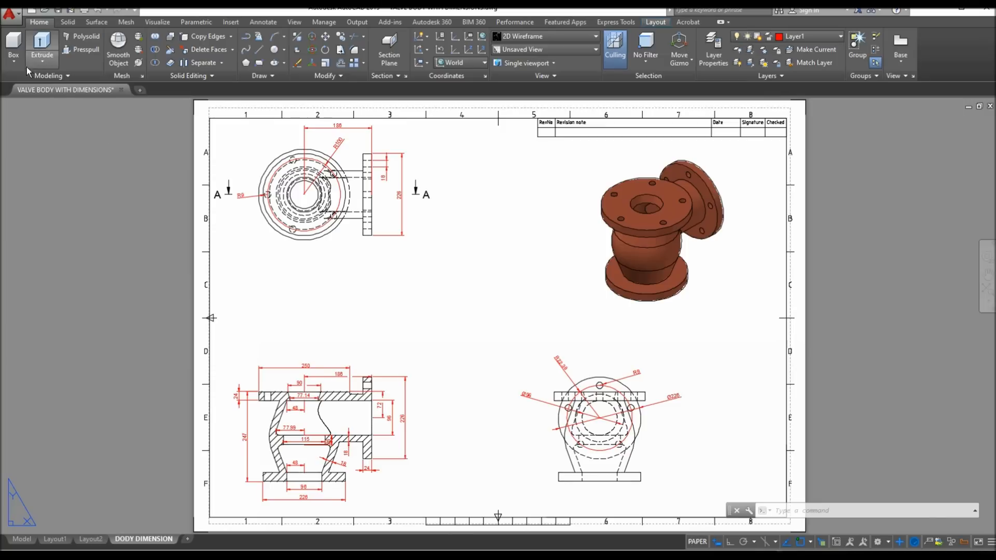
# Step: Create a new drawing from the acadiso3D template
pyautogui.click(17, 22)
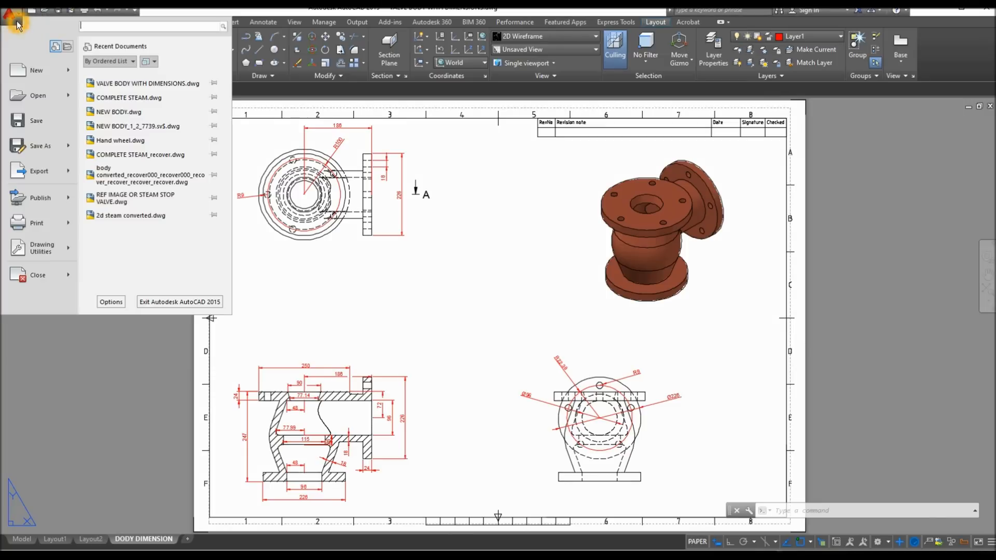
pyautogui.click(32, 68)
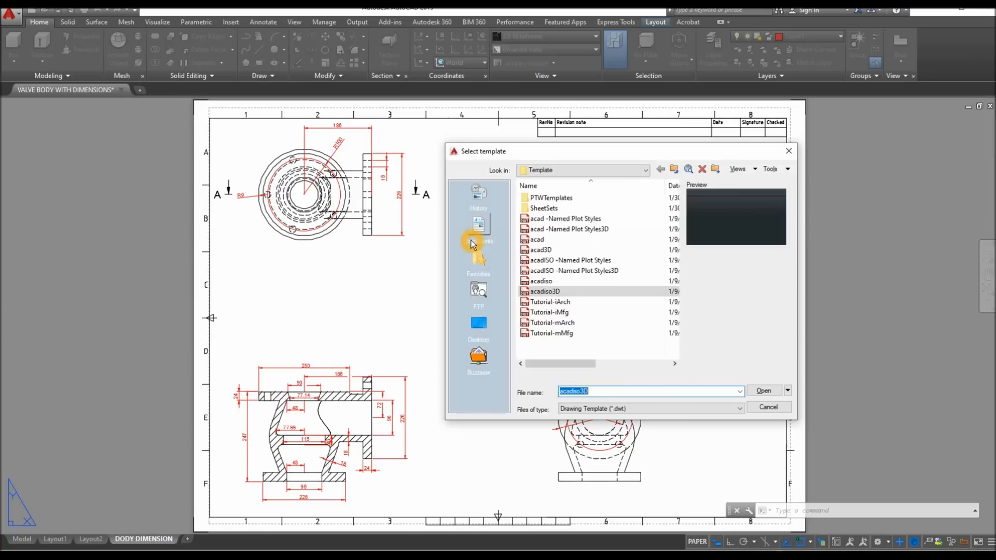
pyautogui.click(572, 291)
pyautogui.click(573, 292)
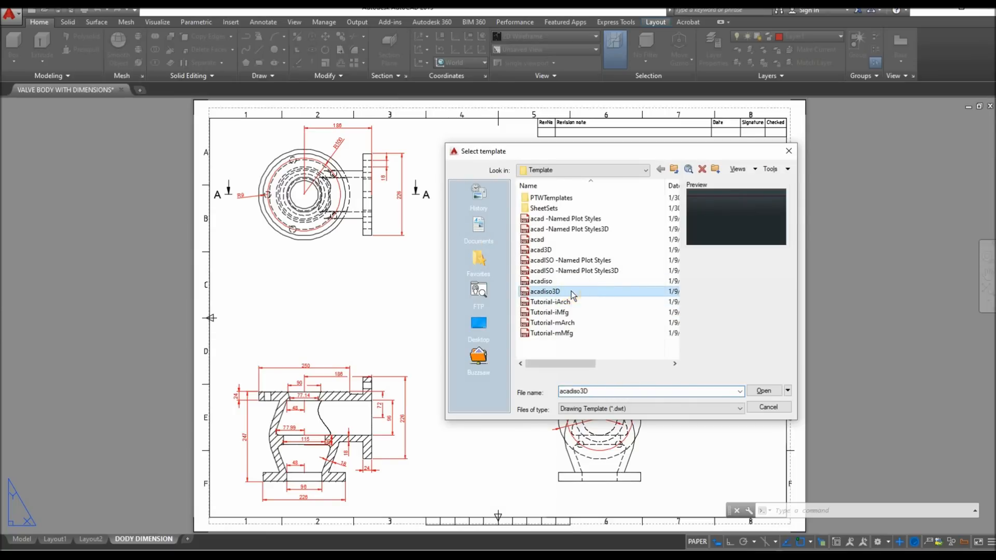
pyautogui.click(762, 391)
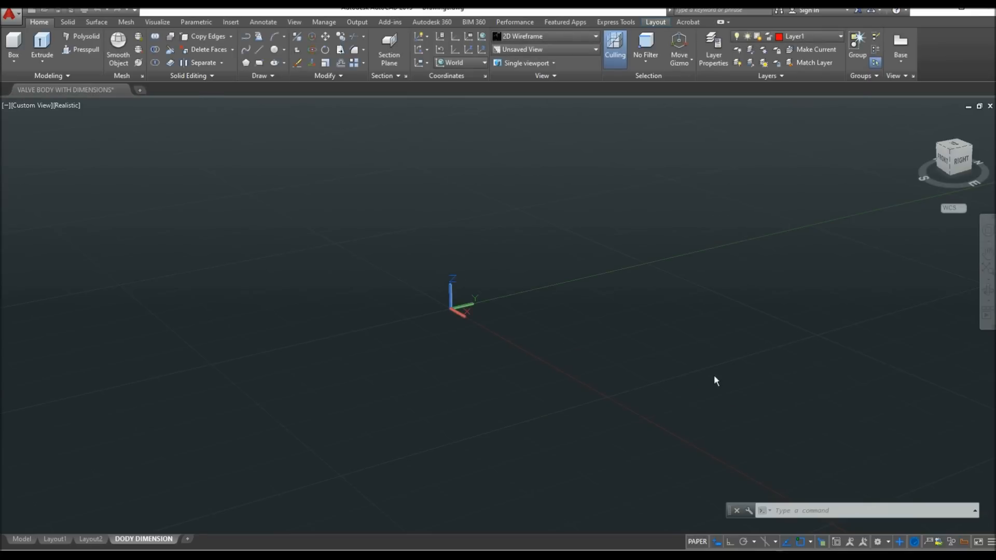
# Step: Tile both drawings vertically with the valve body reference first, then narrow its window and widen the new drawing's window
pyautogui.click(294, 22)
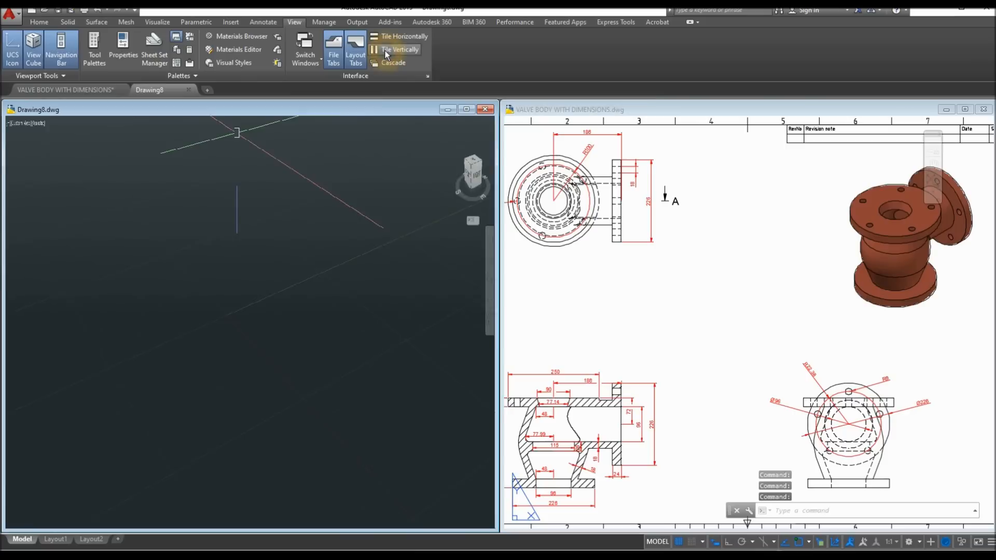
pyautogui.click(384, 50)
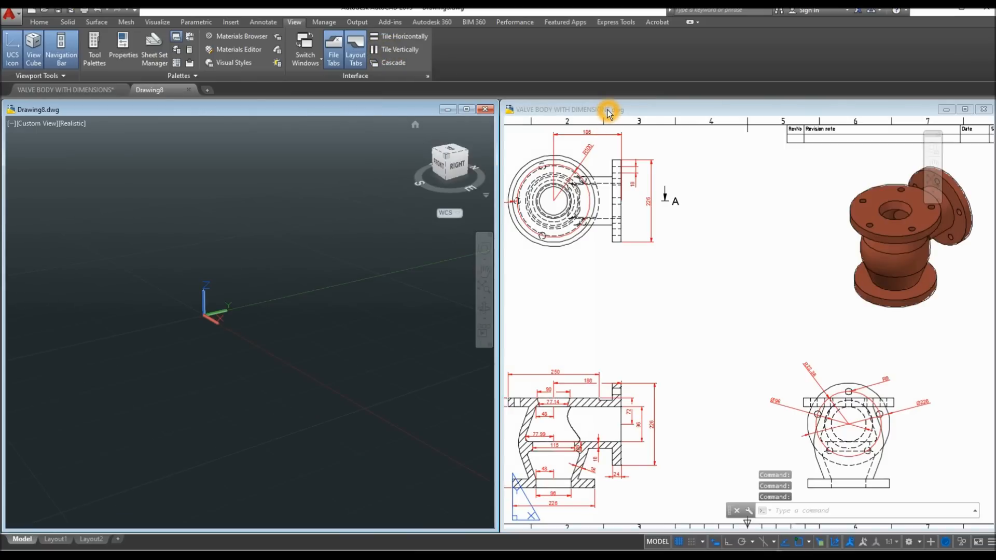
pyautogui.click(608, 110)
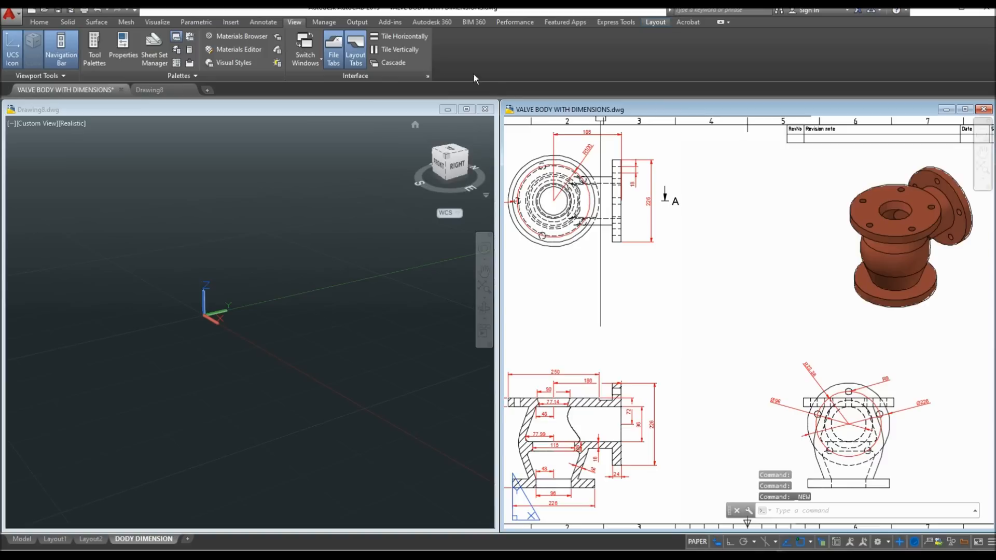
pyautogui.click(400, 51)
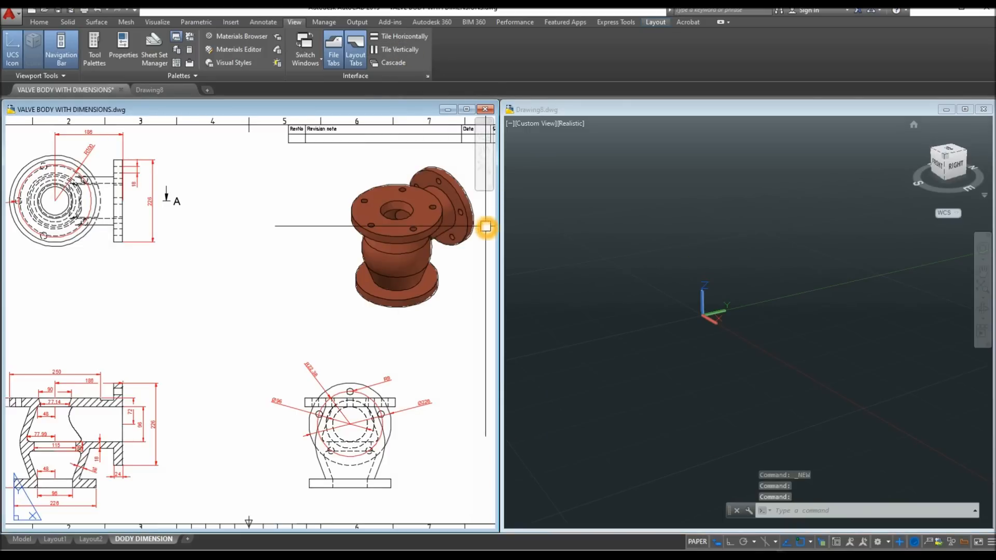
pyautogui.moveTo(494, 225); pyautogui.dragTo(345, 223)
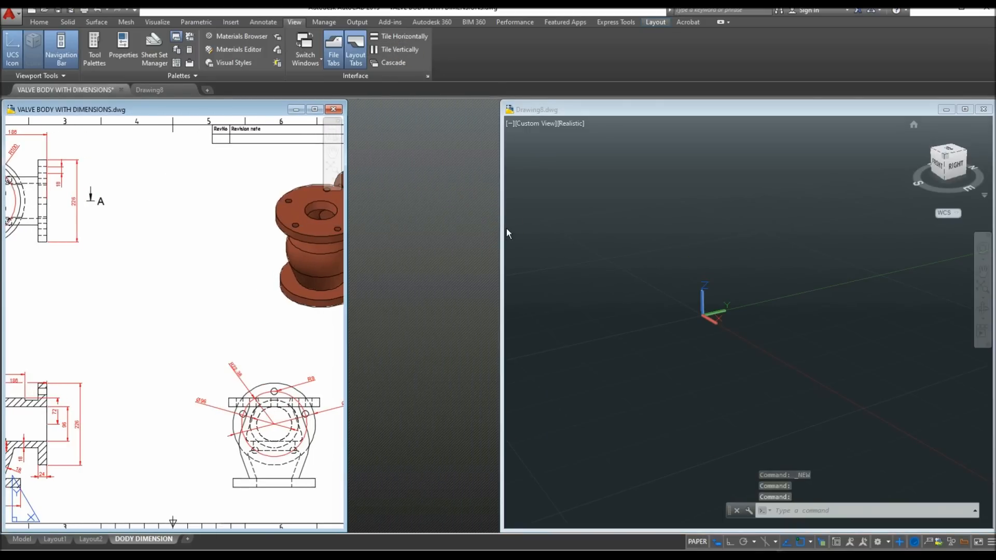
pyautogui.moveTo(502, 228); pyautogui.dragTo(348, 229)
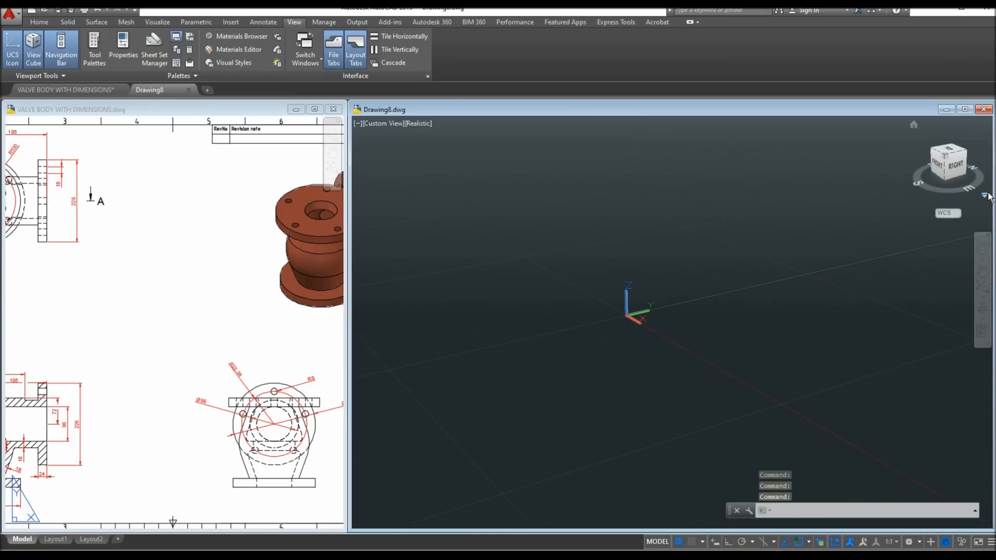
# Step: Switch the new drawing's view from perspective to parallel projection, resizing its window as needed to reach the view options
pyautogui.click(987, 195)
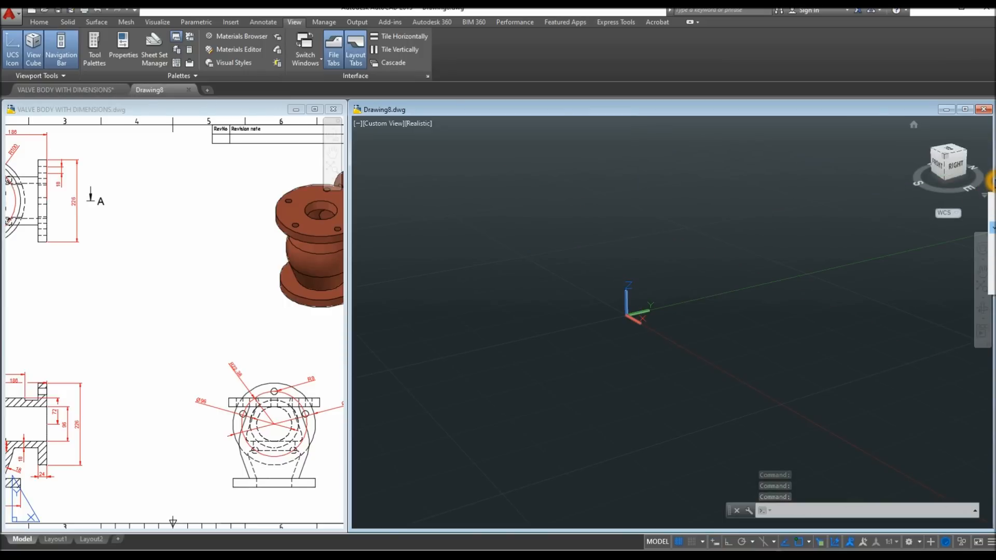
pyautogui.moveTo(992, 155); pyautogui.dragTo(931, 186)
pyautogui.click(931, 194)
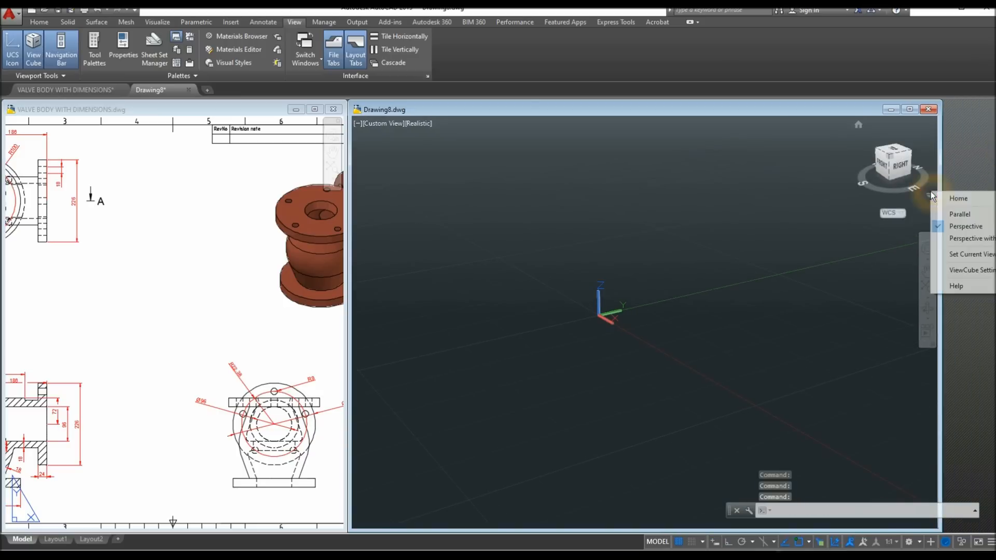
pyautogui.click(953, 214)
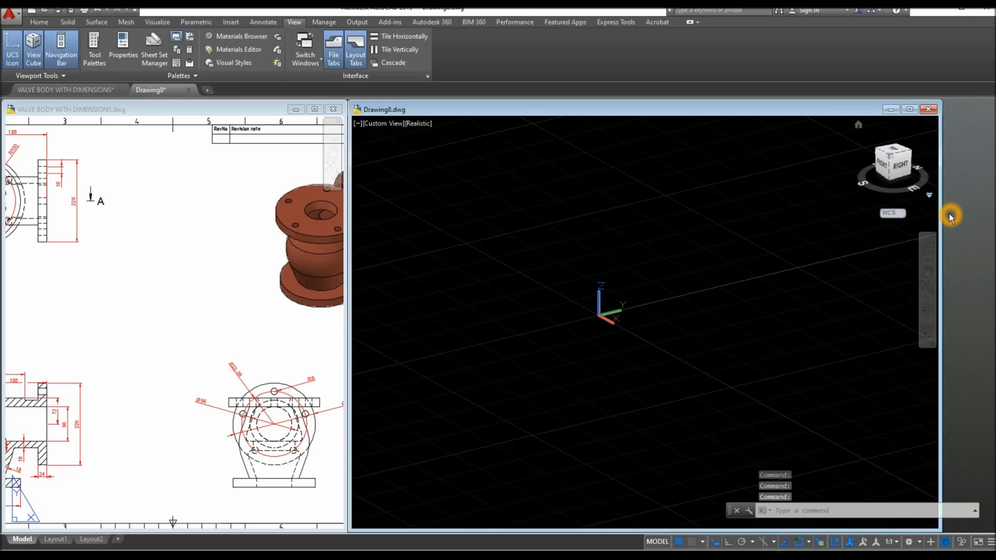
pyautogui.moveTo(941, 214); pyautogui.dragTo(990, 213)
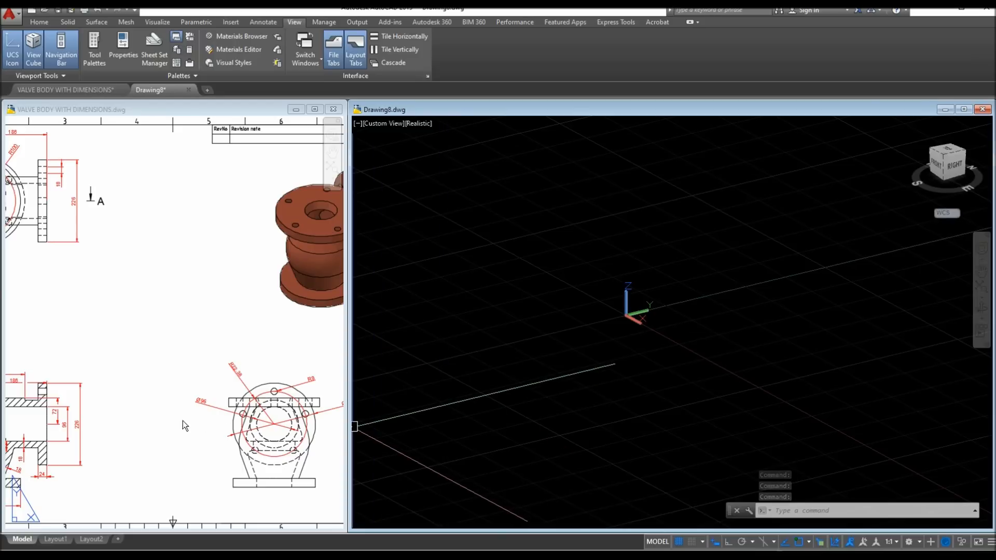
# Step: Frame the dimensioned section view in the valve body reference and set the new drawing to the Front view
pyautogui.click(117, 420)
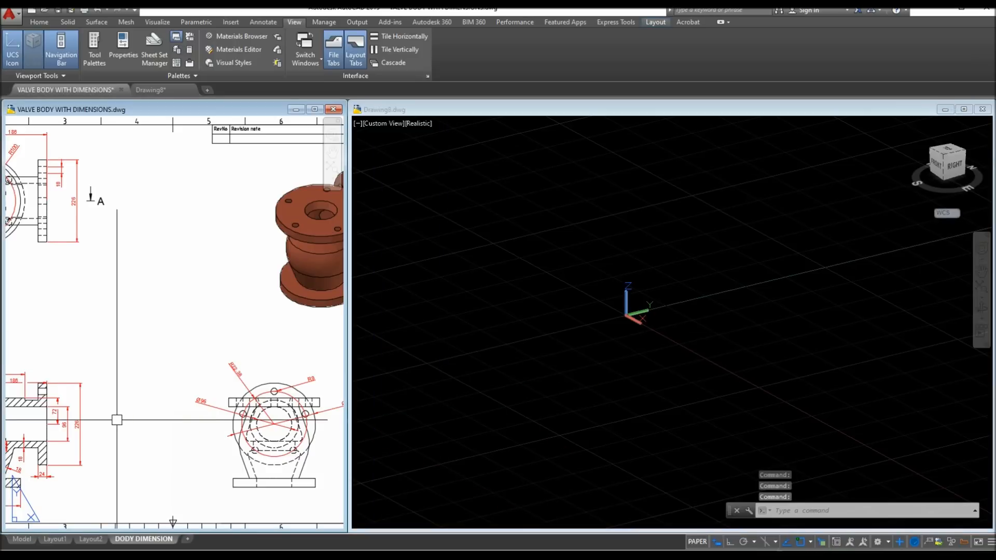
pyautogui.scroll(5, 117, 420)
pyautogui.moveTo(68, 387); pyautogui.dragTo(78, 383, button='middle')
pyautogui.click(413, 269)
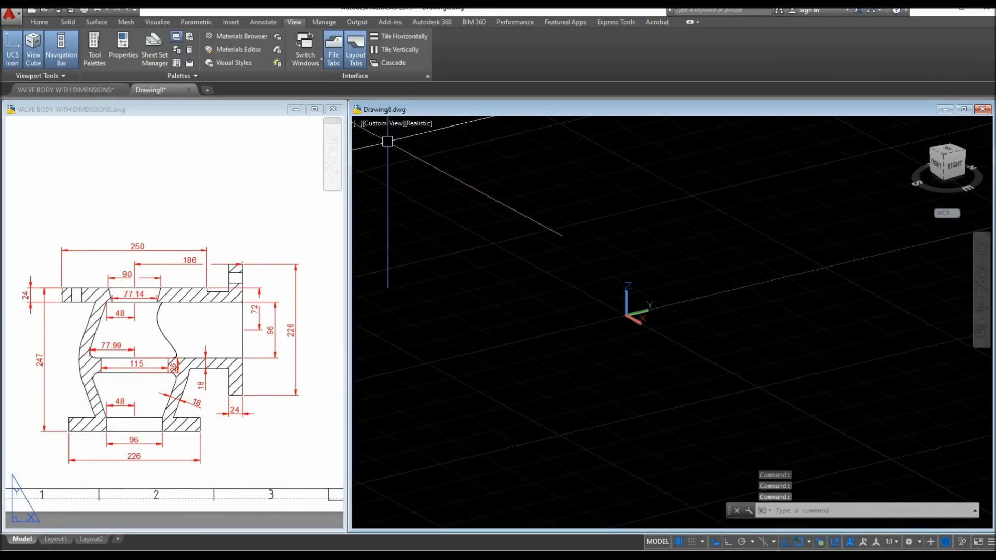
pyautogui.click(395, 123)
pyautogui.click(420, 198)
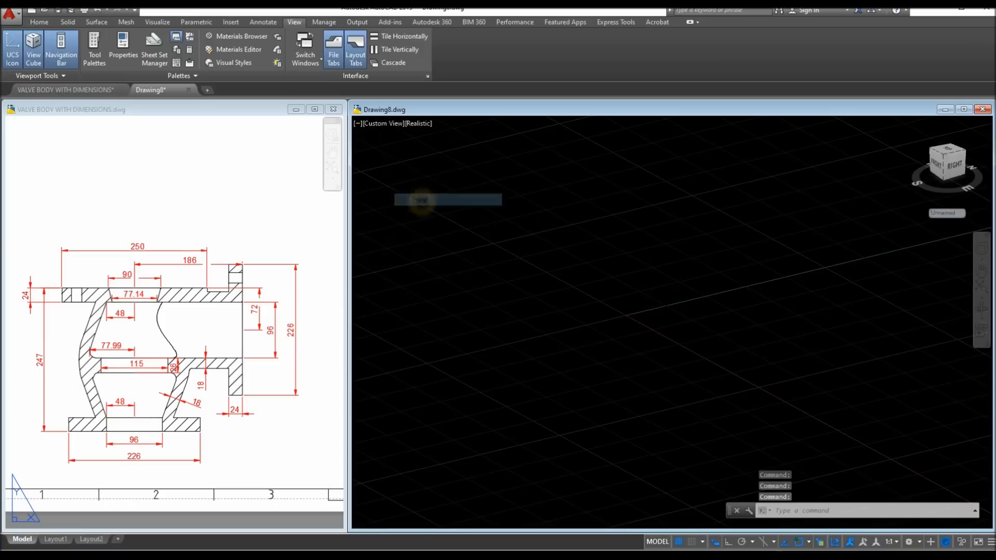
pyautogui.click(187, 373)
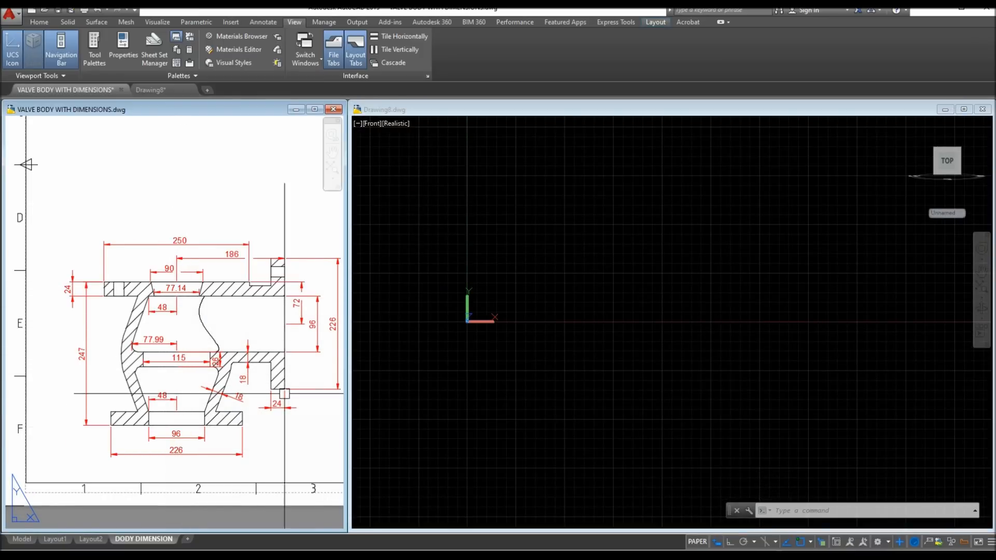
pyautogui.click(456, 382)
# Step: Draw a vertical centre line 247 mm long with Ortho on for the valve body's overall height
pyautogui.click(36, 22)
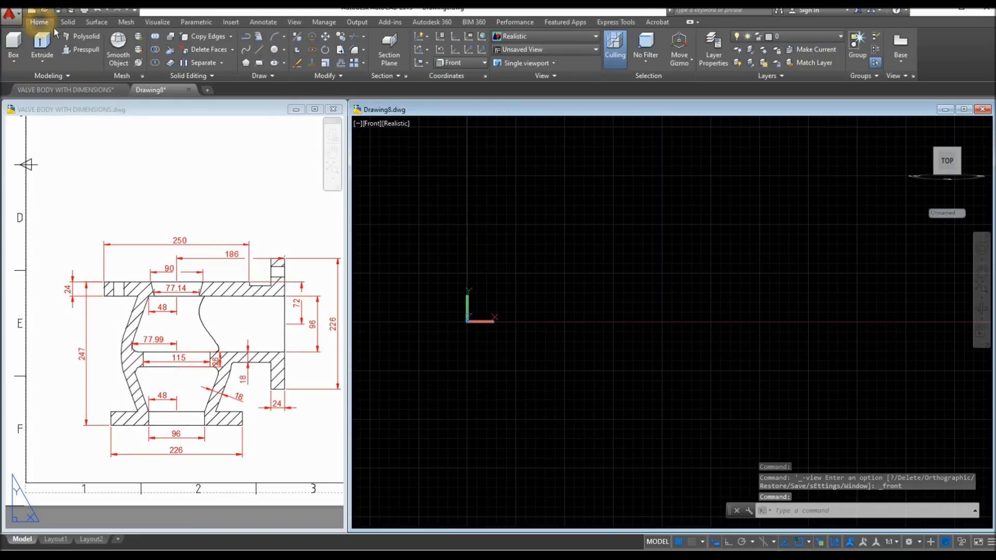
pyautogui.write('l')
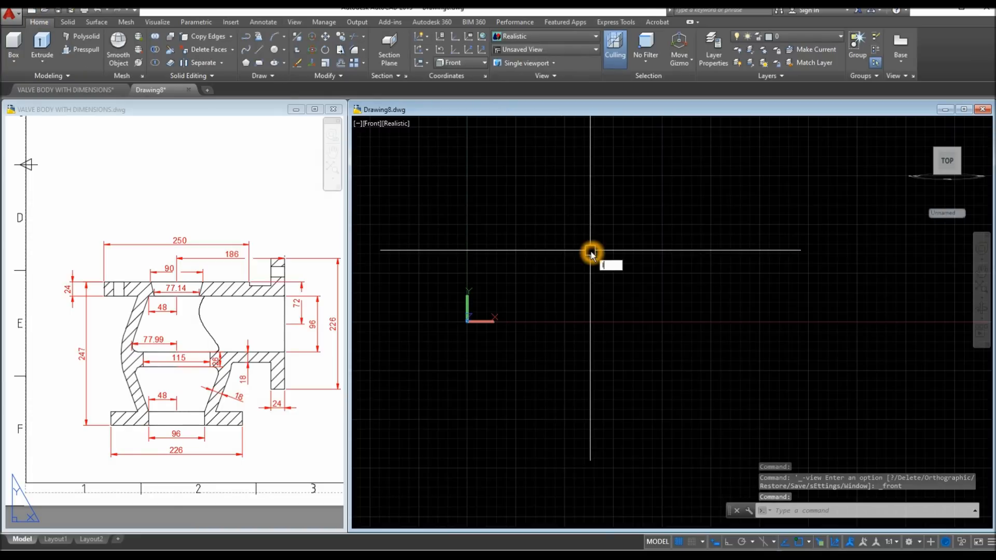
pyautogui.press('Return')
pyautogui.moveTo(590, 251); pyautogui.dragTo(560, 289, button='middle')
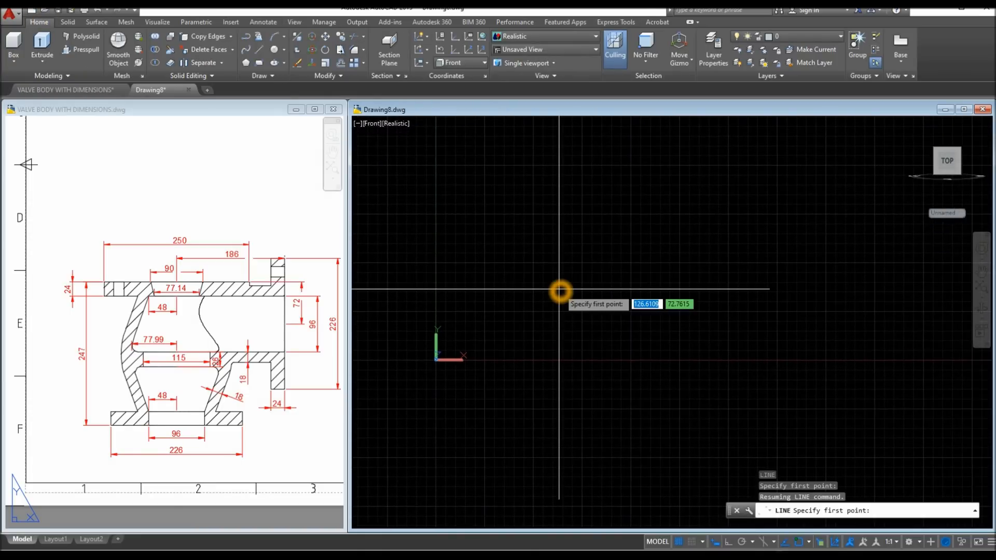
pyautogui.click(574, 188)
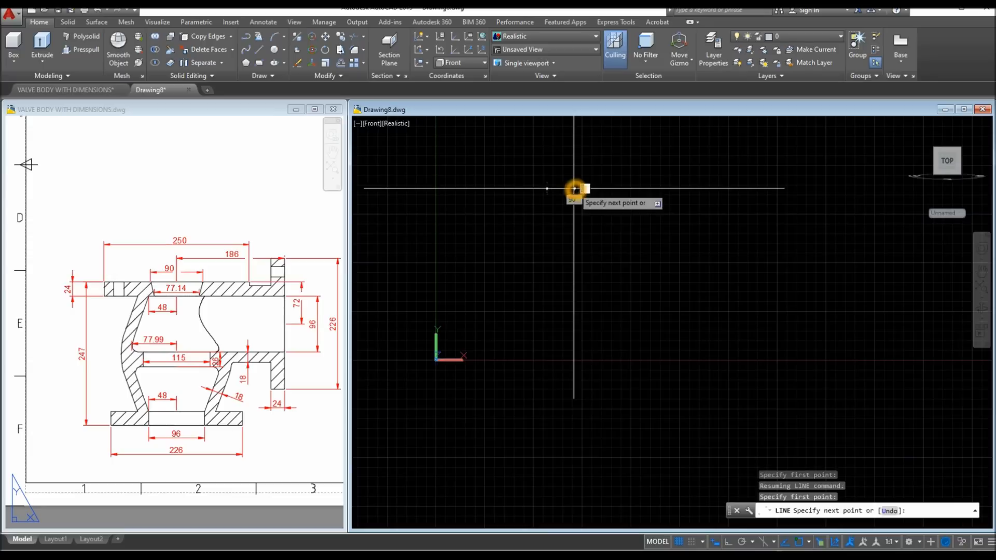
pyautogui.click(730, 543)
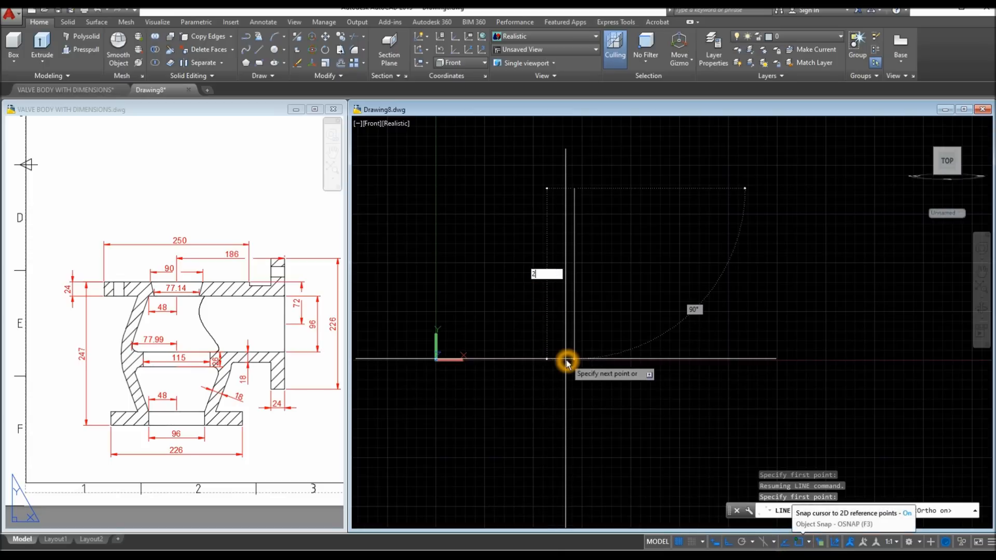
pyautogui.press('Return')
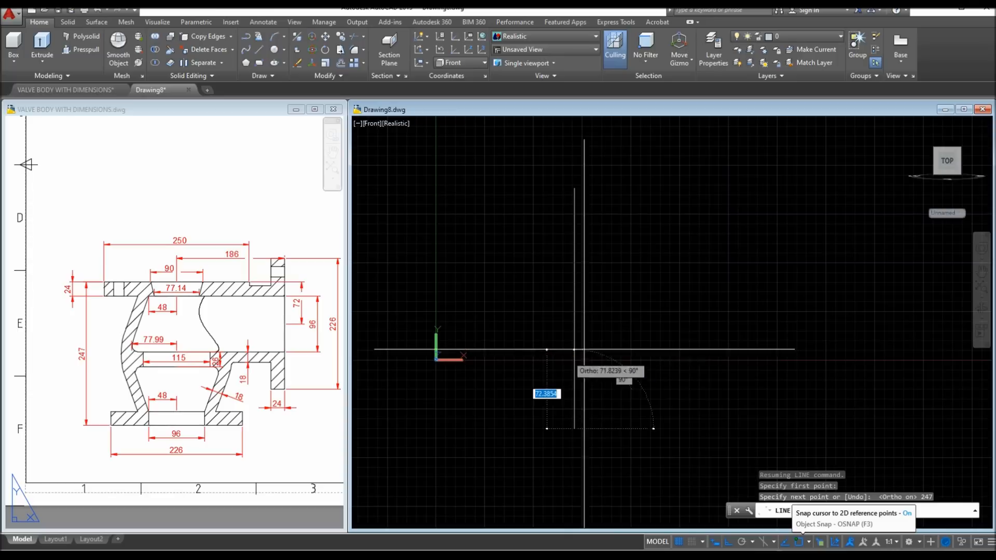
pyautogui.rightClick(629, 343)
pyautogui.click(655, 349)
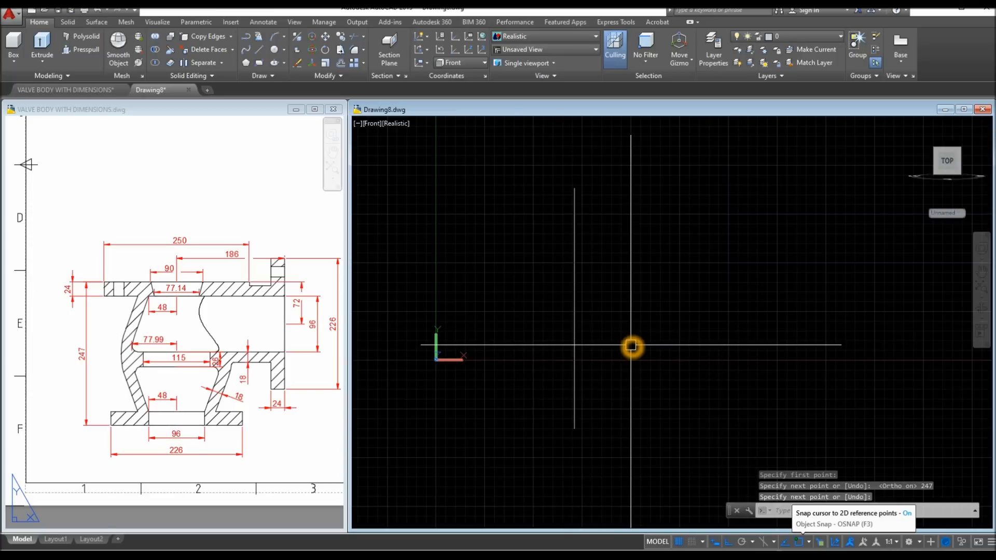
# Step: Draw the upper flange outline from the centre line's upper end: 250/2 to the left, then 24 mm down
pyautogui.press('Return')
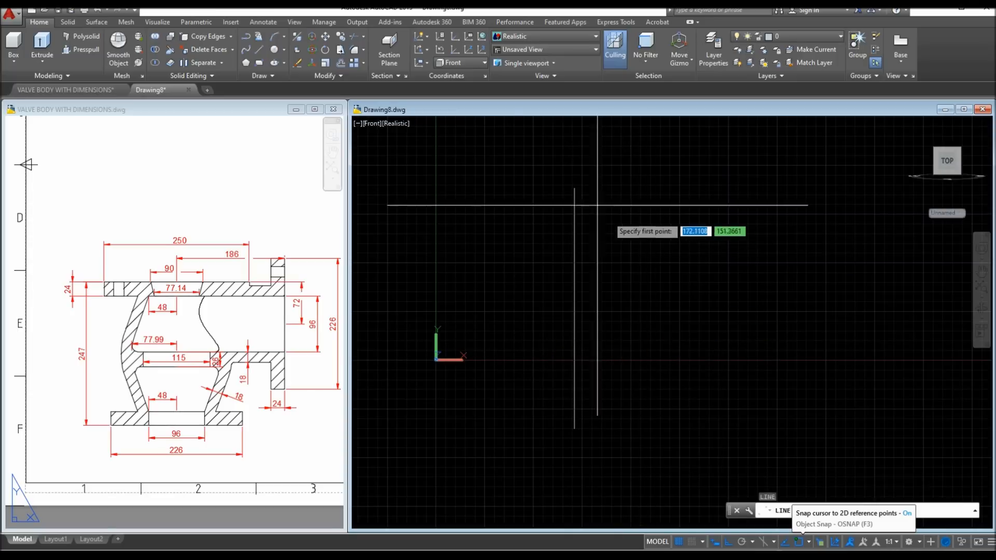
pyautogui.click(574, 188)
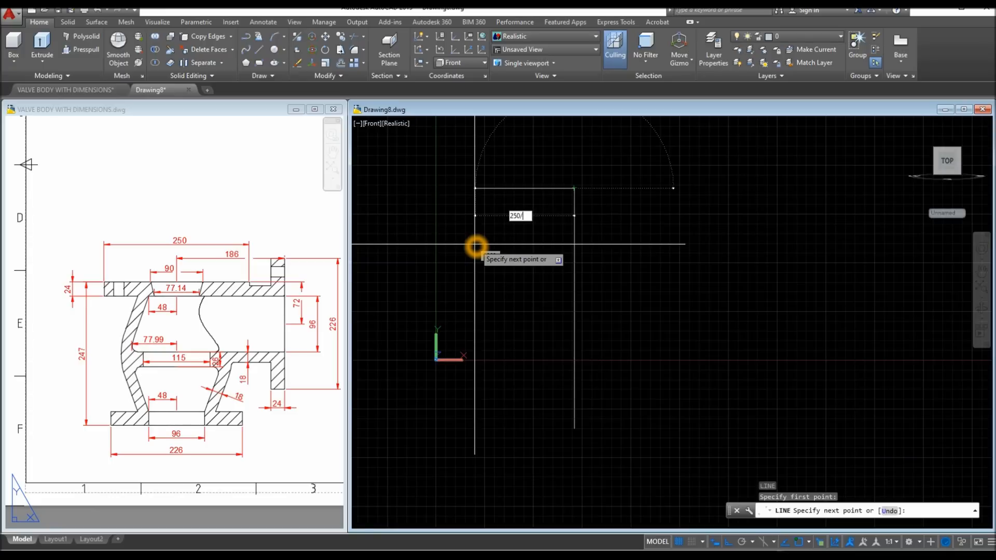
pyautogui.press('Return')
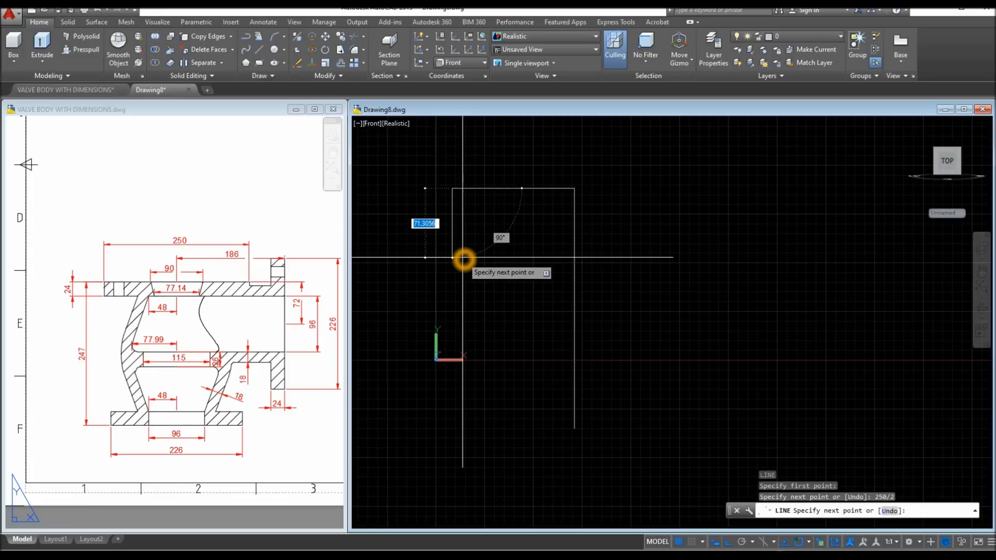
pyautogui.write('24')
pyautogui.press('Return')
pyautogui.rightClick(523, 240)
pyautogui.click(547, 248)
# Step: Draw the lower flange outline from the centre line's lower end: 226/2 to the left, then 24 mm up
pyautogui.rightClick(600, 243)
pyautogui.click(625, 250)
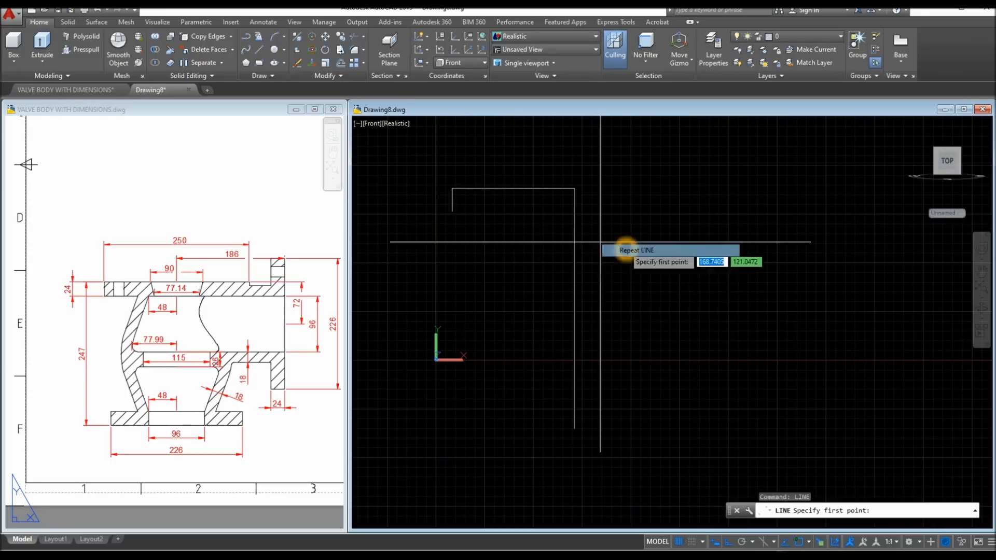
pyautogui.click(574, 429)
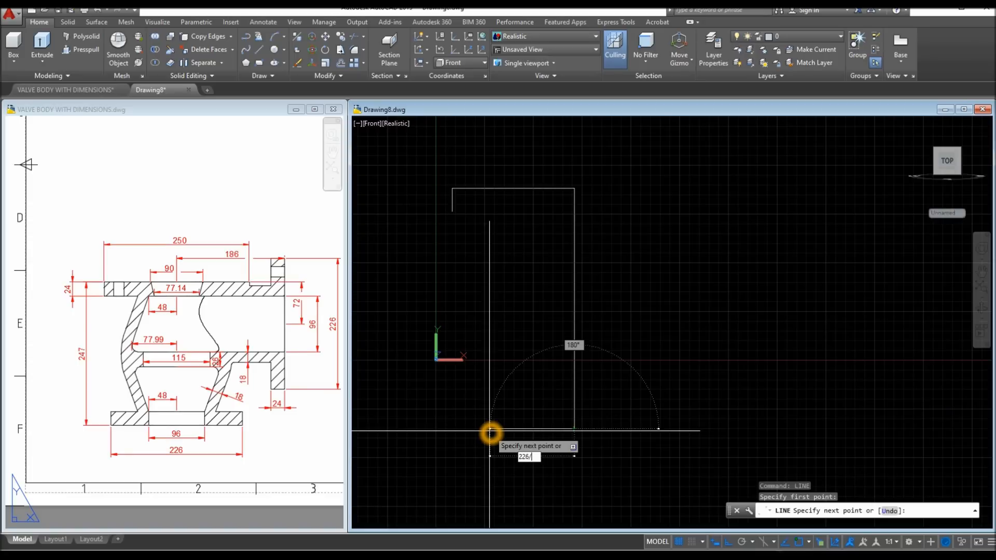
pyautogui.write('226/2')
pyautogui.press('Return')
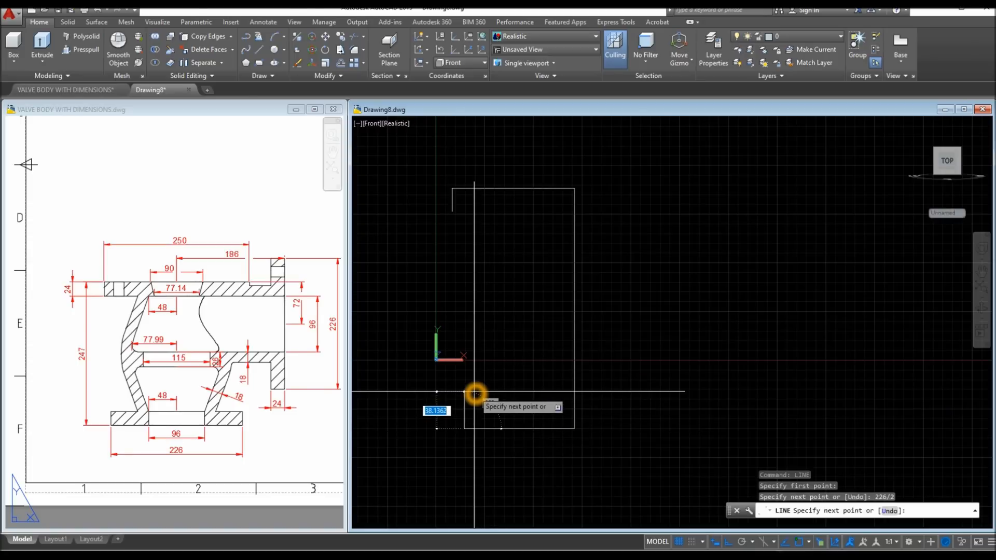
pyautogui.write('24')
pyautogui.press('Return')
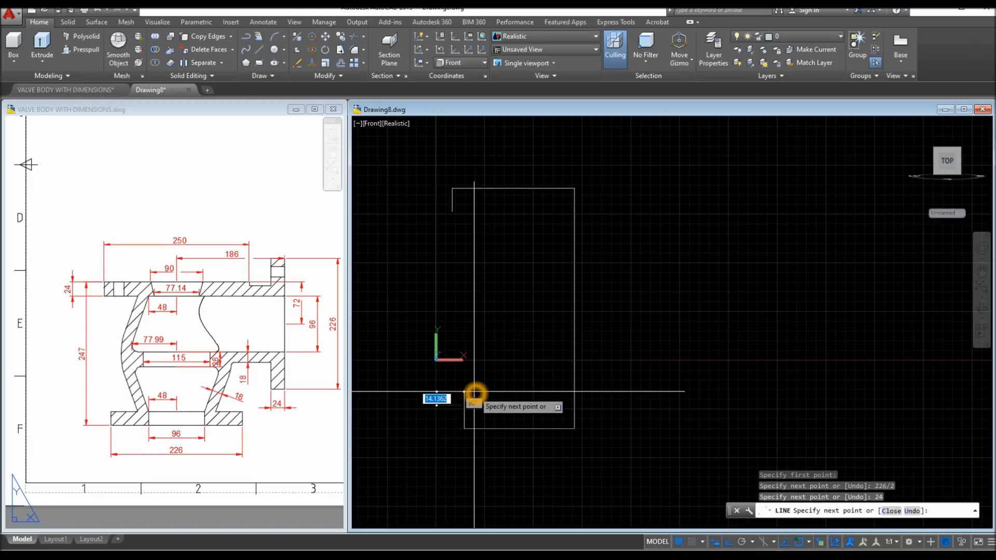
pyautogui.rightClick(481, 382)
pyautogui.click(518, 390)
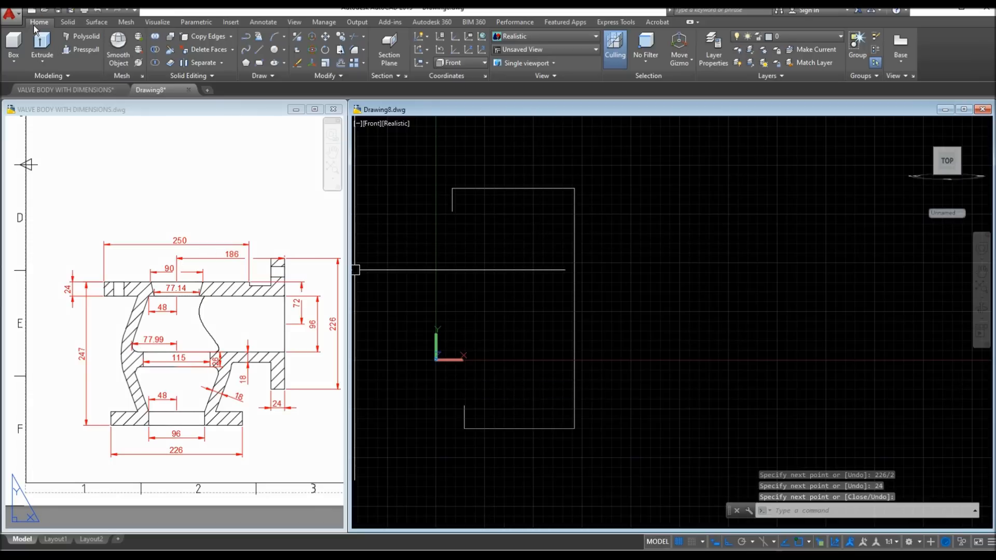
# Step: Create a new layer, Layer1, with the colour red and make it the current layer
pyautogui.click(713, 57)
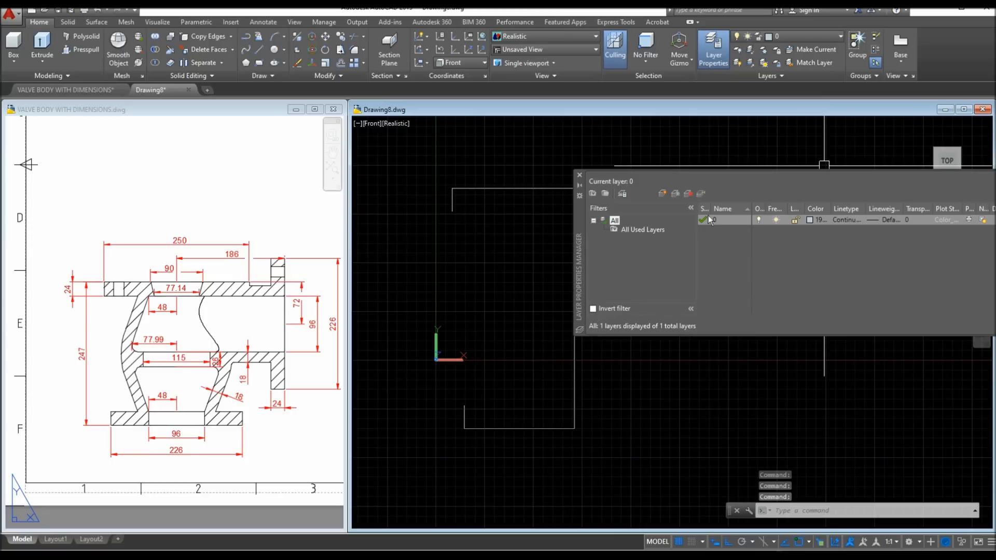
pyautogui.click(662, 195)
pyautogui.click(809, 231)
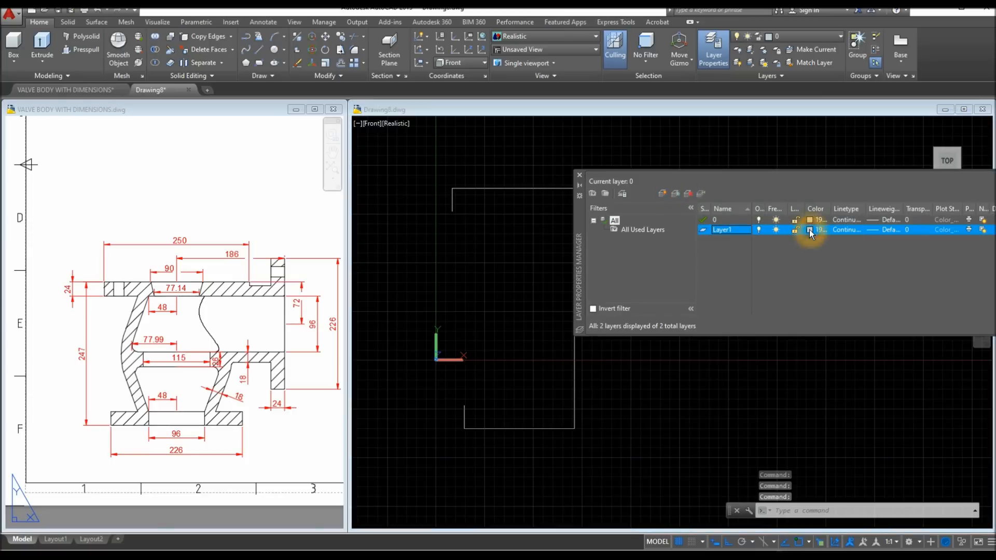
pyautogui.click(421, 198)
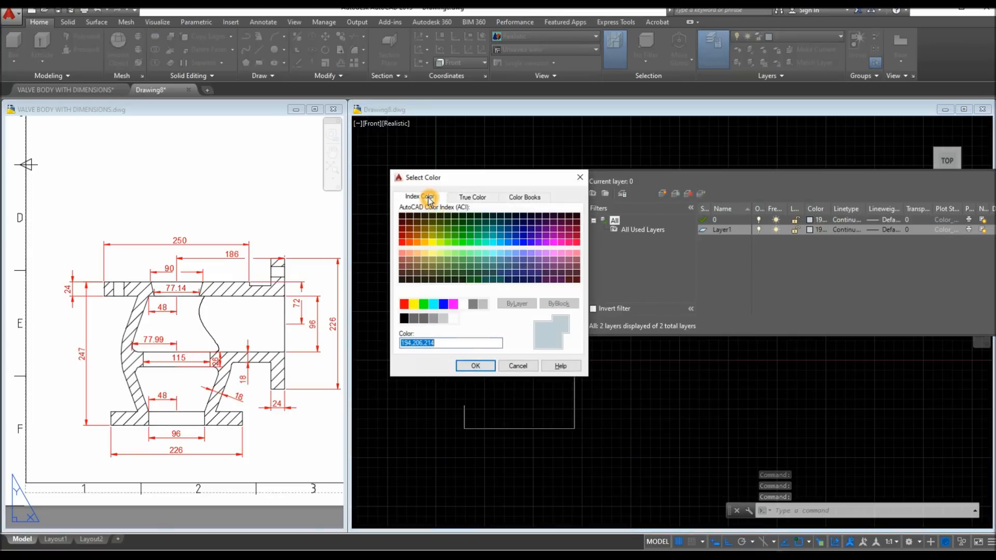
pyautogui.click(404, 305)
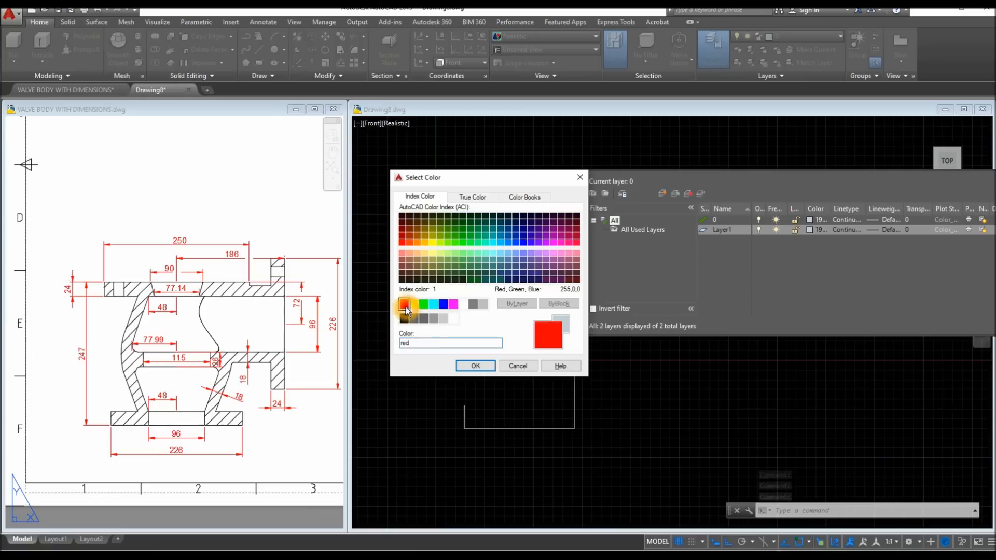
pyautogui.click(469, 373)
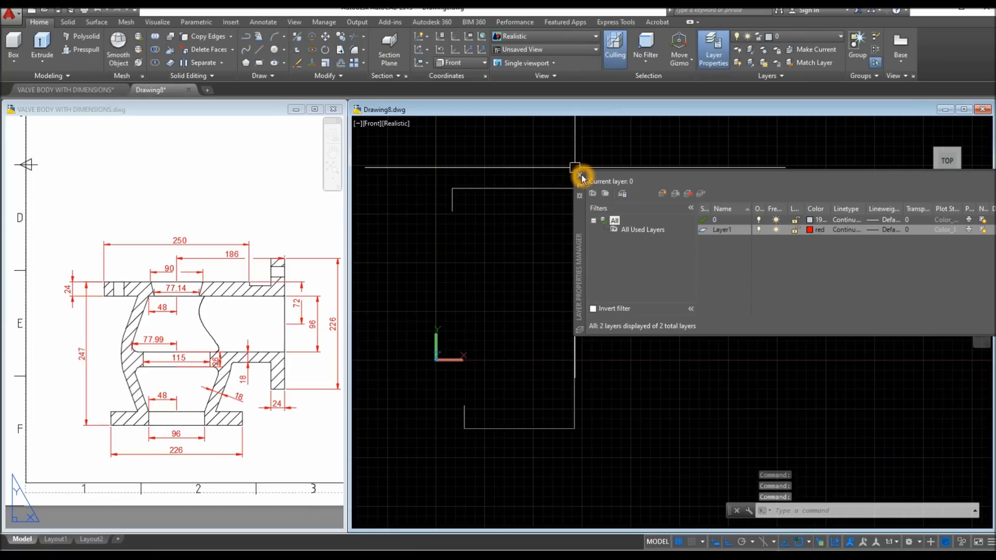
pyautogui.click(581, 174)
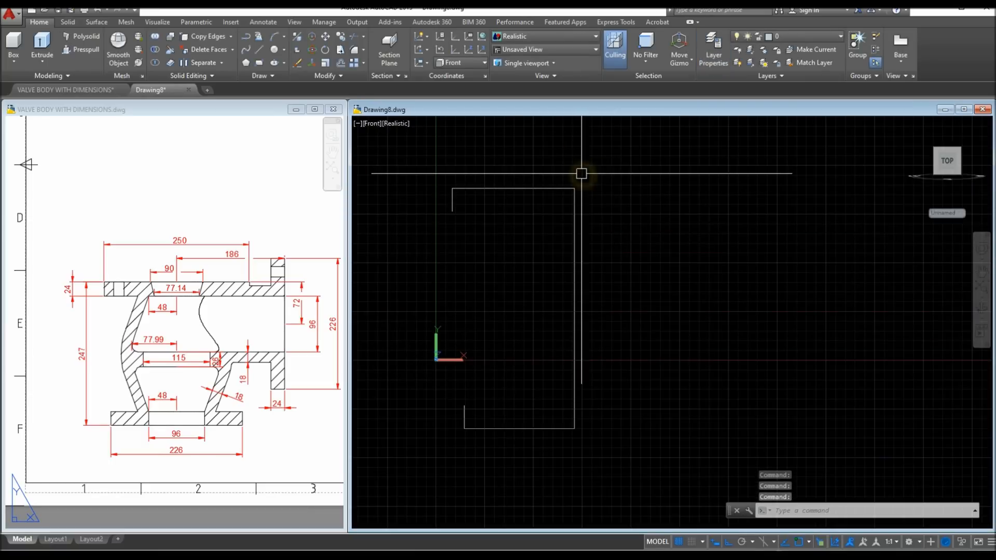
pyautogui.click(840, 36)
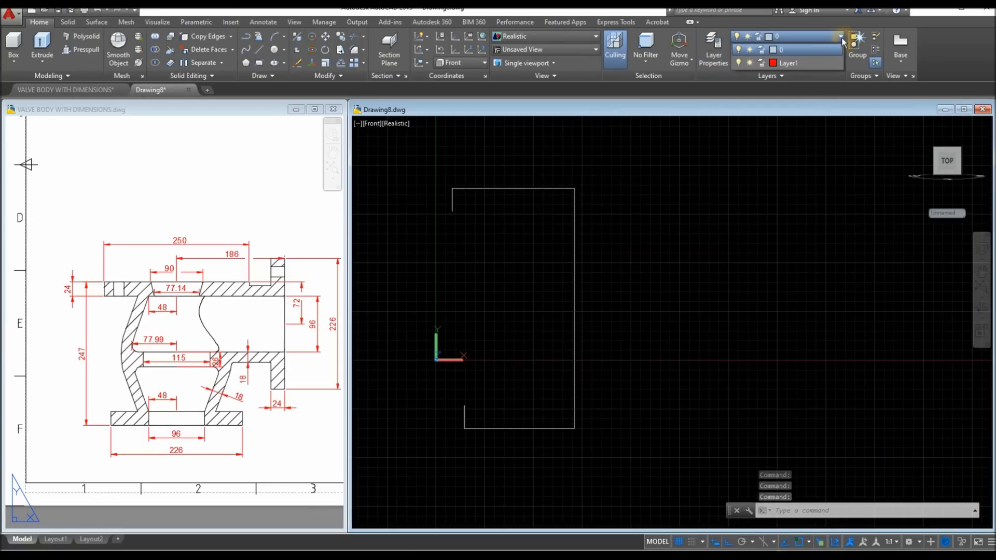
pyautogui.click(796, 64)
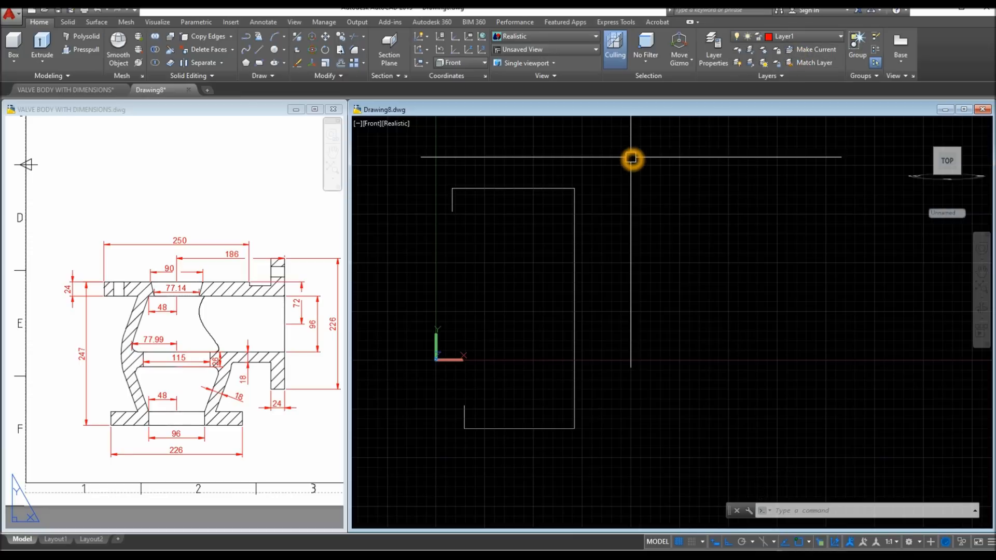
# Step: Draw a 48 mm horizontal construction line leftward from the centre line, level with the upper flange outline's lower end
pyautogui.write('l')
pyautogui.press('Return')
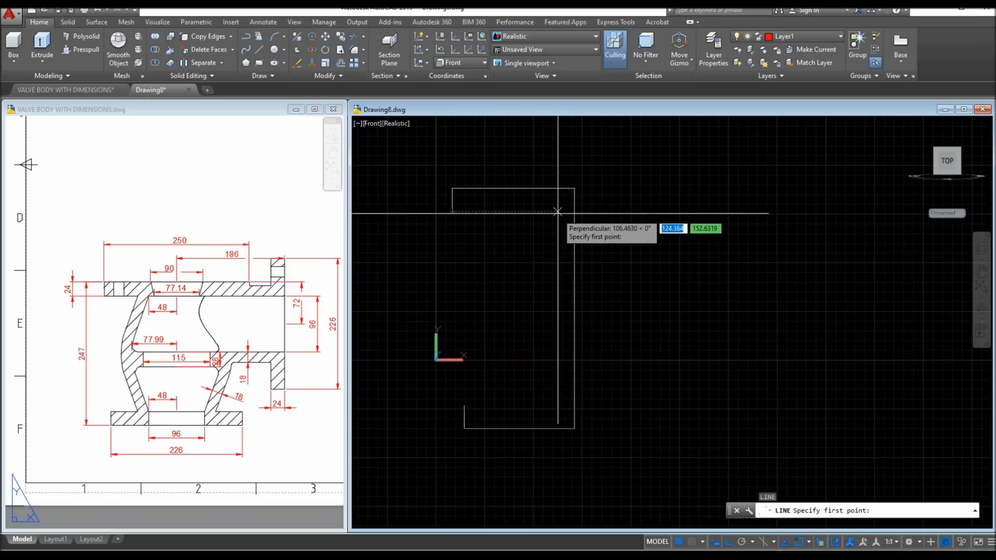
pyautogui.click(573, 212)
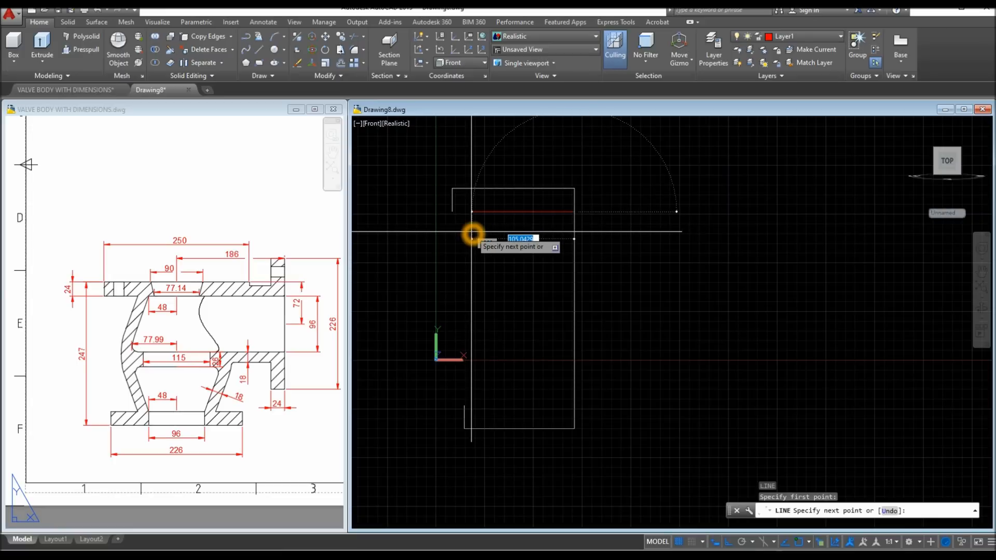
pyautogui.press('Return')
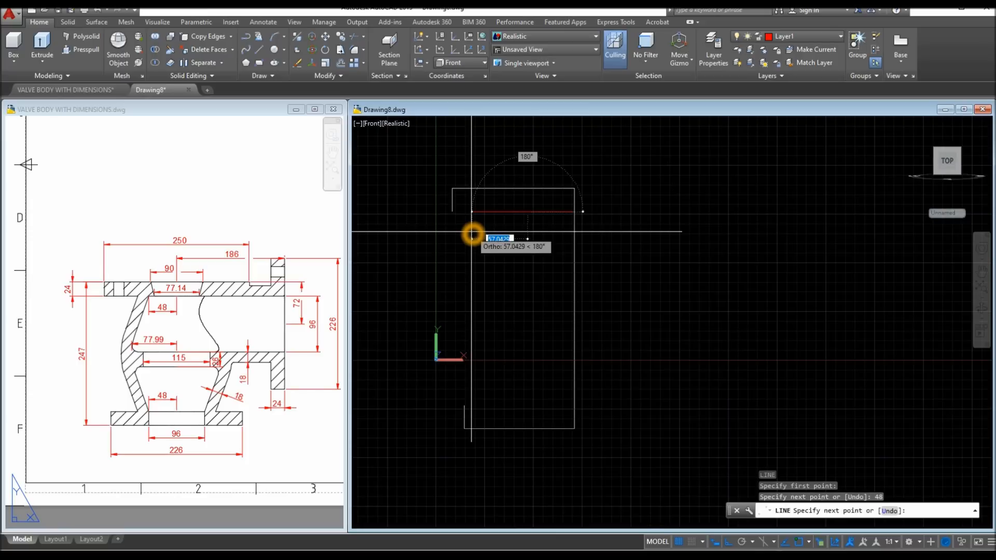
pyautogui.rightClick(496, 227)
pyautogui.click(514, 234)
# Step: Check the wall dimensions in the reference section and draw a 77.99 mm construction line leftward from the centre line's midpoint
pyautogui.click(139, 310)
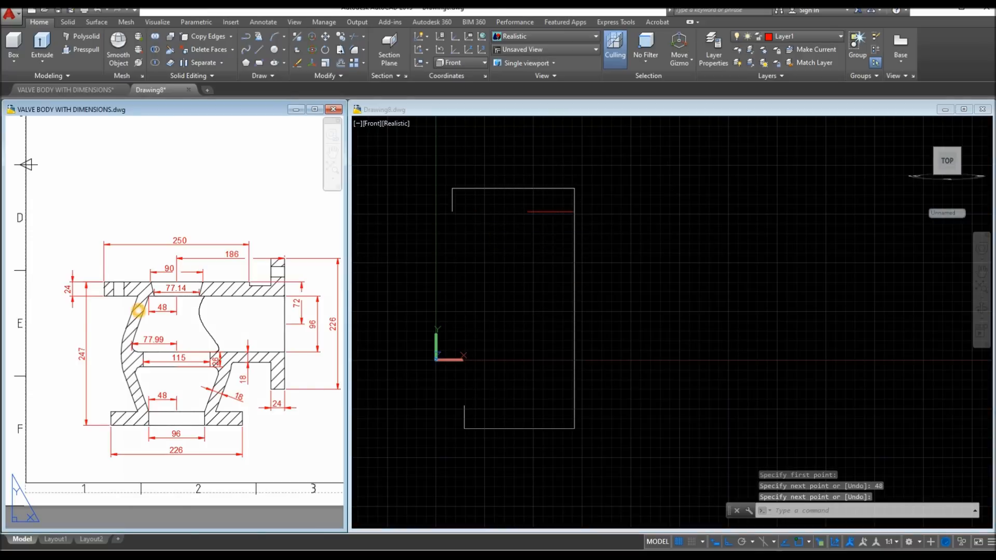
pyautogui.click(168, 310)
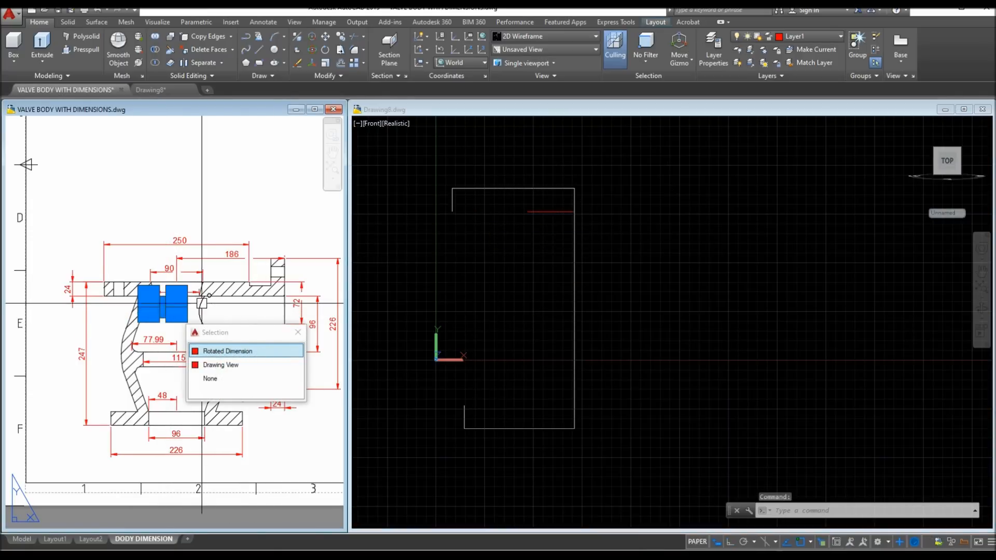
pyautogui.press('Escape')
pyautogui.scroll(3, 155, 244)
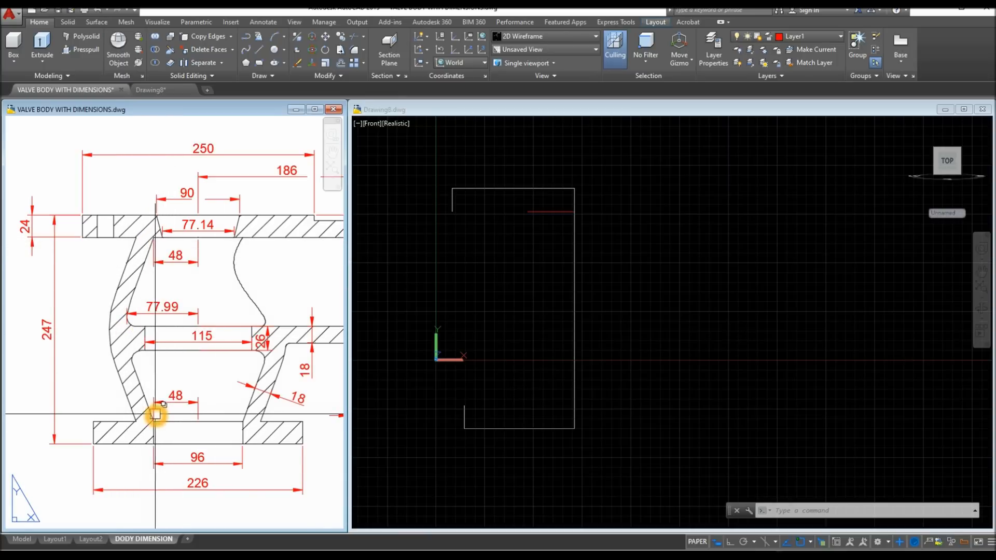
pyautogui.click(497, 310)
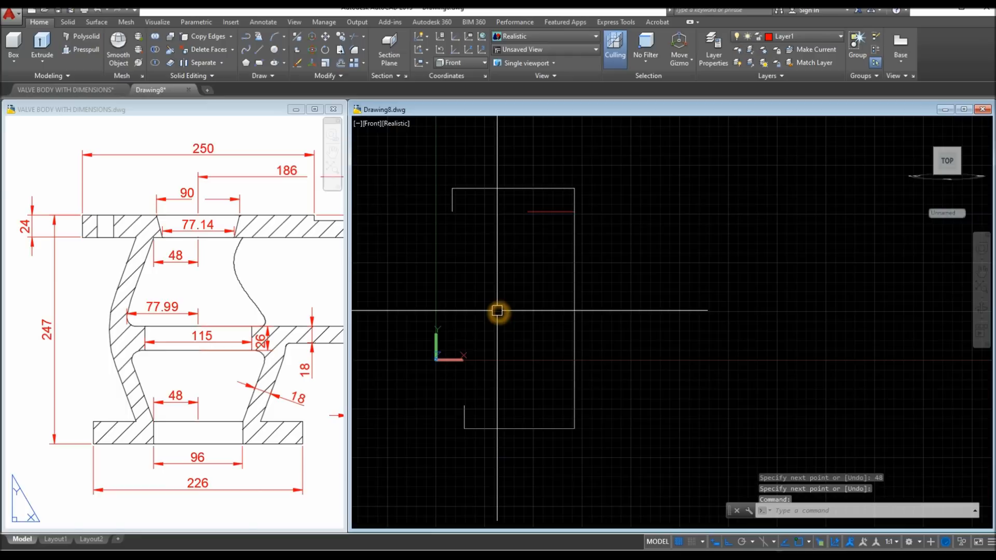
pyautogui.write('l')
pyautogui.press('Return')
pyautogui.click(574, 309)
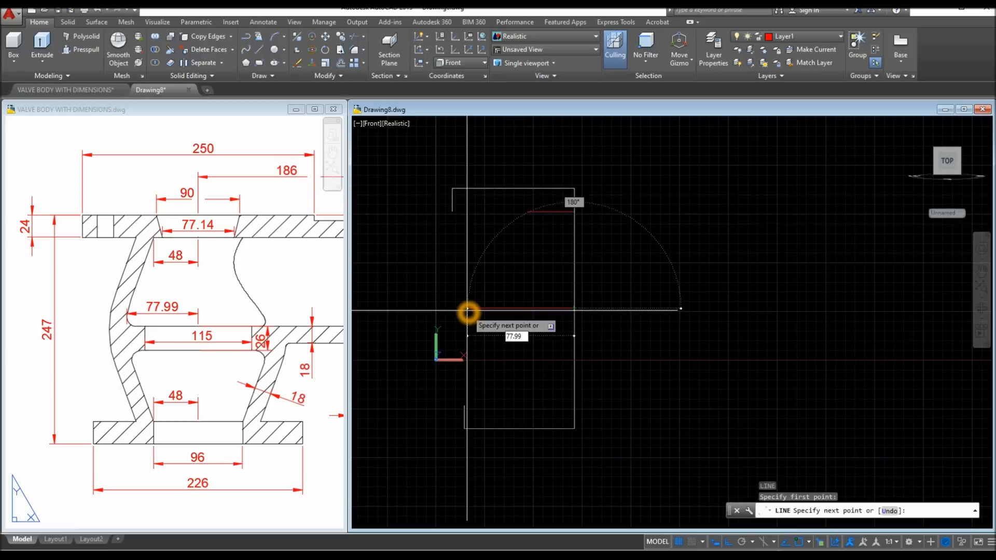
pyautogui.write('77.99')
pyautogui.press('Return')
pyautogui.rightClick(516, 263)
pyautogui.click(517, 267)
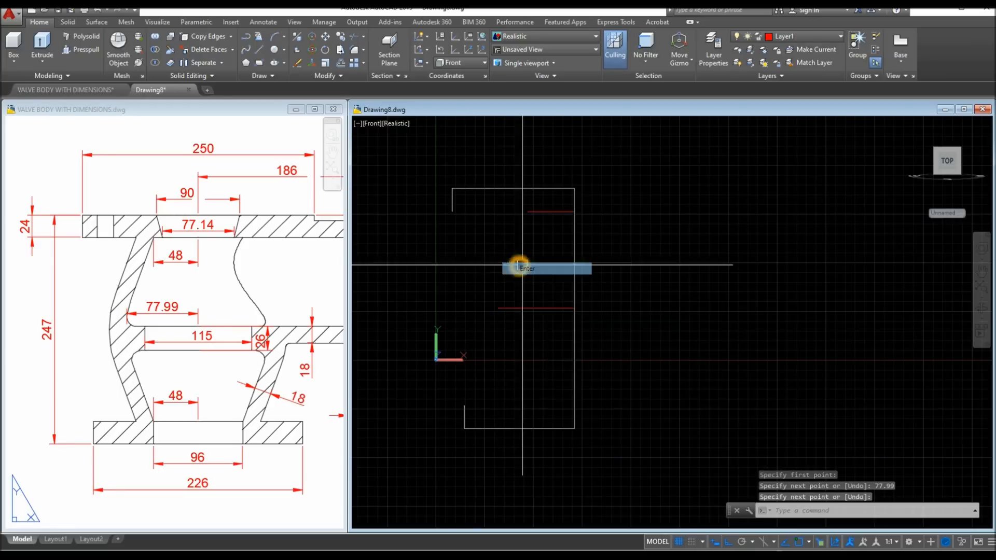
# Step: Draw a 48 mm horizontal construction line leftward from the centre line, level with the lower flange outline's upper end
pyautogui.rightClick(582, 280)
pyautogui.click(588, 285)
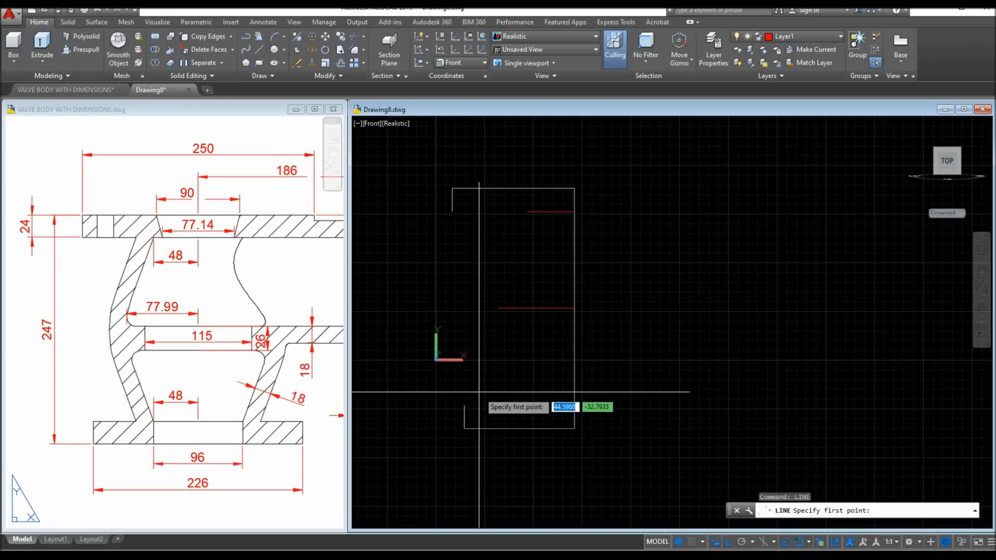
pyautogui.click(463, 405)
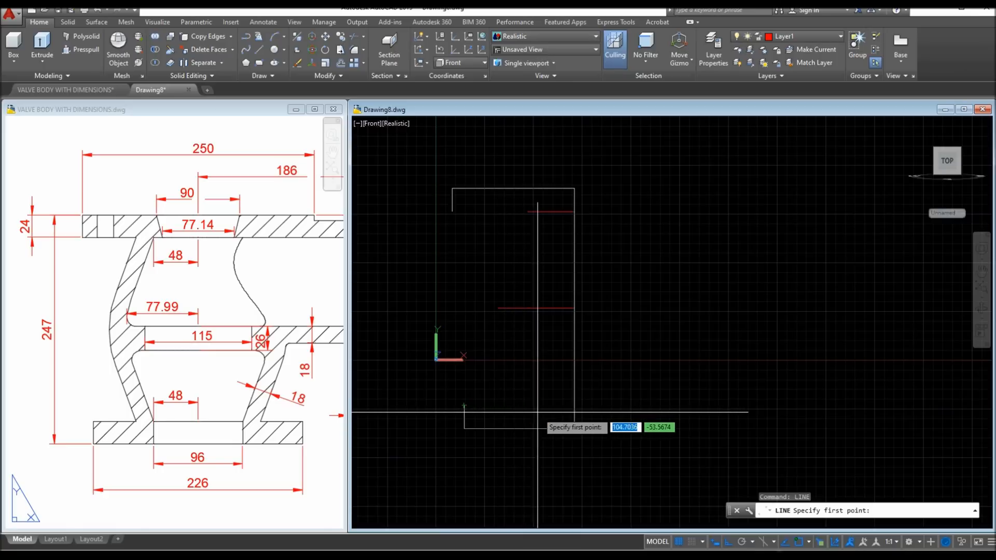
pyautogui.click(570, 409)
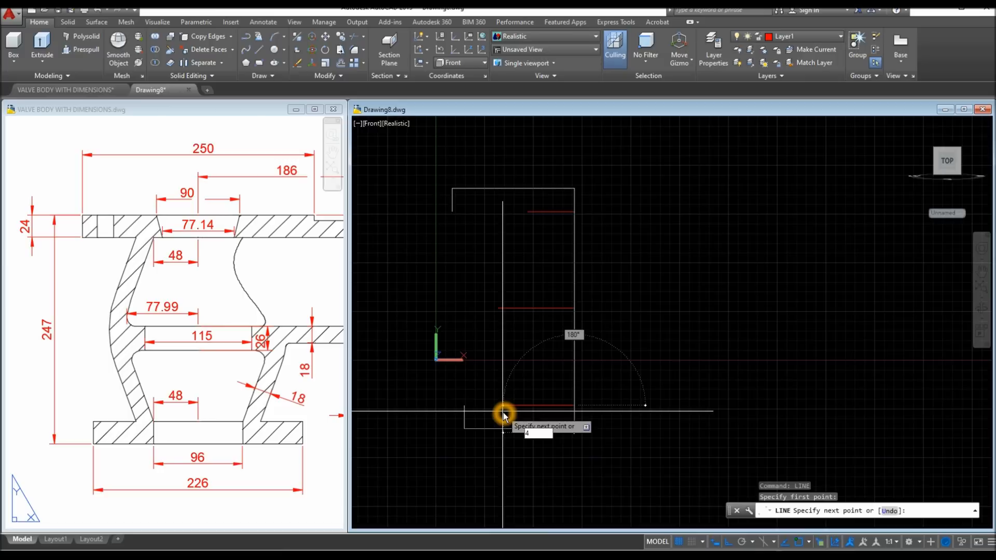
pyautogui.press('Return')
pyautogui.rightClick(548, 391)
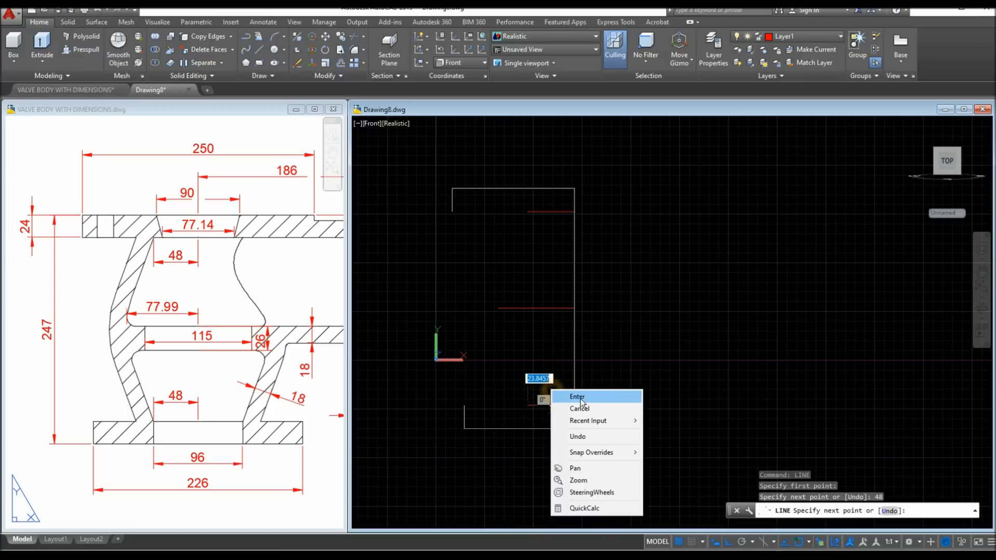
pyautogui.click(568, 396)
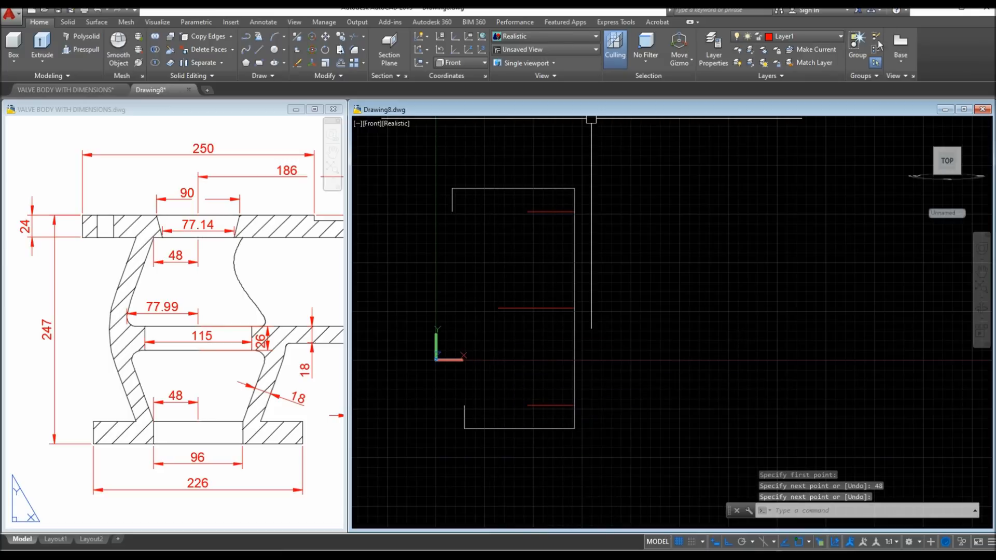
# Step: Make layer 0 current and draw a 3-point arc through the outer ends of the three red construction lines
pyautogui.click(820, 35)
pyautogui.click(802, 51)
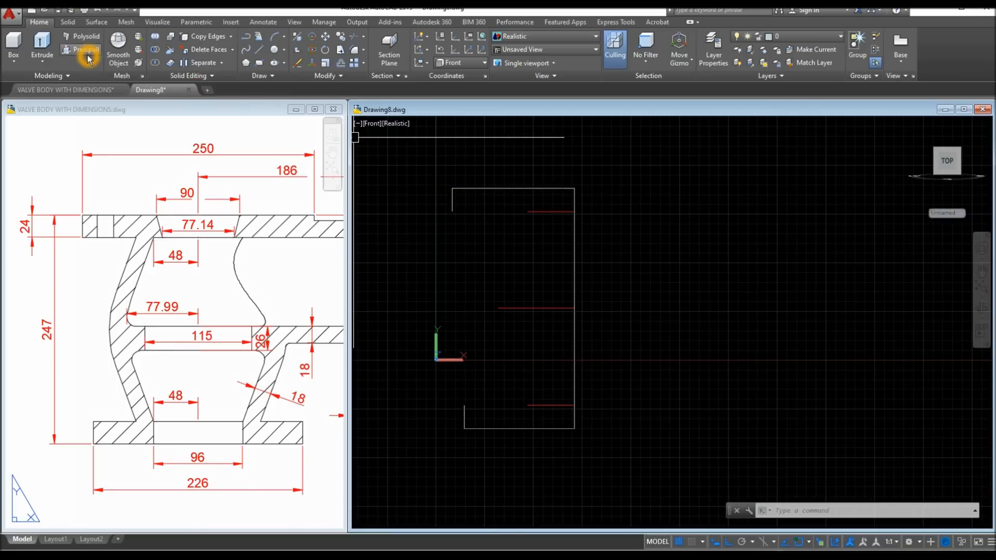
pyautogui.click(284, 38)
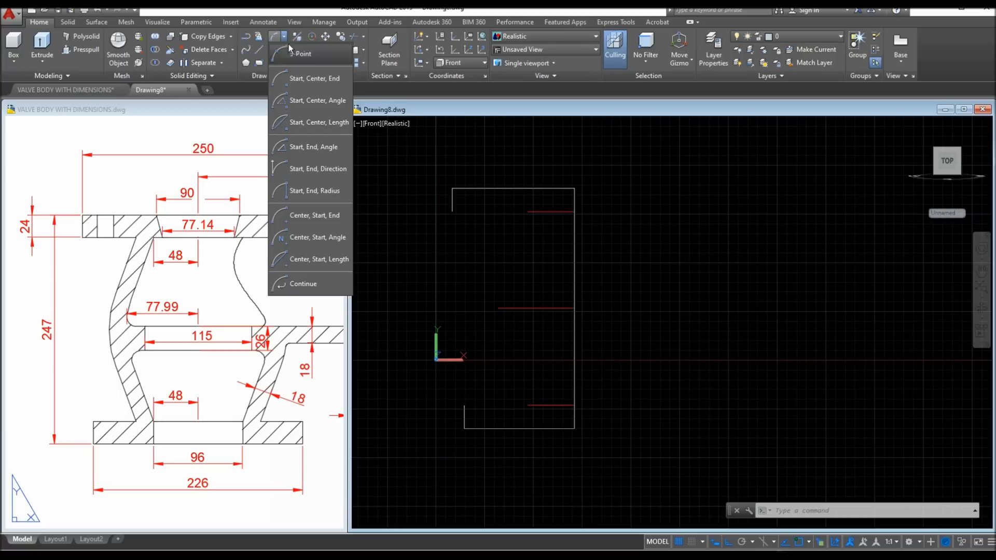
pyautogui.click(293, 54)
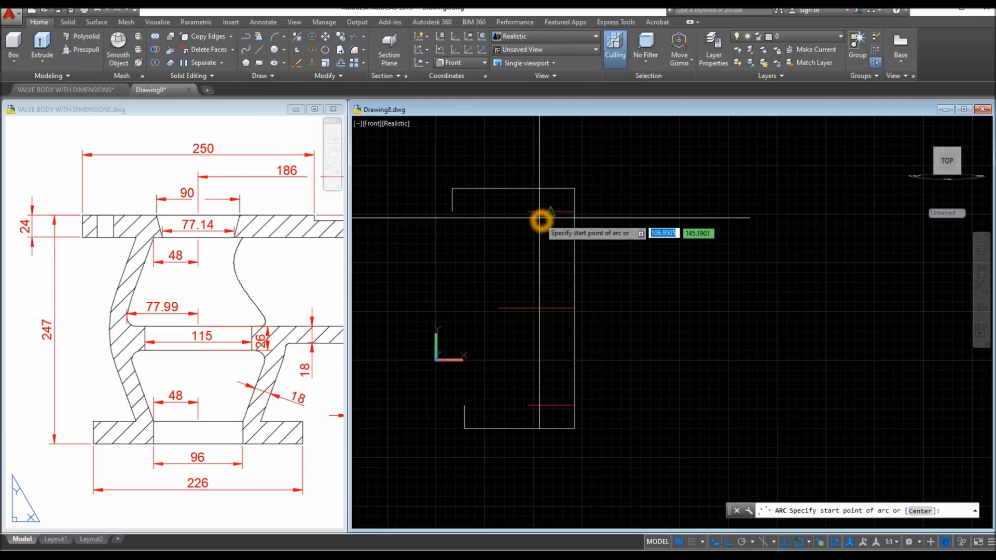
pyautogui.click(527, 213)
pyautogui.click(498, 308)
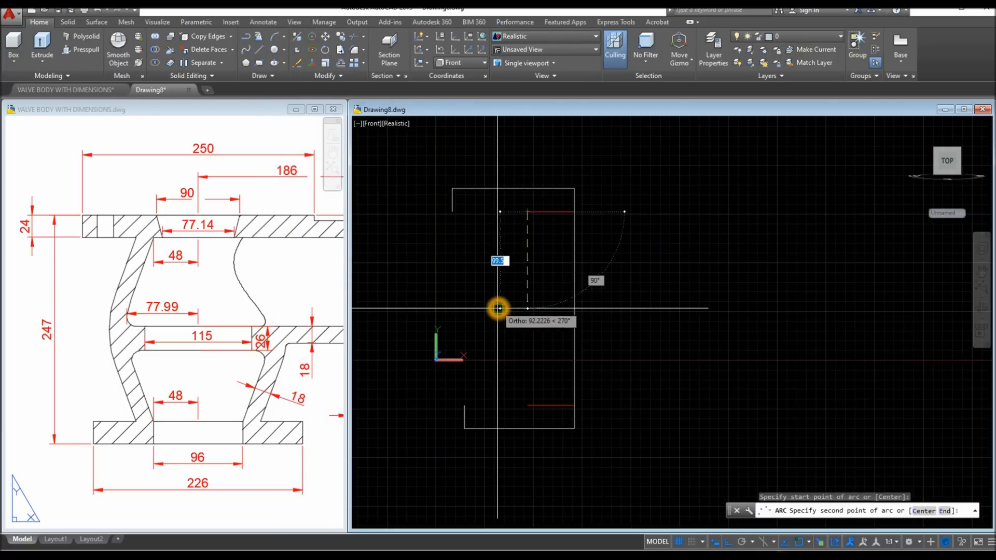
pyautogui.click(528, 405)
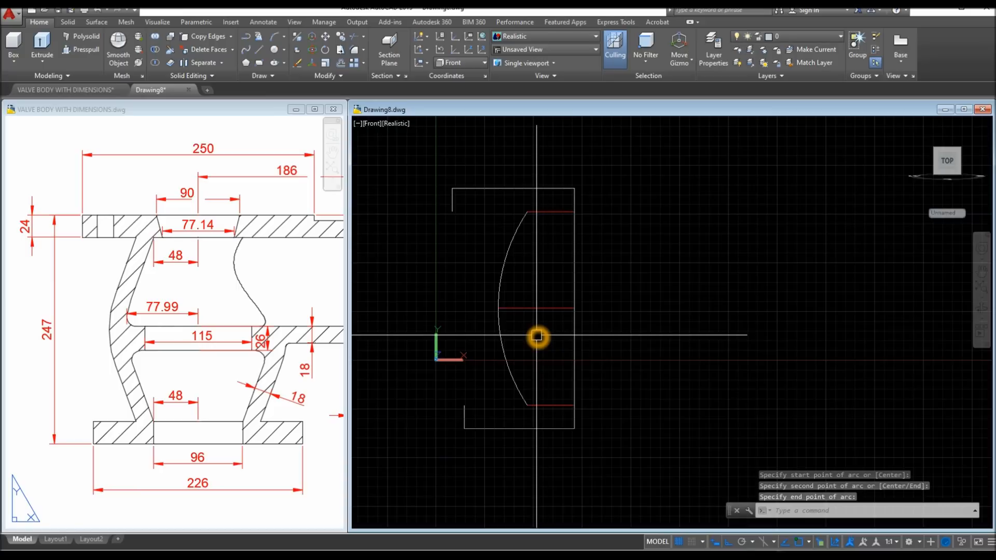
# Step: Check the wall thickness in the reference section and offset the arc 18 mm outward, away from the centre line
pyautogui.click(251, 344)
pyautogui.moveTo(311, 357); pyautogui.dragTo(215, 359, button='middle')
pyautogui.click(217, 365)
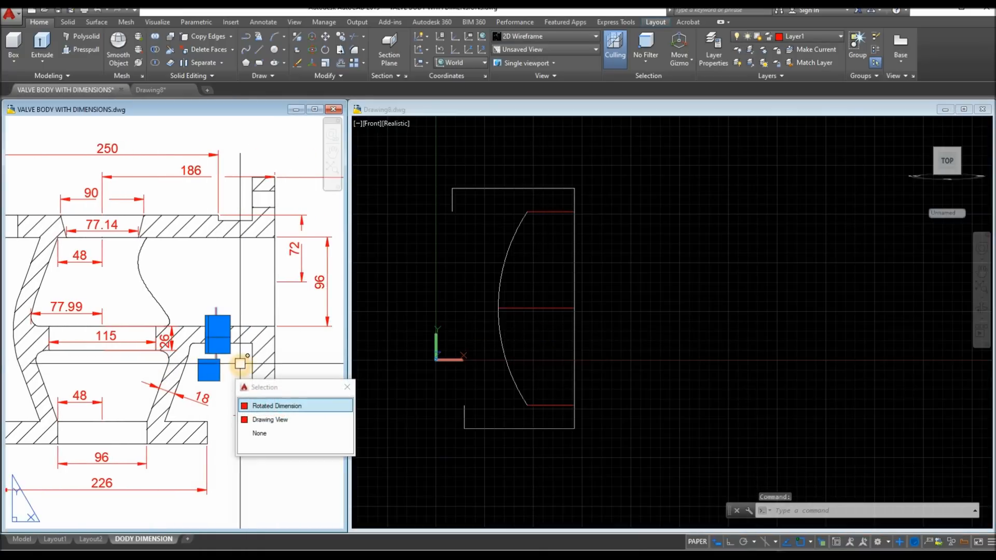
pyautogui.press('Escape')
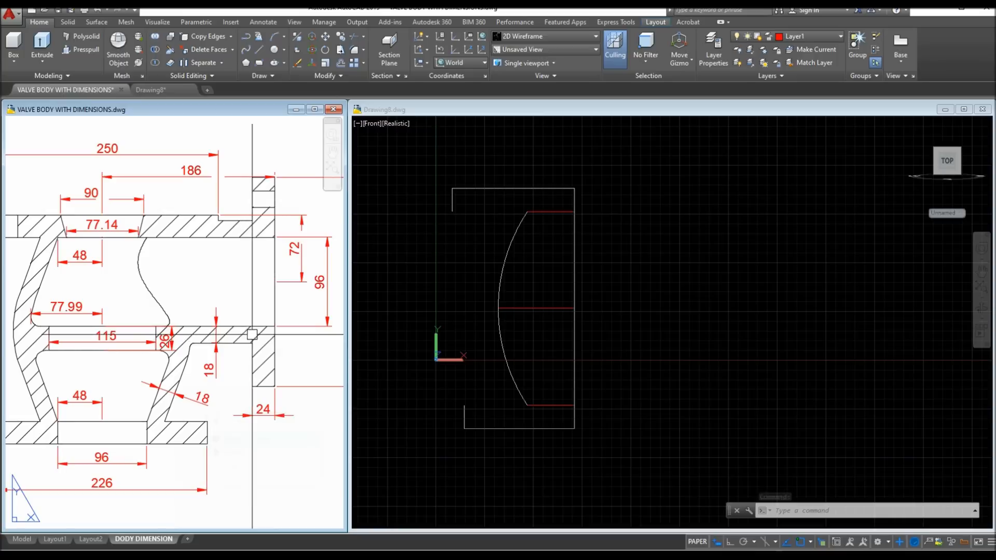
pyautogui.click(419, 331)
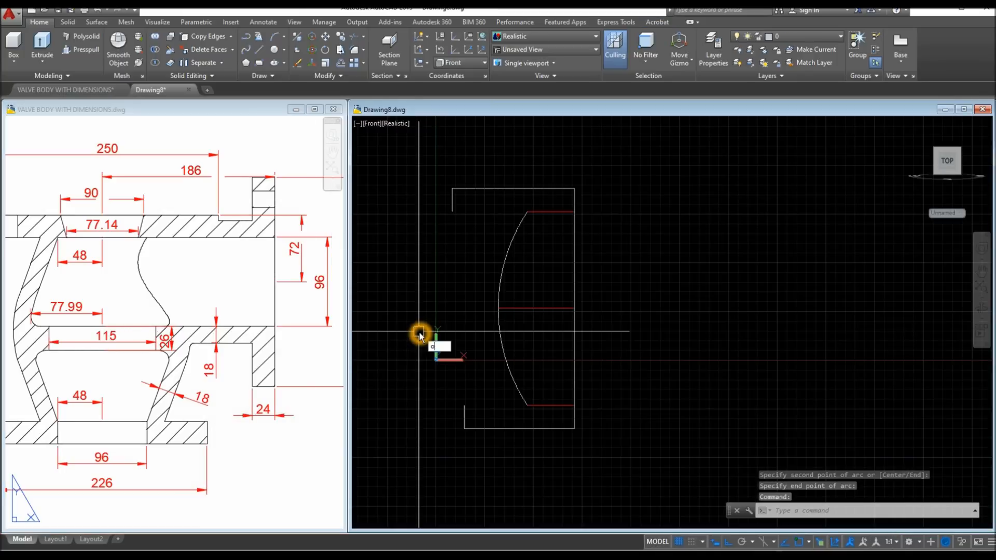
pyautogui.press('Return')
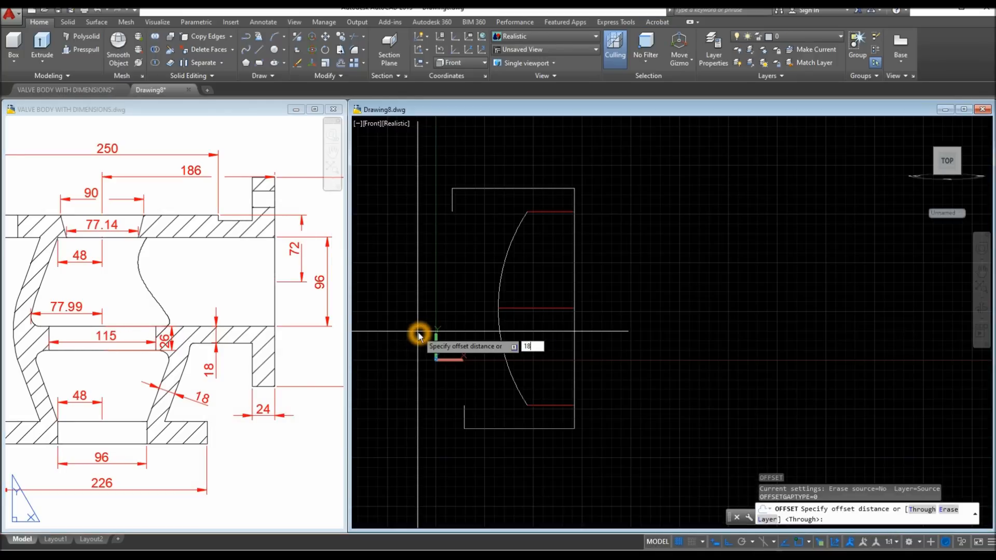
pyautogui.write('18')
pyautogui.press('Return')
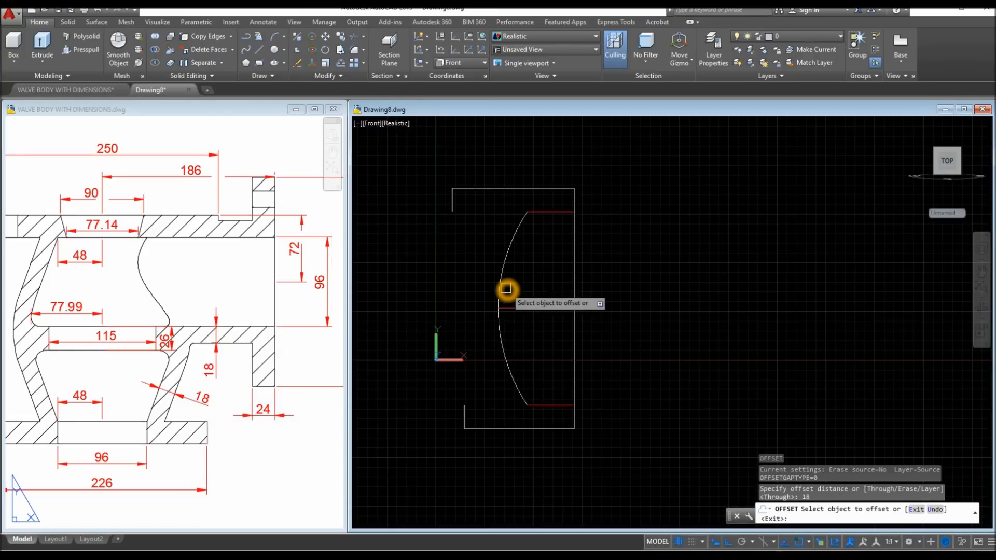
pyautogui.click(506, 289)
pyautogui.click(467, 291)
pyautogui.rightClick(464, 296)
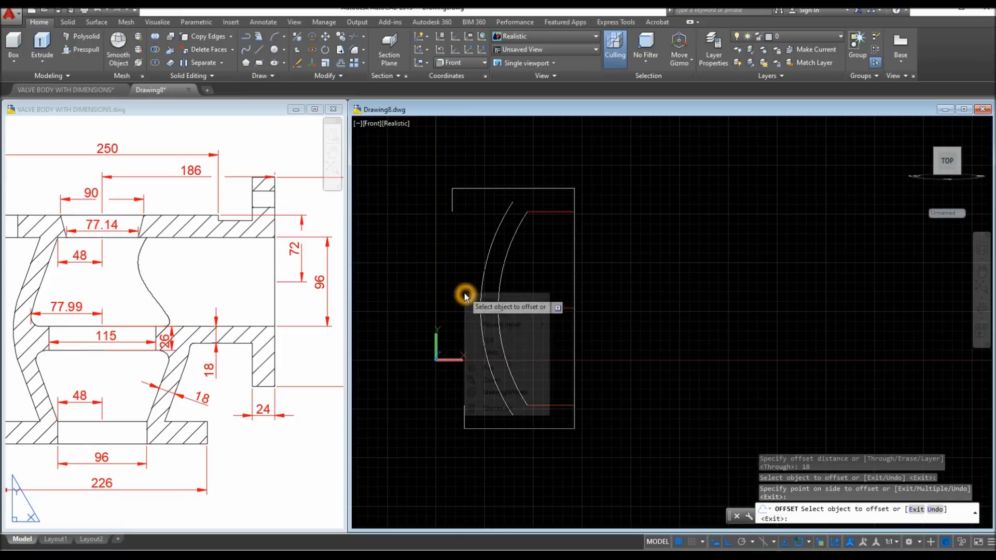
pyautogui.click(469, 297)
# Step: Erase the three red horizontal construction lines between the centre line and the inner arc
pyautogui.click(551, 248)
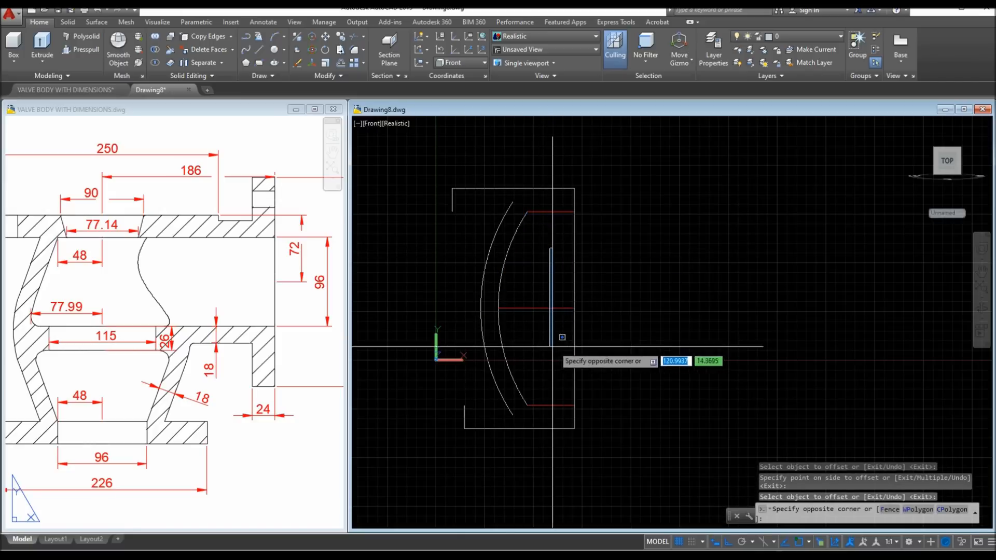
pyautogui.click(562, 347)
pyautogui.click(551, 416)
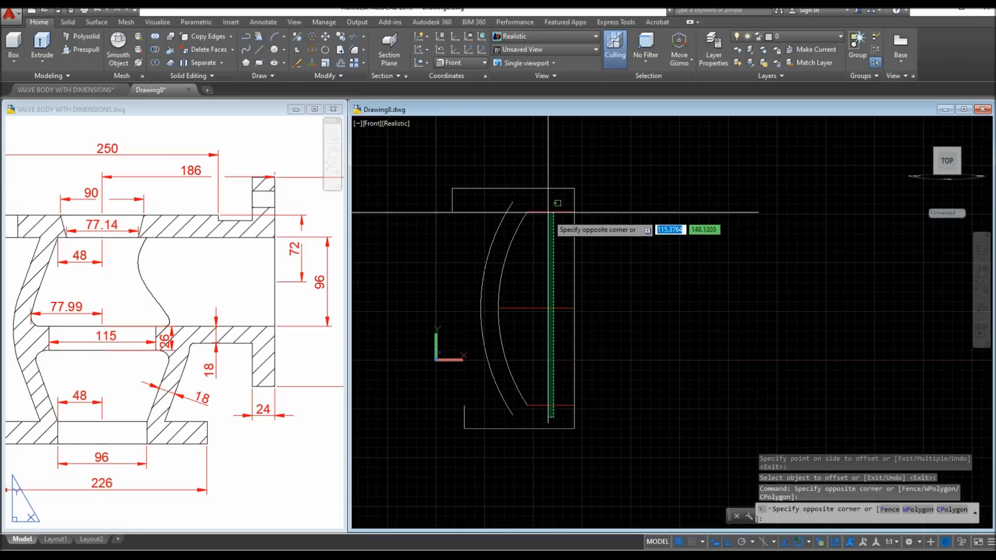
pyautogui.click(550, 212)
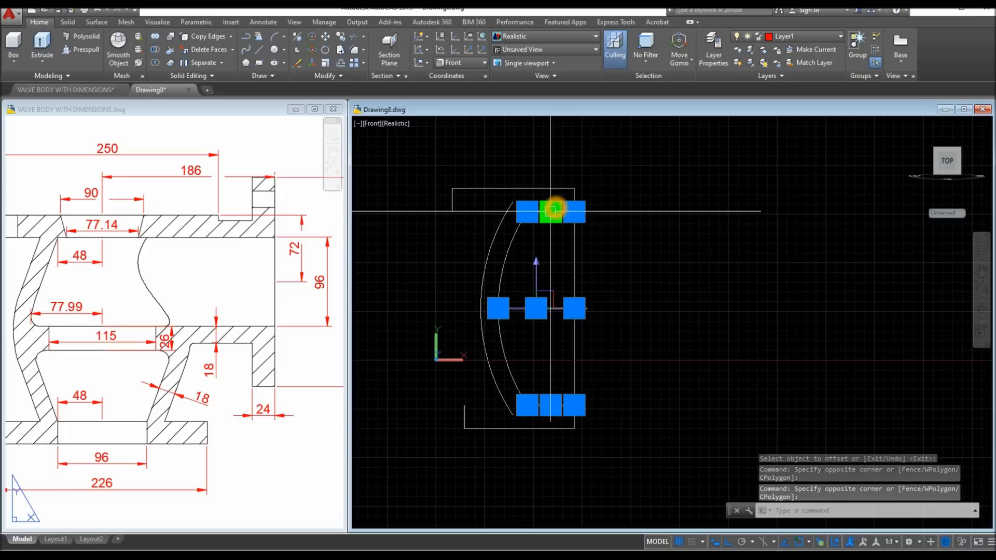
pyautogui.press('Delete')
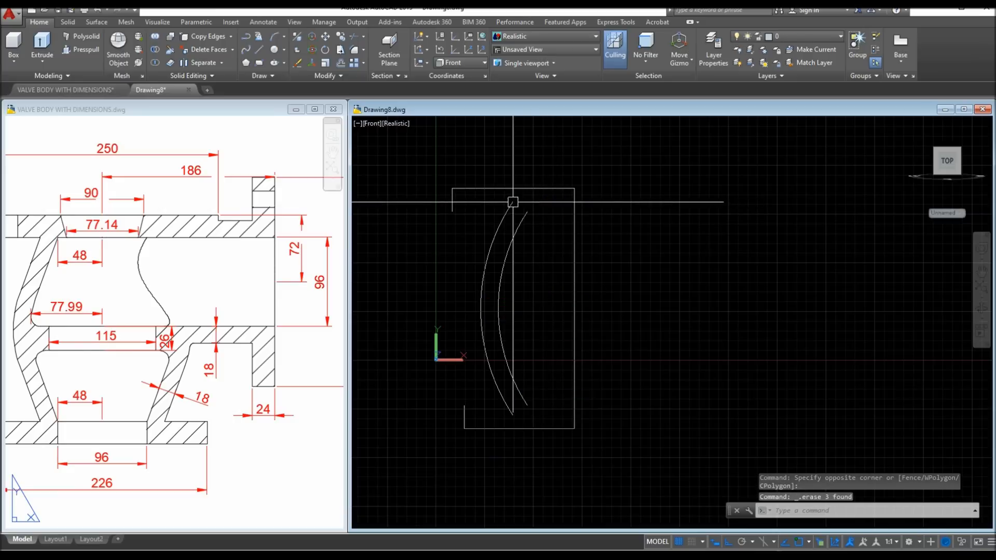
# Step: Draw a horizontal line from the lower end of the upper flange's outer edge to the centre line
pyautogui.write('L')
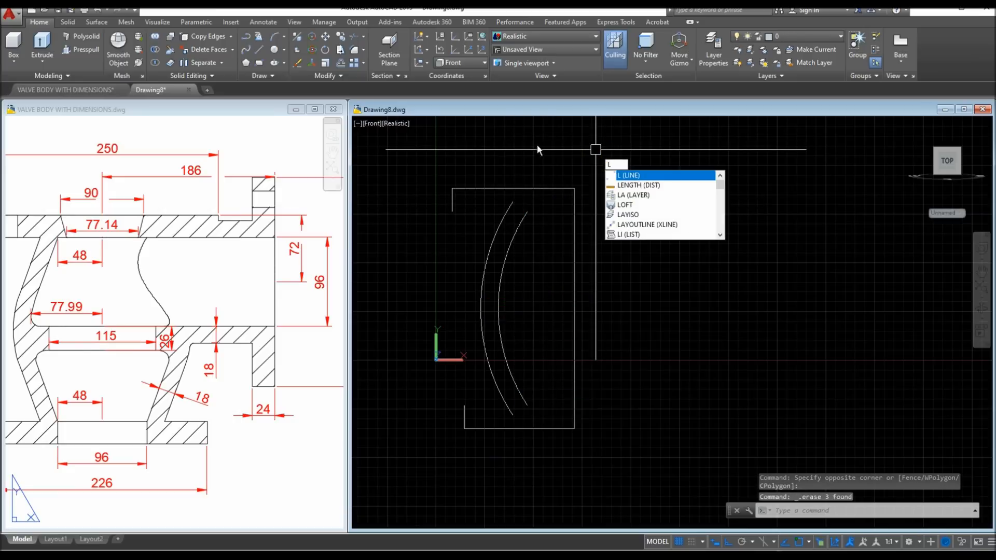
pyautogui.press('Return')
pyautogui.click(452, 211)
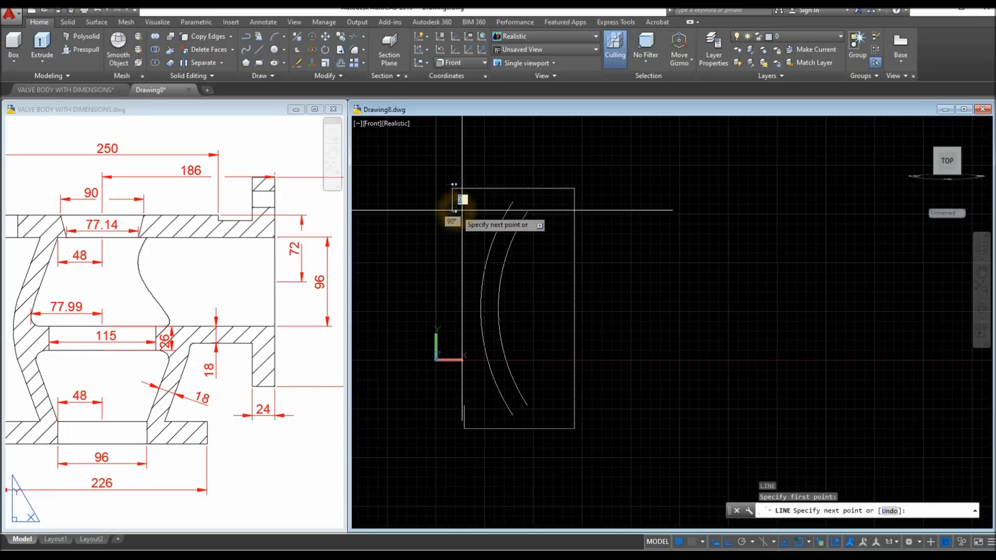
pyautogui.click(574, 211)
pyautogui.rightClick(575, 210)
pyautogui.click(618, 216)
# Step: Close the lower flange outline with a horizontal line between the upper end of its outer edge and the centre line
pyautogui.rightClick(602, 195)
pyautogui.click(620, 201)
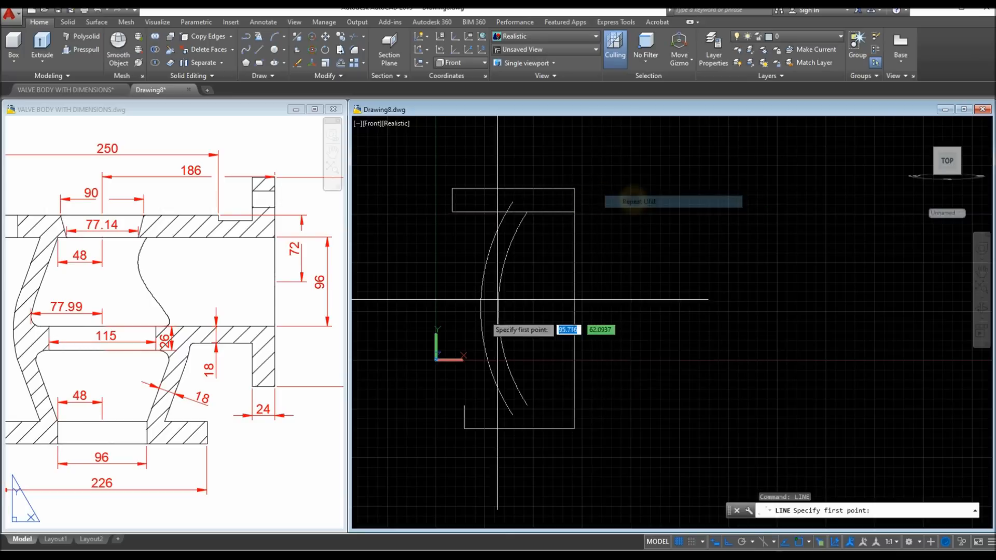
pyautogui.click(574, 405)
pyautogui.rightClick(613, 393)
pyautogui.click(629, 398)
# Step: Trim the outer arc's ends inside the flanges, the flange lines between the arcs, and the centre line between the flanges
pyautogui.write('TR')
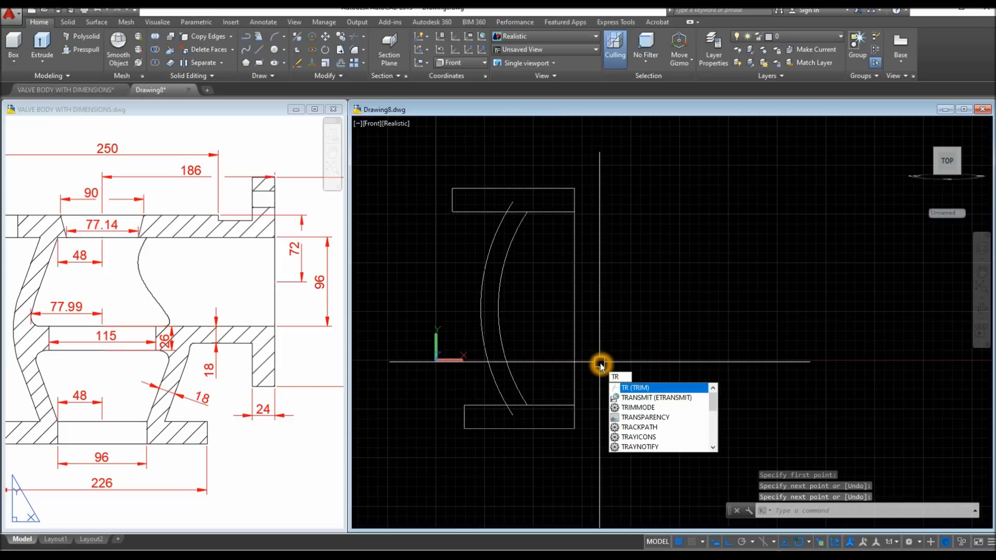
pyautogui.press('Return')
pyautogui.press('Return')
pyautogui.click(518, 203)
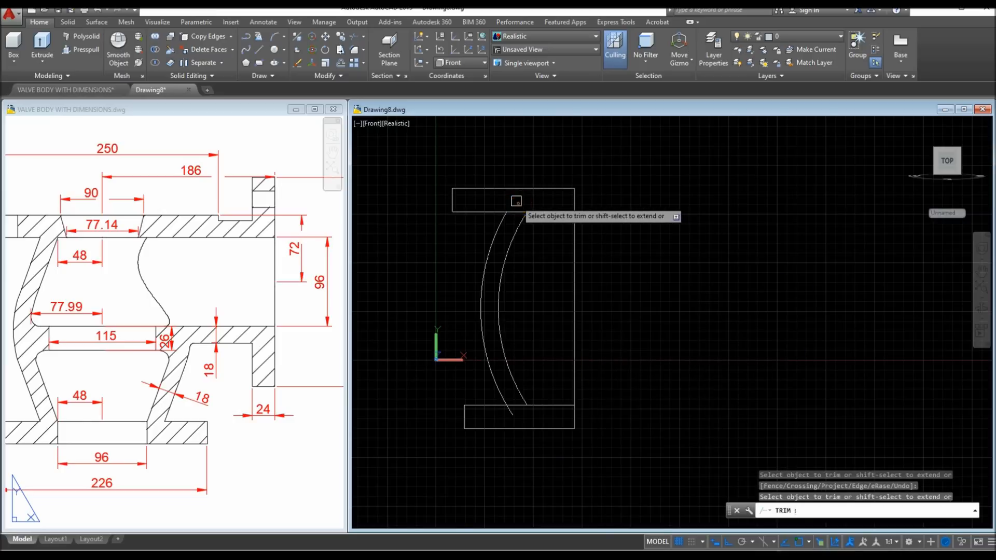
pyautogui.click(510, 414)
pyautogui.click(516, 406)
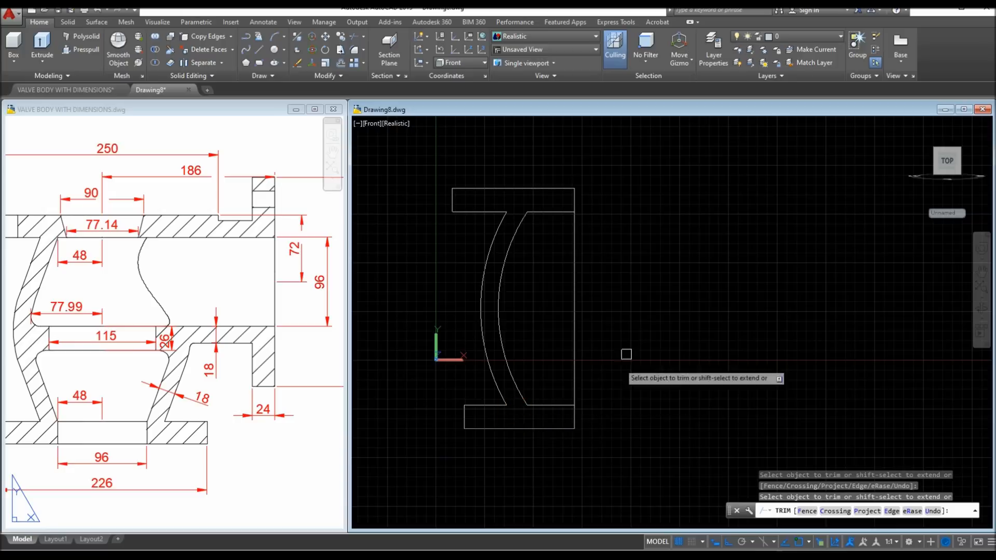
pyautogui.rightClick(593, 296)
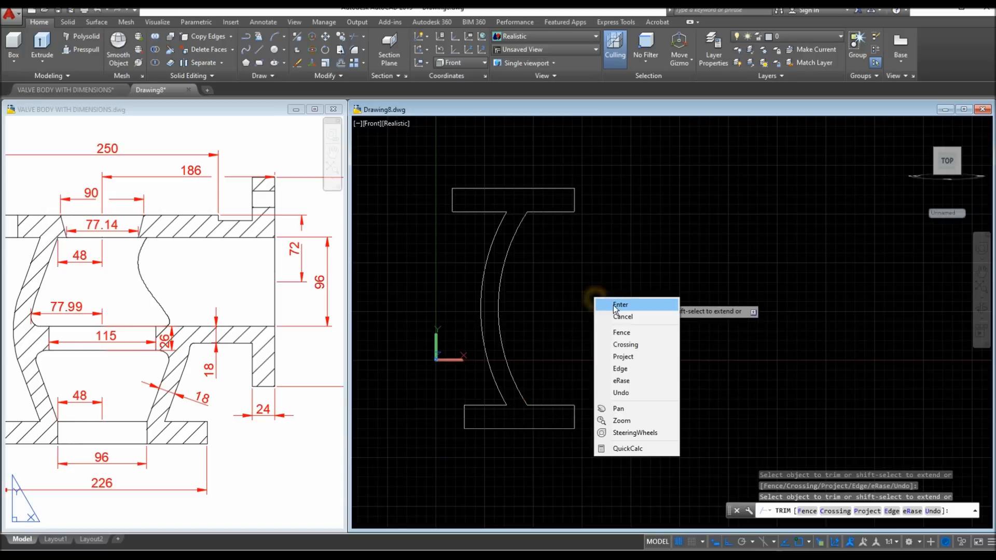
pyautogui.click(614, 305)
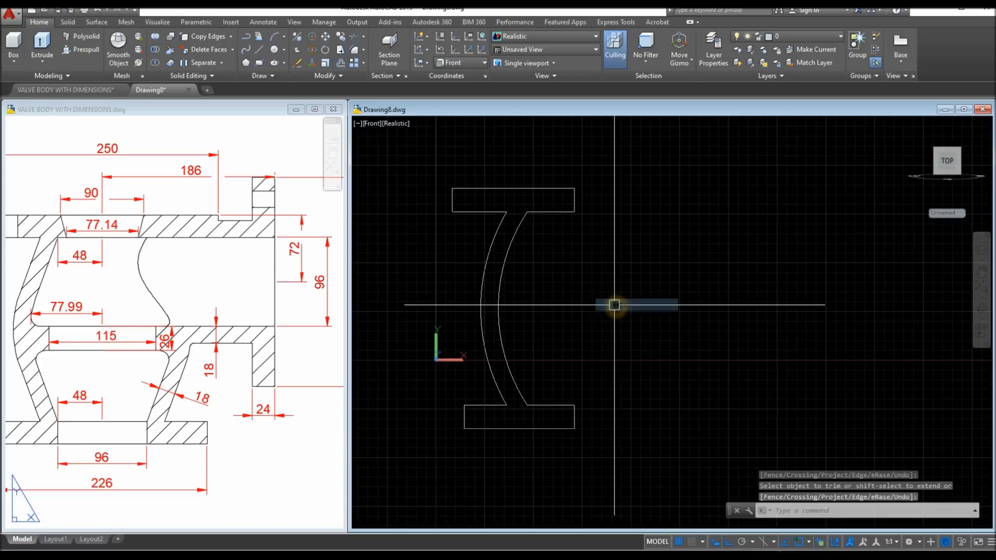
# Step: Copy the complete half-section profile to the empty area on the right of the original
pyautogui.click(428, 175)
pyautogui.click(664, 524)
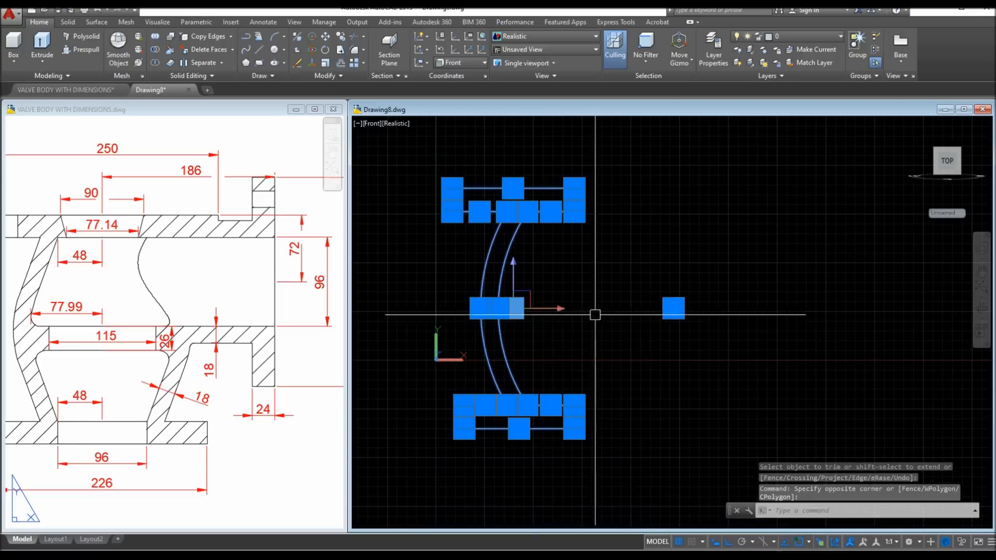
pyautogui.rightClick(661, 198)
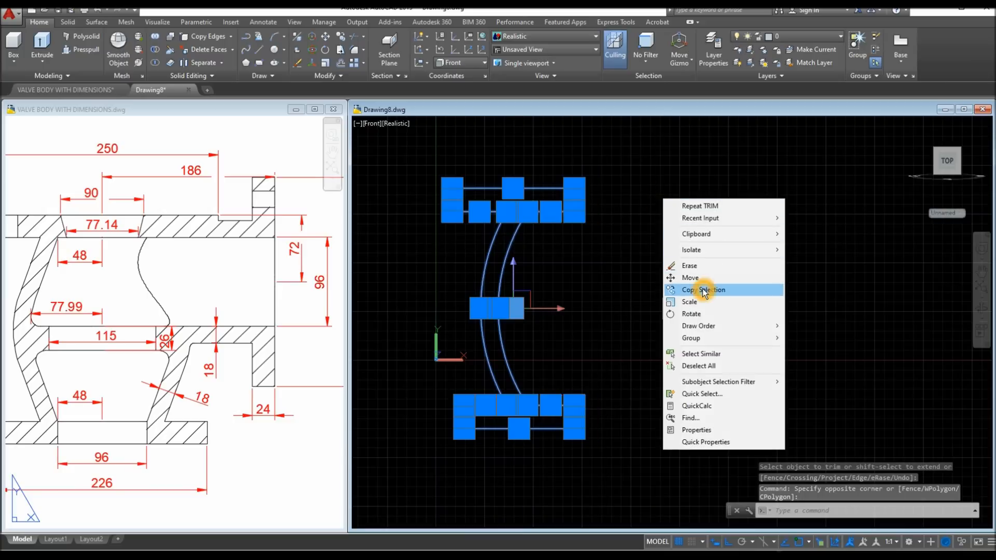
pyautogui.click(704, 288)
pyautogui.click(597, 285)
pyautogui.scroll(-4, 694, 291)
pyautogui.moveTo(694, 291); pyautogui.dragTo(572, 287, button='middle')
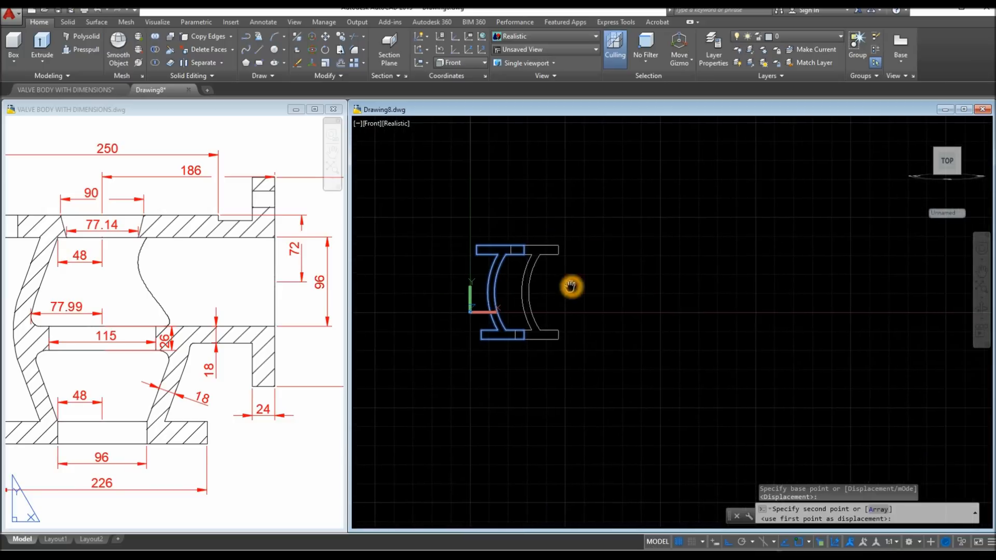
pyautogui.click(844, 292)
pyautogui.rightClick(754, 216)
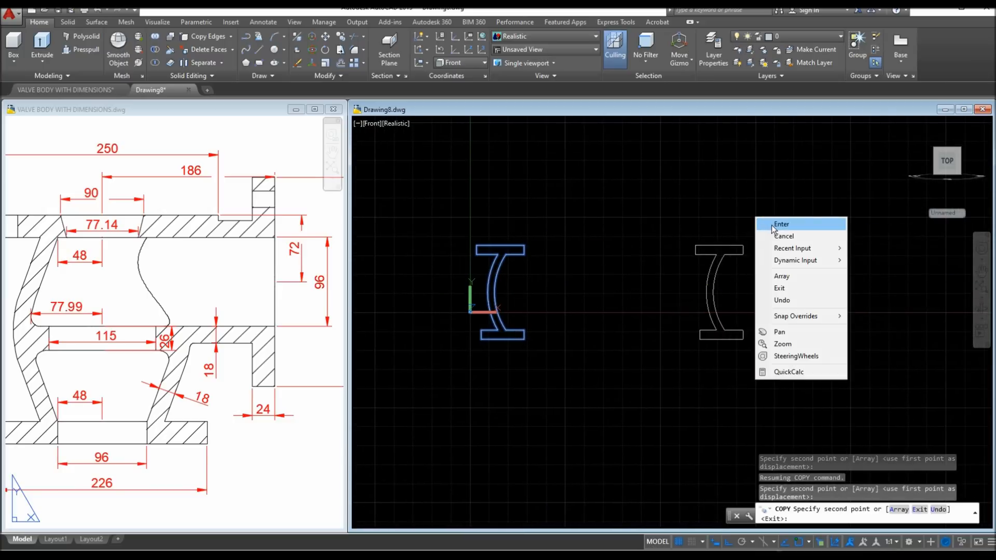
pyautogui.click(775, 221)
# Step: Join all the lines and arcs of the original half-section profile into polylines and check which segments belong together
pyautogui.scroll(3, 518, 282)
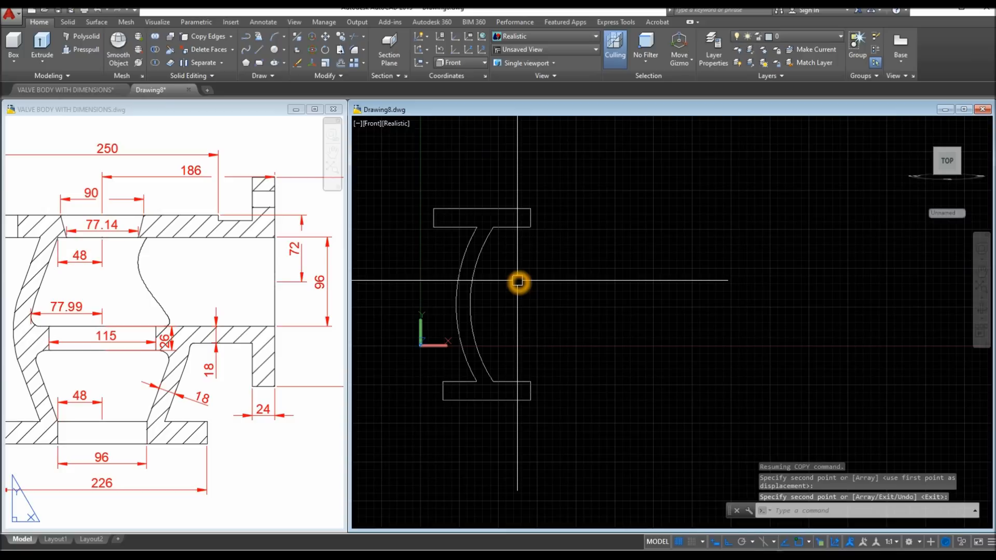
pyautogui.write('j')
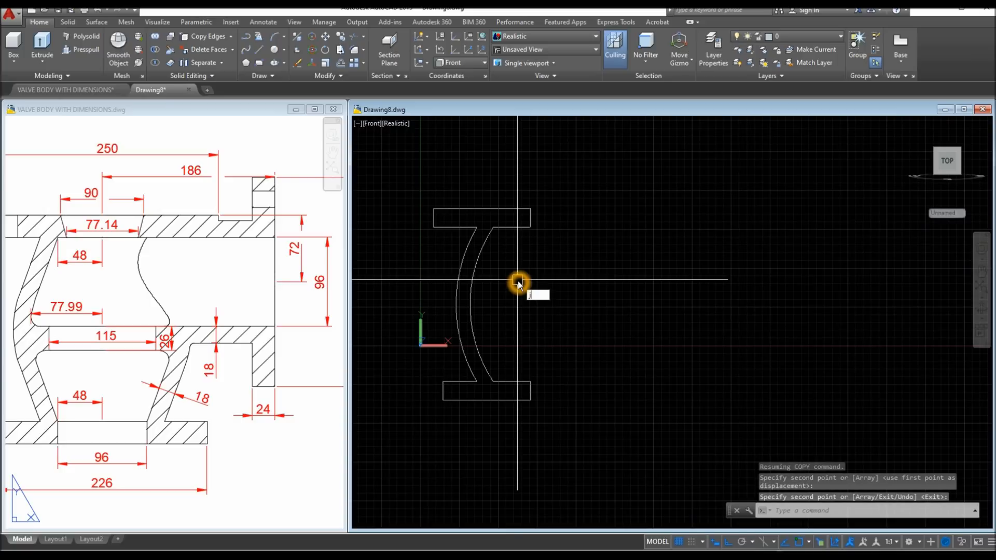
pyautogui.press('Return')
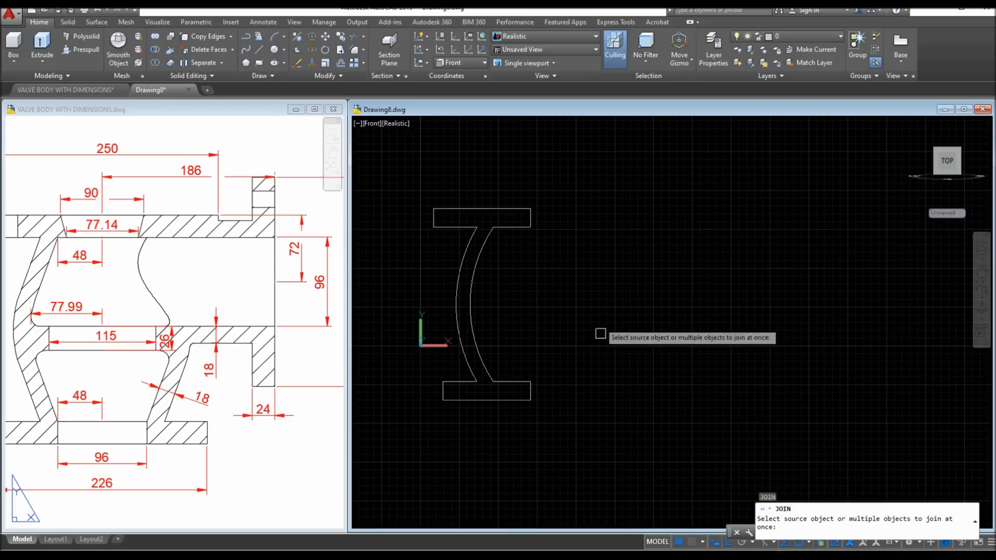
pyautogui.click(551, 417)
pyautogui.click(417, 193)
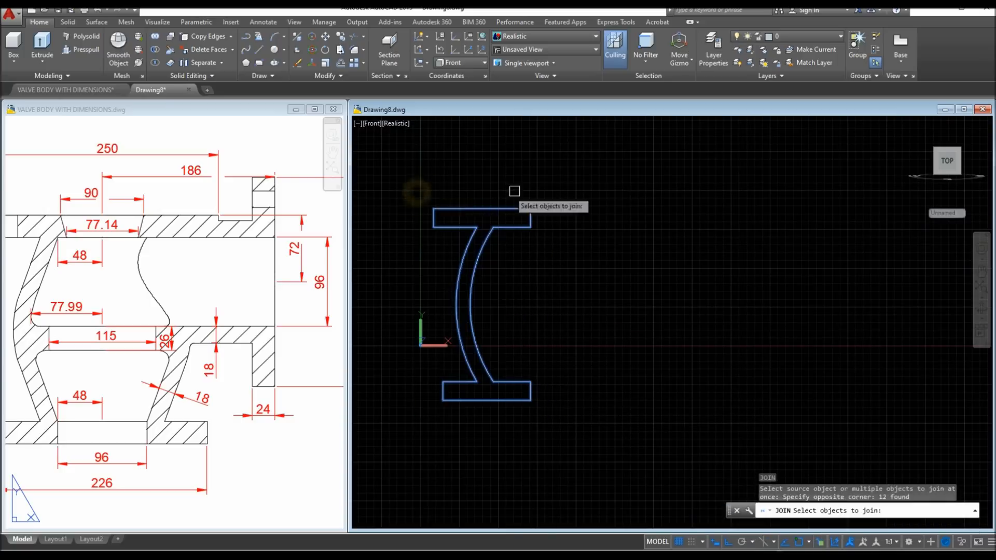
pyautogui.press('Return')
pyautogui.click(524, 228)
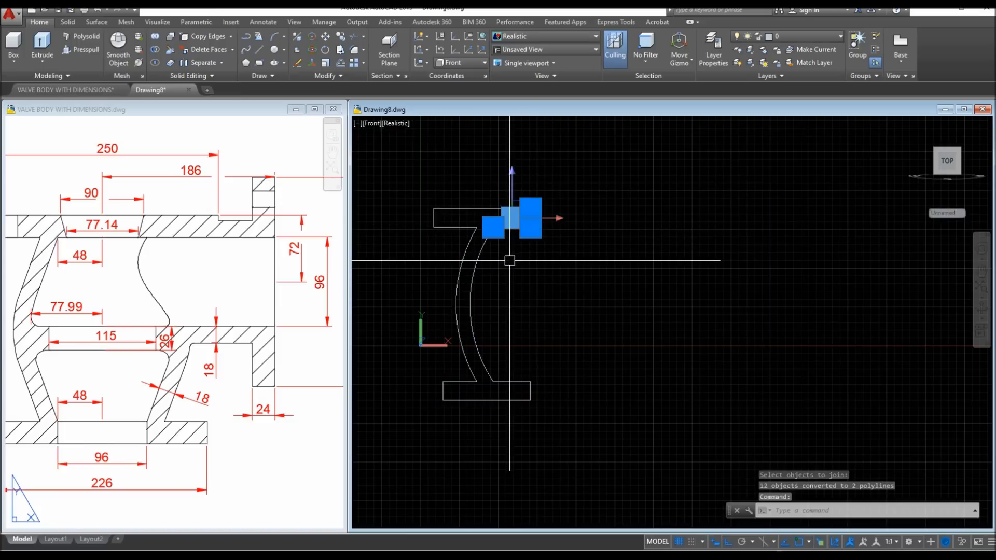
pyautogui.press('Escape')
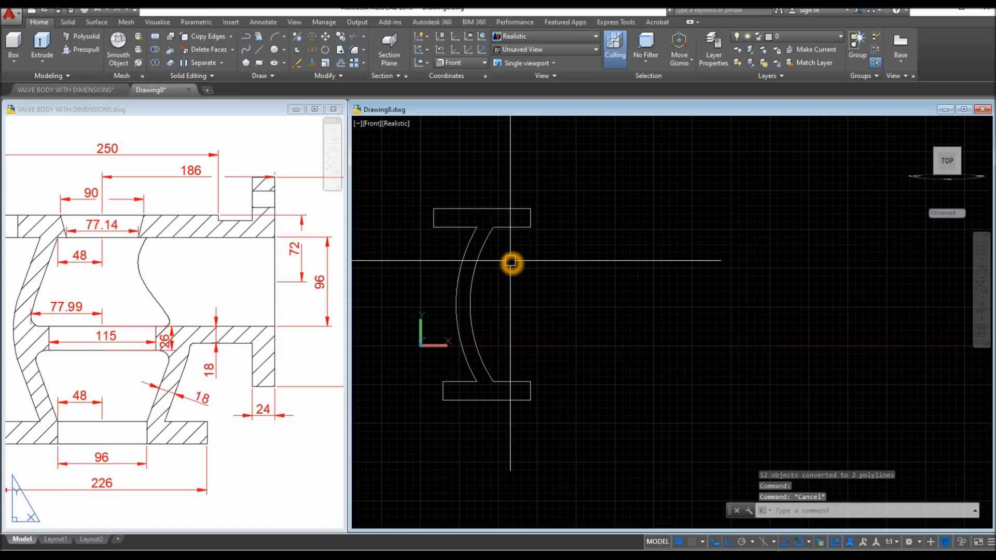
# Step: Join the upper flange's separate inner end with the rest of the profile into a single polyline
pyautogui.press('Return')
pyautogui.click(464, 260)
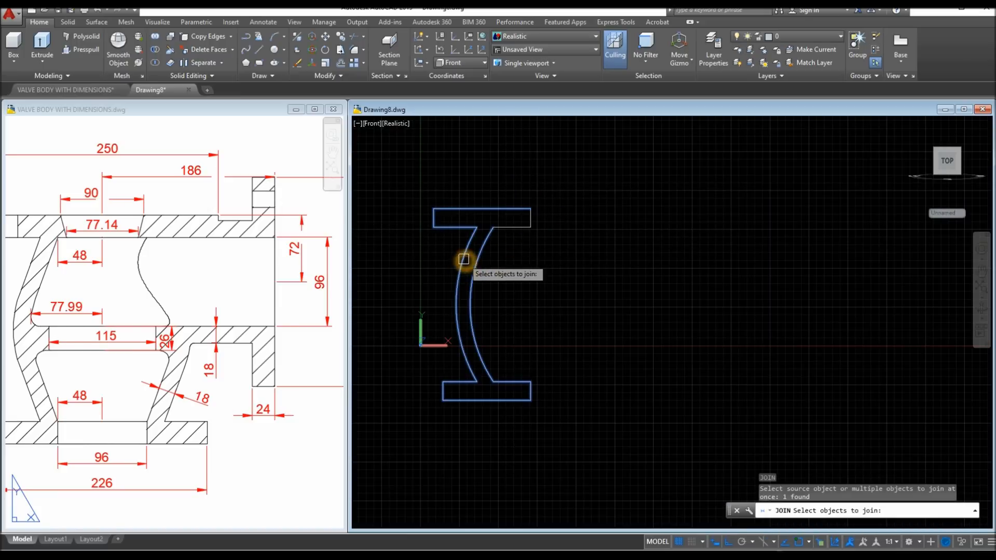
pyautogui.rightClick(544, 236)
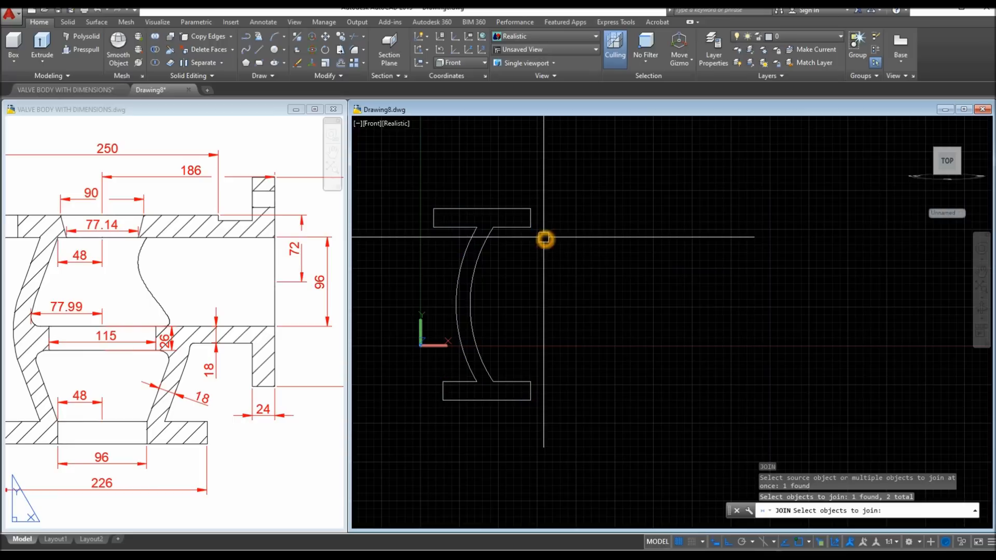
pyautogui.click(516, 234)
pyautogui.press('Escape')
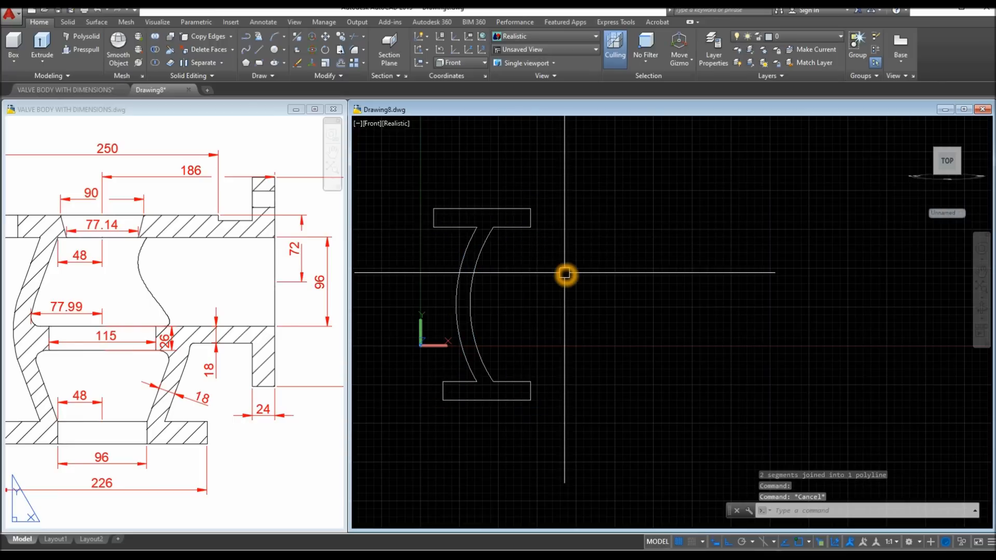
# Step: Mirror the joined half profile about its vertical centre line, keeping the source object
pyautogui.write('mi')
pyautogui.press('Return')
pyautogui.click(473, 260)
pyautogui.press('Return')
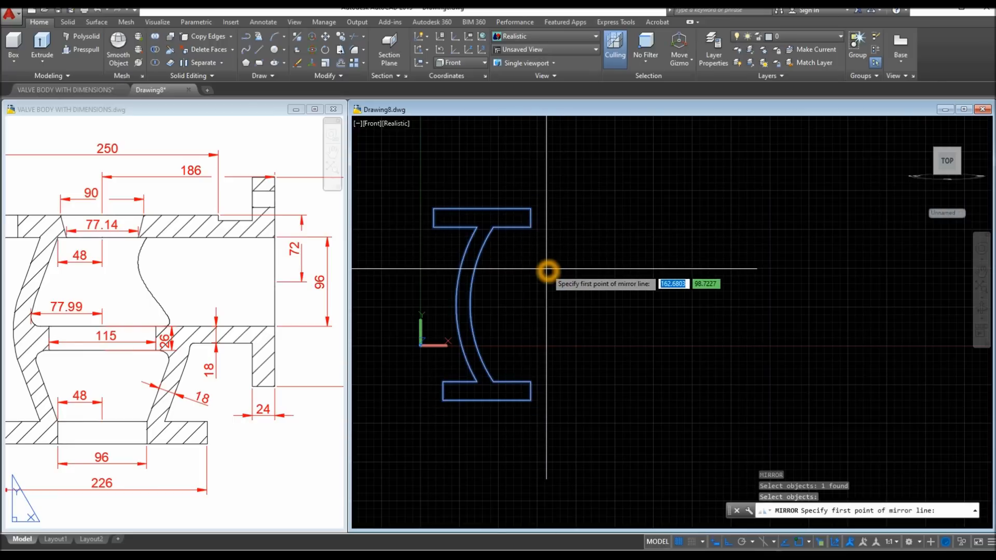
pyautogui.click(529, 400)
pyautogui.click(533, 213)
pyautogui.rightClick(549, 203)
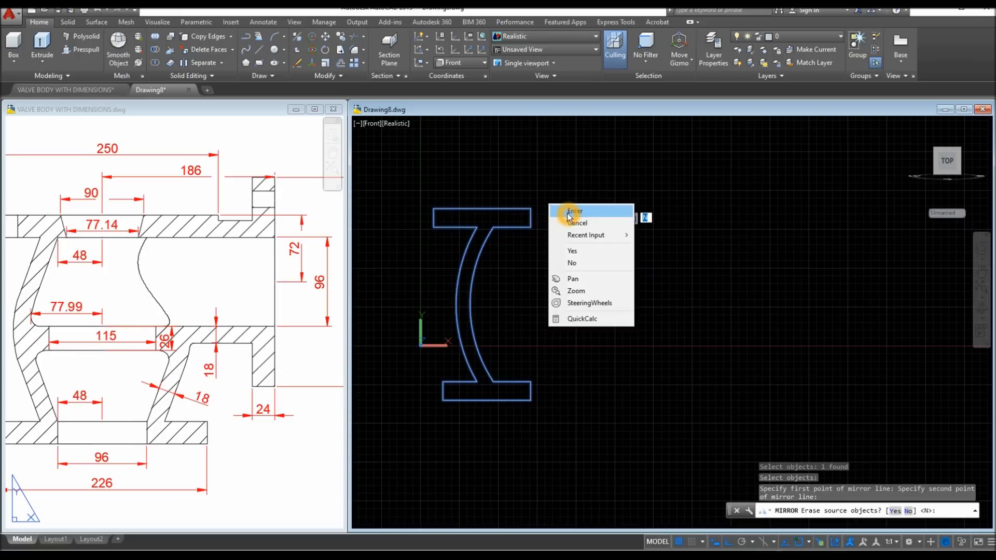
pyautogui.click(568, 211)
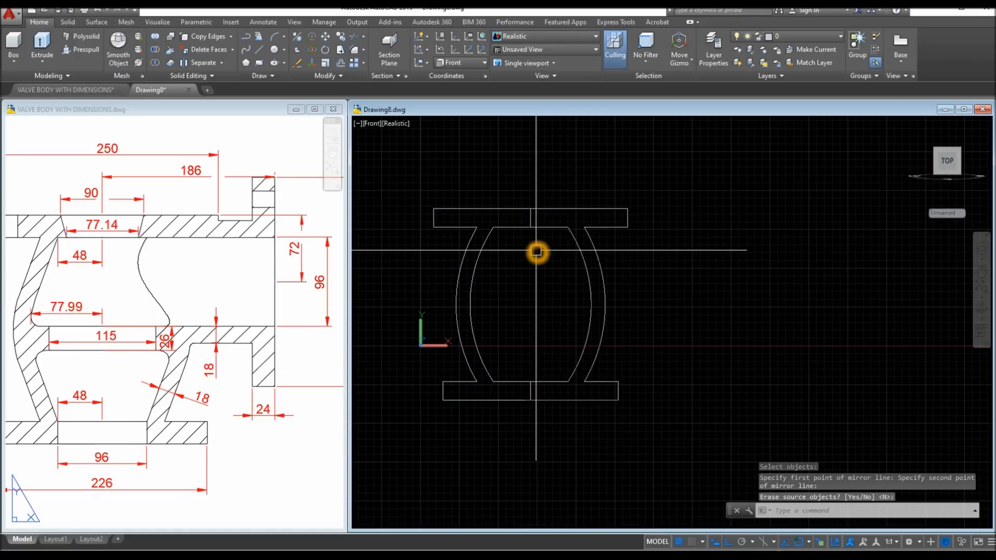
pyautogui.click(473, 243)
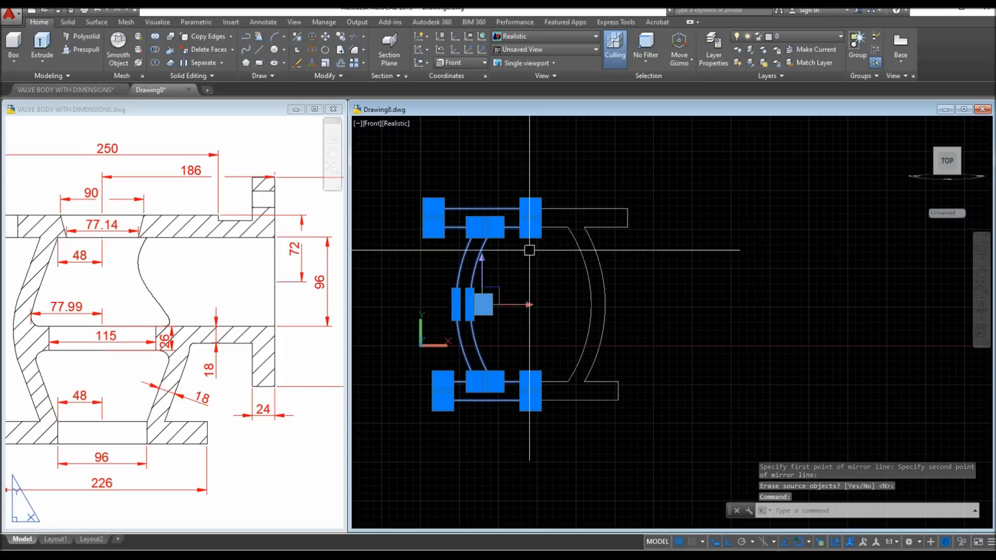
pyautogui.press('Escape')
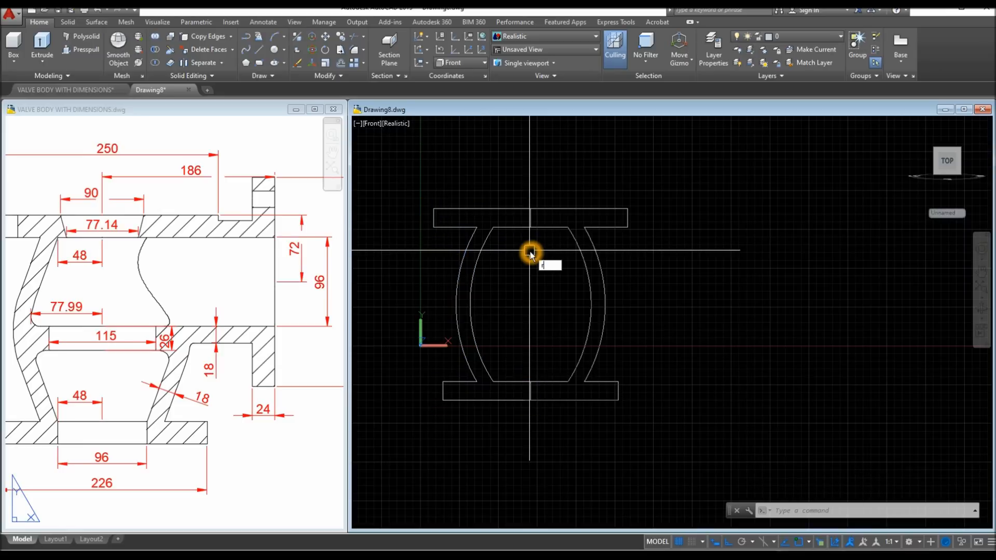
# Step: Revolve the left half profile a full 360 degrees about the vertical centre line between the two half profiles
pyautogui.press('Return')
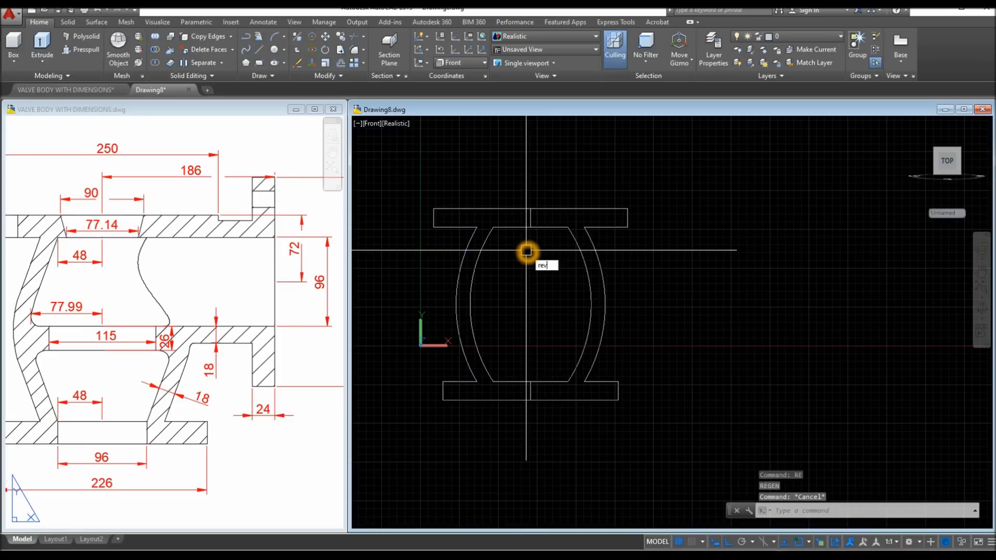
pyautogui.write('rev')
pyautogui.press('Return')
pyautogui.click(478, 248)
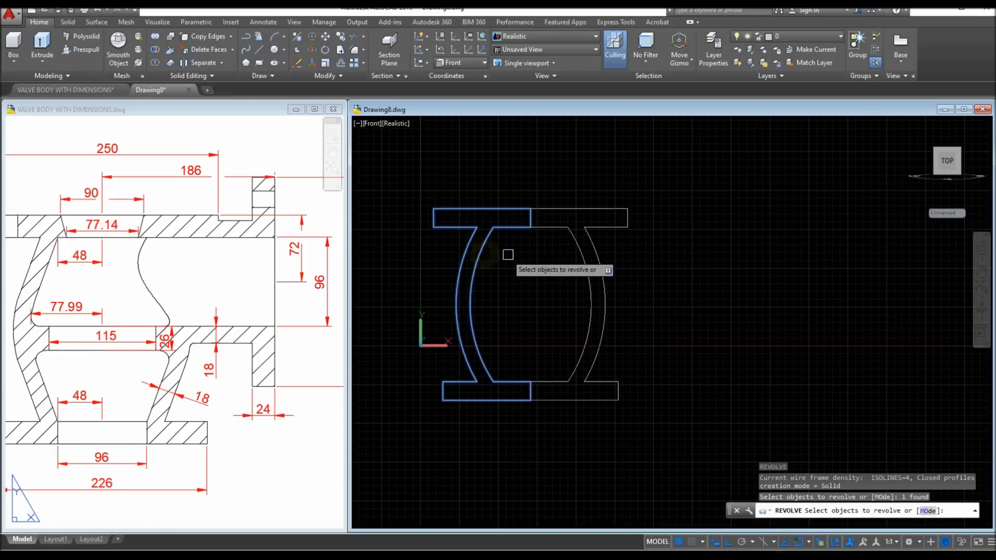
pyautogui.rightClick(521, 256)
pyautogui.click(535, 264)
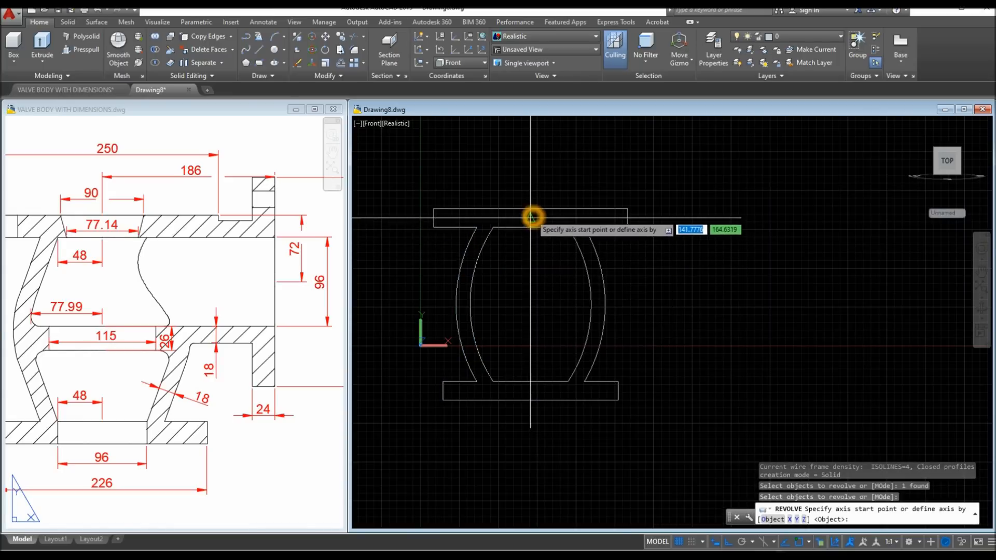
pyautogui.click(529, 208)
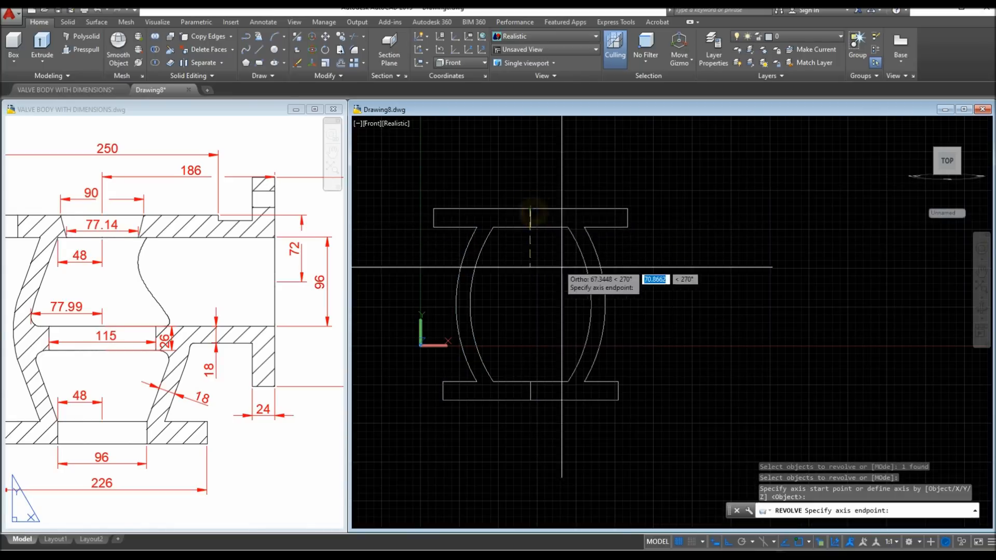
pyautogui.click(531, 400)
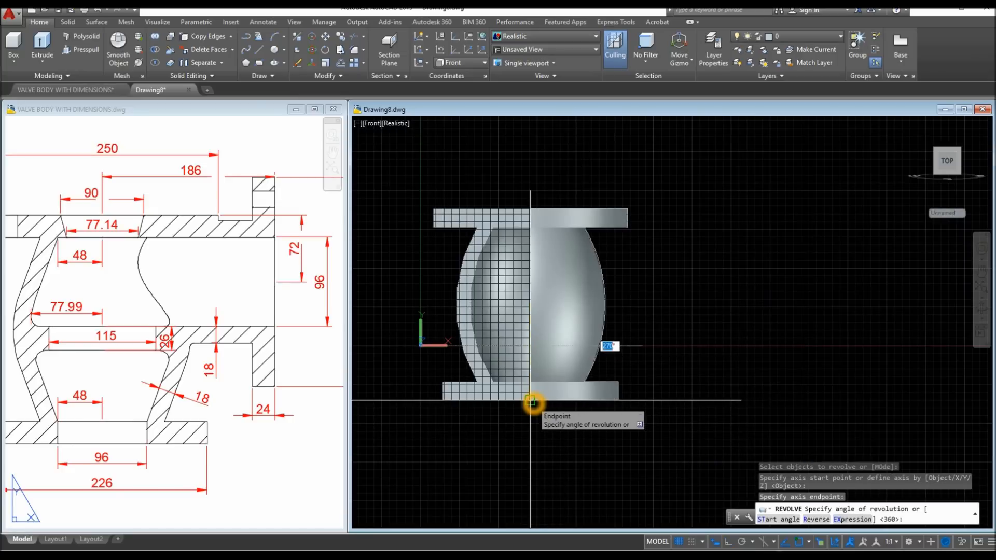
pyautogui.click(532, 404)
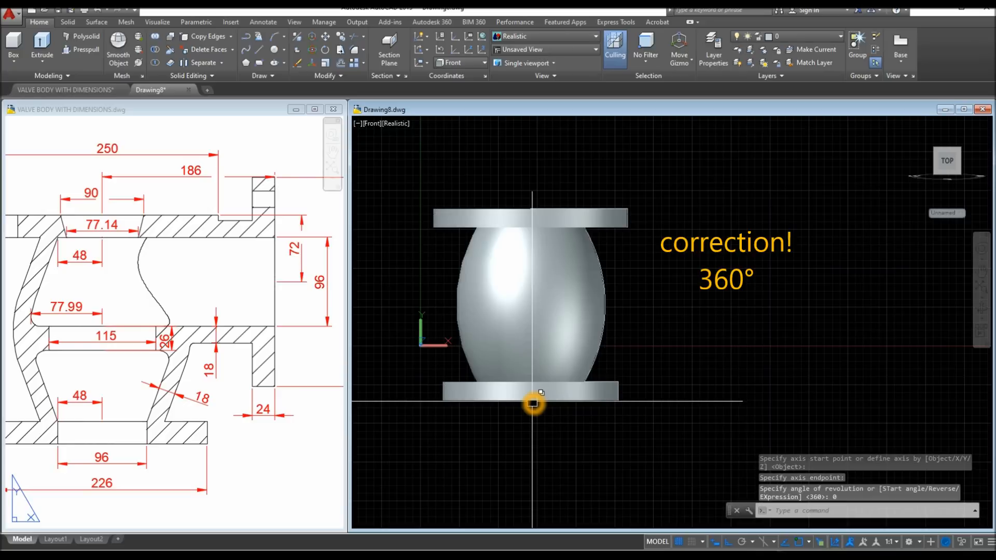
pyautogui.scroll(-2, 570, 324)
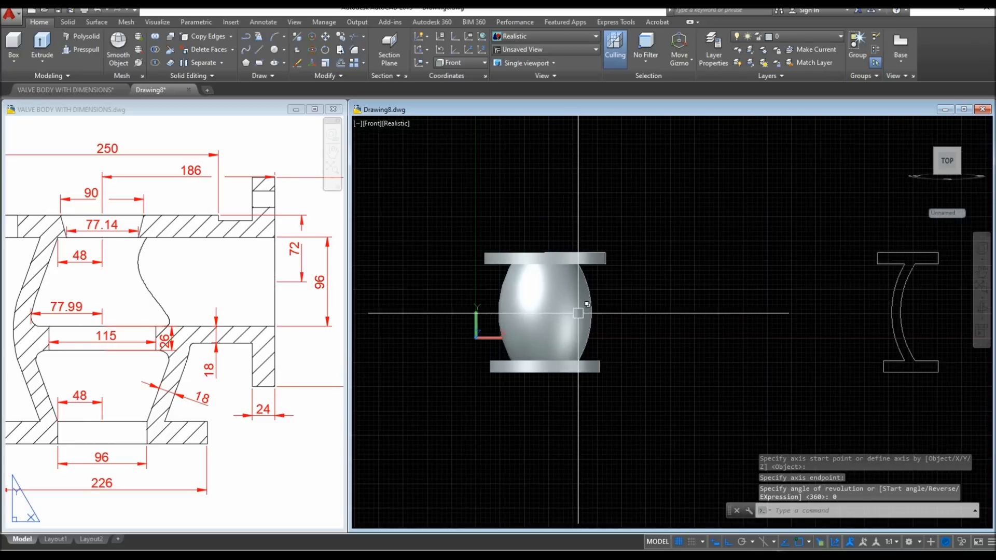
pyautogui.click(578, 311)
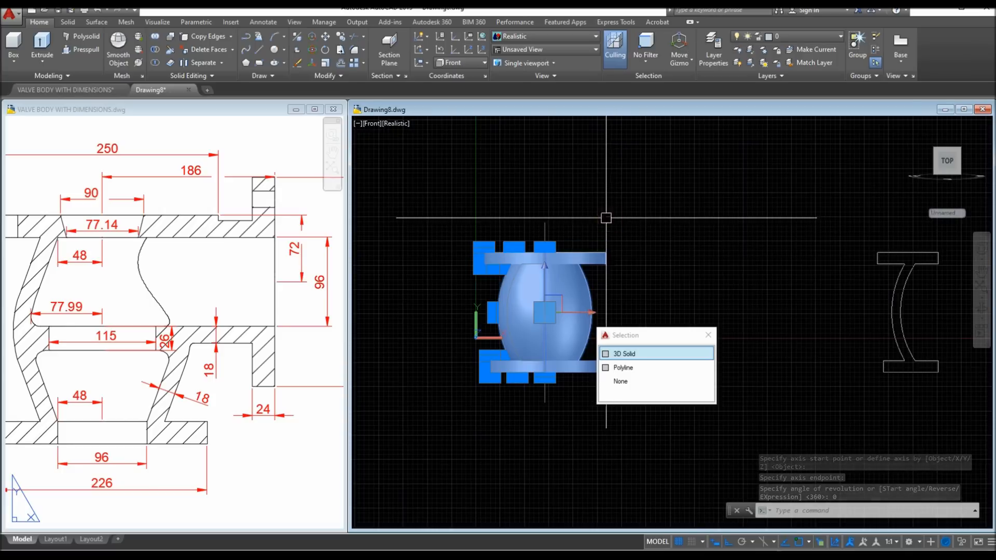
pyautogui.click(596, 219)
# Step: Examine the reference sheet's isometric view and the side branch with its flange in the dimensioned section
pyautogui.click(243, 311)
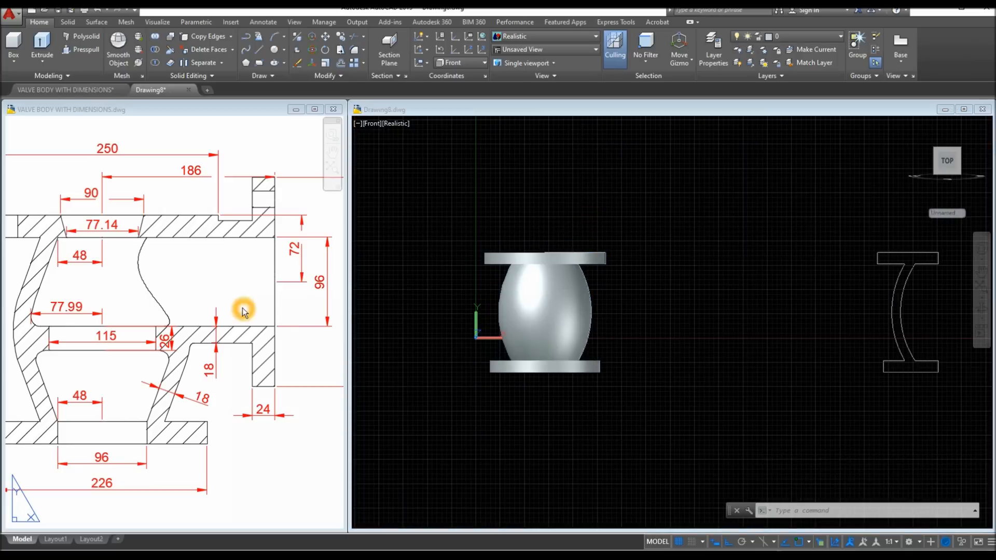
pyautogui.click(240, 285)
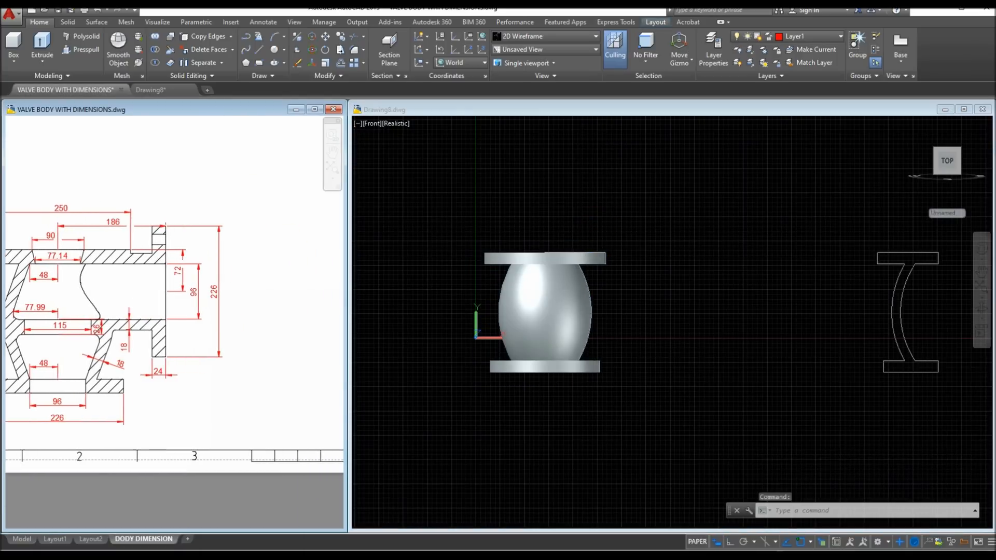
pyautogui.scroll(-6, 152, 298)
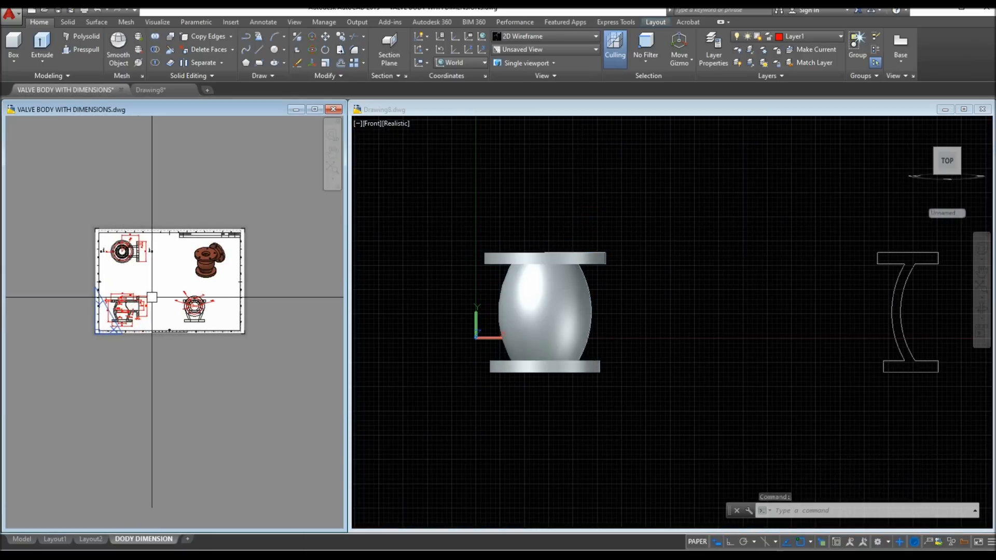
pyautogui.scroll(4, 216, 266)
pyautogui.scroll(-2, 215, 266)
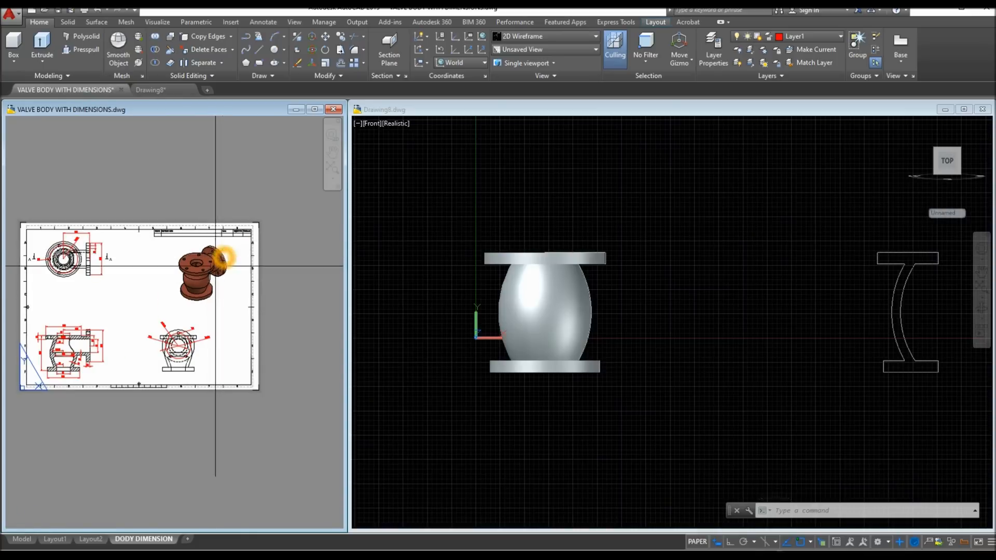
pyautogui.scroll(6, 185, 337)
pyautogui.scroll(-6, 173, 352)
pyautogui.moveTo(173, 352); pyautogui.dragTo(307, 358, button='middle')
pyautogui.scroll(4, 160, 374)
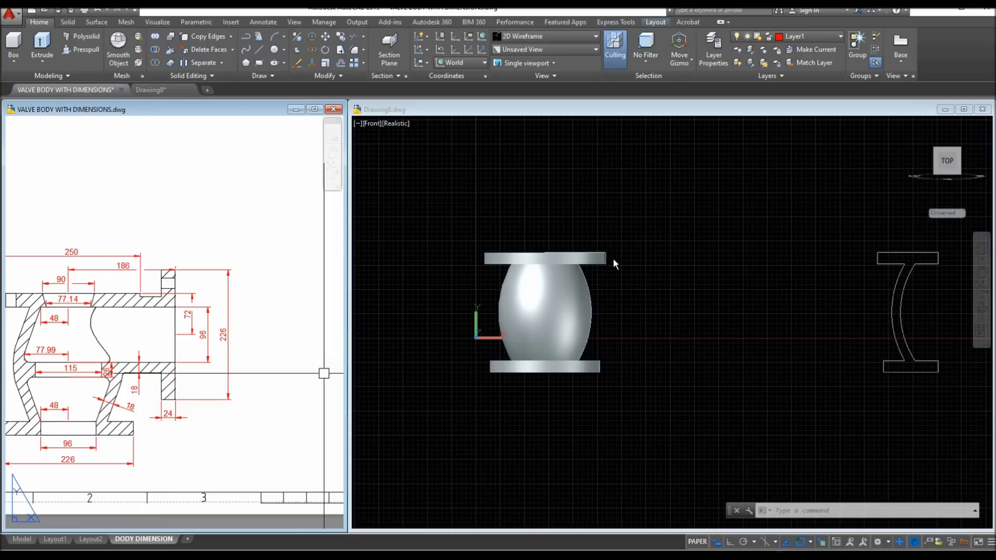
# Step: Hide the revolved solid so that only the half profiles remain on display
pyautogui.click(607, 284)
pyautogui.click(573, 285)
pyautogui.rightClick(617, 180)
pyautogui.click(646, 229)
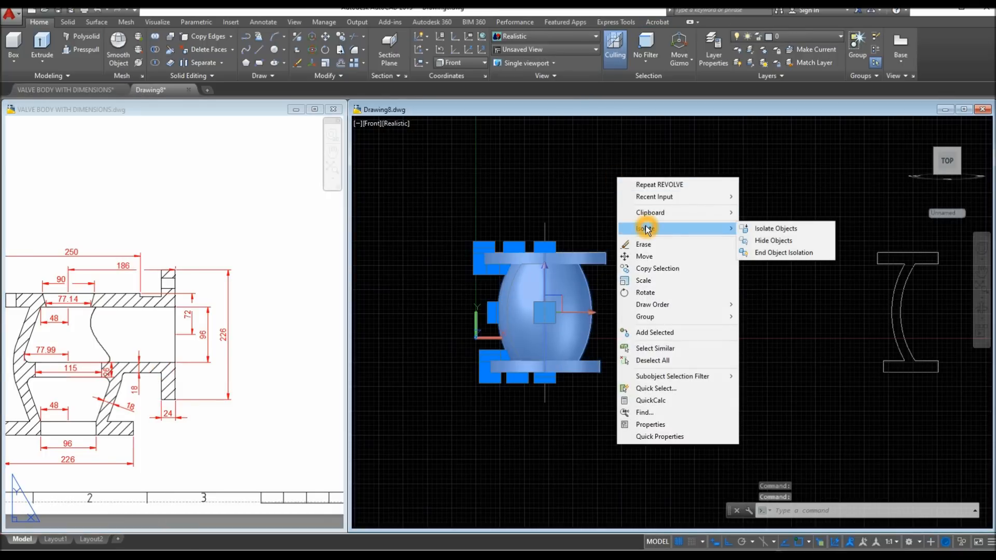
pyautogui.click(742, 244)
pyautogui.click(762, 244)
# Step: Make Layer1 the current layer in the new drawing
pyautogui.click(240, 351)
pyautogui.moveTo(160, 352); pyautogui.dragTo(217, 352, button='middle')
pyautogui.click(784, 154)
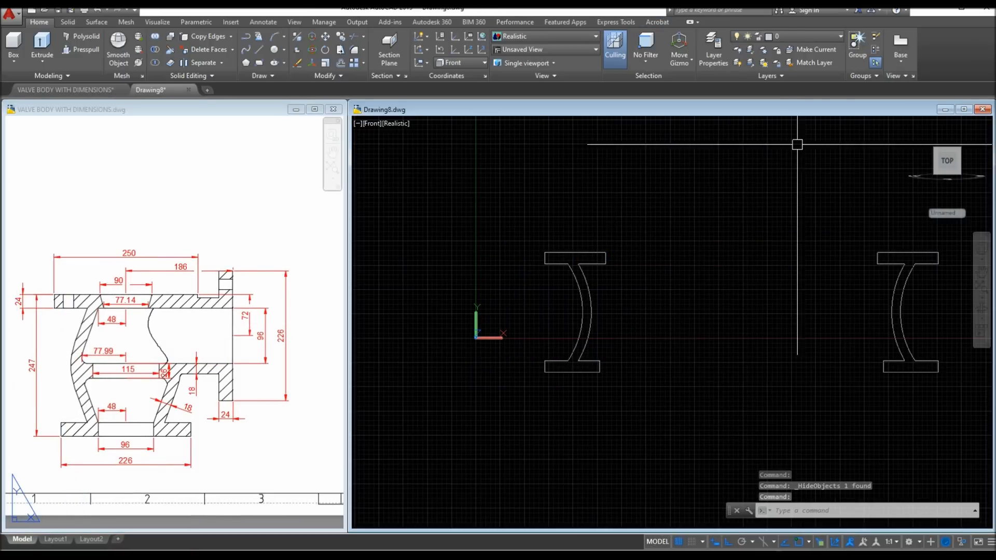
pyautogui.click(836, 39)
pyautogui.click(805, 63)
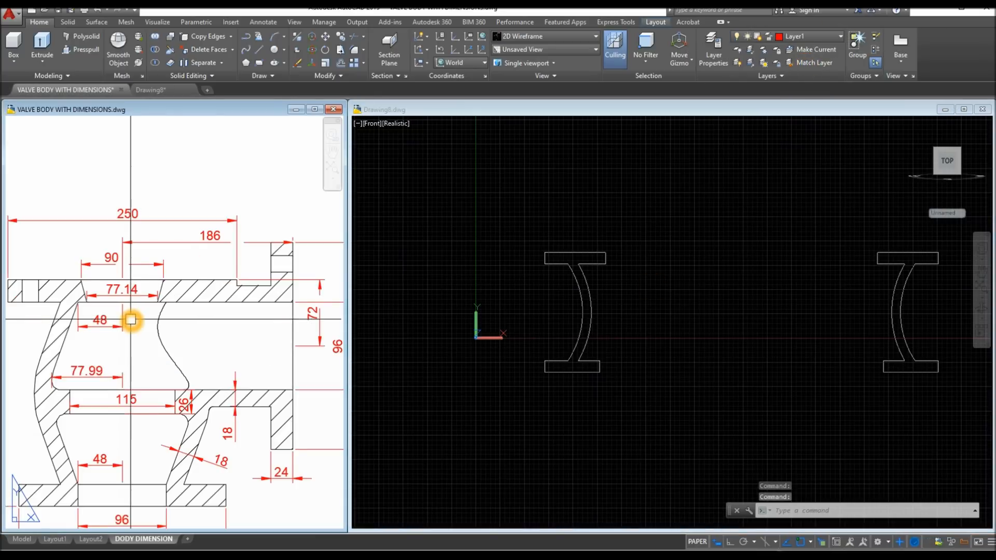
# Step: Draw construction lines from the upper flange's top corner on the centre axis: 186 horizontally outward, followed by 72 vertically down
pyautogui.moveTo(131, 320); pyautogui.dragTo(97, 317, button='middle')
pyautogui.click(170, 240)
pyautogui.press('Escape')
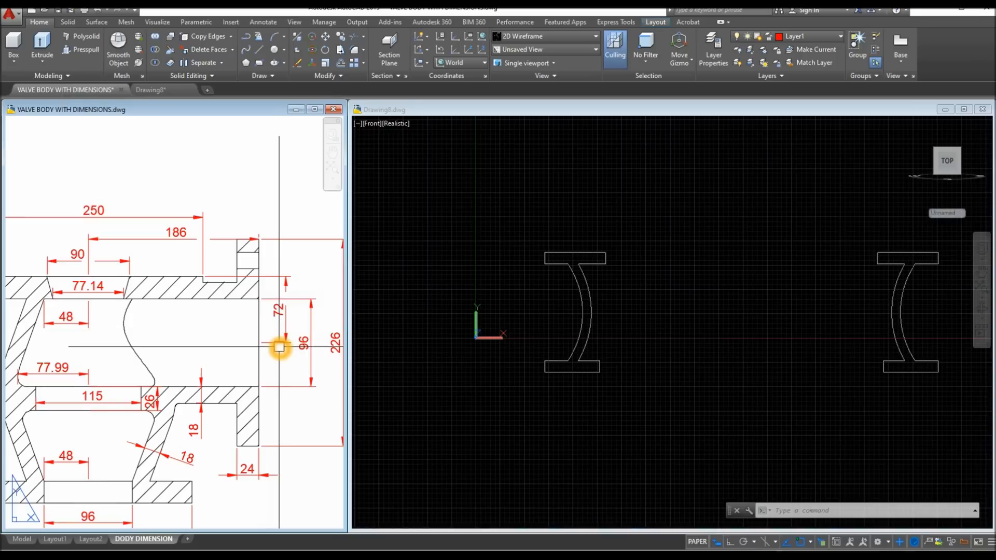
pyautogui.click(654, 352)
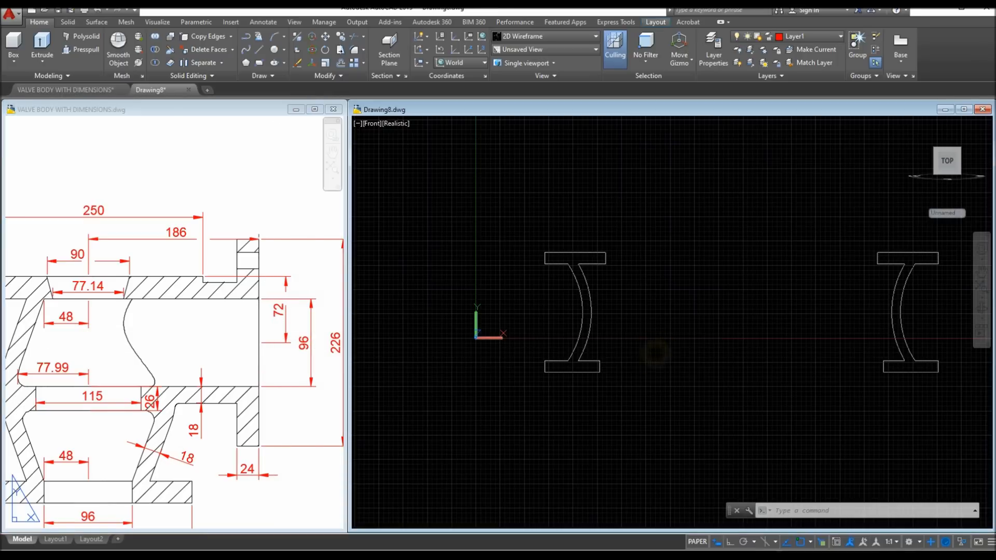
pyautogui.click(368, 124)
pyautogui.click(393, 200)
pyautogui.scroll(3, 589, 262)
pyautogui.press('Return')
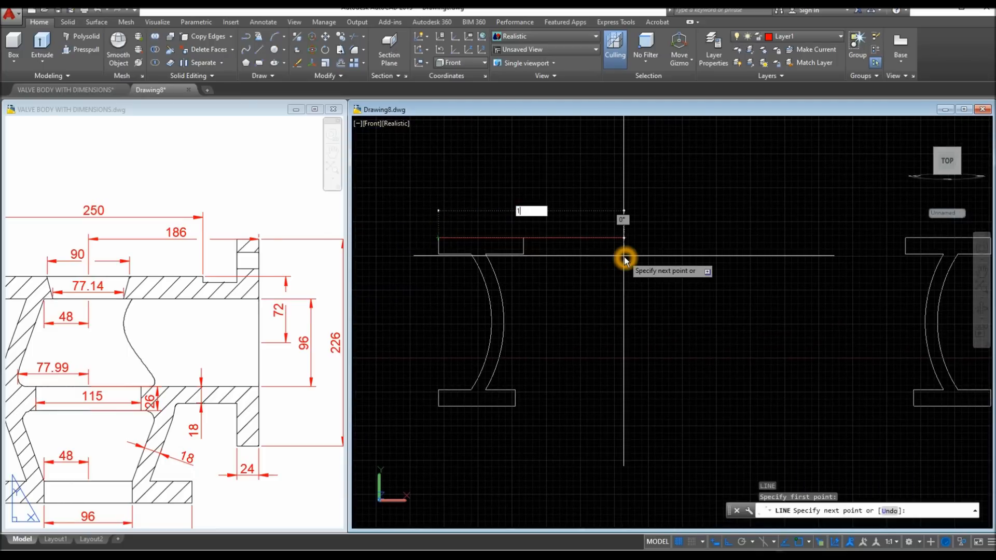
pyautogui.press('Return')
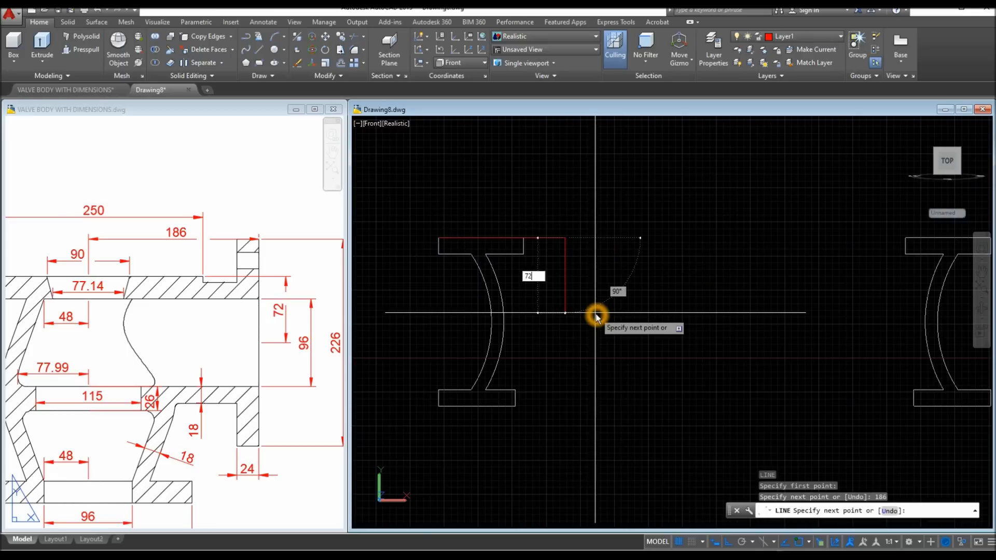
pyautogui.press('Return')
pyautogui.rightClick(643, 275)
pyautogui.click(658, 276)
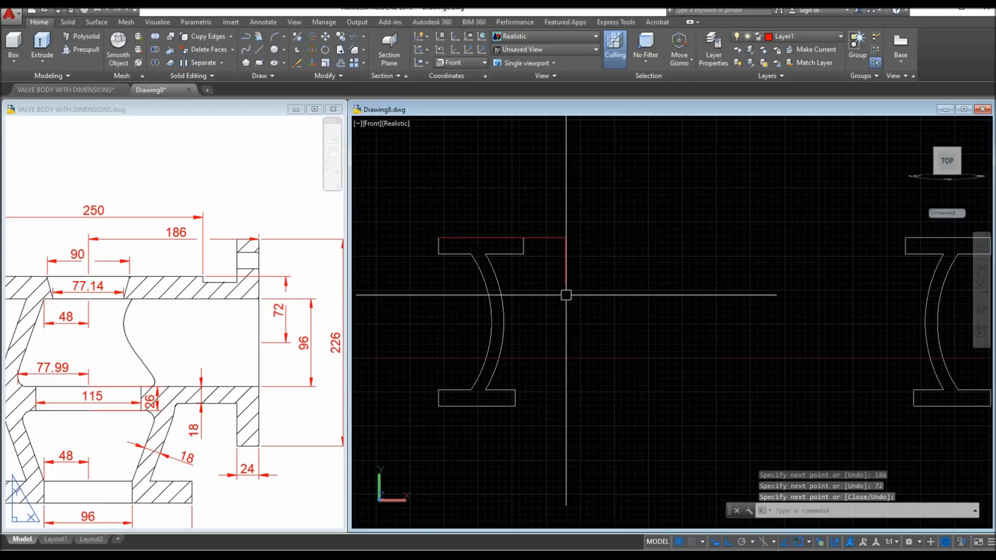
# Step: Bring the side flange's dimensions into view on the reference sheet and make layer 0 current in that drawing
pyautogui.click(240, 348)
pyautogui.scroll(-2, 240, 350)
pyautogui.moveTo(210, 342); pyautogui.dragTo(150, 332, button='middle')
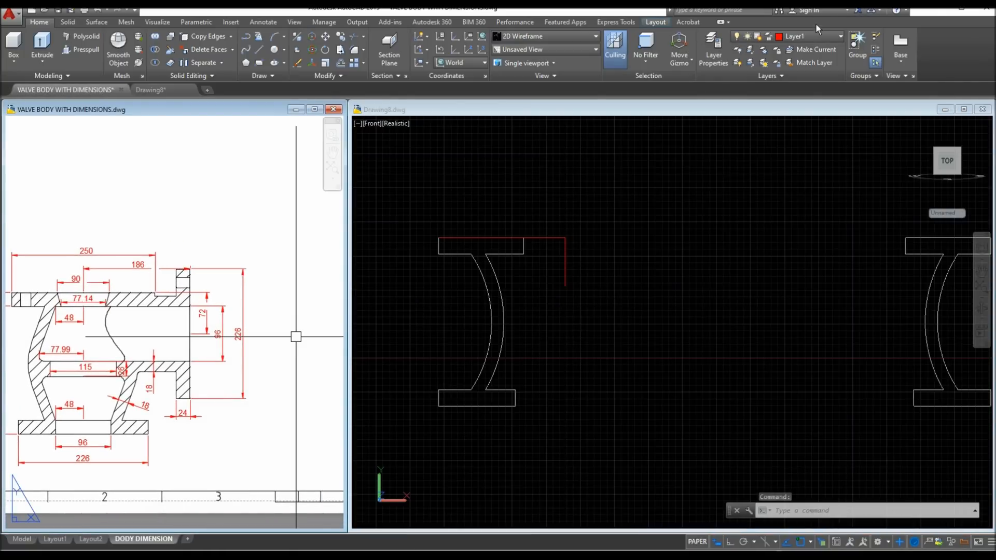
pyautogui.click(816, 38)
pyautogui.click(805, 42)
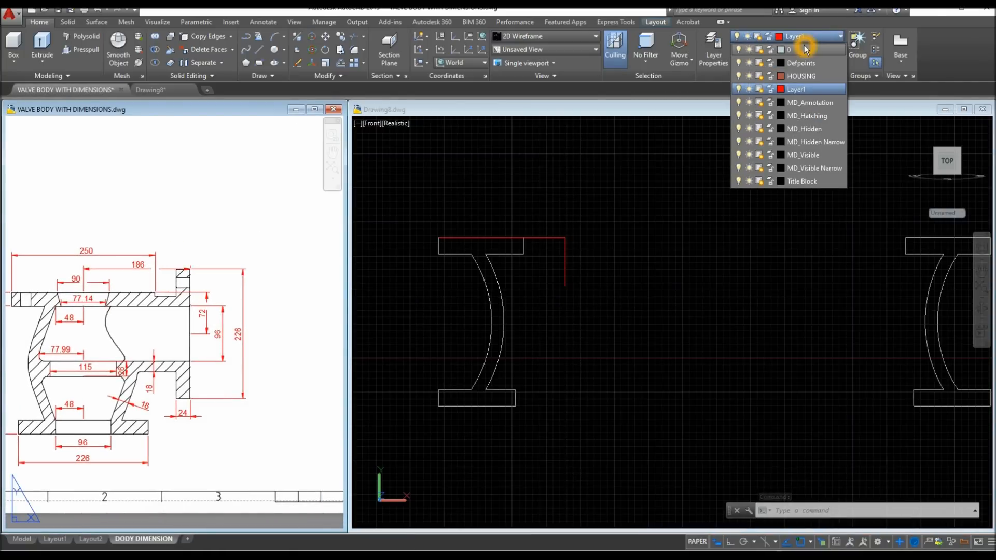
pyautogui.click(607, 234)
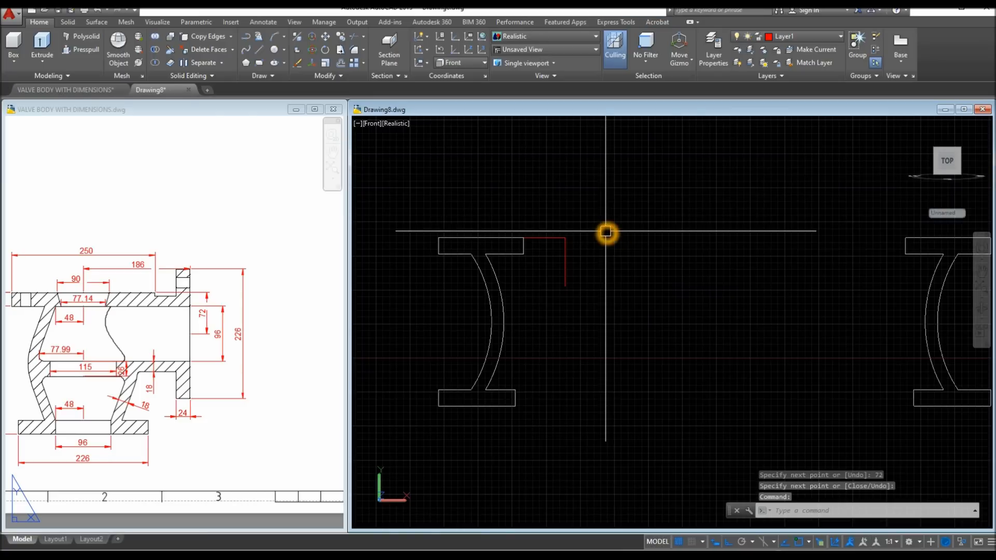
pyautogui.write('l')
pyautogui.press('Return')
pyautogui.click(649, 336)
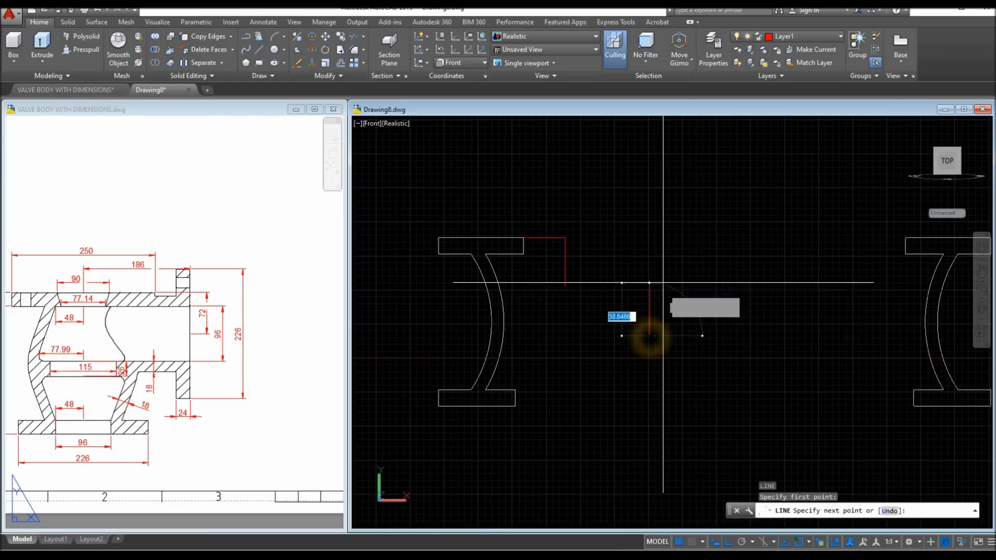
pyautogui.press('Escape')
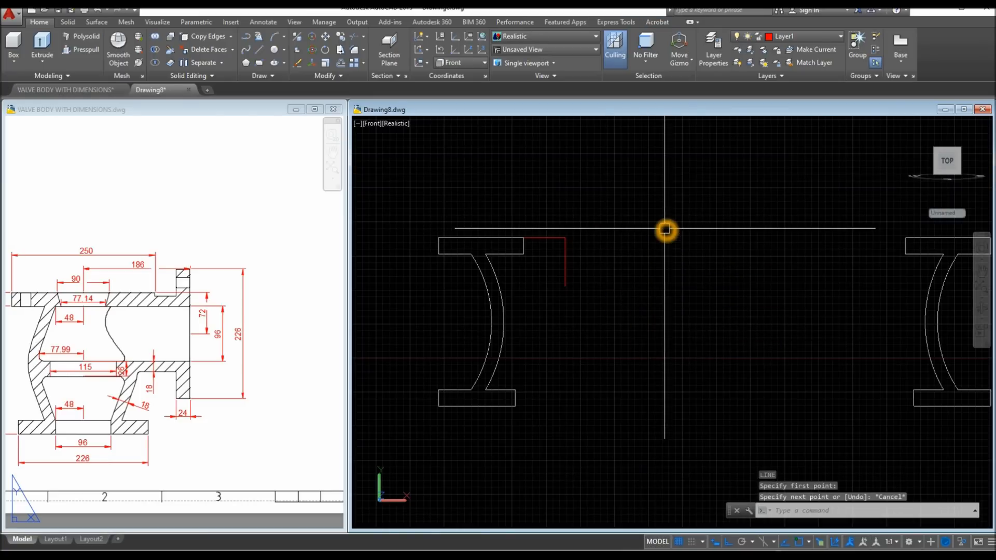
# Step: Make layer 0 current in the new drawing and draw a vertical line 226 long beside the construction lines
pyautogui.click(818, 52)
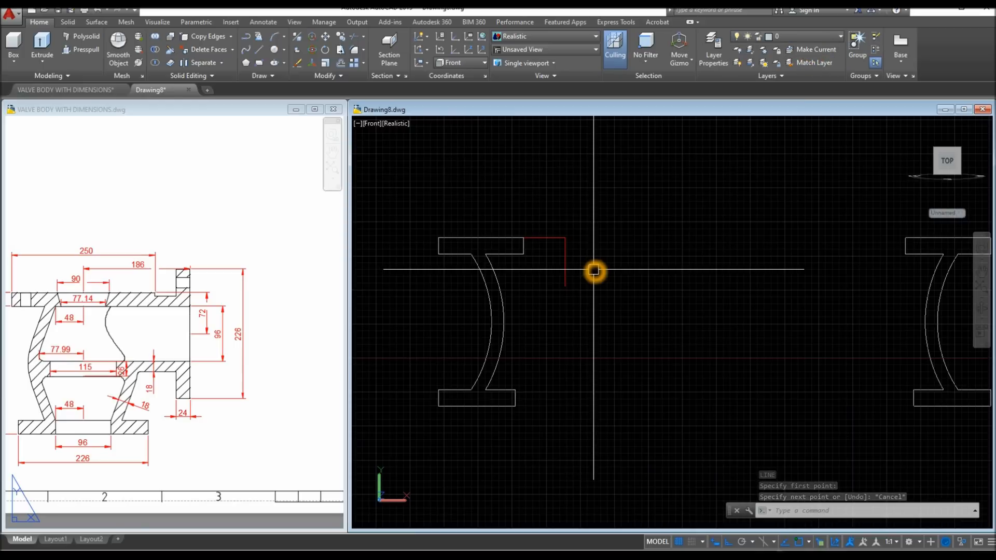
pyautogui.press('Return')
pyautogui.click(641, 328)
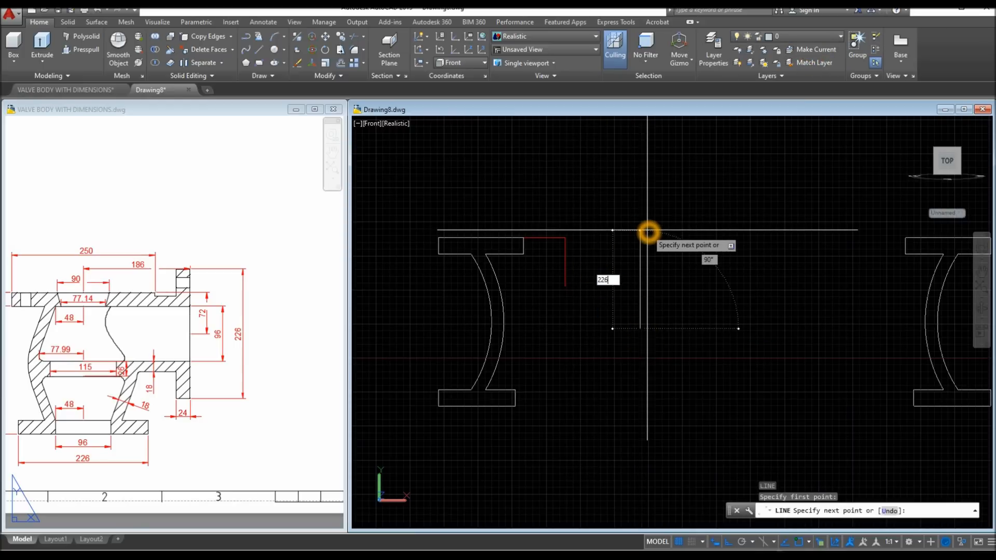
pyautogui.press('Return')
pyautogui.rightClick(685, 217)
pyautogui.click(694, 223)
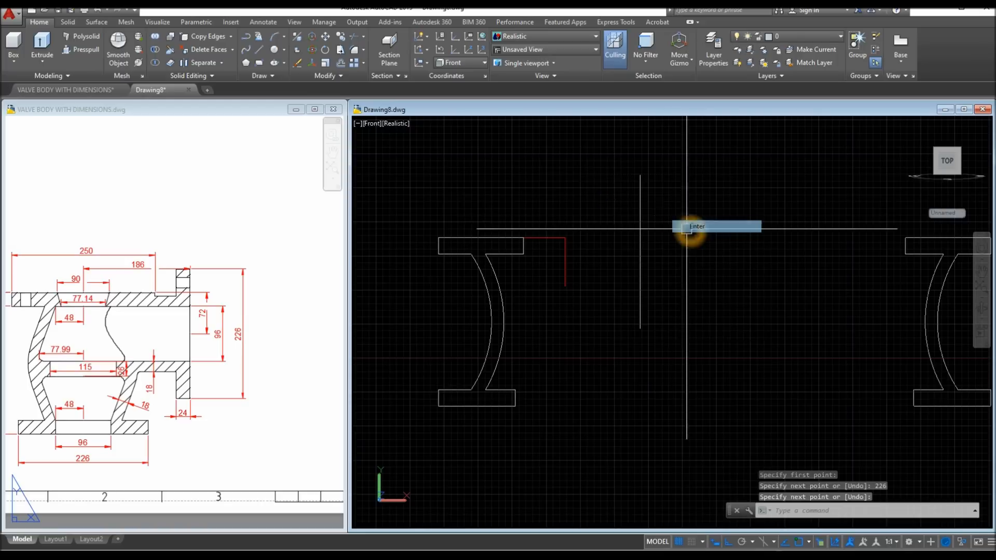
# Step: Move the 226 line by its midpoint onto the lower end of the vertical construction line
pyautogui.click(641, 234)
pyautogui.rightClick(724, 193)
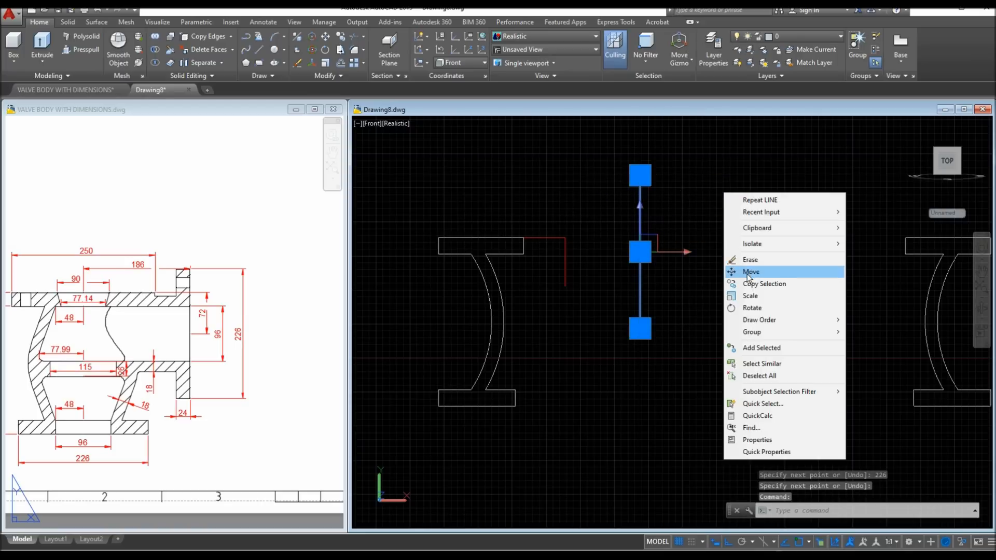
pyautogui.click(752, 270)
pyautogui.click(639, 252)
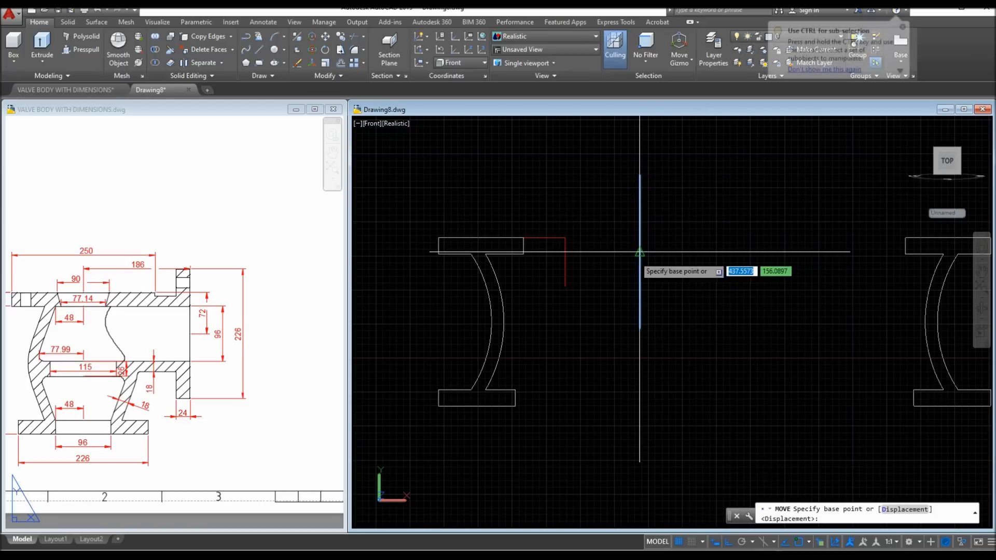
pyautogui.click(565, 285)
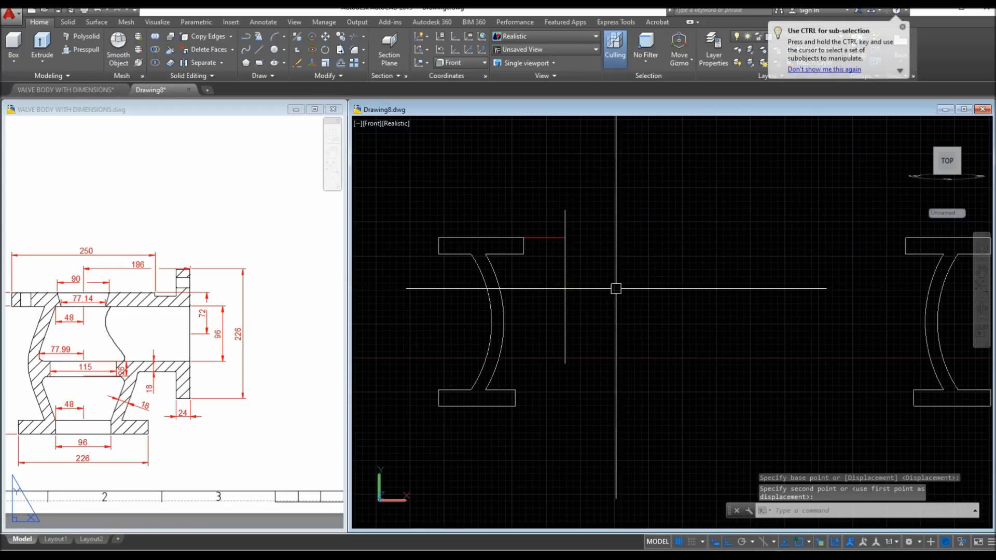
# Step: Delete the horizontal and vertical red construction lines, keeping the flange face line
pyautogui.click(565, 251)
pyautogui.press('Delete')
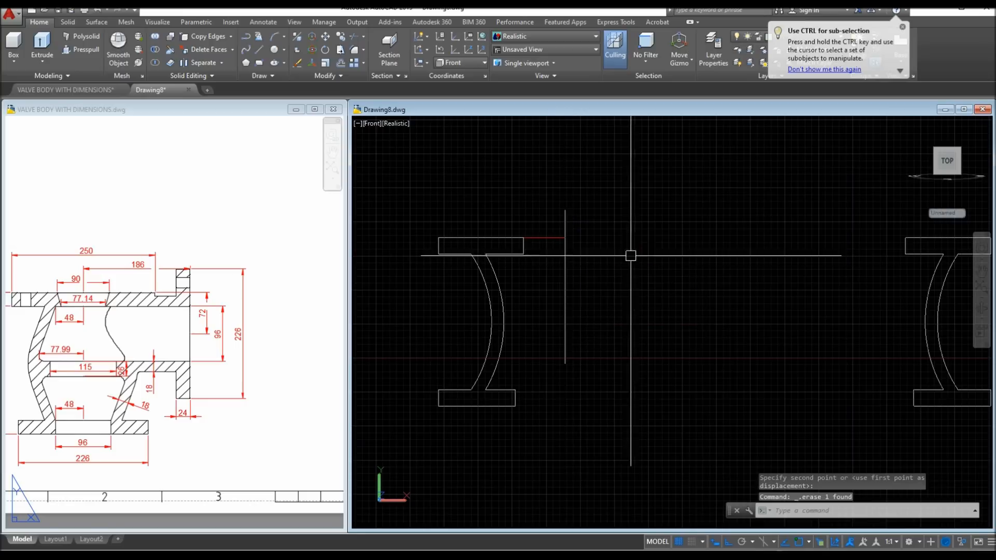
pyautogui.click(646, 264)
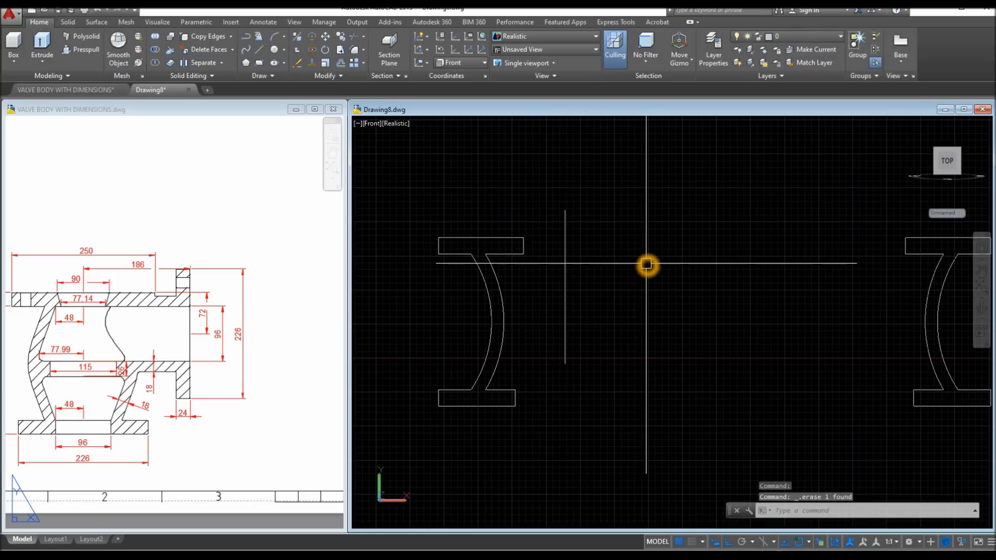
pyautogui.click(217, 339)
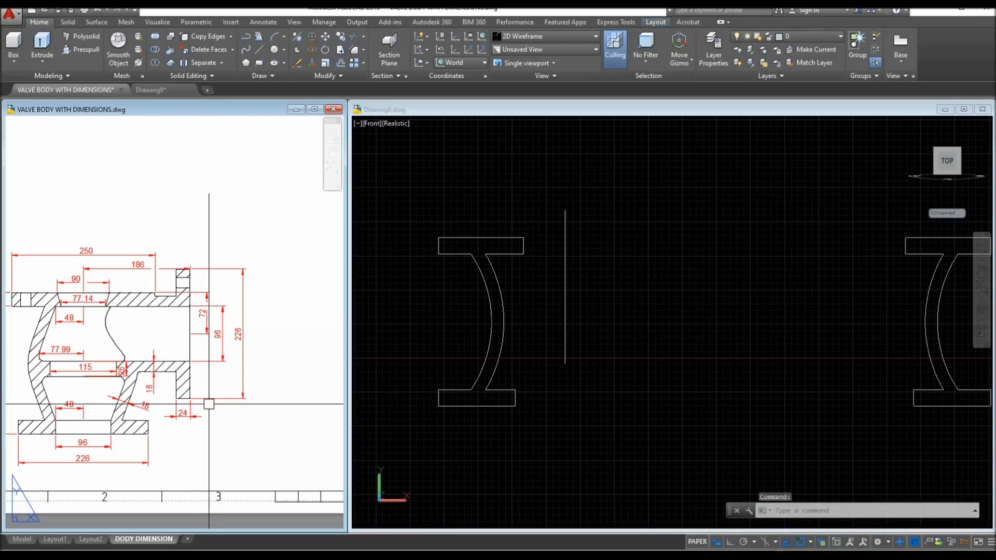
# Step: Offset the 226 flange face line by 24 toward the valve body profile, following the flange thickness on the reference sheet
pyautogui.click(185, 421)
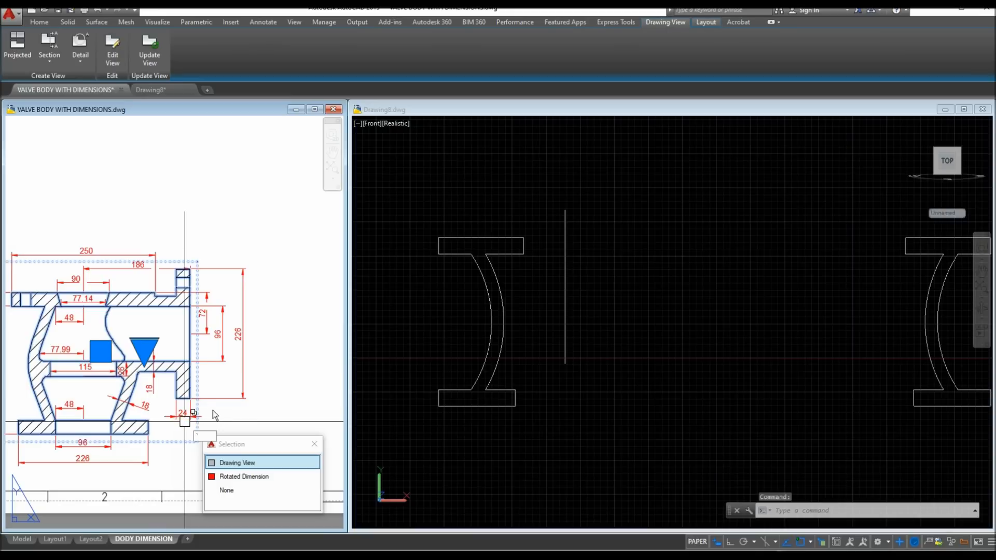
pyautogui.press('Escape')
pyautogui.click(185, 419)
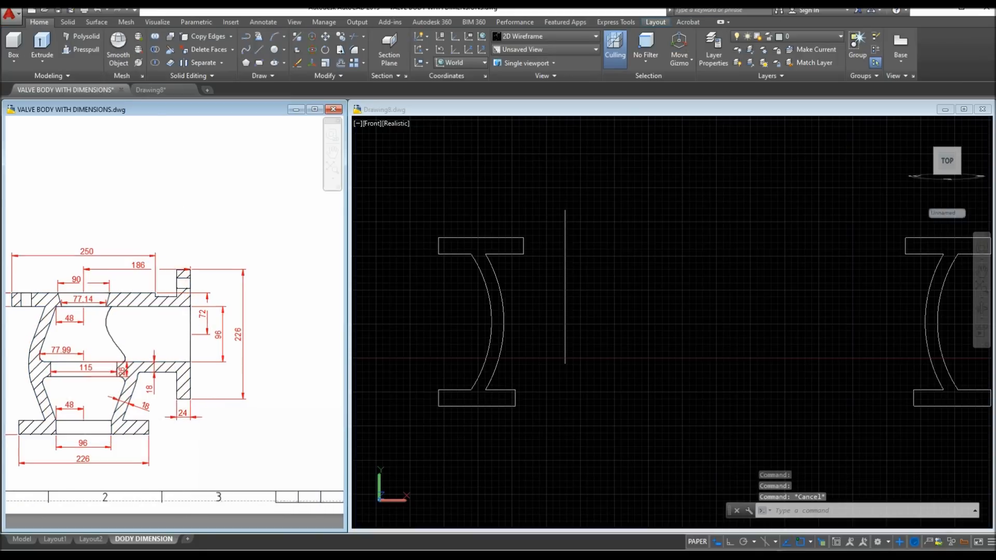
pyautogui.scroll(4, 179, 425)
pyautogui.click(192, 403)
pyautogui.click(612, 357)
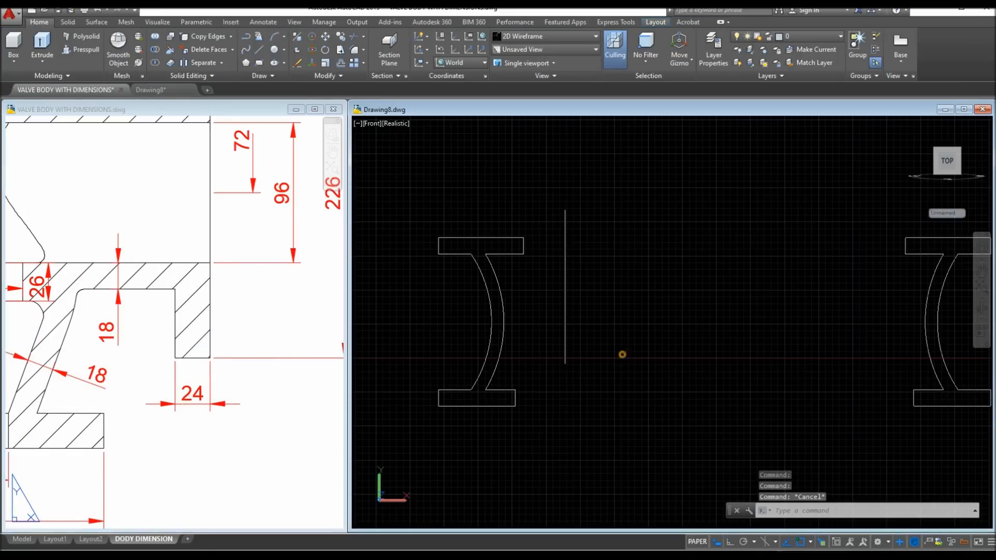
pyautogui.write('O')
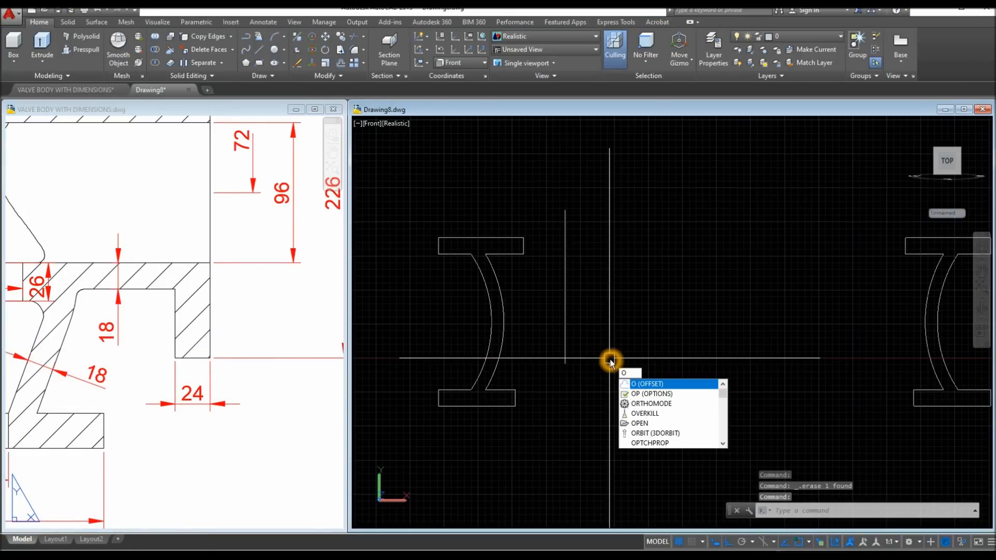
pyautogui.press('Return')
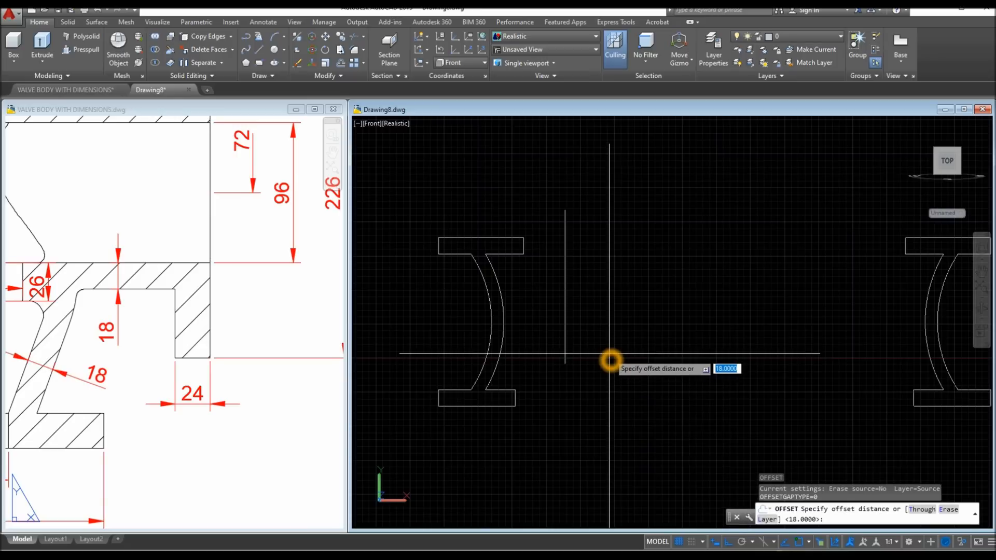
pyautogui.write('24')
pyautogui.press('Return')
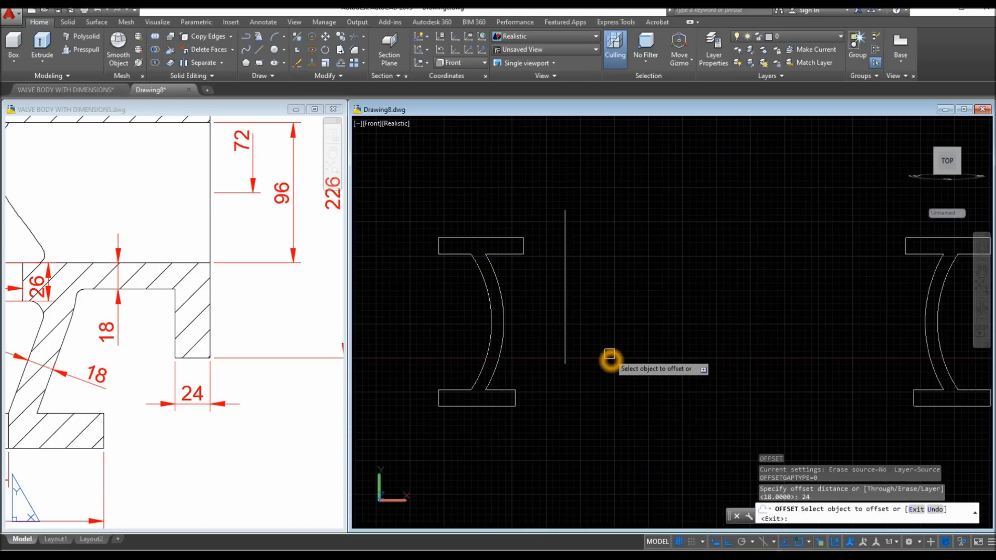
pyautogui.click(564, 296)
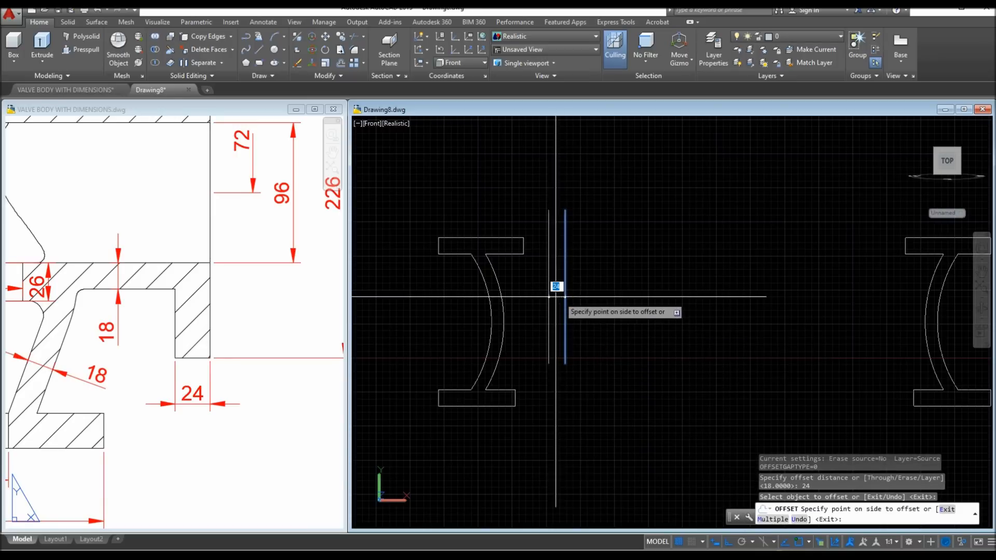
pyautogui.click(554, 290)
pyautogui.rightClick(593, 294)
pyautogui.press('Return')
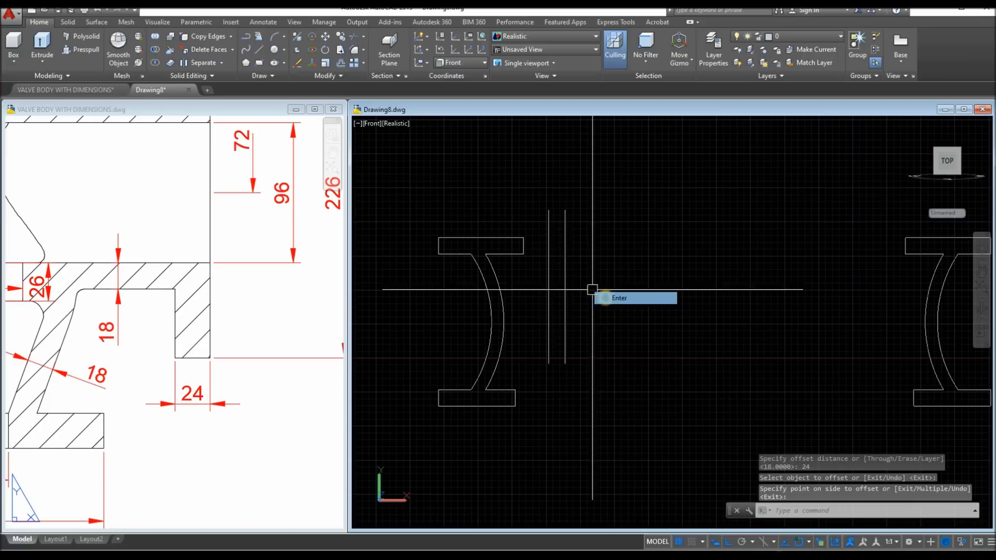
# Step: Close the side flange outline with short lines across the upper and lower ends of its two vertical lines
pyautogui.write('l')
pyautogui.press('Return')
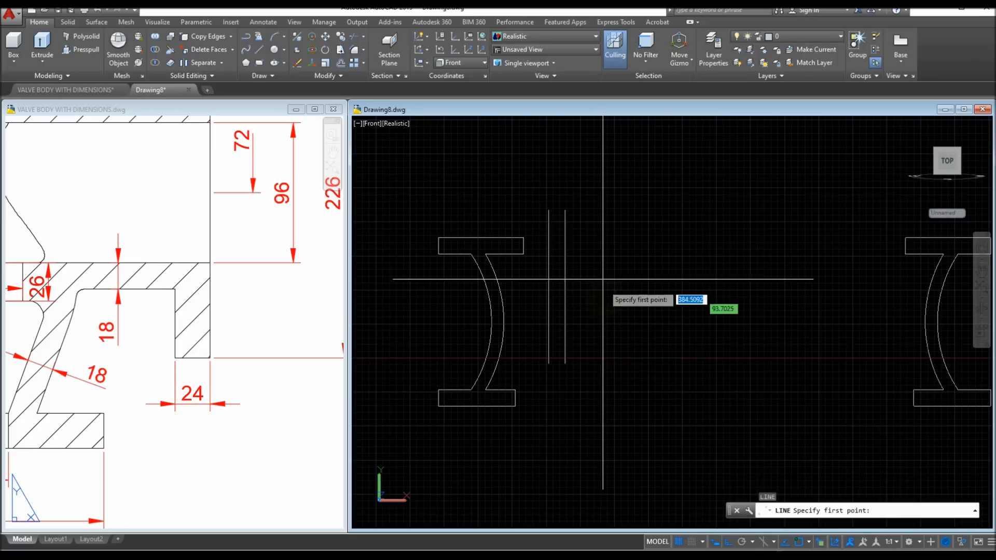
pyautogui.click(548, 210)
pyautogui.click(564, 210)
pyautogui.rightClick(574, 205)
pyautogui.click(607, 210)
pyautogui.rightClick(600, 216)
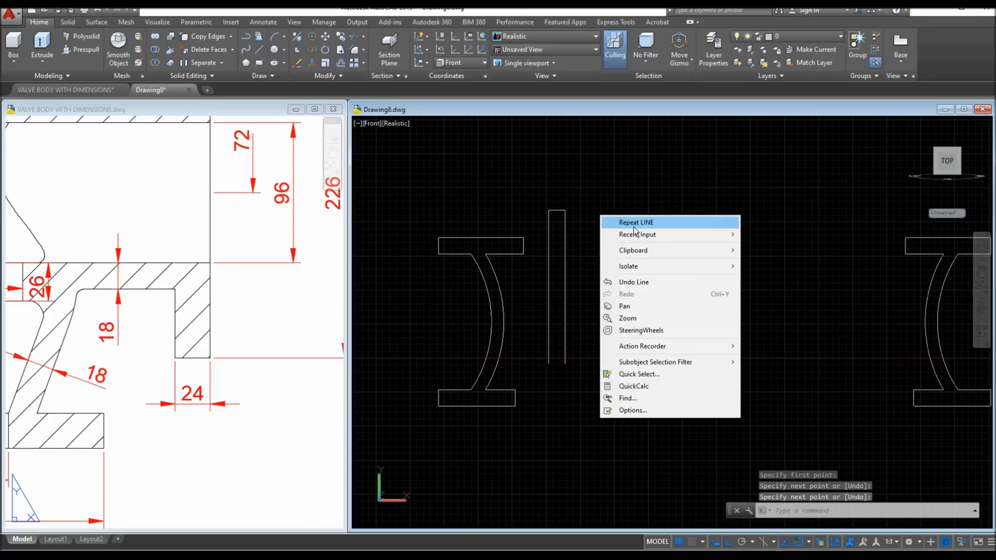
pyautogui.click(633, 223)
pyautogui.click(550, 363)
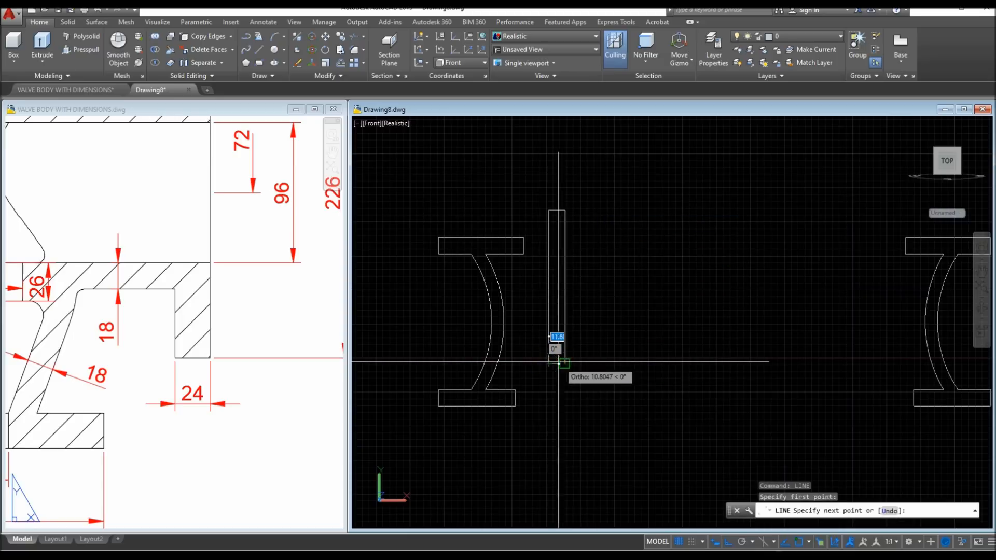
pyautogui.click(564, 363)
pyautogui.rightClick(569, 348)
pyautogui.click(596, 355)
# Step: Draw the 186 horizontal centreline of the side branch from the midpoint of the flange's outer face to the body axis
pyautogui.click(194, 349)
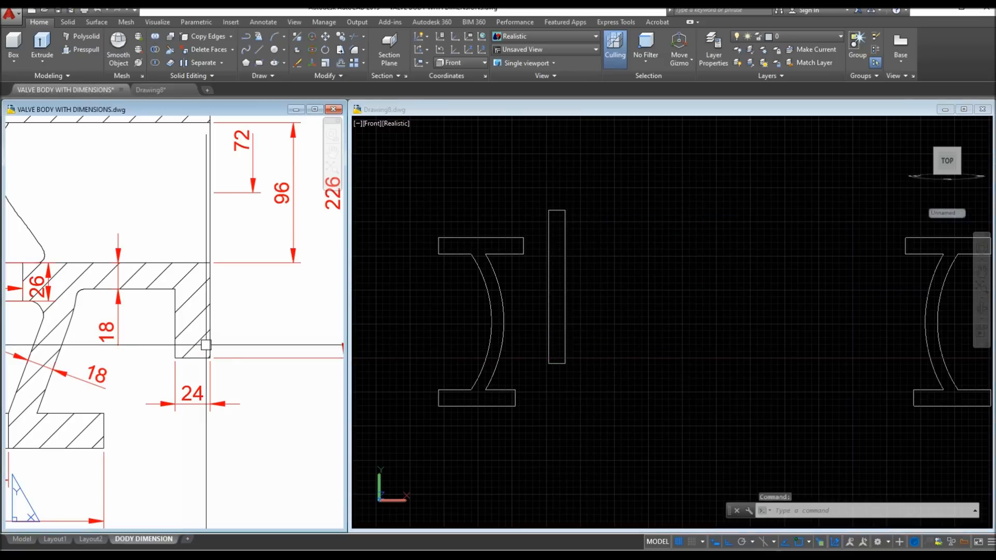
pyautogui.scroll(-5, 195, 348)
pyautogui.click(604, 340)
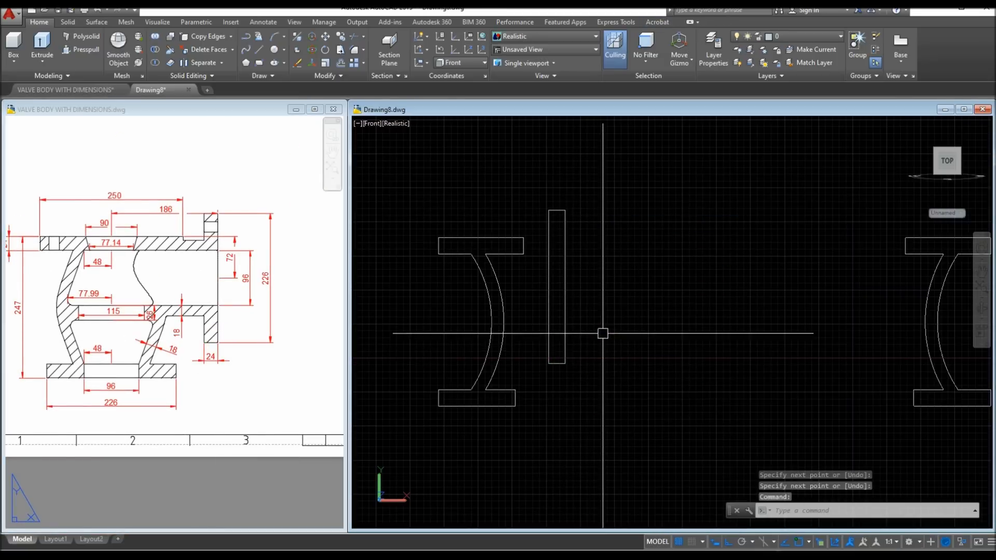
pyautogui.press('Return')
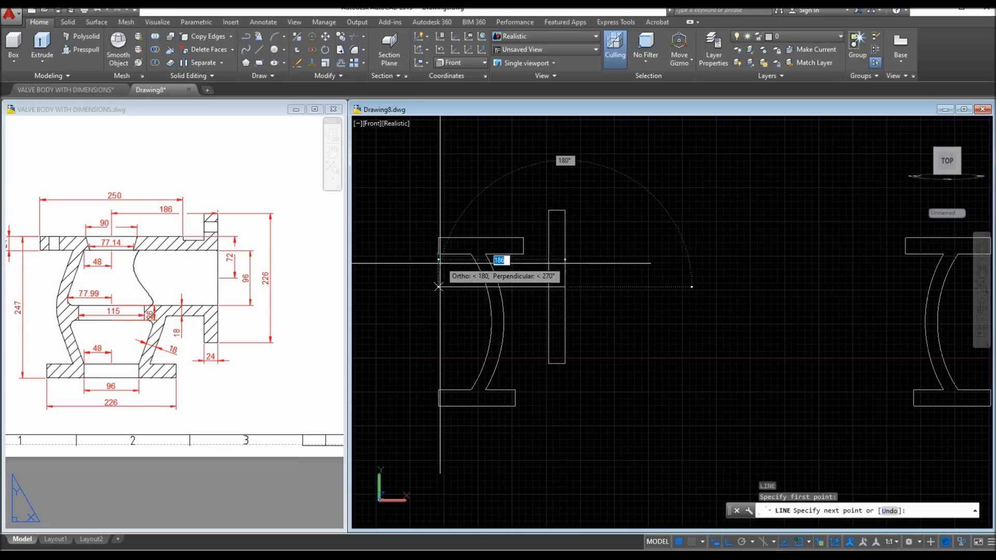
pyautogui.scroll(3, 440, 276)
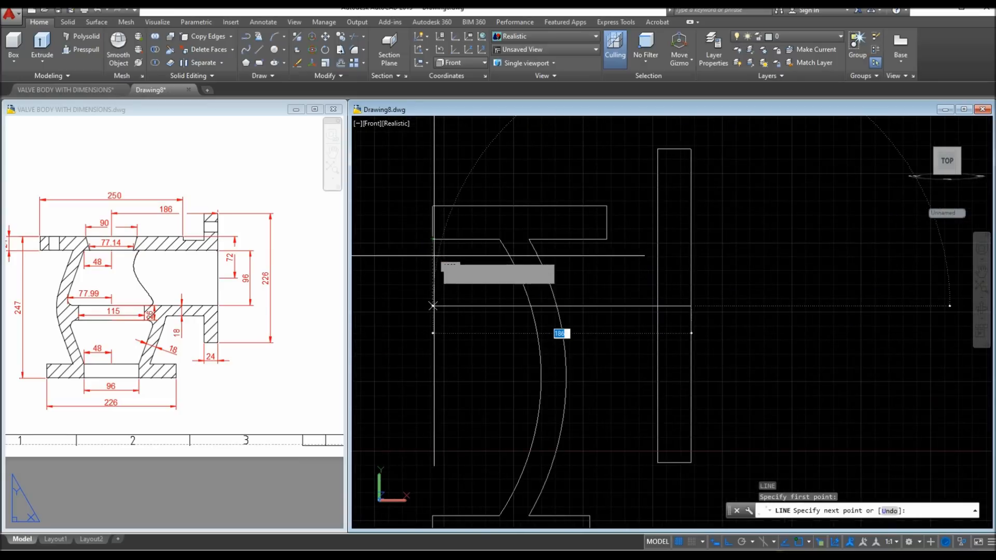
pyautogui.rightClick(459, 279)
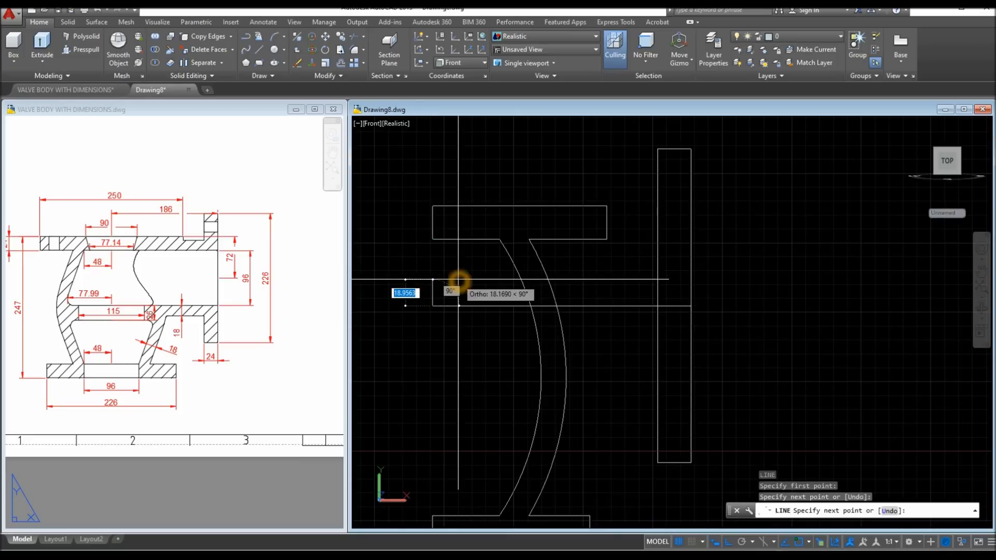
pyautogui.click(477, 291)
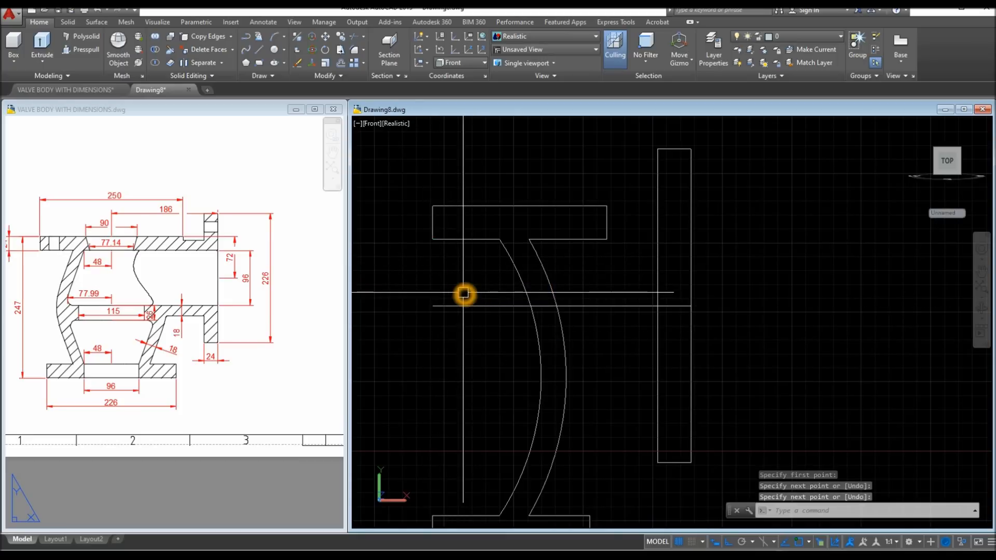
pyautogui.scroll(-2, 456, 291)
# Step: Offset the branch centreline by 96/2 above and below to form the bore lines, per the 96 bore dimension
pyautogui.click(260, 299)
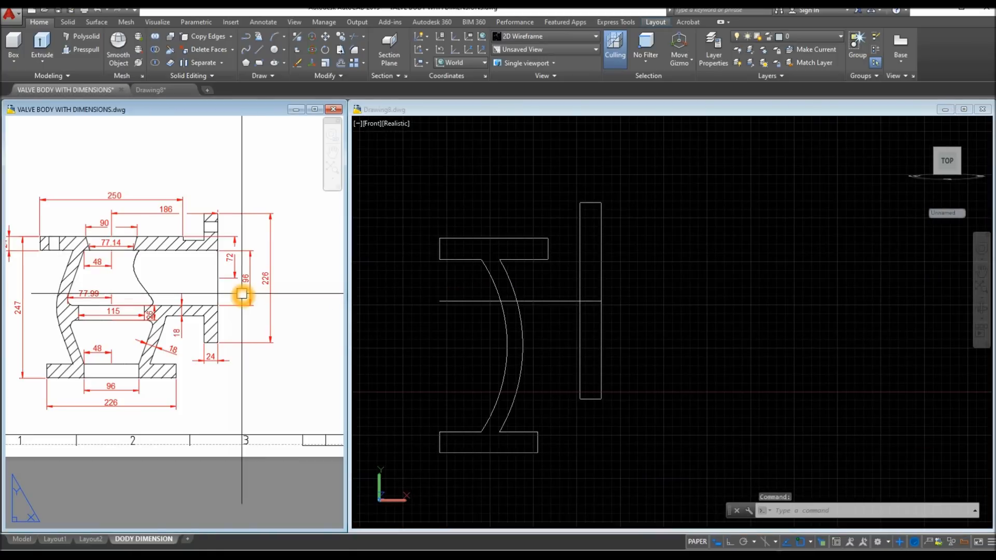
pyautogui.scroll(3, 242, 294)
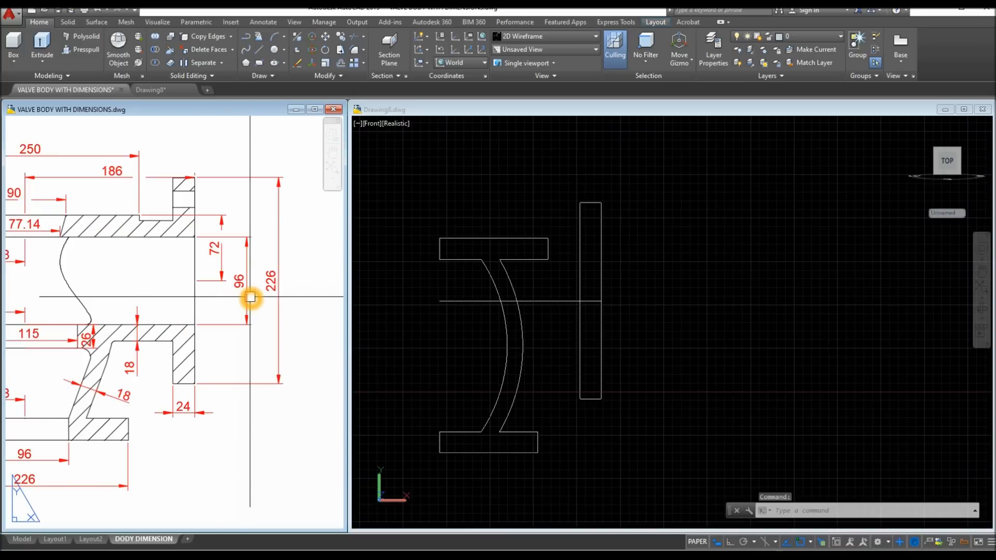
pyautogui.click(248, 293)
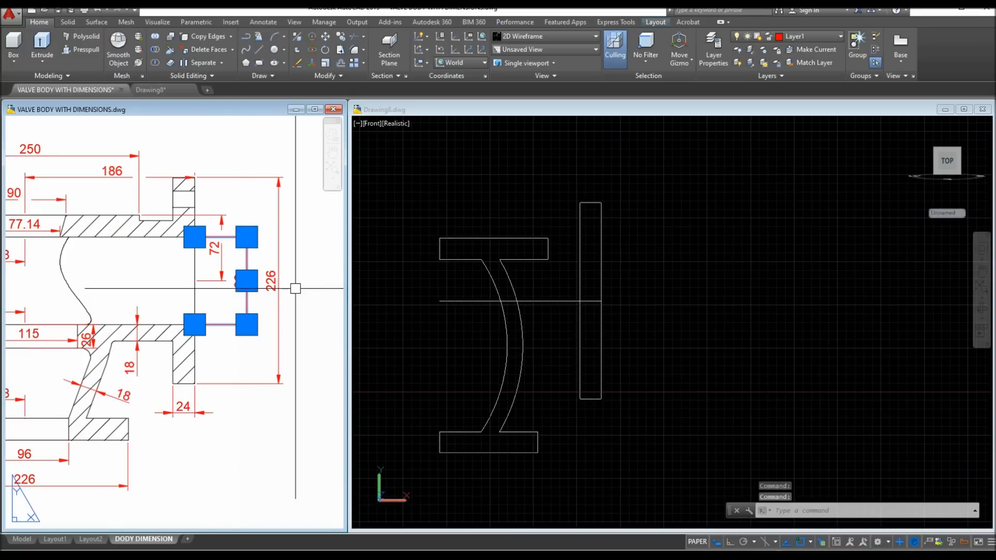
pyautogui.click(621, 296)
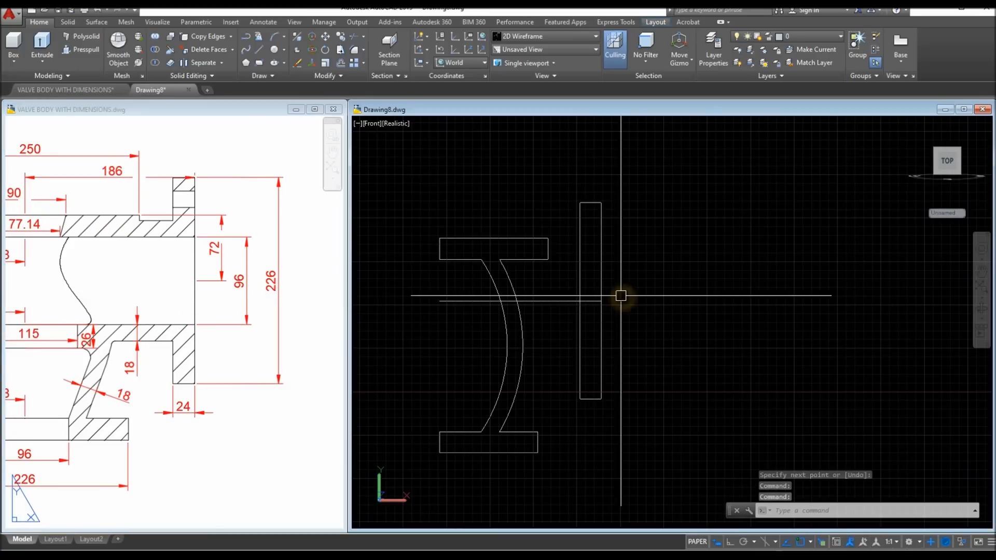
pyautogui.click(560, 301)
pyautogui.click(657, 277)
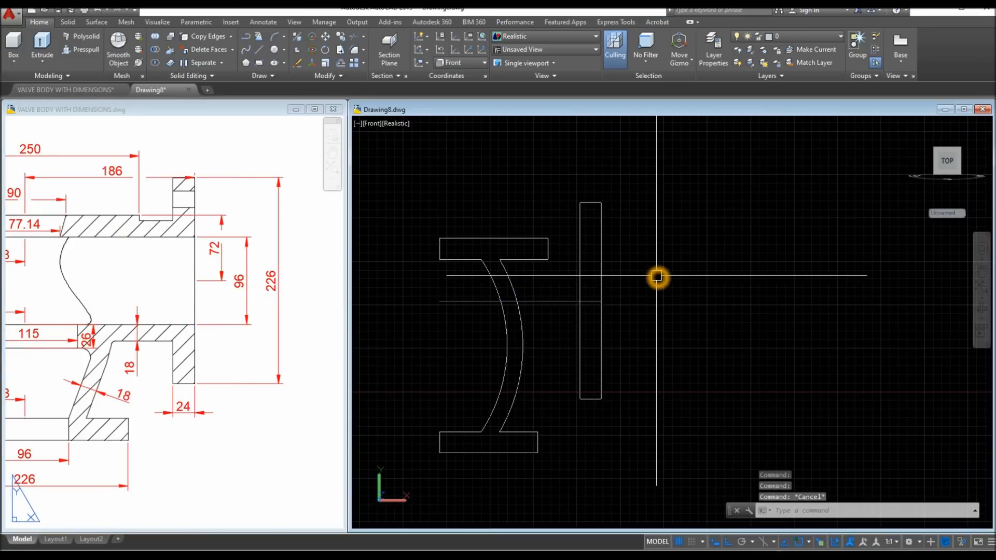
pyautogui.write('o')
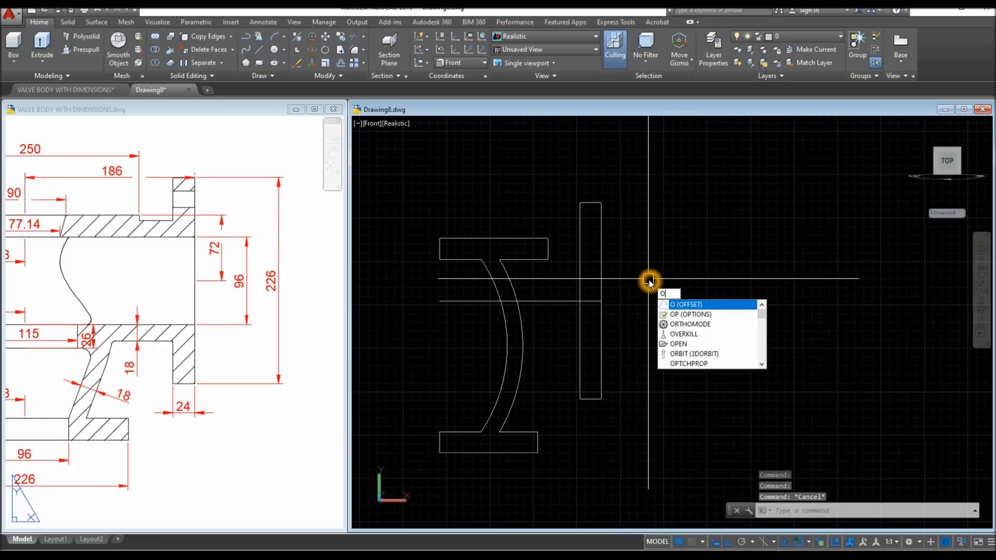
pyautogui.press('Return')
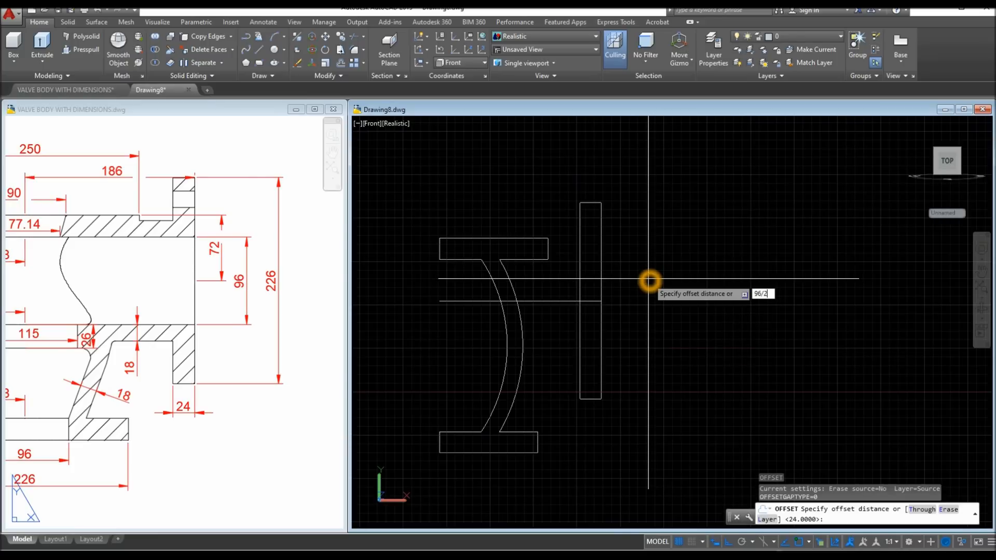
pyautogui.write('96/2')
pyautogui.press('Return')
pyautogui.click(559, 303)
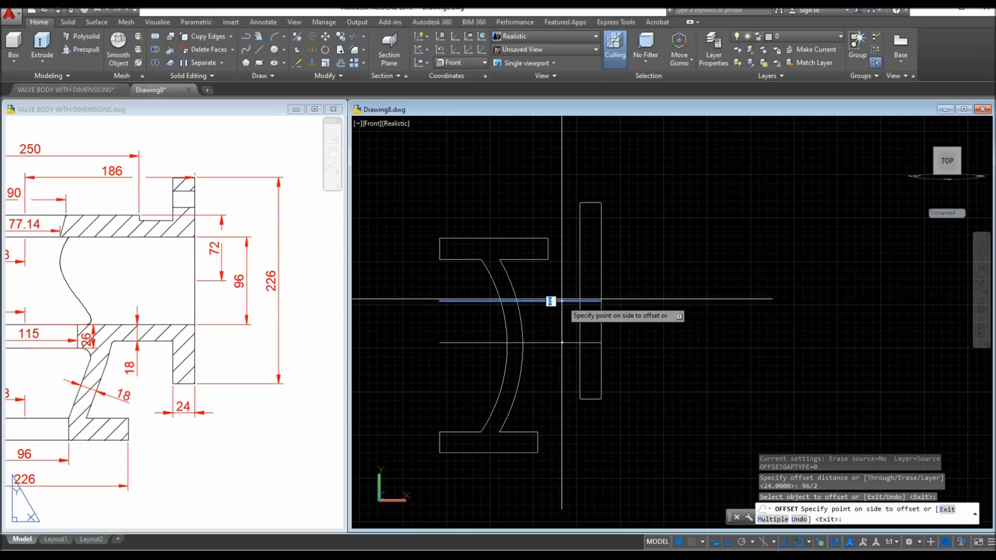
pyautogui.click(565, 283)
pyautogui.click(566, 300)
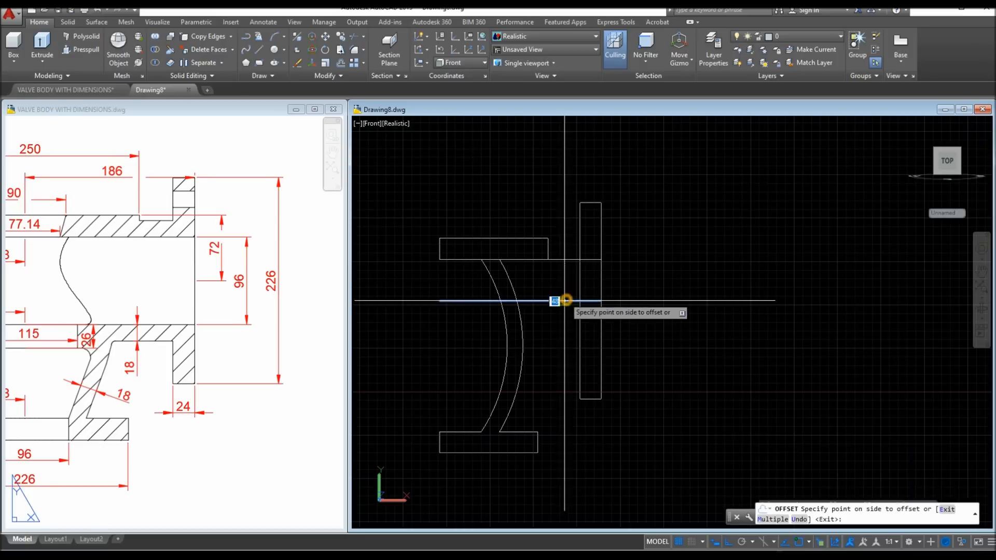
pyautogui.click(555, 334)
pyautogui.rightClick(632, 303)
pyautogui.click(649, 309)
# Step: Offset the upper and lower bore lines outward by 18 to form the branch's outer wall lines
pyautogui.click(225, 299)
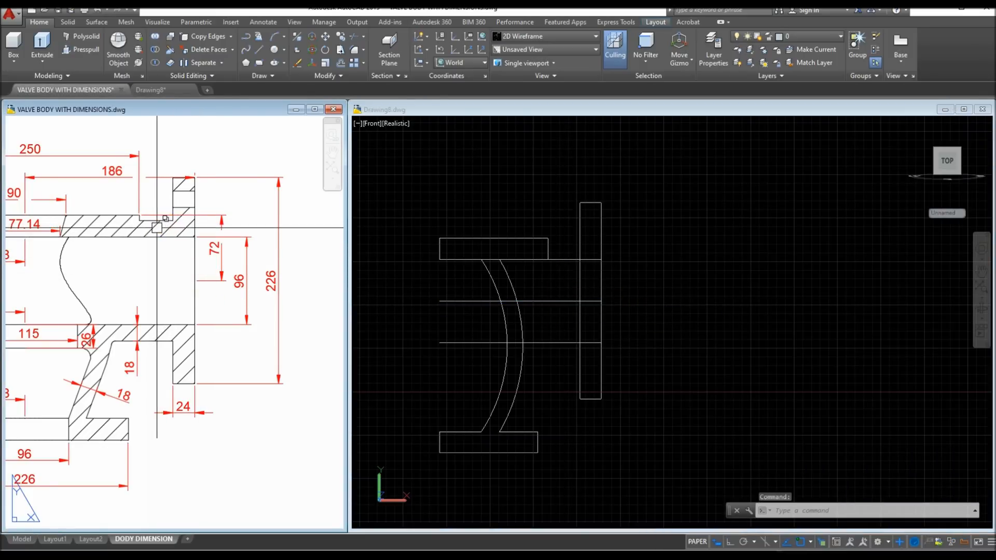
pyautogui.click(647, 306)
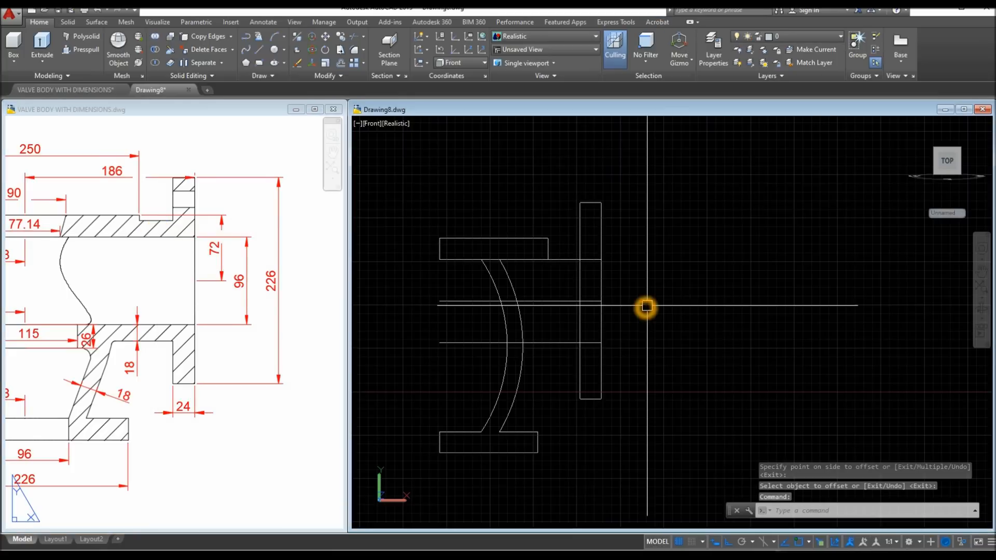
pyautogui.write('o')
pyautogui.press('Return')
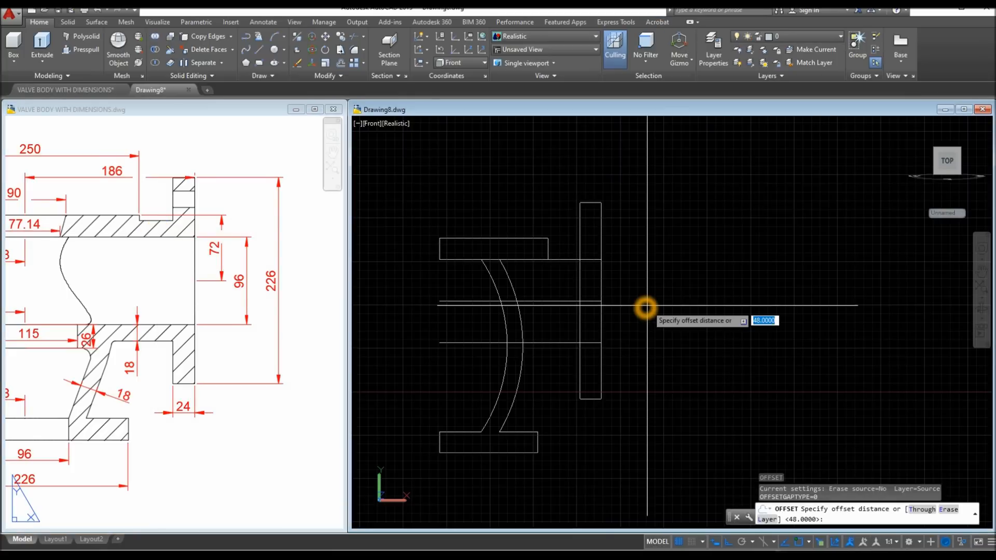
pyautogui.press('Return')
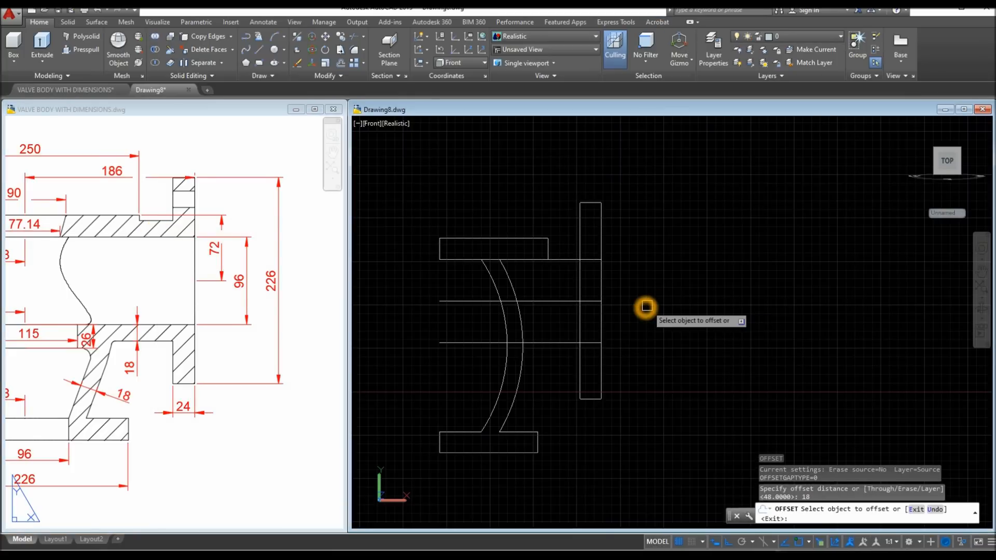
pyautogui.click(573, 260)
pyautogui.click(572, 249)
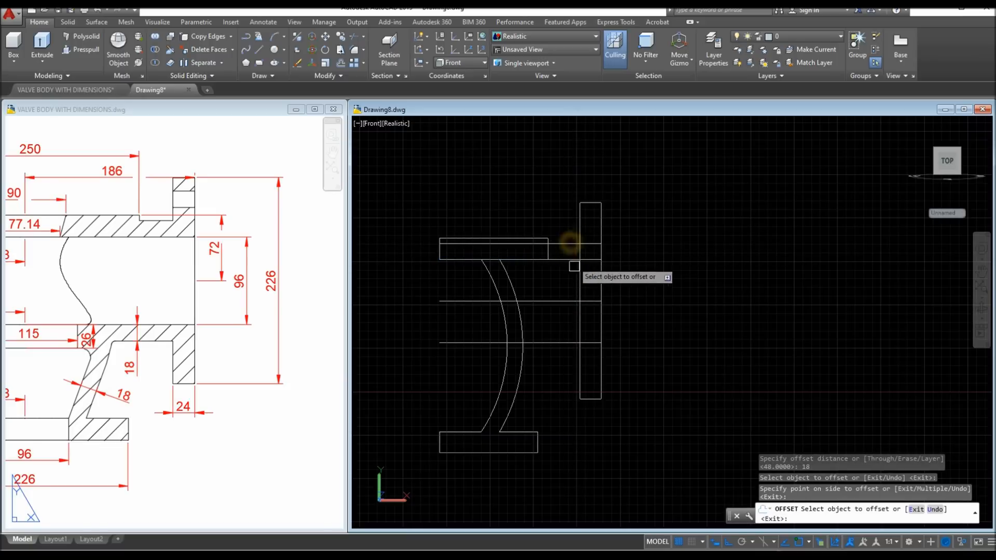
pyautogui.click(552, 343)
pyautogui.click(560, 360)
pyautogui.rightClick(652, 296)
pyautogui.click(673, 305)
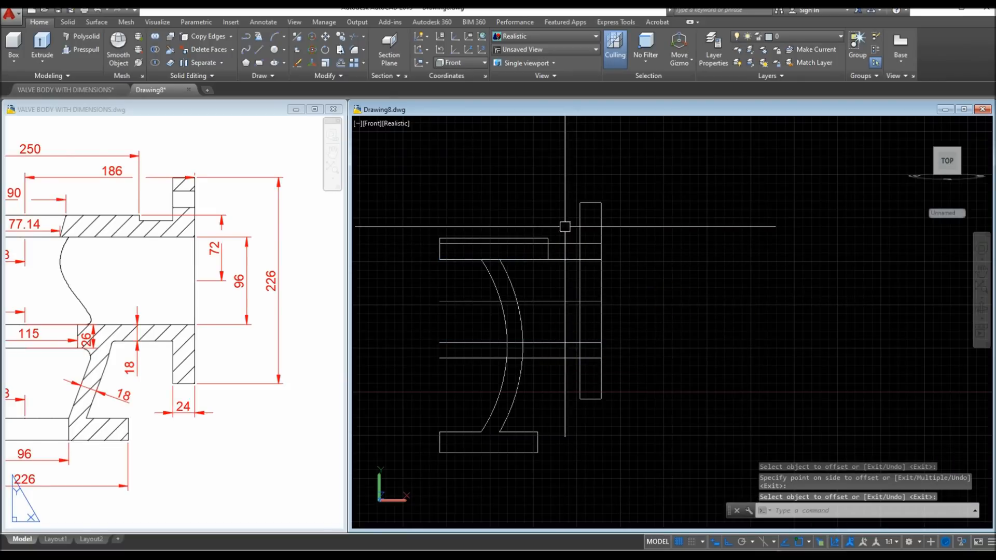
# Step: Switch to the SE Isometric view and redefine the UCS so its Z axis runs parallel to the side branch
pyautogui.click(373, 125)
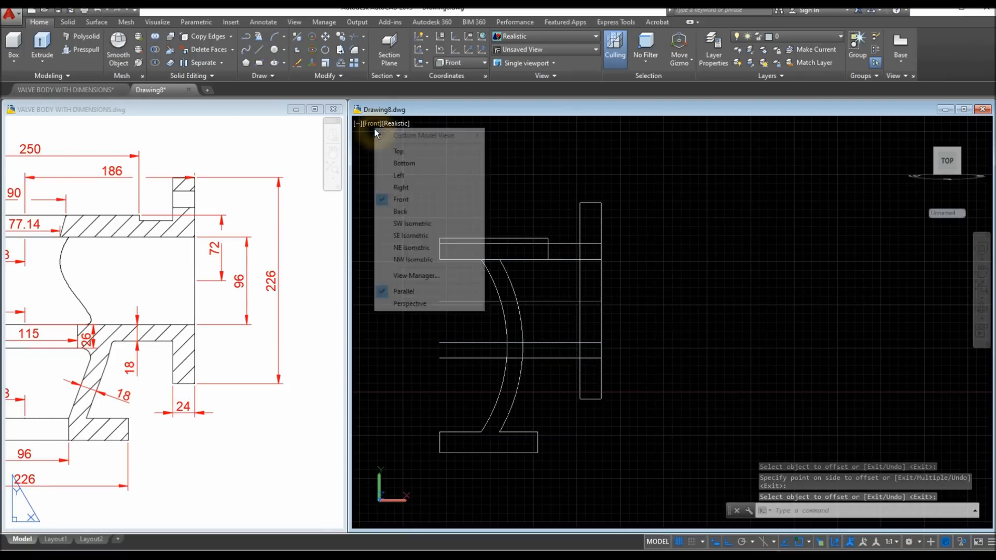
pyautogui.click(410, 235)
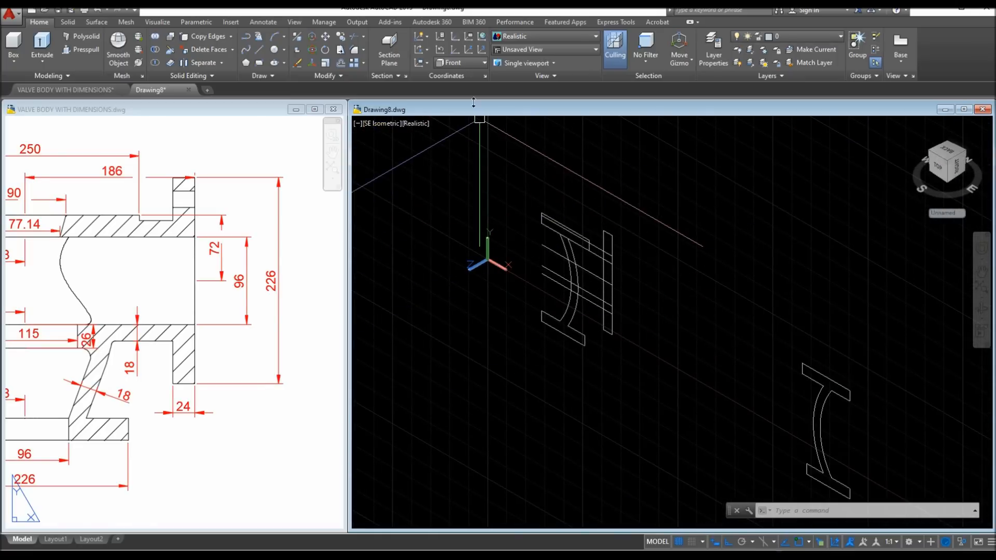
pyautogui.click(471, 54)
pyautogui.click(449, 344)
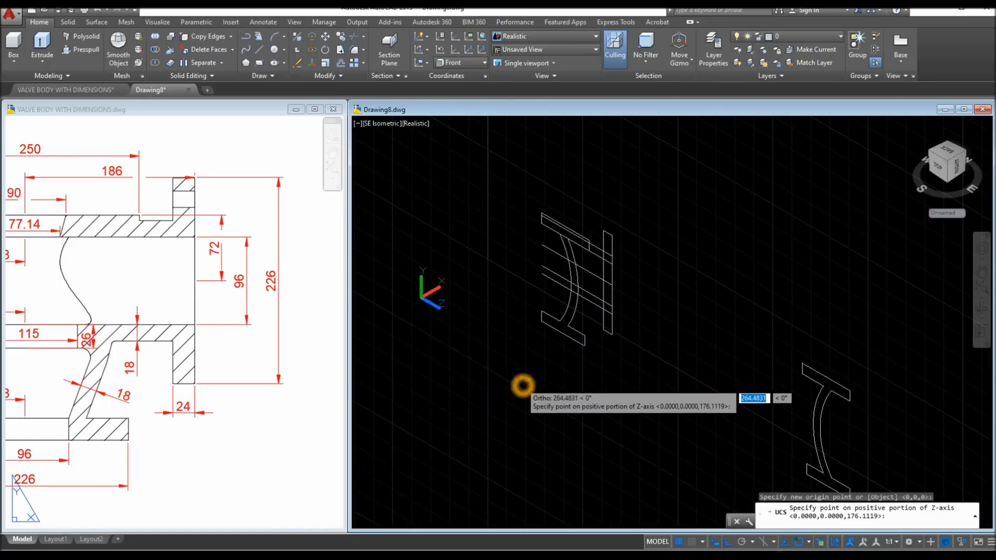
pyautogui.click(517, 384)
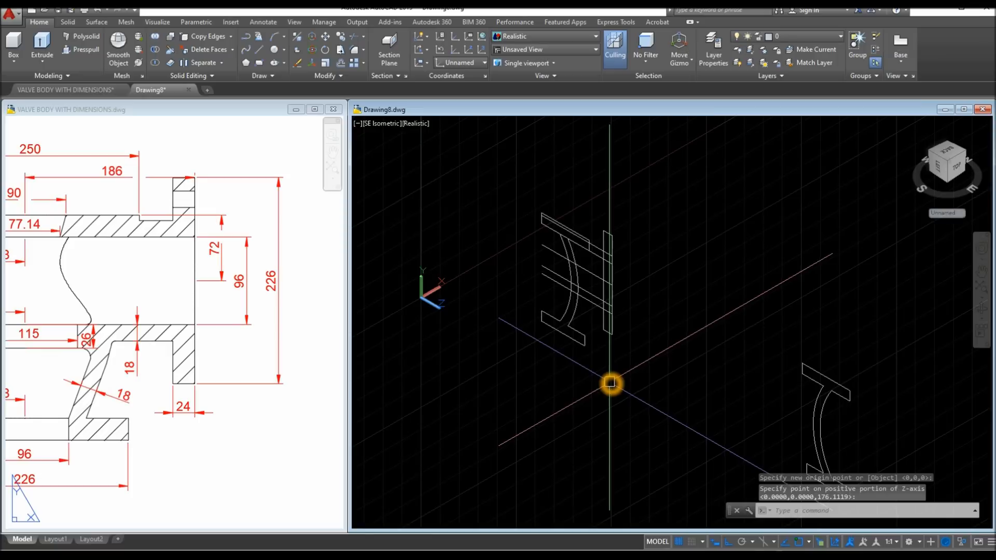
# Step: Draw the flange circle of radius 113, centred where the branch centreline meets the flange's outer face
pyautogui.write('c')
pyautogui.press('Return')
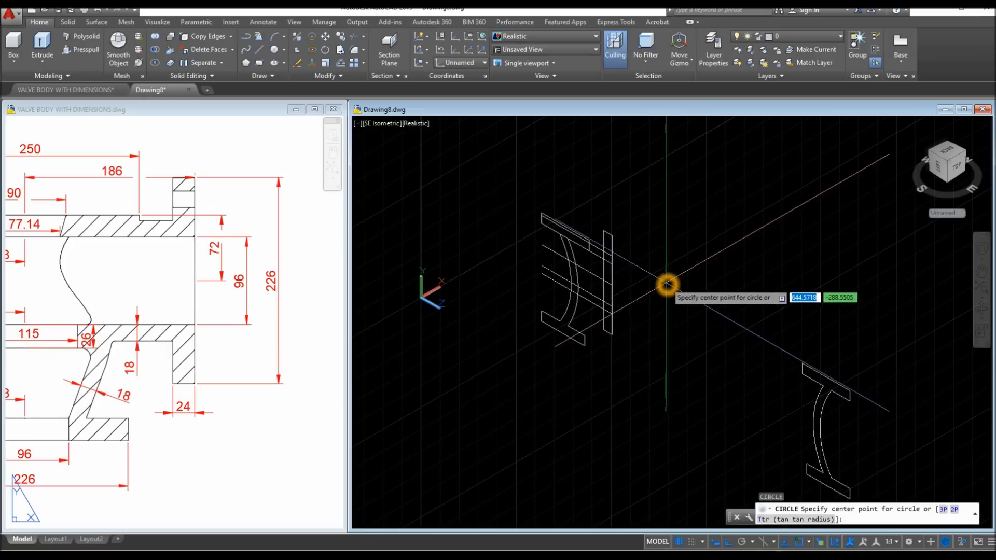
pyautogui.click(616, 290)
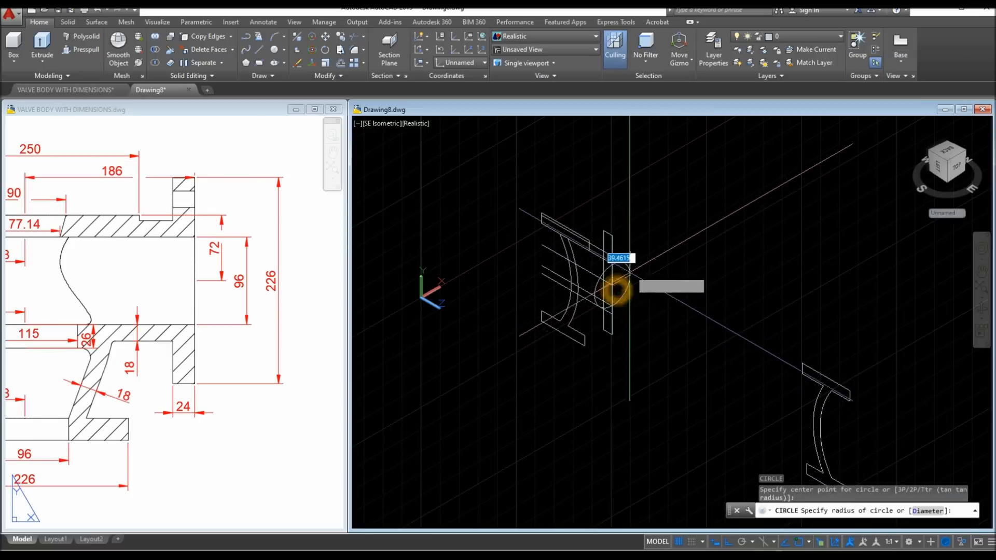
pyautogui.click(617, 243)
# Step: Draw a concentric circle of radius 66 on the flange's outer face, reaching the branch's outer wall line
pyautogui.rightClick(677, 222)
pyautogui.click(694, 229)
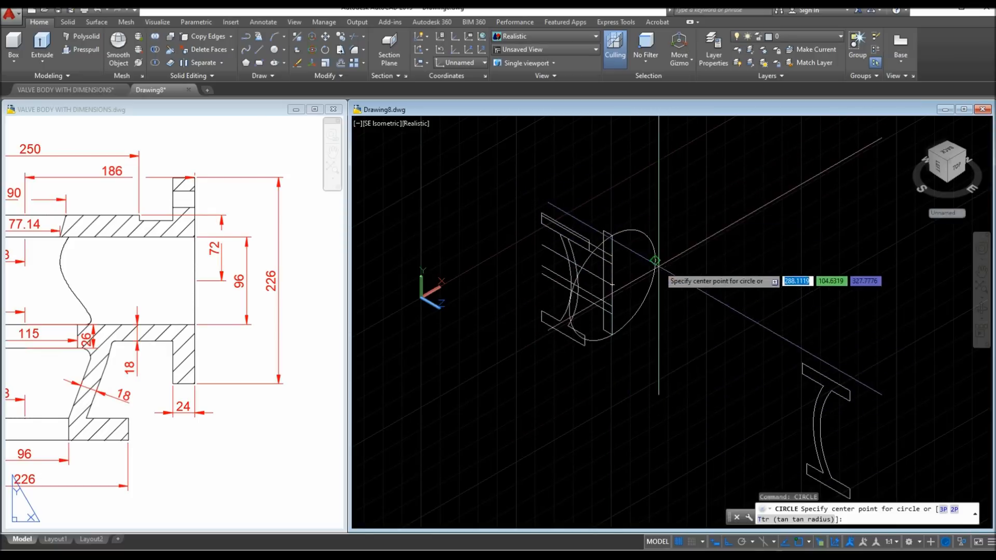
pyautogui.scroll(2, 660, 265)
pyautogui.scroll(-2, 601, 323)
pyautogui.scroll(3, 640, 293)
pyautogui.scroll(-2, 631, 267)
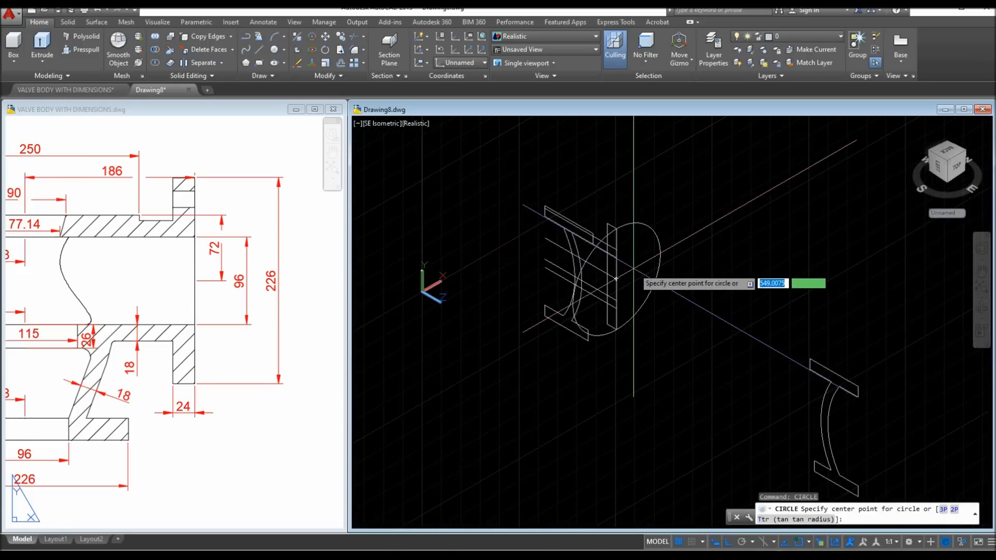
pyautogui.click(617, 281)
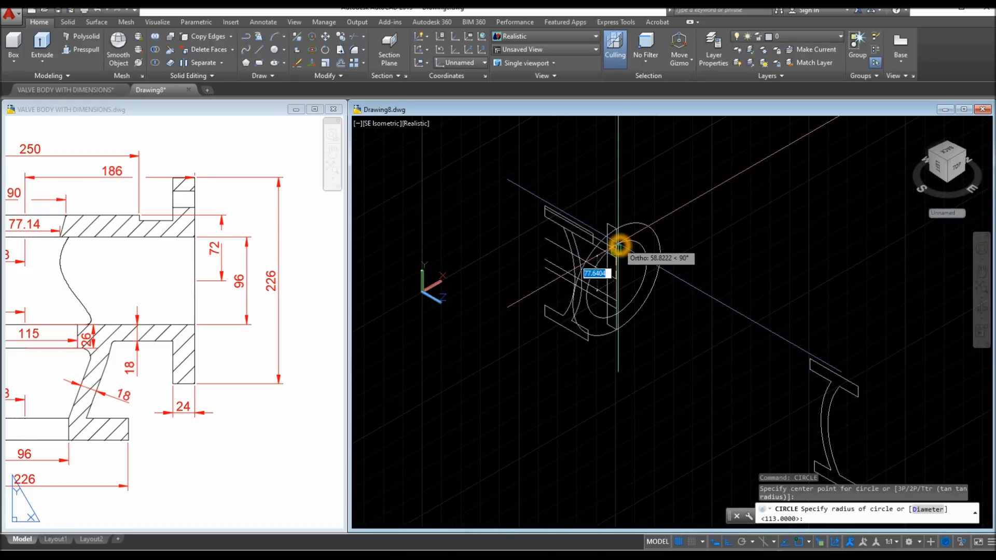
pyautogui.scroll(3, 619, 247)
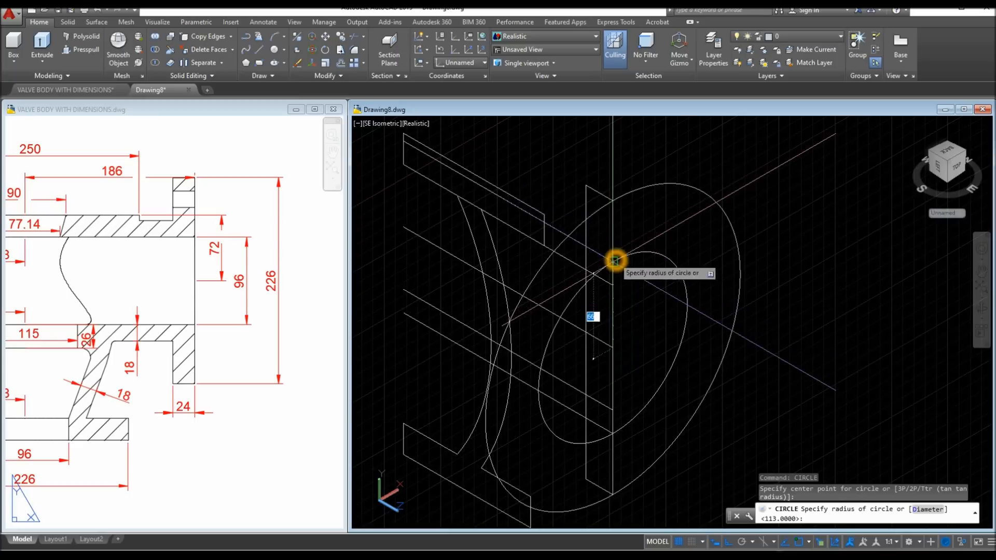
pyautogui.click(615, 259)
# Step: Draw the concentric bore circle on the flange's outer face, reaching the upper line of the 96 bore
pyautogui.rightClick(660, 244)
pyautogui.click(786, 249)
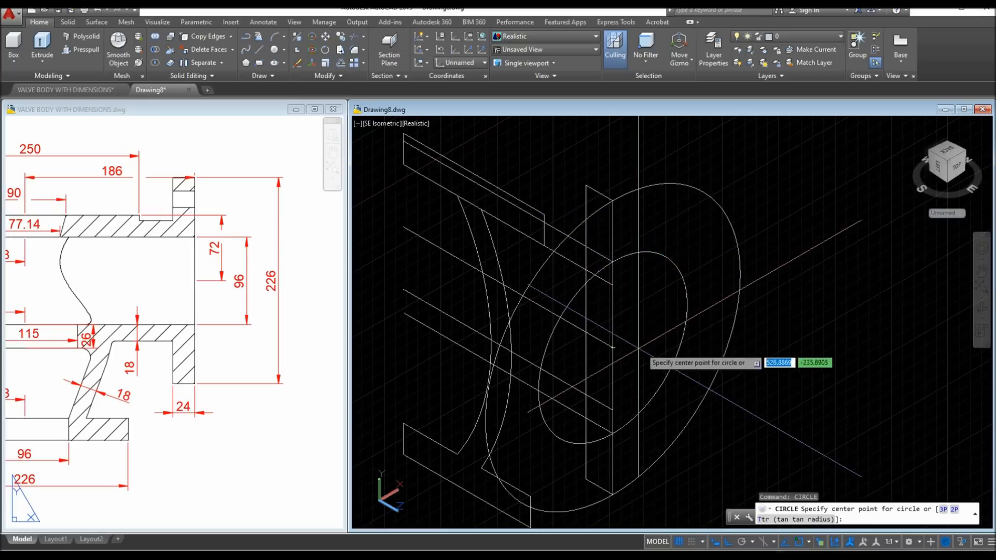
pyautogui.click(618, 347)
pyautogui.click(613, 285)
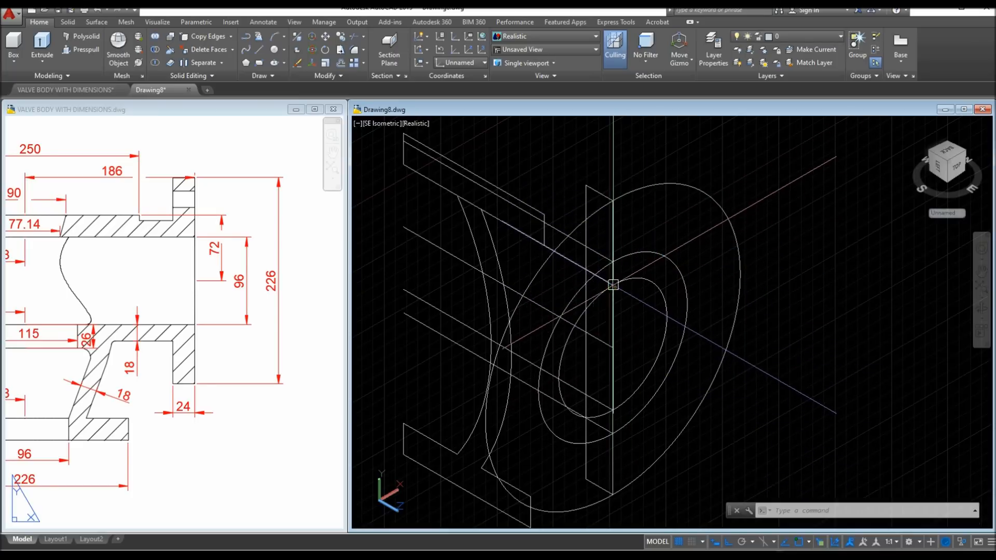
# Step: Extrude the outer wall circle and the bore circle 186 back to the body axis
pyautogui.scroll(-2, 635, 287)
pyautogui.scroll(-2, 635, 287)
pyautogui.moveTo(635, 287)
pyautogui.keyDown('shift'); pyautogui.mouseDown(button='middle')
pyautogui.moveTo(693, 288)
pyautogui.moveTo(702, 260)
pyautogui.moveTo(660, 259)
pyautogui.moveTo(643, 274)
pyautogui.mouseUp(button='middle'); pyautogui.keyUp('shift')
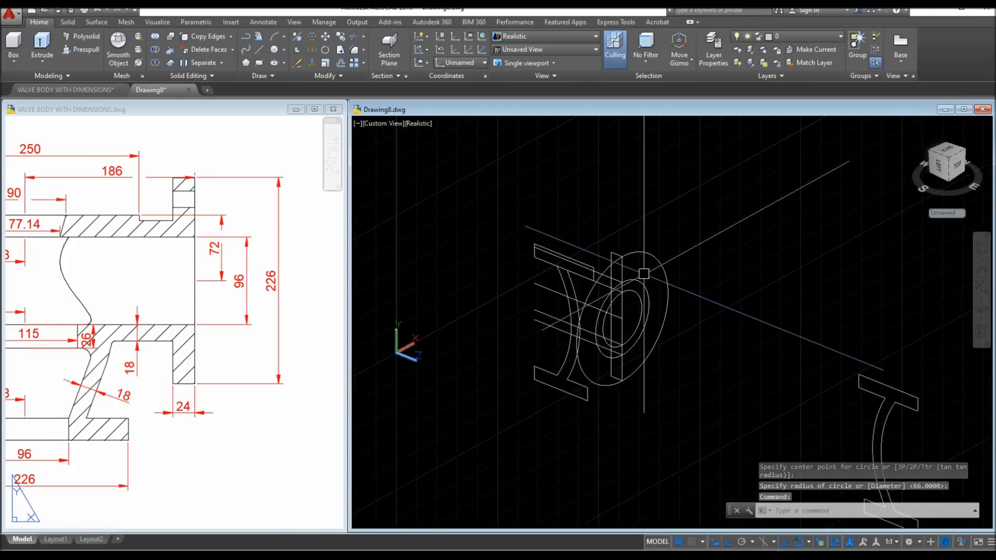
pyautogui.scroll(2, 644, 275)
pyautogui.click(640, 286)
pyautogui.click(634, 318)
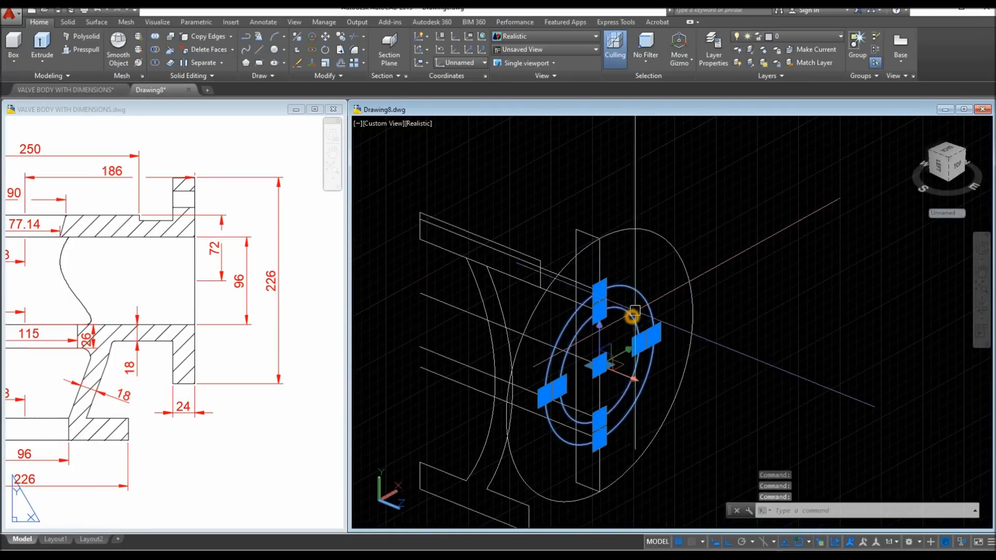
pyautogui.click(45, 48)
pyautogui.click(474, 216)
# Step: Extrude the large flange circle toward the body by the flange's 24 thickness
pyautogui.click(640, 234)
pyautogui.rightClick(638, 180)
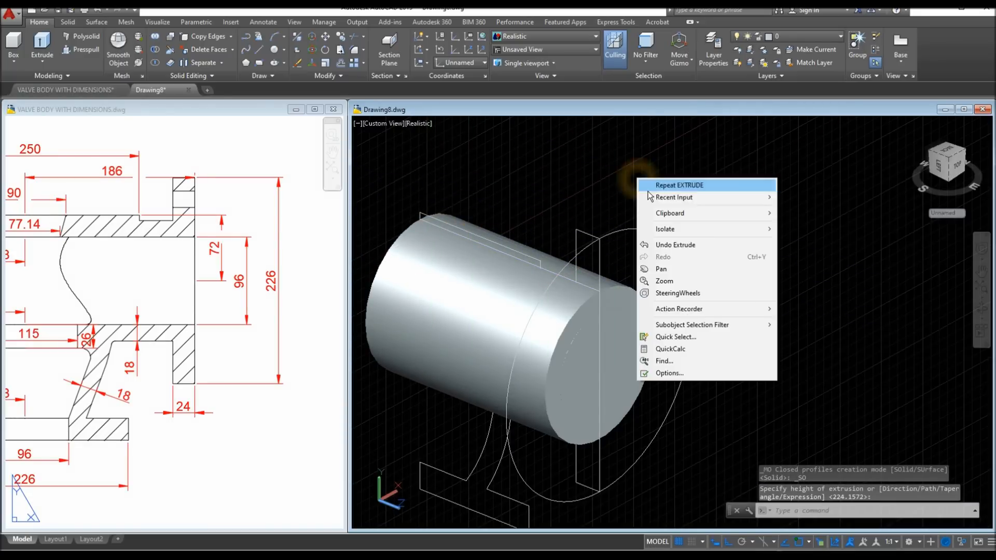
pyautogui.click(674, 185)
pyautogui.click(644, 229)
pyautogui.rightClick(667, 203)
pyautogui.click(685, 213)
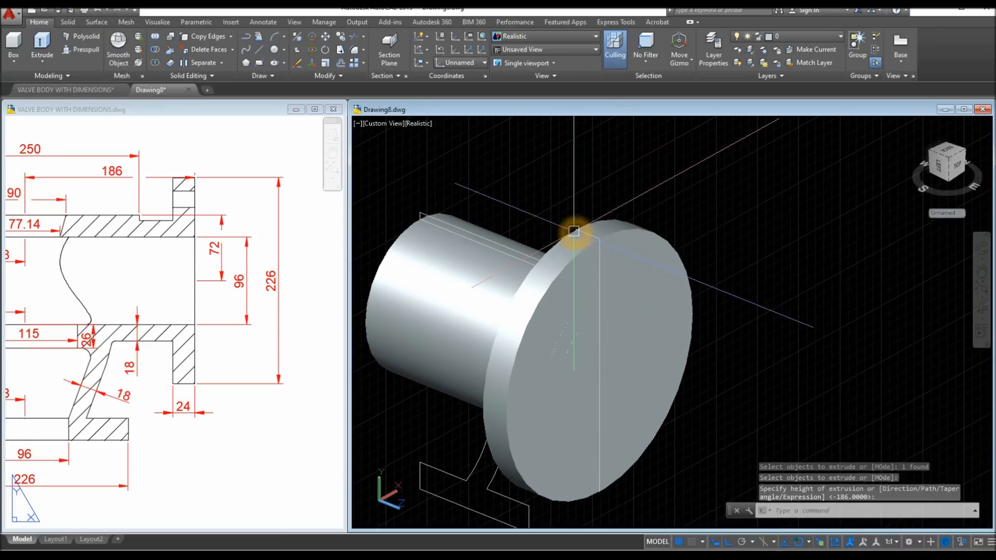
# Step: End object isolation to bring back the hidden revolved valve body
pyautogui.keyDown('shift'); pyautogui.moveTo(551, 224); pyautogui.dragTo(578, 216, button='middle'); pyautogui.keyUp('shift')
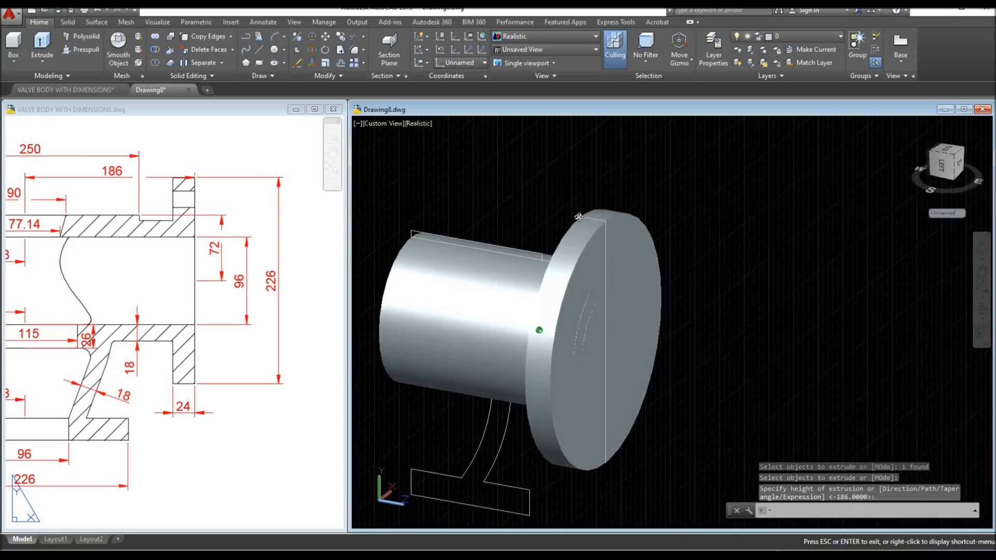
pyautogui.click(570, 220)
pyautogui.scroll(-3, 569, 218)
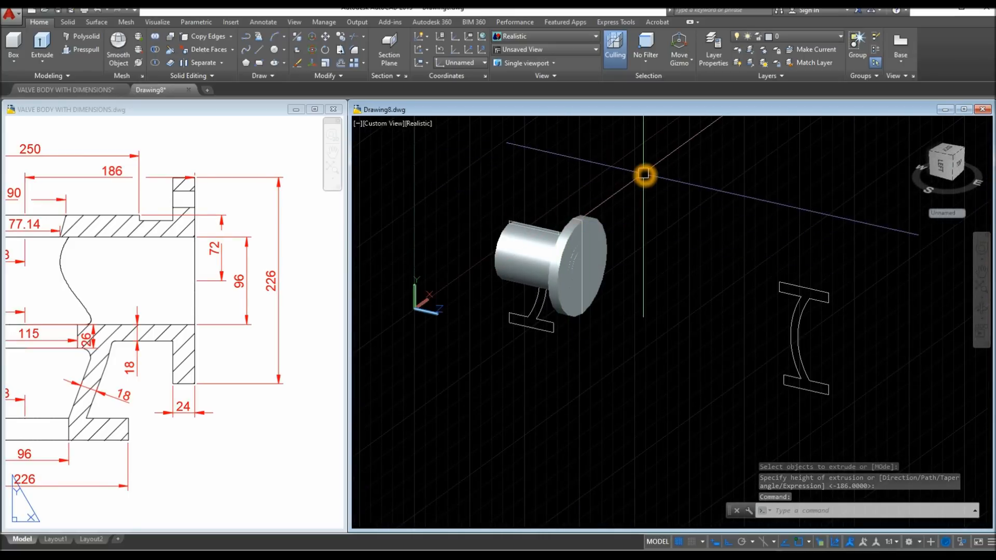
pyautogui.rightClick(644, 174)
pyautogui.moveTo(681, 225)
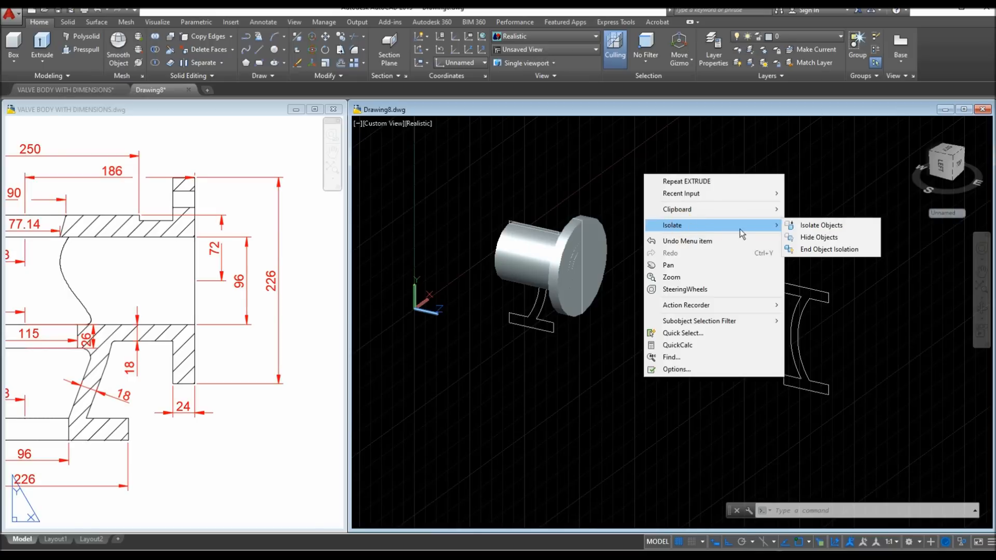
pyautogui.click(808, 248)
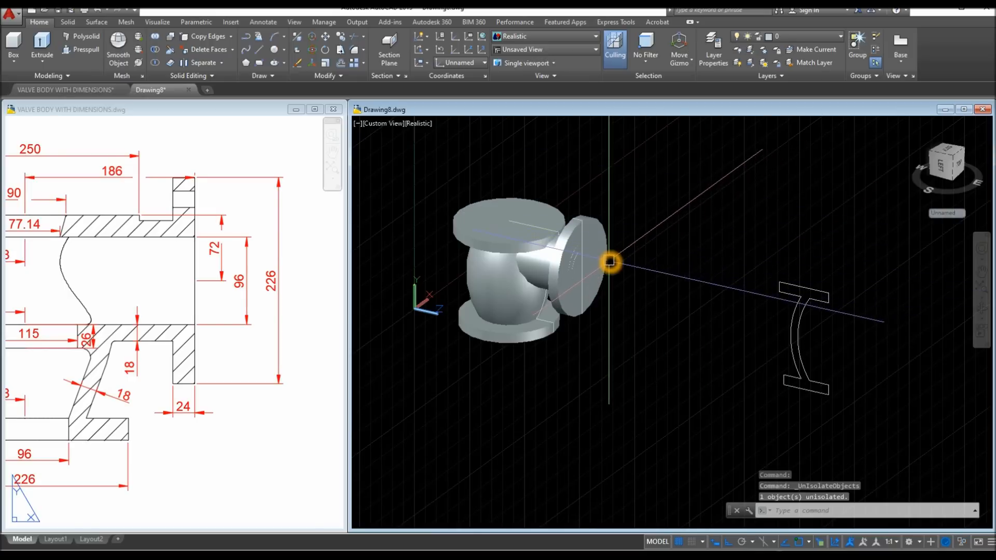
# Step: Undo the previous union and unite the revolved body, the branch's outer cylinder and the side flange
pyautogui.hotkey('ctrl', 'z')
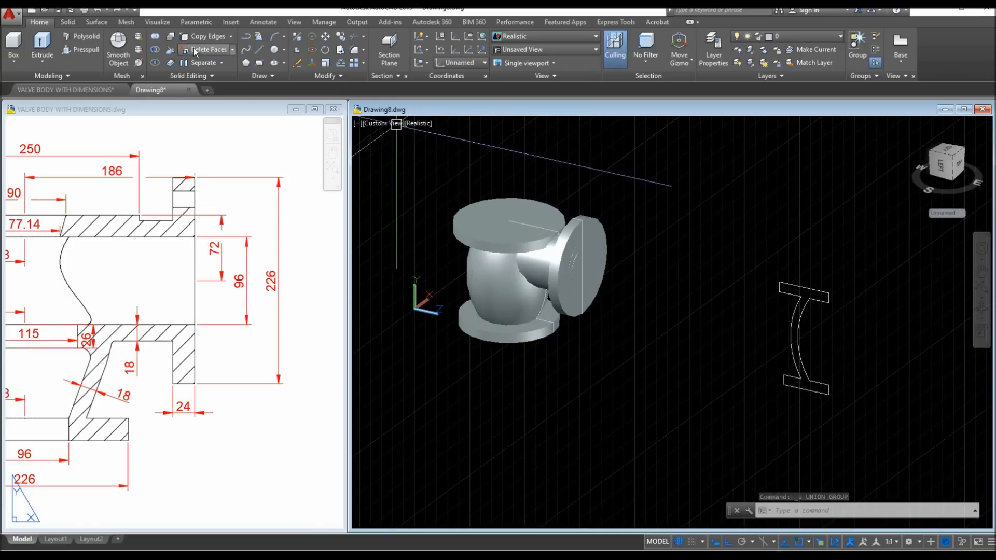
pyautogui.click(157, 38)
pyautogui.click(554, 205)
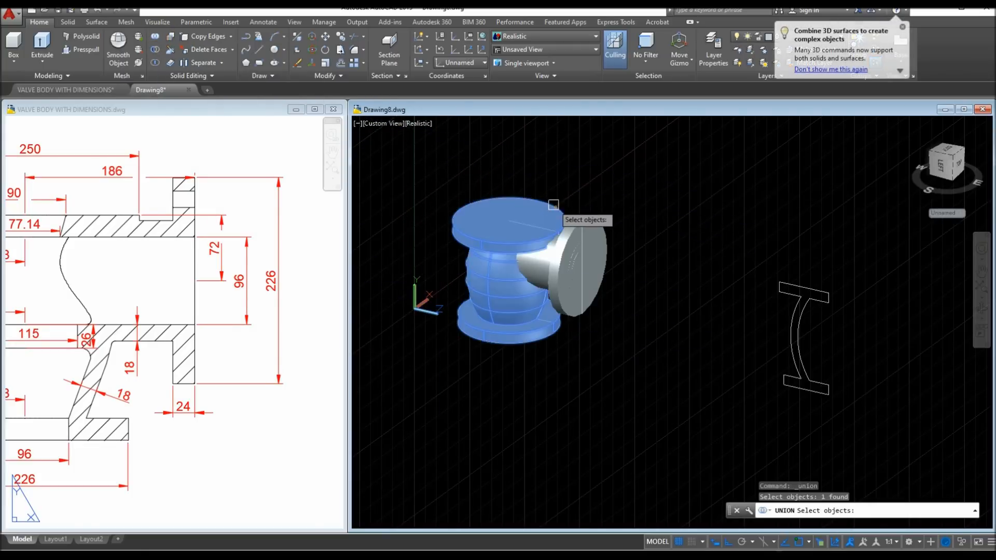
pyautogui.click(526, 267)
pyautogui.click(606, 239)
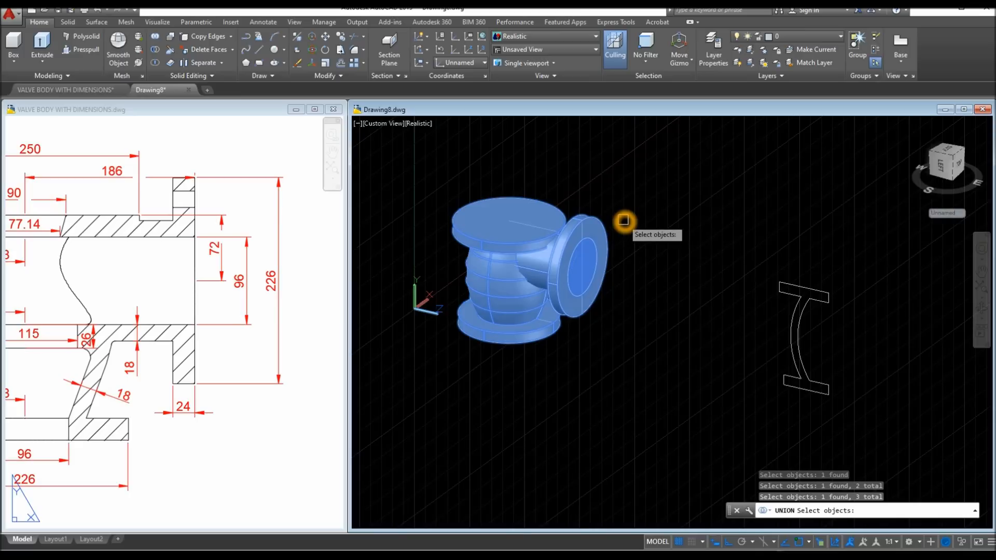
pyautogui.press('Return')
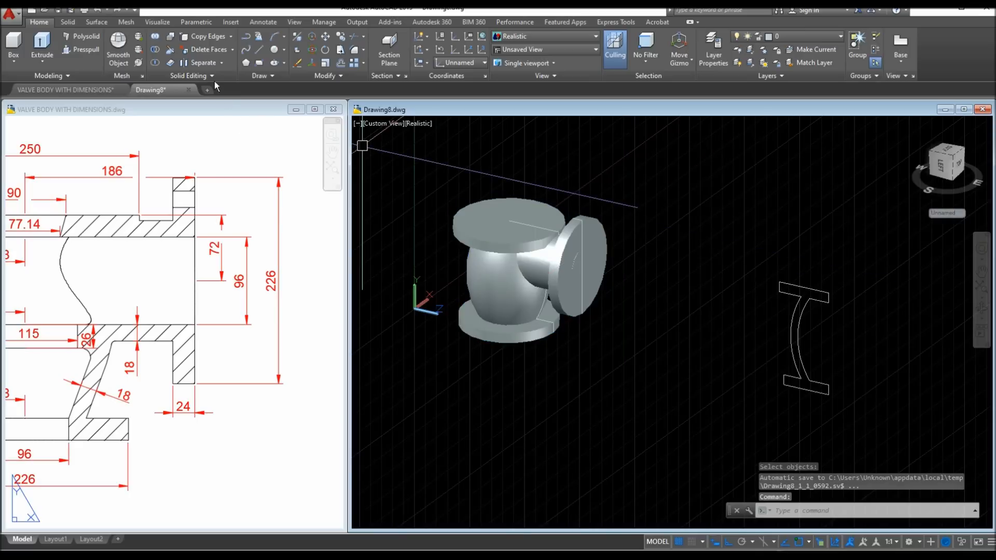
# Step: Subtract the bore cylinder from the united valve body to open the side branch
pyautogui.click(156, 50)
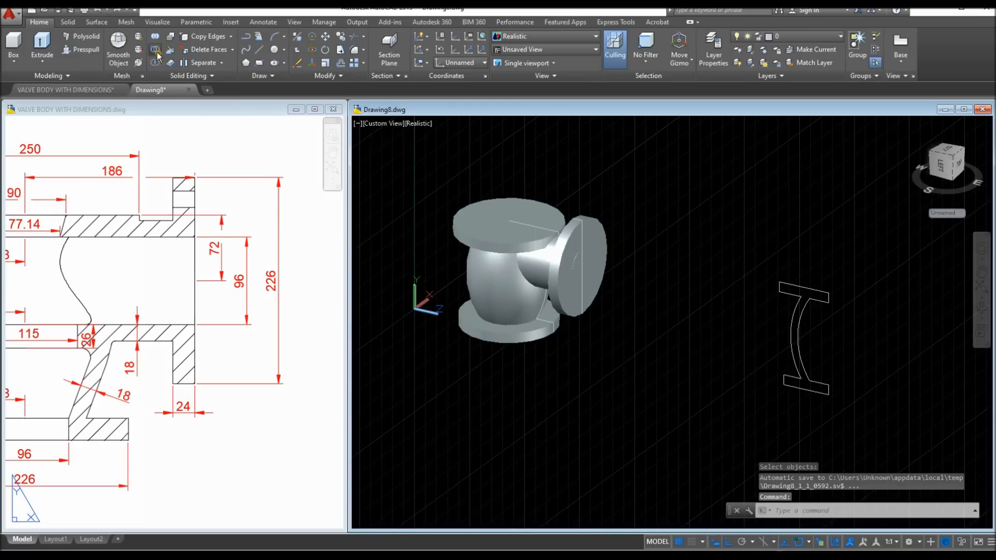
pyautogui.click(517, 239)
pyautogui.press('Return')
pyautogui.press('Return')
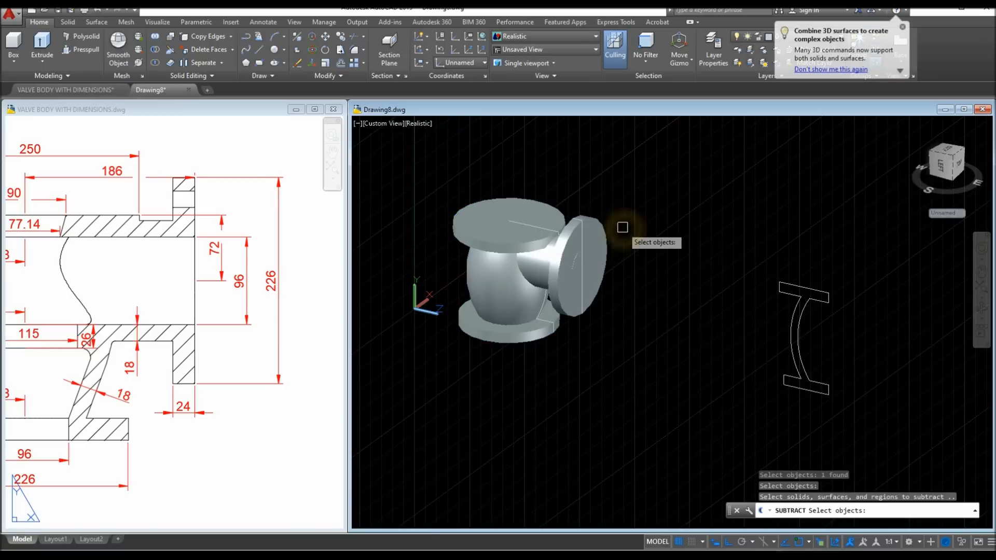
pyautogui.scroll(5, 589, 282)
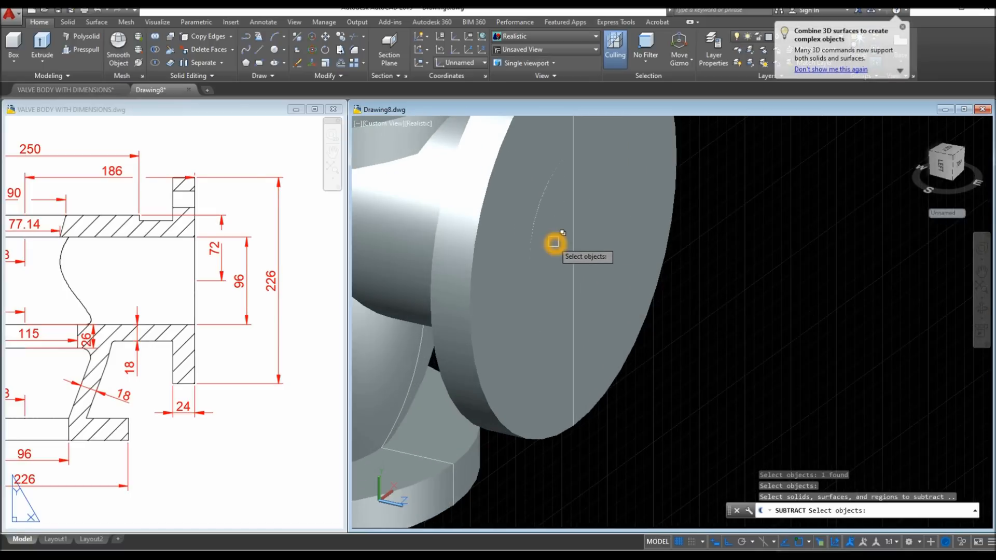
pyautogui.click(554, 244)
pyautogui.press('Return')
# Step: Switch the model to the Top view, showing the valve body and its side flange from above
pyautogui.scroll(-5, 701, 239)
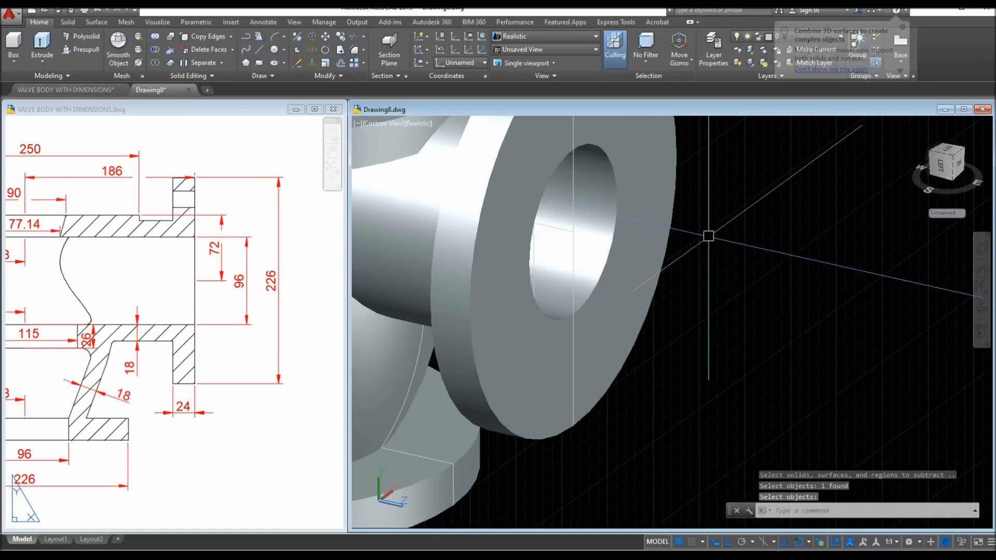
pyautogui.scroll(-2, 715, 240)
pyautogui.moveTo(715, 240)
pyautogui.keyDown('shift'); pyautogui.mouseDown(button='middle')
pyautogui.moveTo(706, 245)
pyautogui.moveTo(731, 244)
pyautogui.mouseUp(button='middle'); pyautogui.keyUp('shift')
pyautogui.click(378, 127)
pyautogui.click(403, 150)
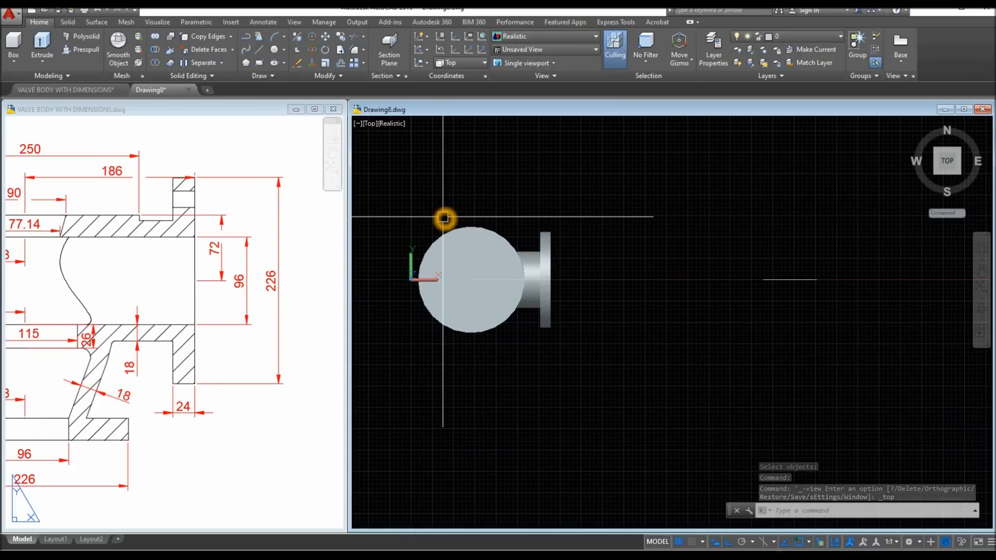
pyautogui.moveTo(445, 219); pyautogui.dragTo(482, 218, button='middle')
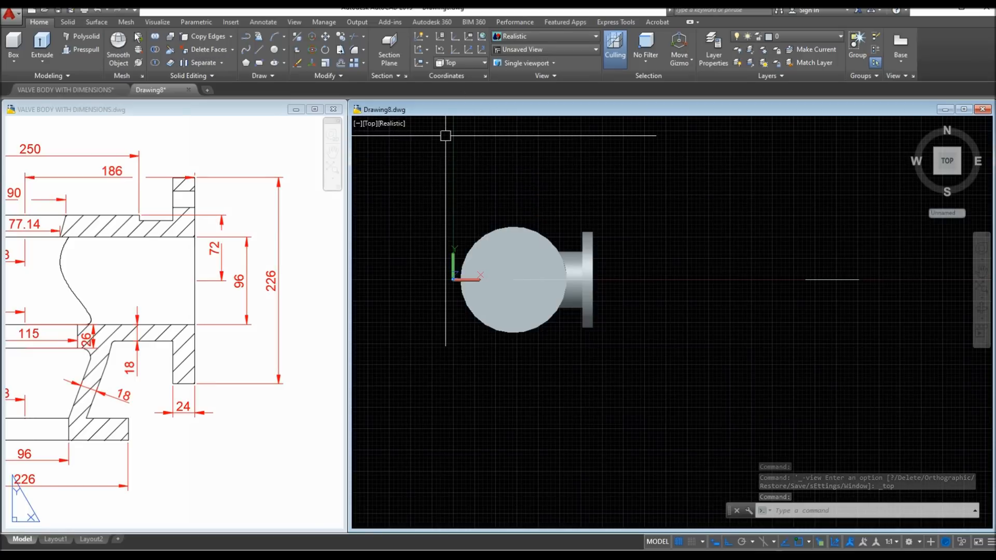
# Step: Slice the valve body lengthwise through the branch flange's centre along the X direction, keeping the half on the positive Y side
pyautogui.click(68, 22)
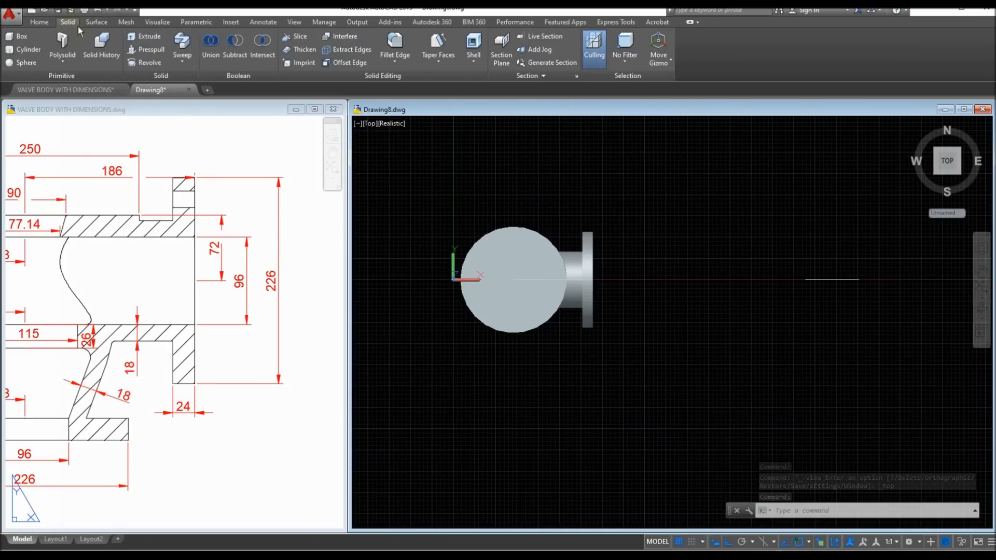
pyautogui.click(304, 40)
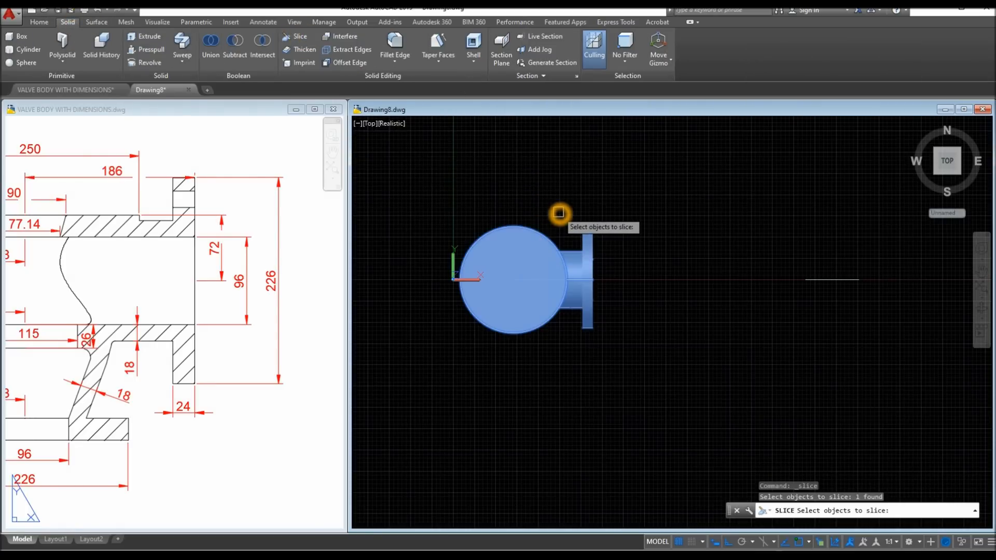
pyautogui.press('Return')
pyautogui.scroll(2, 559, 213)
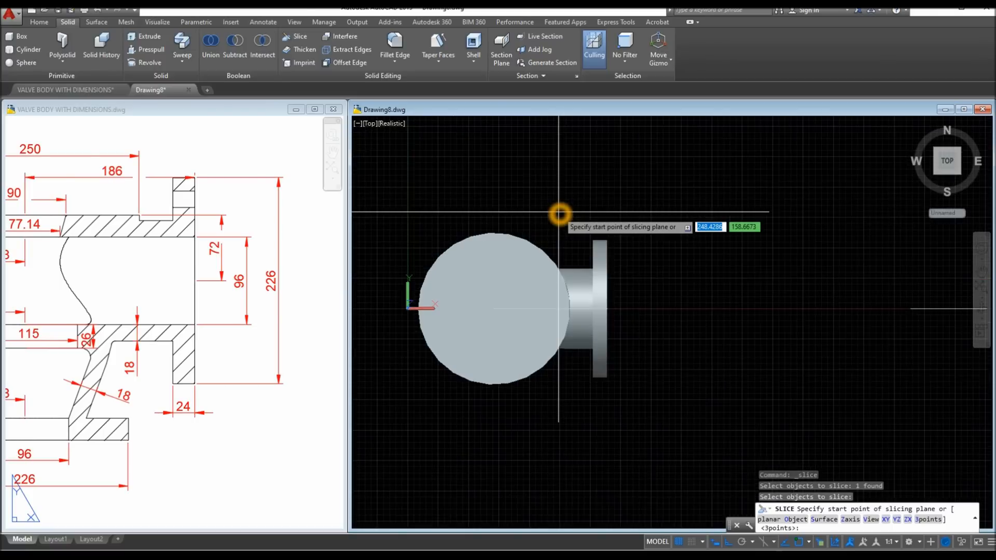
pyautogui.click(609, 309)
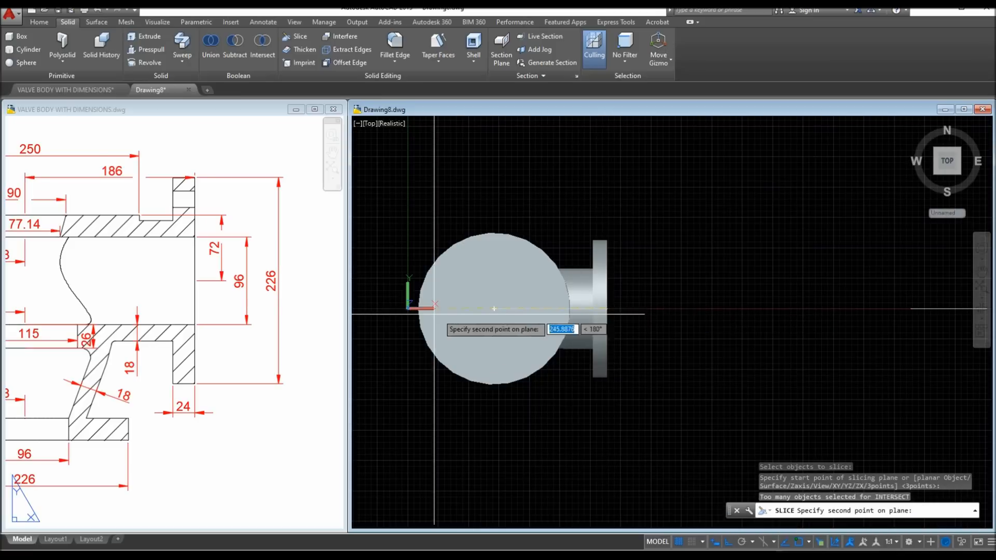
pyautogui.click(382, 313)
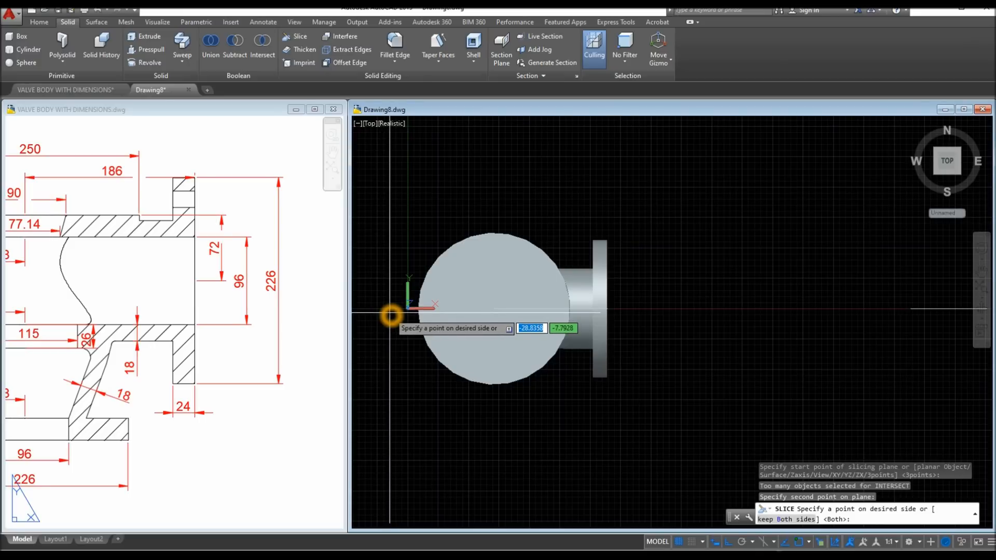
pyautogui.click(419, 220)
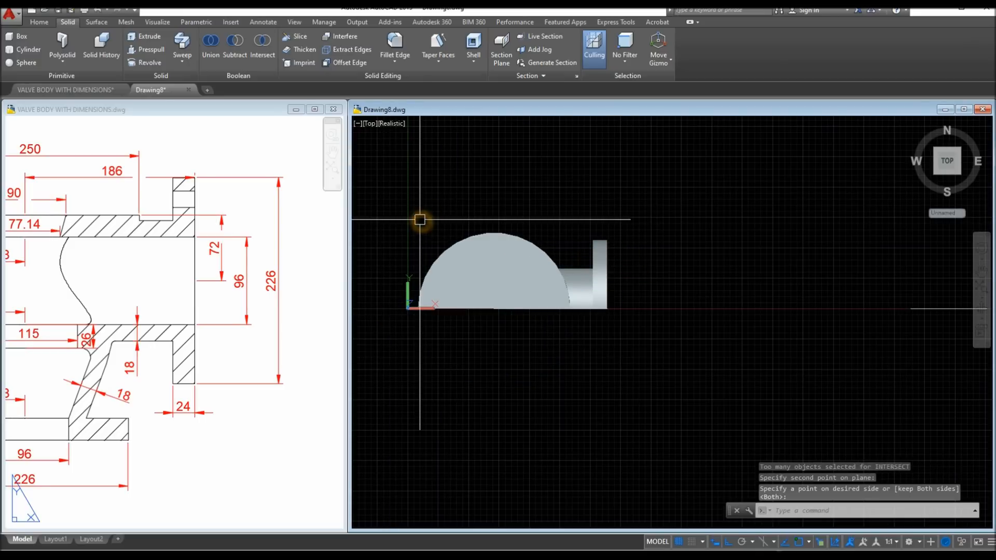
# Step: Show the sliced valve body in the Front view and turn off the grid
pyautogui.click(369, 125)
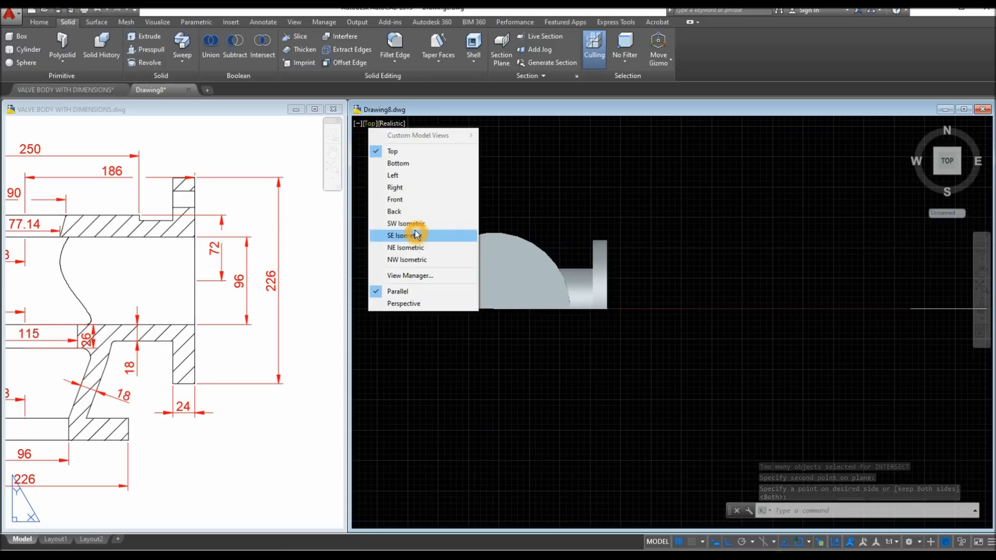
pyautogui.click(612, 229)
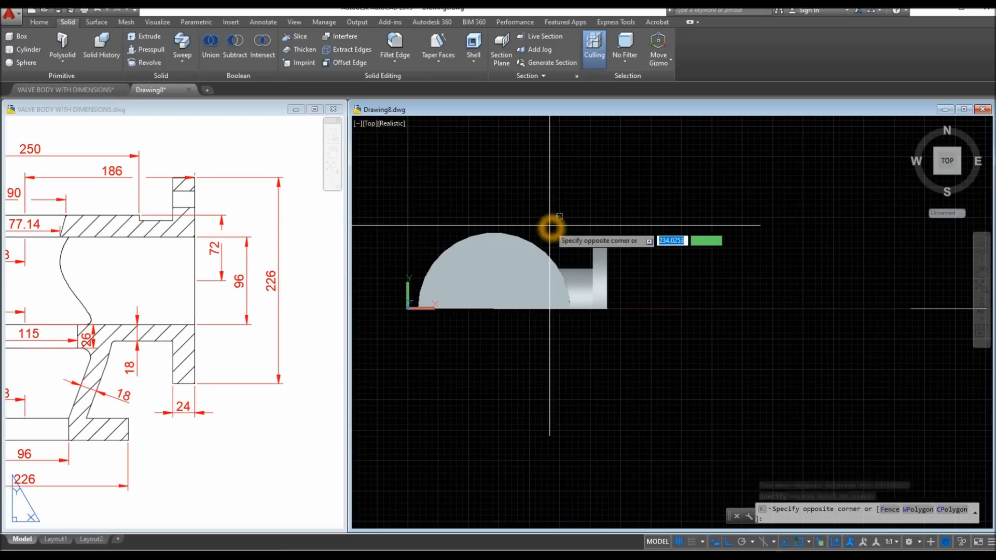
pyautogui.click(368, 124)
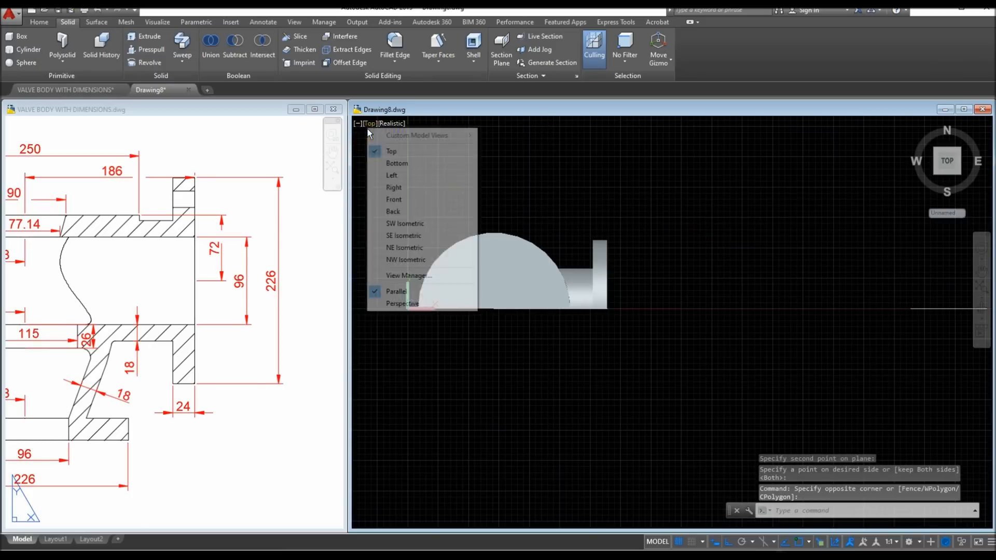
pyautogui.click(392, 200)
pyautogui.moveTo(507, 239); pyautogui.dragTo(522, 230, button='middle')
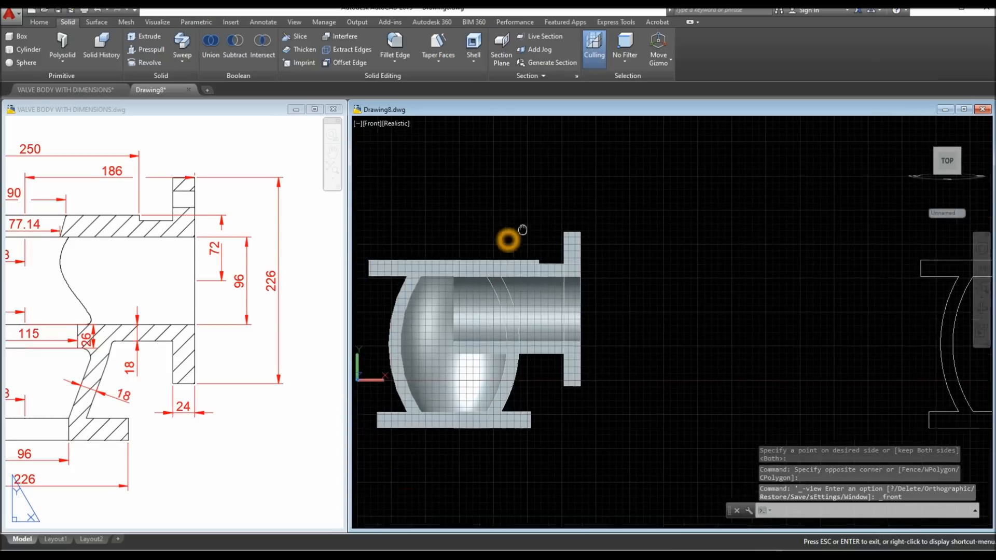
pyautogui.press('Escape')
pyautogui.scroll(-1, 523, 230)
pyautogui.press('F7')
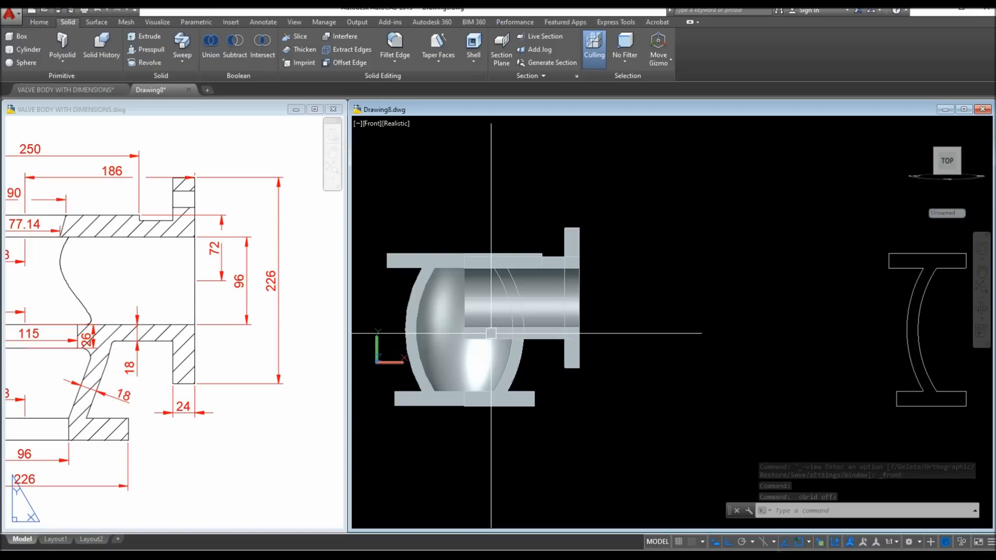
# Step: Erase the outer arc, the upper flange's top edge, its outer lower edge and both its vertical ends from the spare wall profile
pyautogui.write('p')
pyautogui.press('Return')
pyautogui.moveTo(611, 333); pyautogui.dragTo(556, 327)
pyautogui.moveTo(828, 342); pyautogui.dragTo(694, 340)
pyautogui.press('Escape')
pyautogui.scroll(3, 703, 281)
pyautogui.scroll(2, 705, 283)
pyautogui.click(680, 229)
pyautogui.click(606, 165)
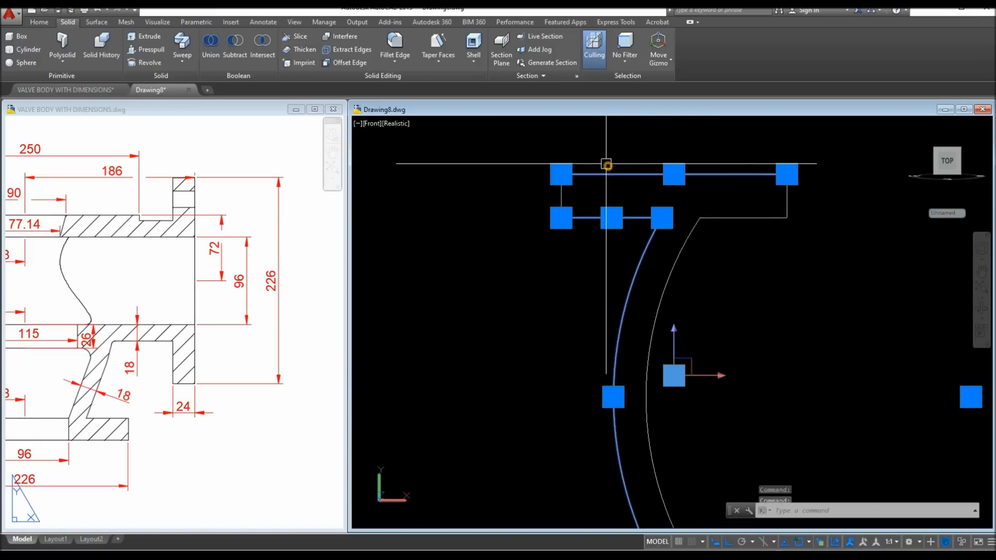
pyautogui.click(609, 165)
pyautogui.press('Delete')
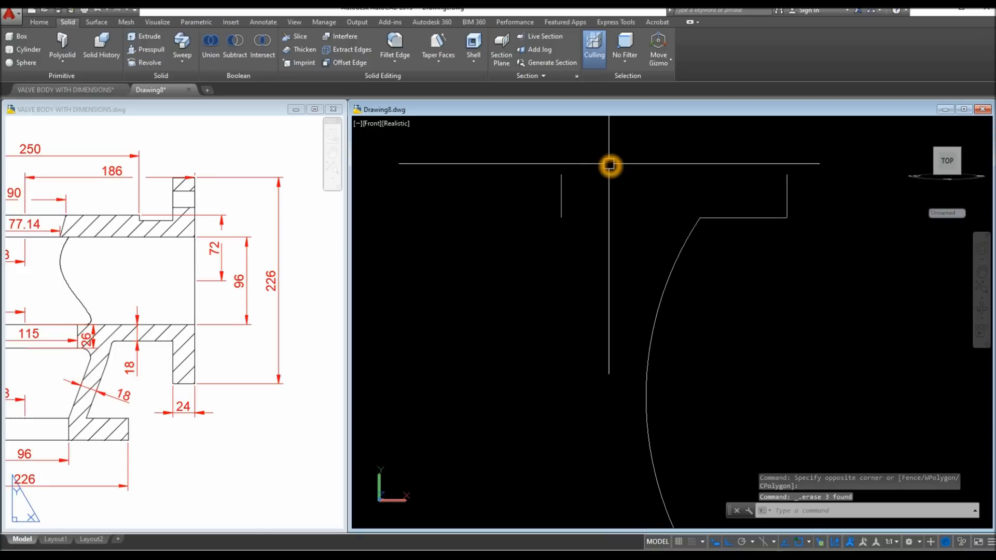
pyautogui.click(562, 196)
pyautogui.click(786, 199)
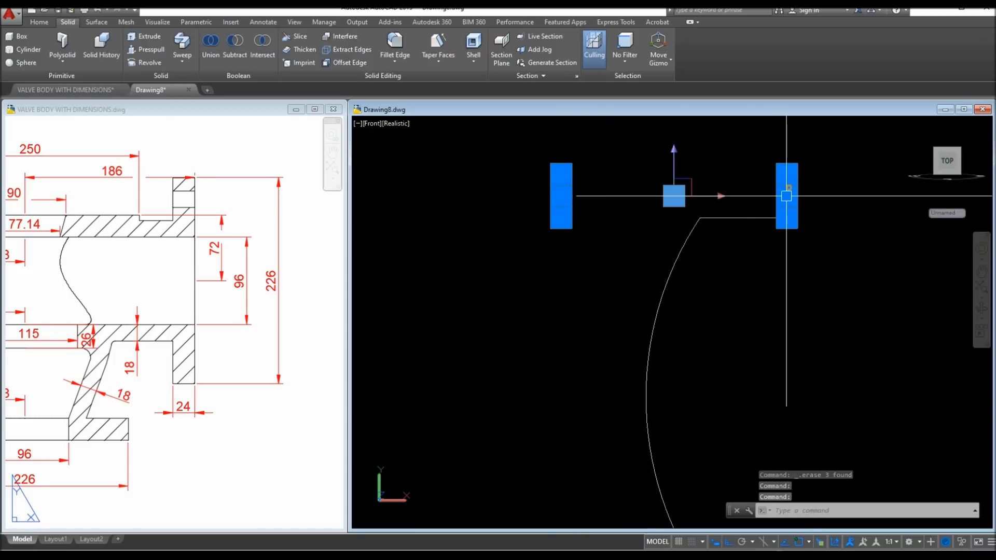
pyautogui.press('Delete')
# Step: Erase the lower flange's lines from the spare profile, keeping only the horizontal edge that meets the inner arc
pyautogui.scroll(-5, 704, 154)
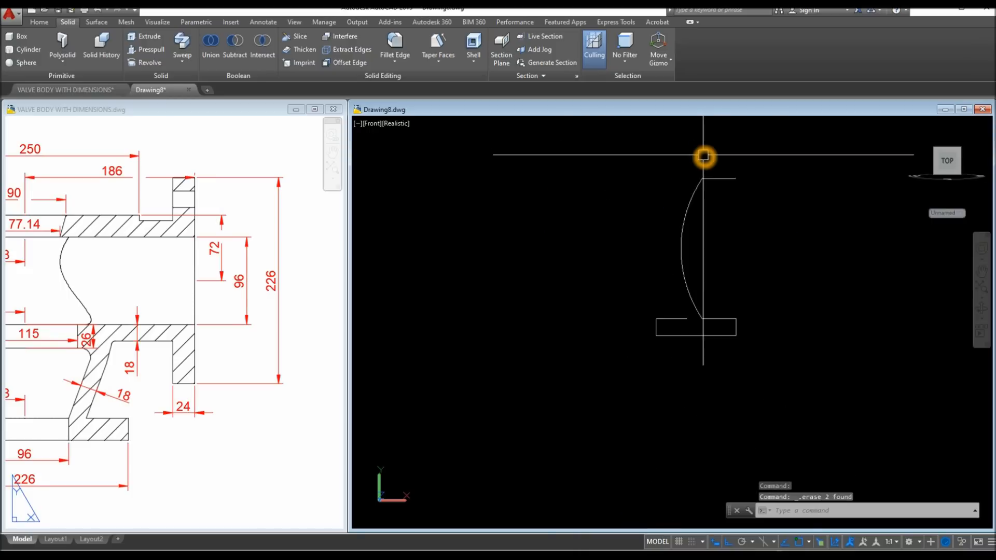
pyautogui.click(706, 368)
pyautogui.click(655, 318)
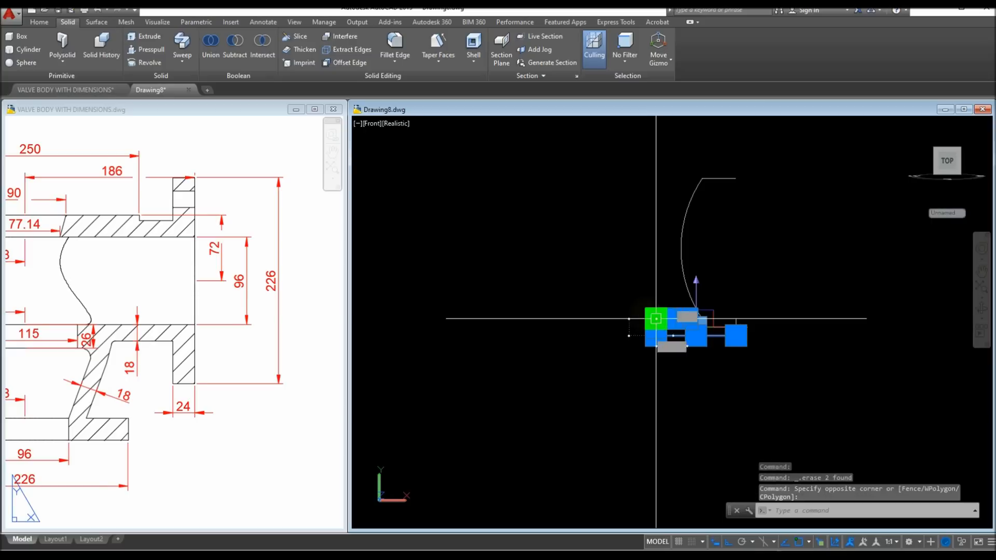
pyautogui.press('Delete')
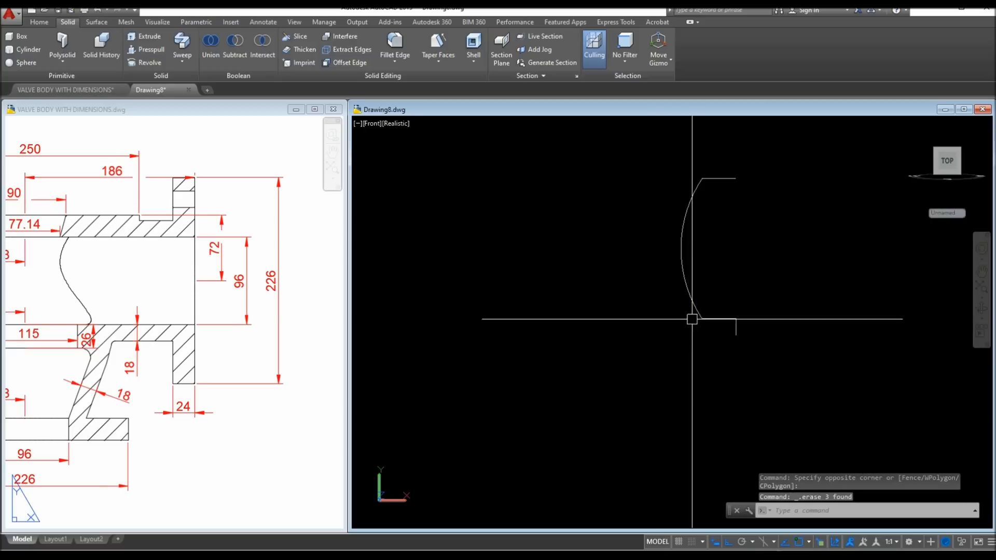
pyautogui.click(734, 329)
pyautogui.press('Delete')
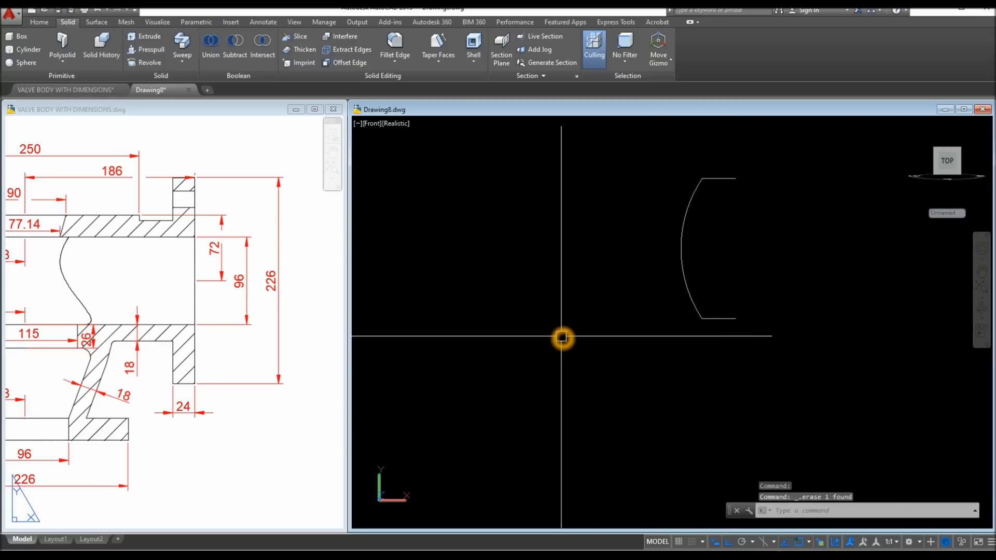
# Step: Close the inner profile with a vertical line between the free endpoints of its upper and lower horizontal edges
pyautogui.write('l')
pyautogui.press('Return')
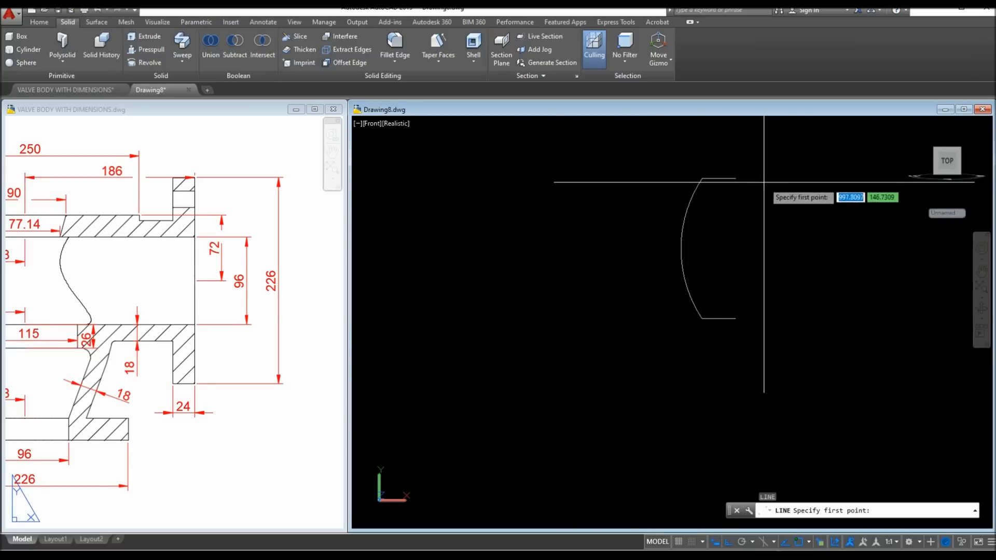
pyautogui.click(735, 179)
pyautogui.click(735, 318)
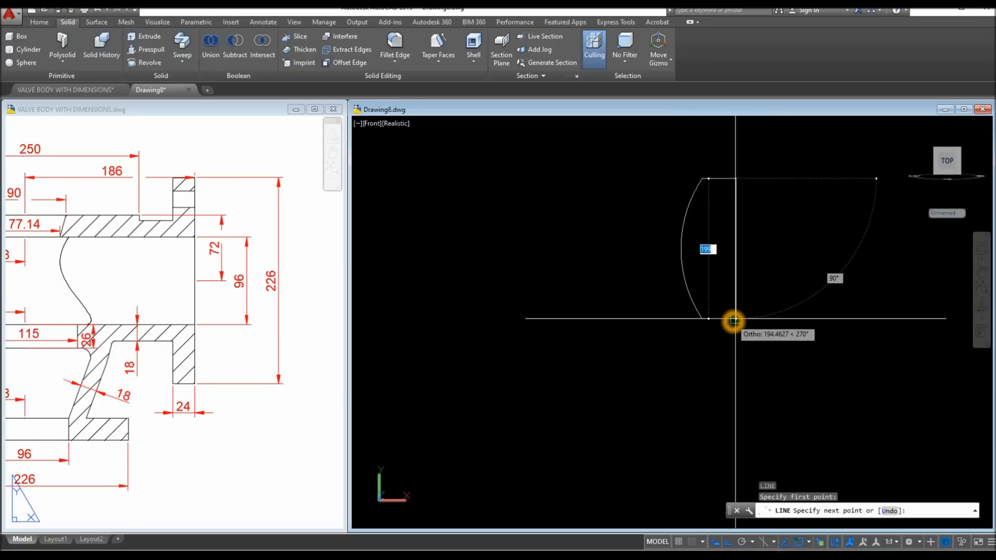
pyautogui.click(735, 322)
pyautogui.keyDown('shift'); pyautogui.rightClick(735, 322); pyautogui.keyUp('shift')
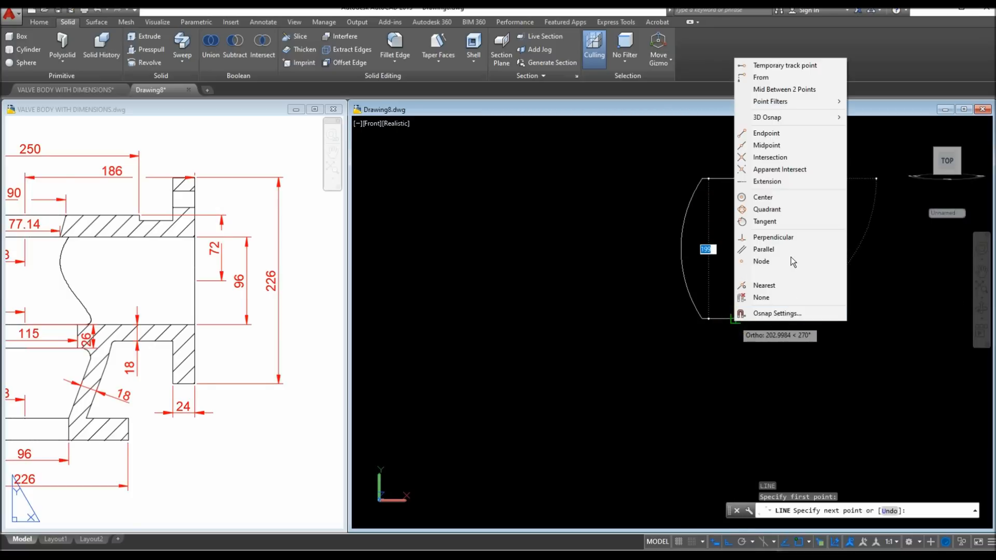
pyautogui.click(761, 134)
pyautogui.click(735, 317)
pyautogui.rightClick(773, 269)
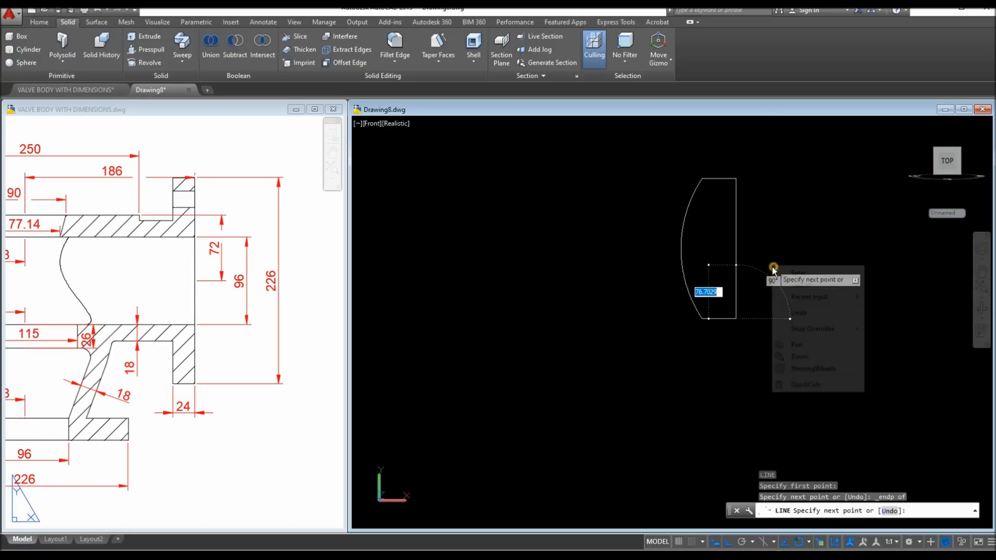
pyautogui.click(797, 274)
# Step: Join the arc and the three straight lines of the inner profile into one closed polyline
pyautogui.scroll(3, 713, 269)
pyautogui.moveTo(713, 269); pyautogui.dragTo(594, 345, button='middle')
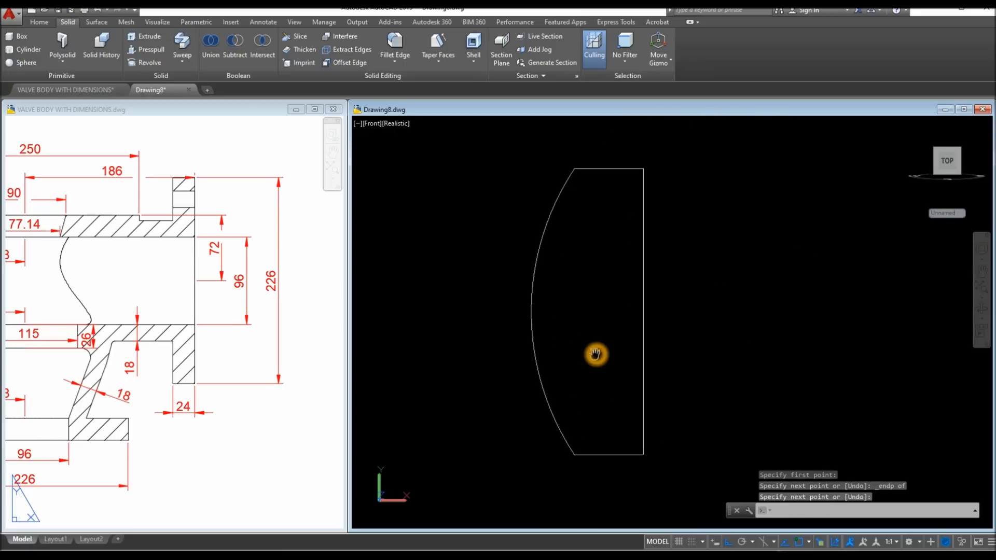
pyautogui.press('Return')
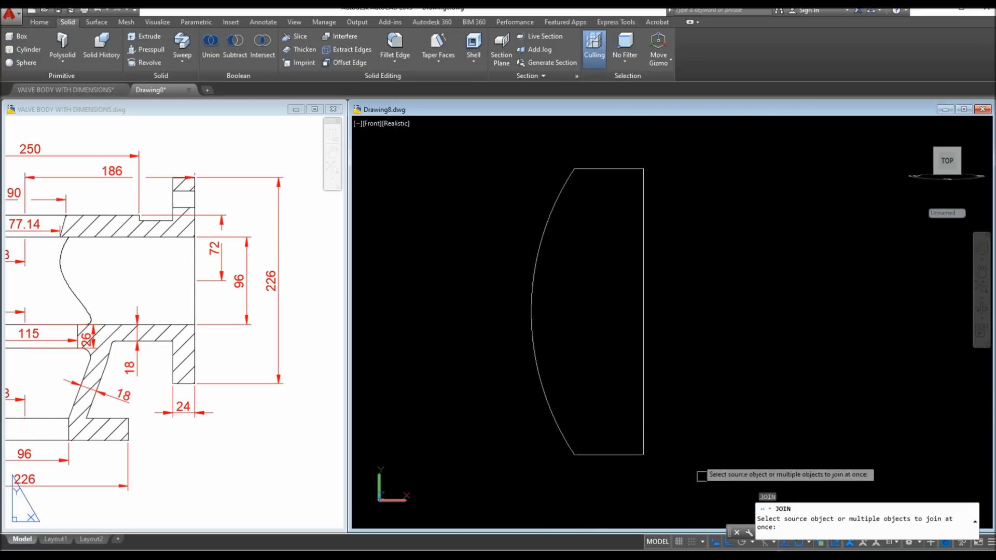
pyautogui.click(698, 498)
pyautogui.click(485, 156)
pyautogui.press('Return')
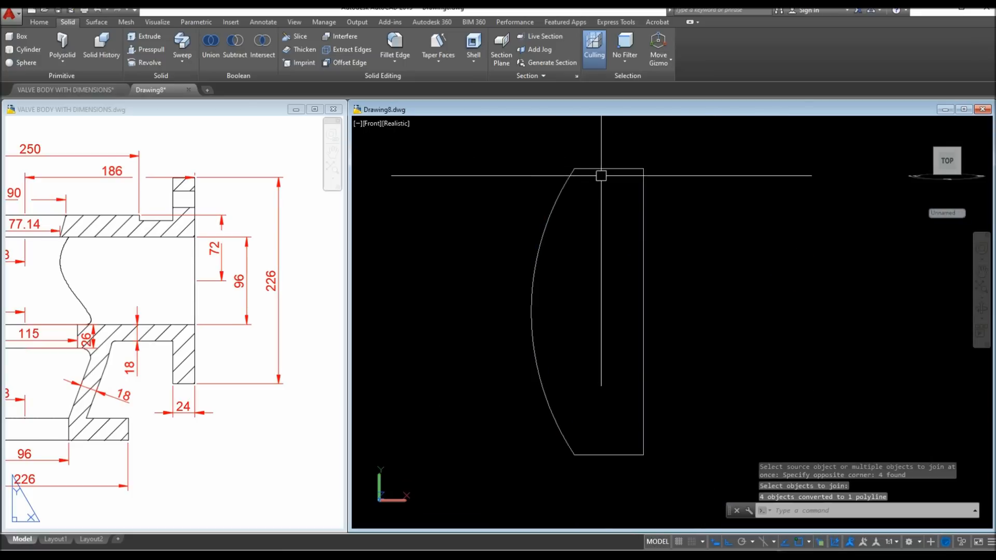
pyautogui.click(601, 169)
pyautogui.press('Escape')
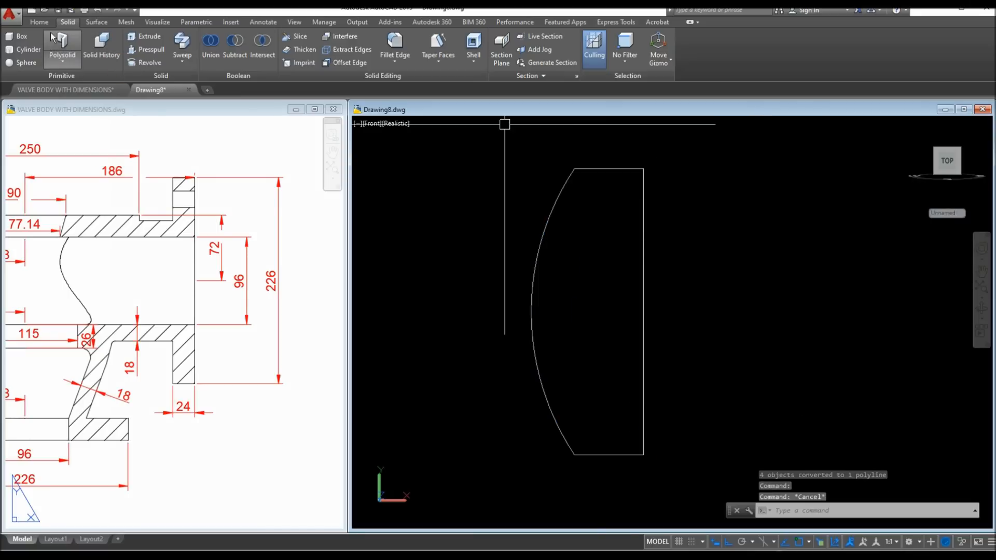
# Step: Revolve the closed inner profile a full turn about its straight vertical edge to form a solid
pyautogui.click(40, 22)
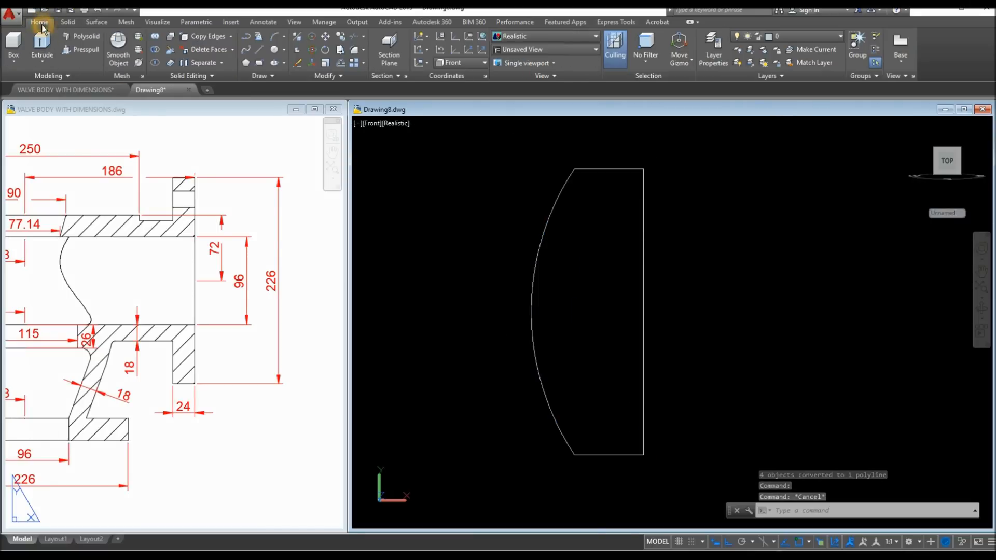
pyautogui.click(44, 62)
pyautogui.click(62, 125)
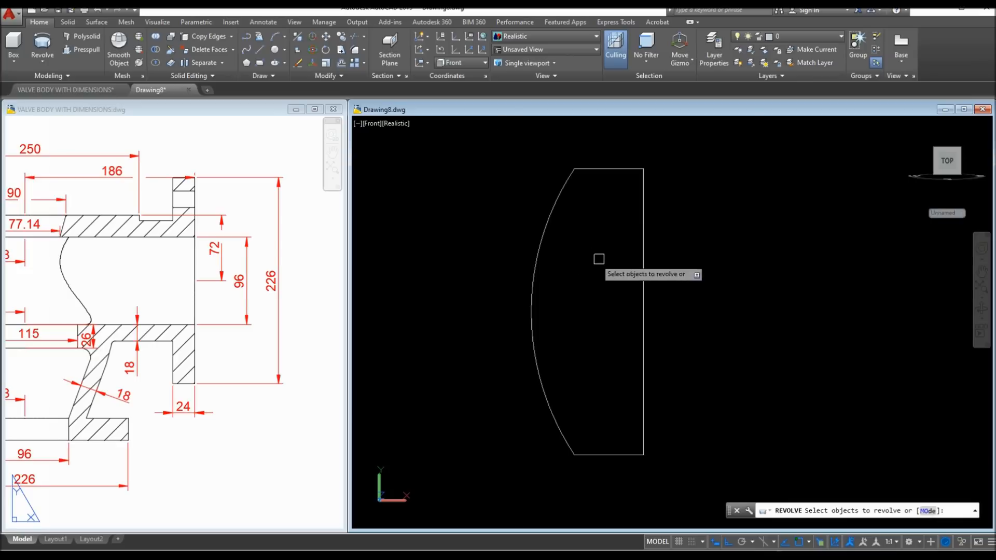
pyautogui.click(532, 267)
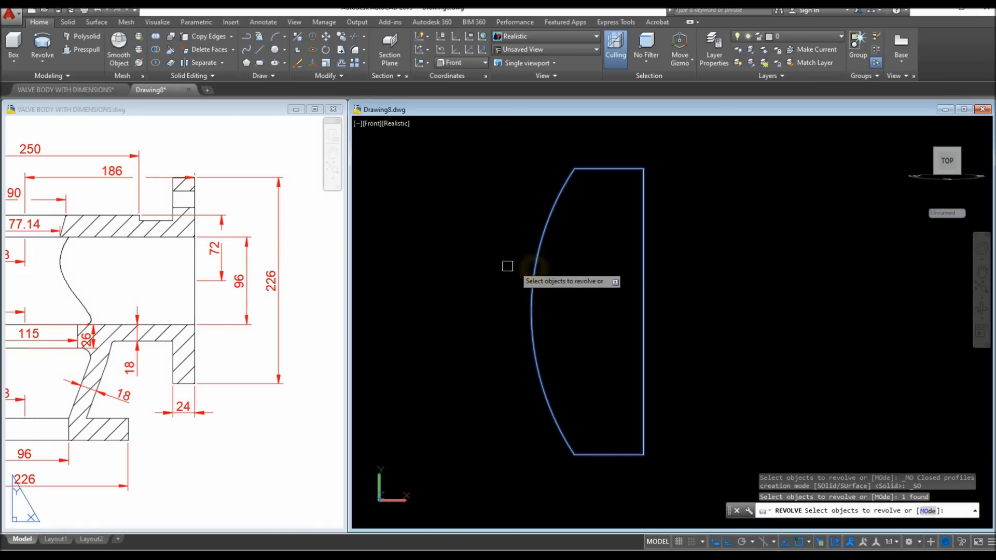
pyautogui.rightClick(492, 266)
pyautogui.click(505, 273)
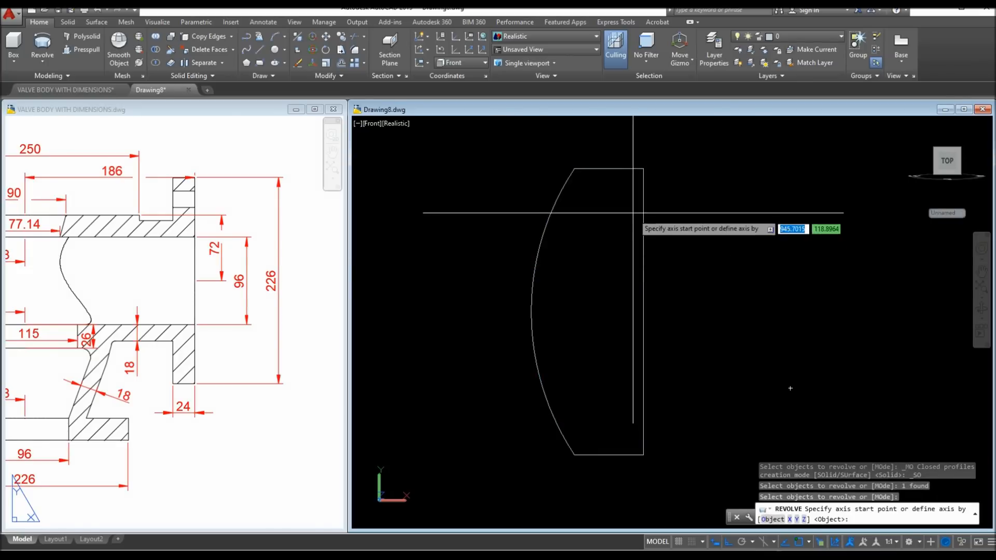
pyautogui.click(643, 168)
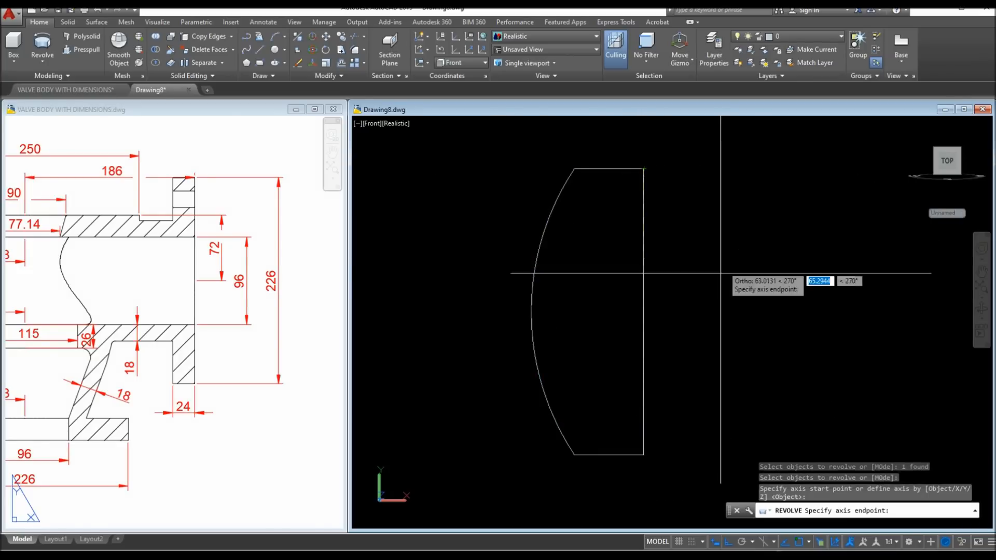
pyautogui.click(643, 455)
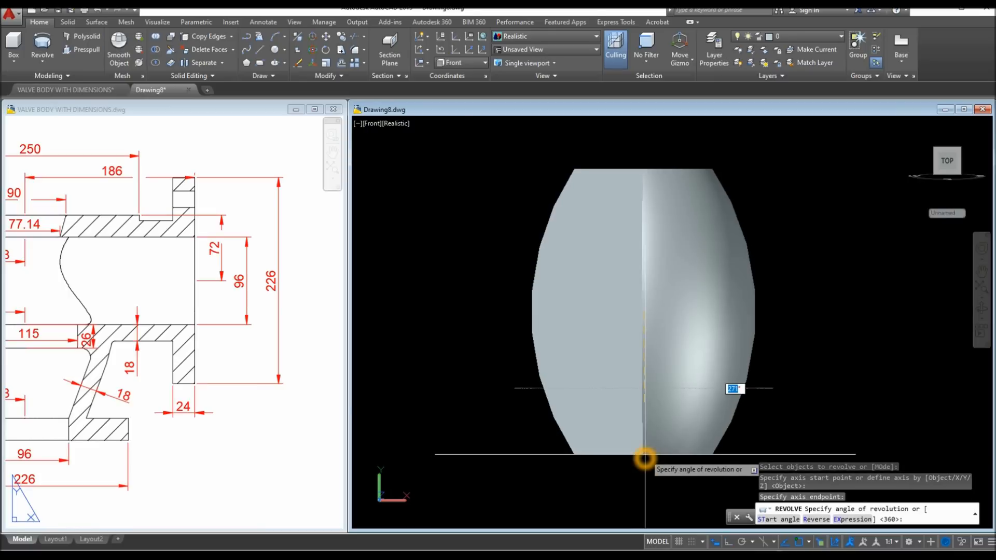
pyautogui.click(639, 455)
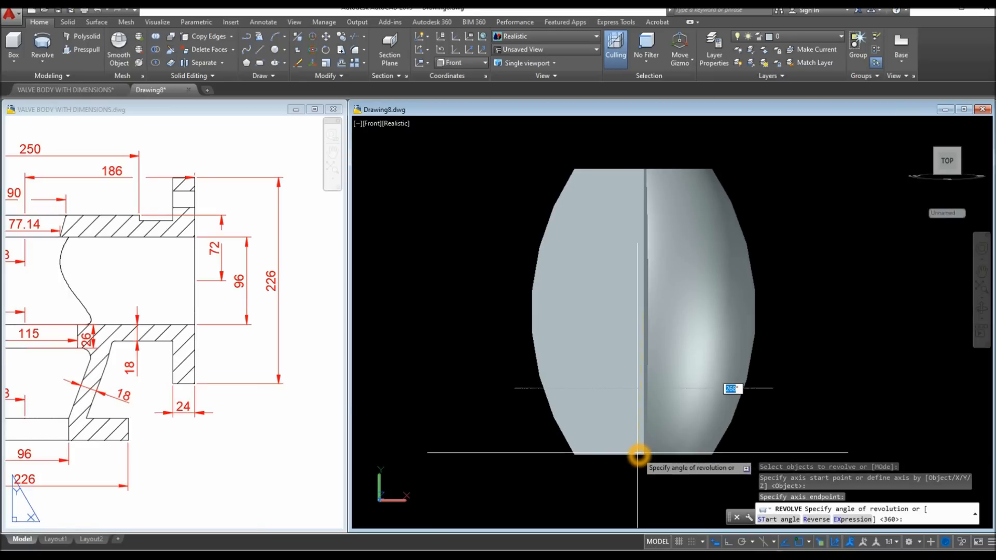
pyautogui.click(638, 453)
# Step: Assign the revolved cavity solid to Layer1
pyautogui.click(725, 328)
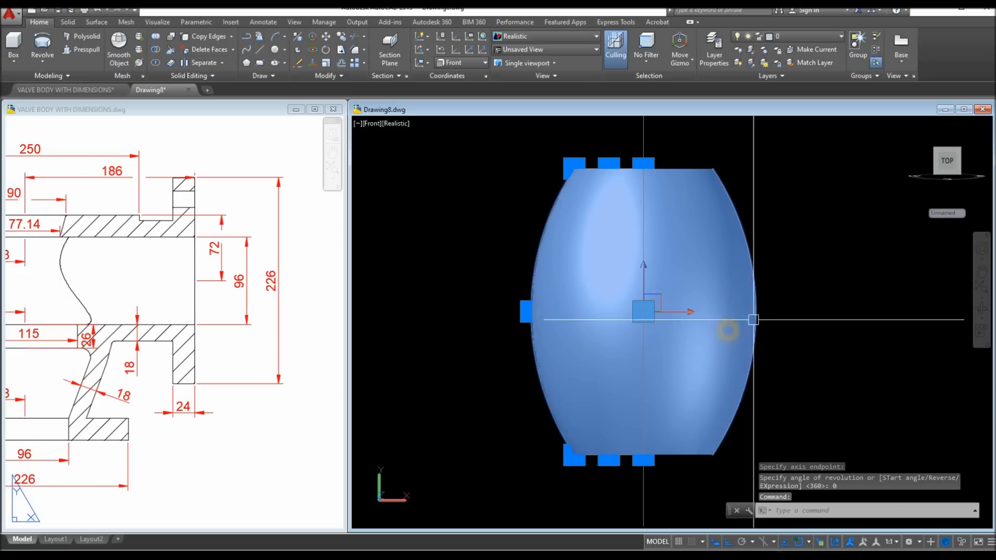
pyautogui.click(790, 62)
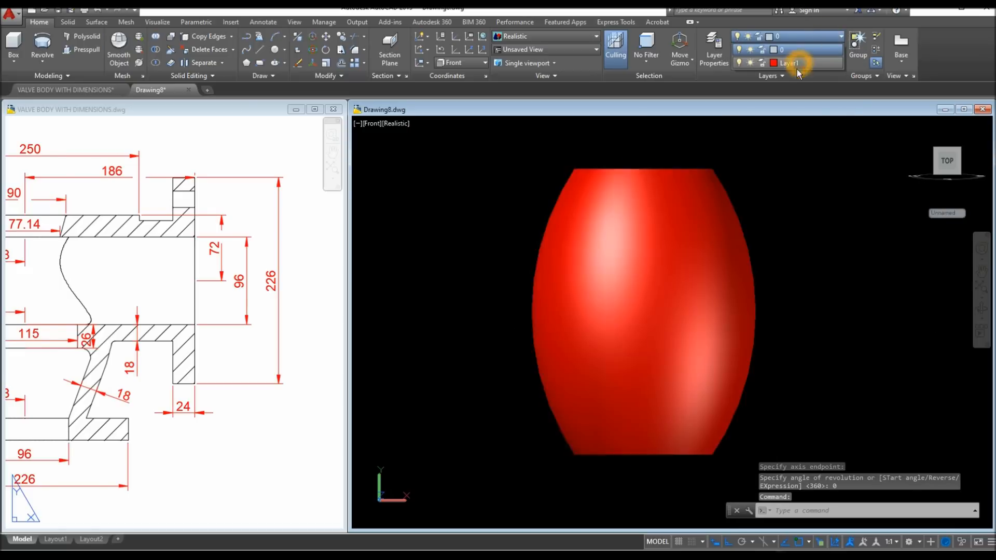
pyautogui.click(400, 282)
pyautogui.press('Escape')
# Step: Move the red cavity solid by its bottom centre onto the centre of the lower flange's top face, inside the sectioned valve body
pyautogui.scroll(-3, 418, 278)
pyautogui.moveTo(420, 280); pyautogui.dragTo(781, 294, button='middle')
pyautogui.click(819, 301)
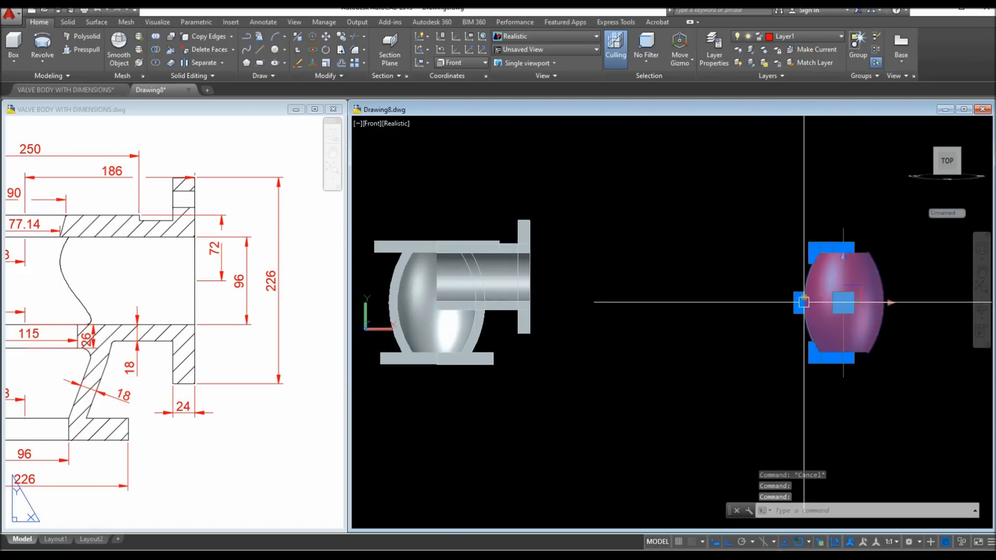
pyautogui.rightClick(675, 231)
pyautogui.click(703, 311)
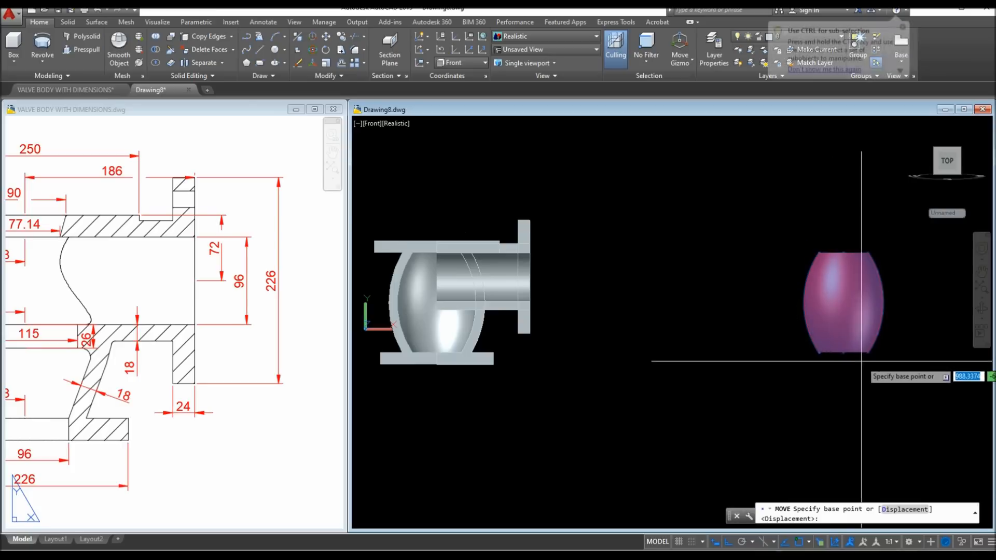
pyautogui.scroll(3, 850, 362)
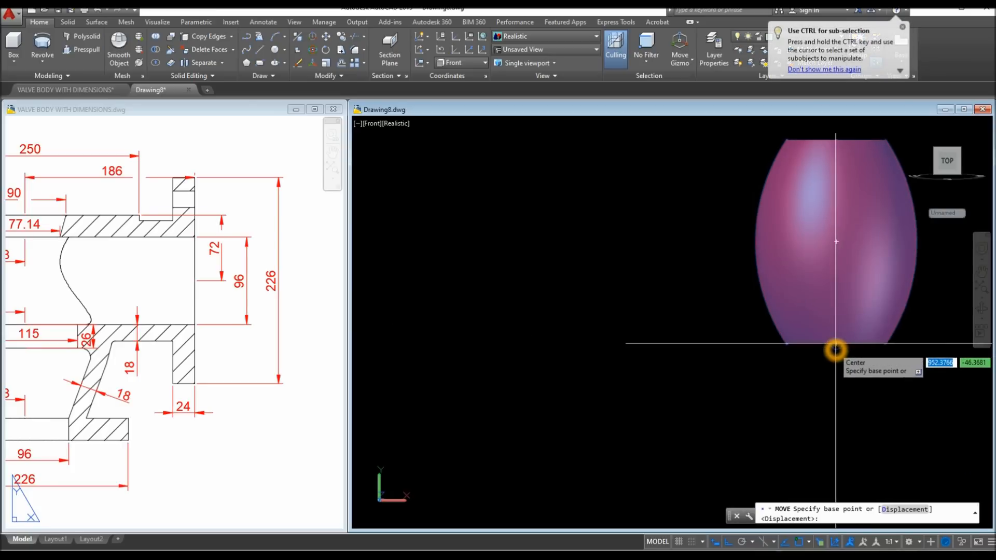
pyautogui.click(835, 350)
pyautogui.scroll(-4, 589, 344)
pyautogui.moveTo(583, 345); pyautogui.dragTo(743, 335, button='middle')
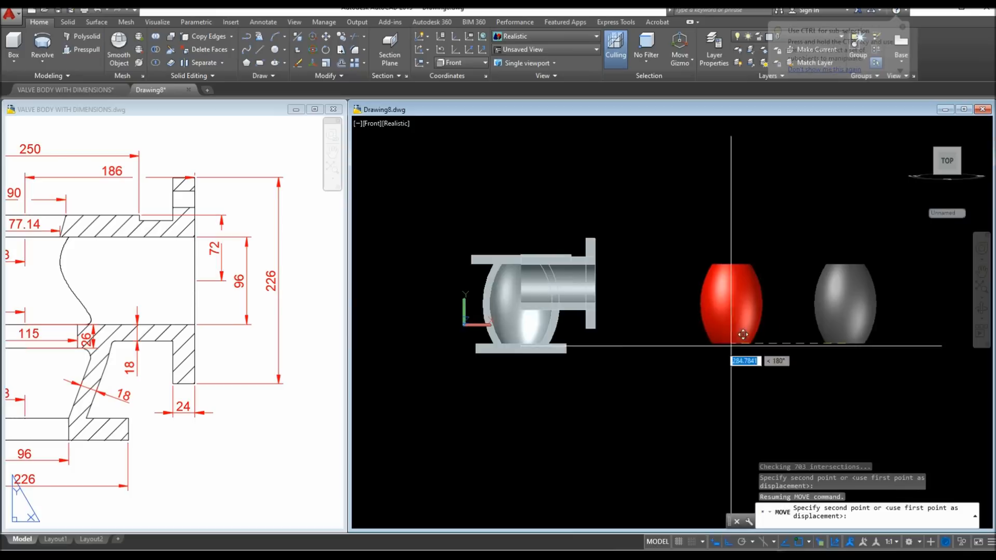
pyautogui.scroll(7, 456, 348)
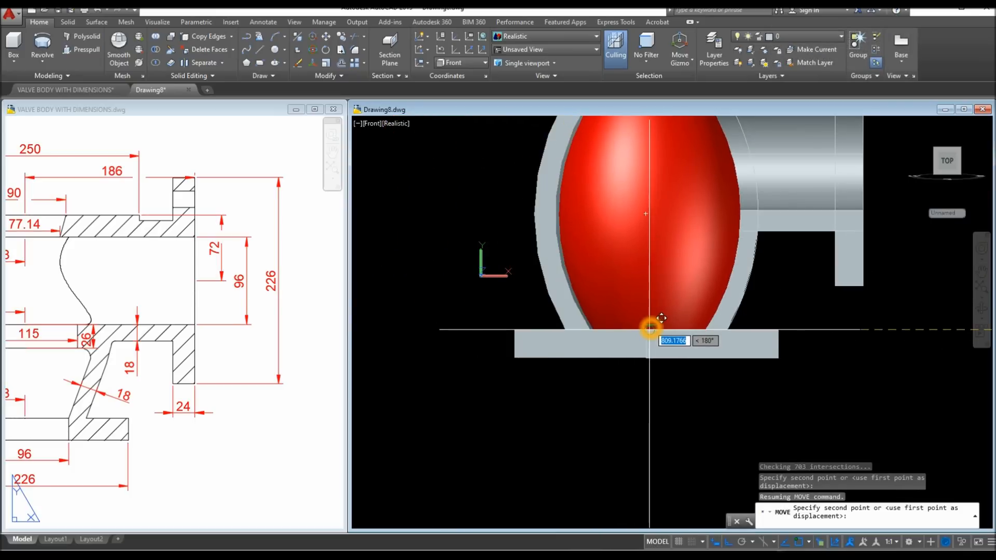
pyautogui.keyDown('shift'); pyautogui.rightClick(649, 329); pyautogui.keyUp('shift')
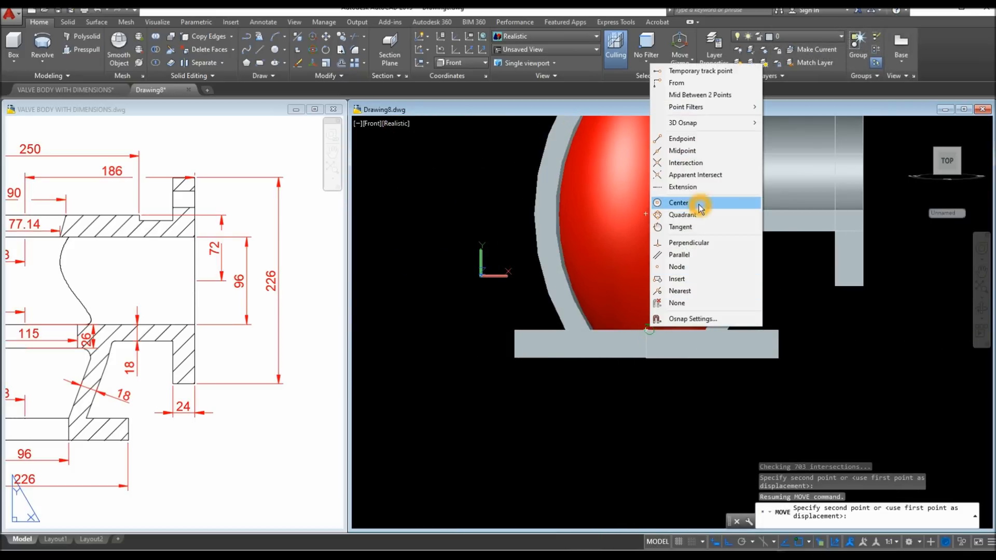
pyautogui.click(680, 200)
pyautogui.click(649, 328)
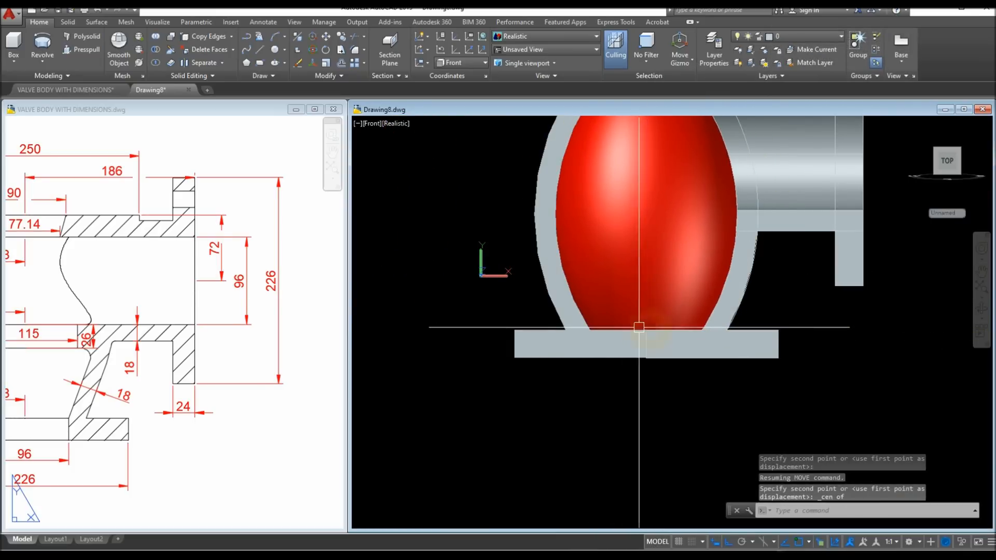
pyautogui.scroll(-5, 498, 322)
pyautogui.scroll(3, 512, 307)
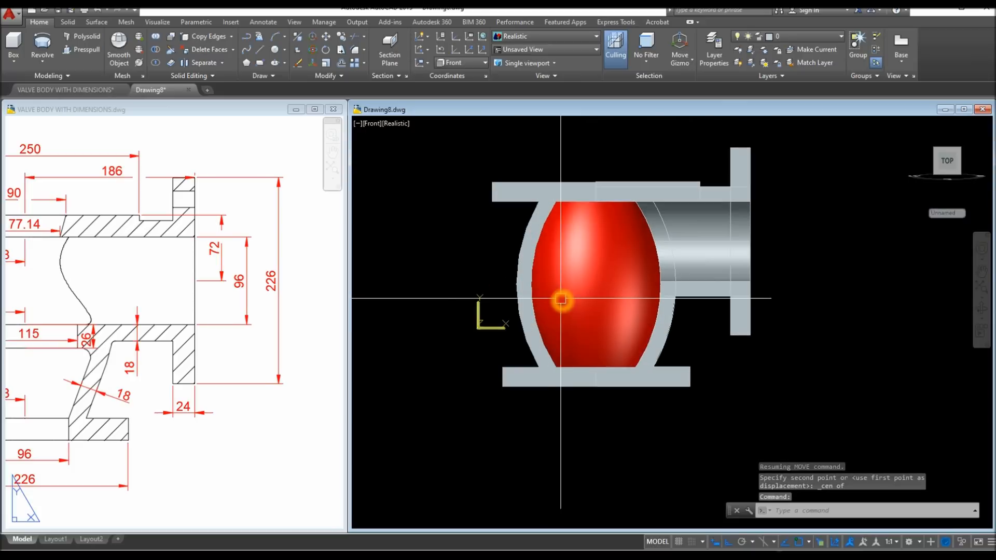
# Step: Subtract the red cavity solid from the sectioned valve body
pyautogui.click(156, 50)
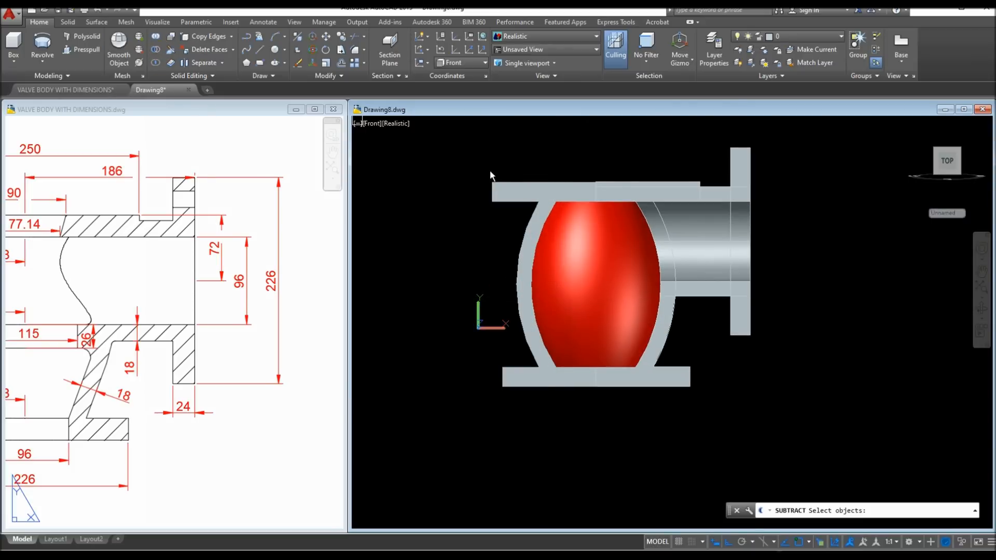
pyautogui.click(518, 251)
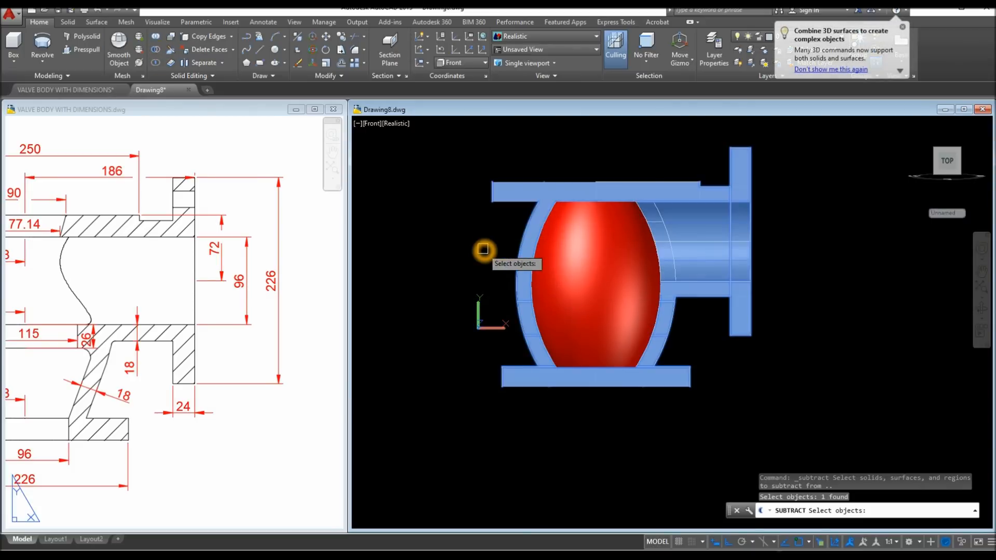
pyautogui.press('Return')
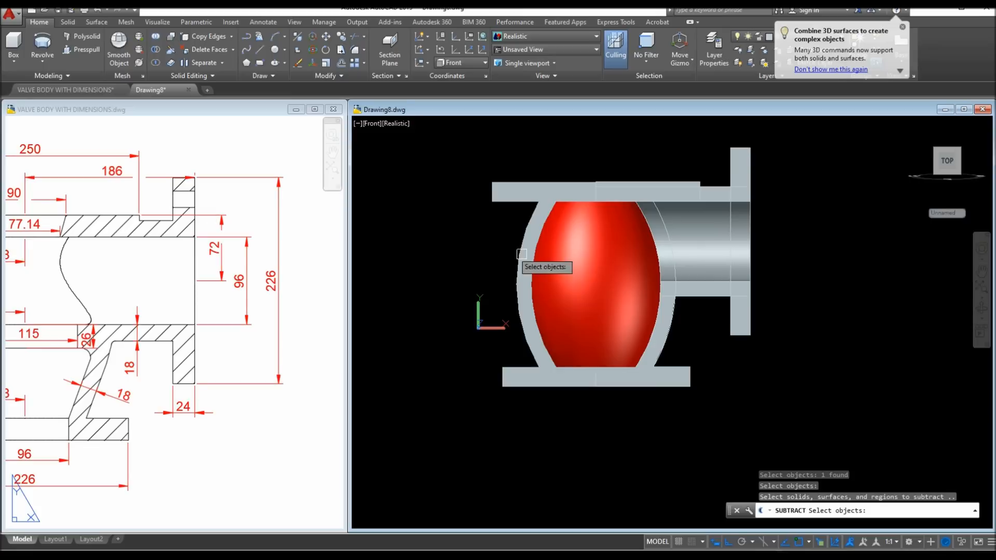
pyautogui.click(593, 248)
pyautogui.press('Return')
pyautogui.press('Return')
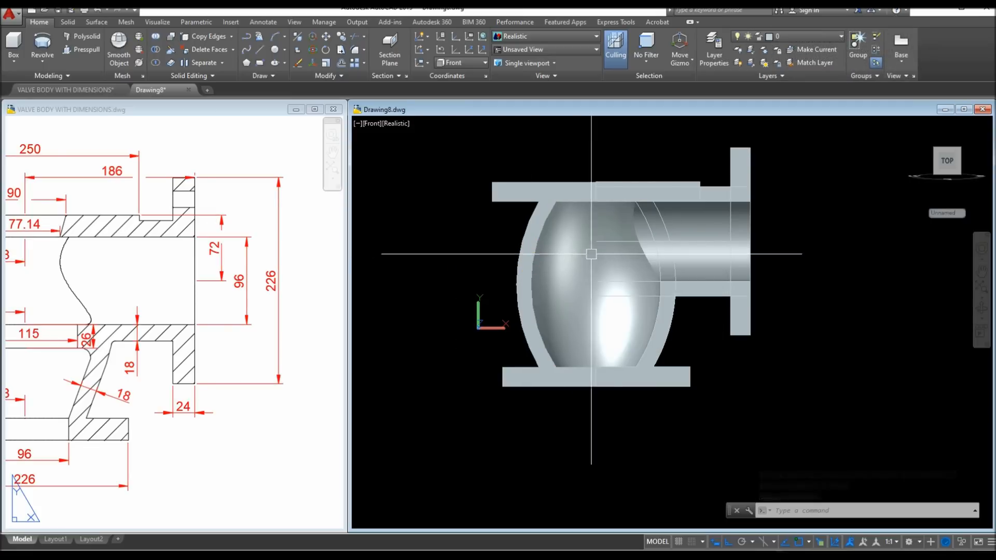
# Step: Move the sectioned valve body horizontally clear of its construction lines
pyautogui.click(524, 244)
pyautogui.rightClick(433, 224)
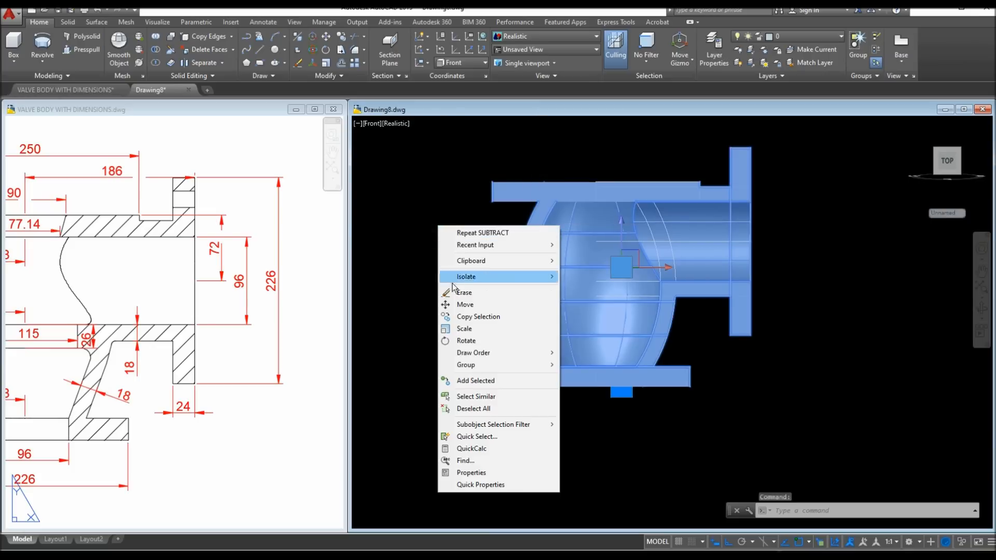
pyautogui.click(462, 301)
pyautogui.click(414, 306)
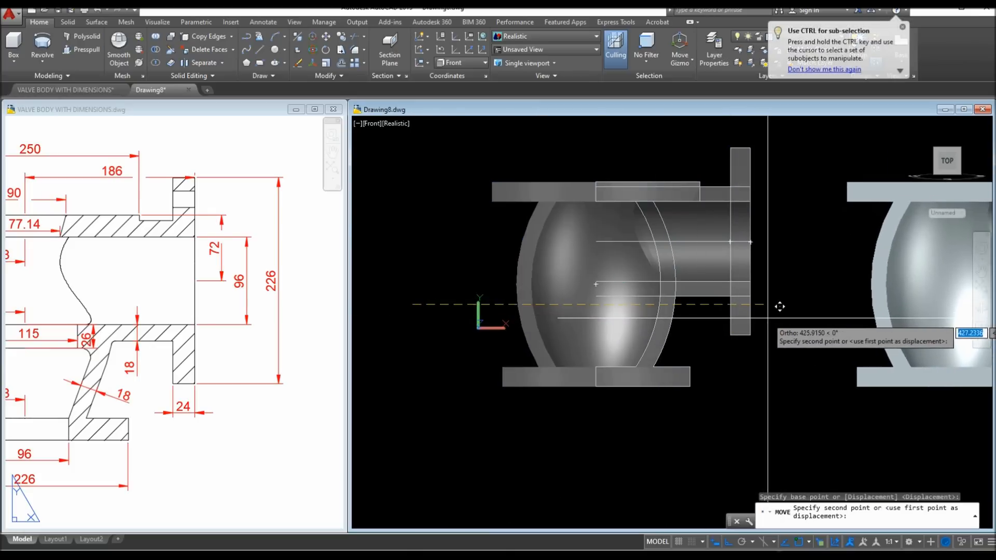
pyautogui.click(784, 316)
# Step: Erase all the leftover profile lines and arcs, including the remaining line at the side flange
pyautogui.click(744, 415)
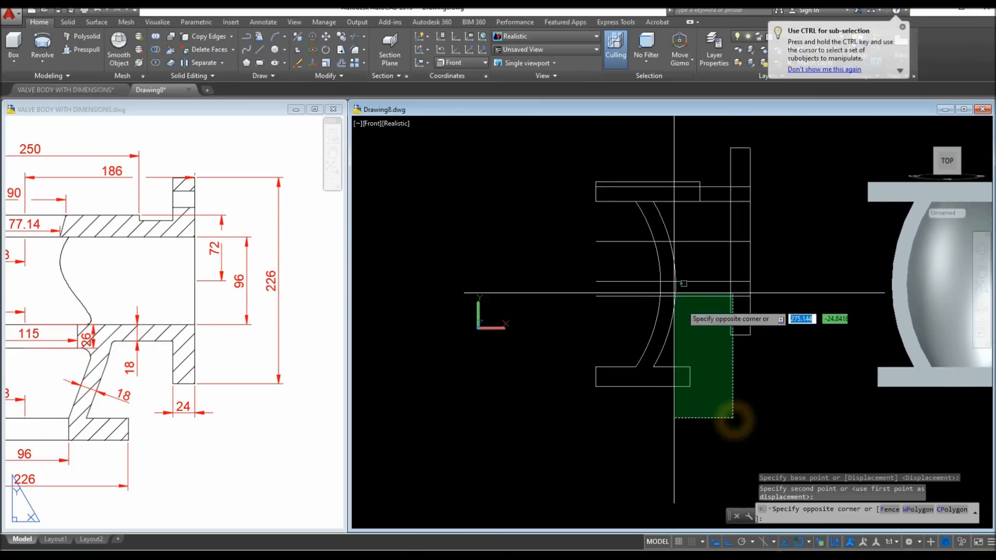
pyautogui.click(523, 155)
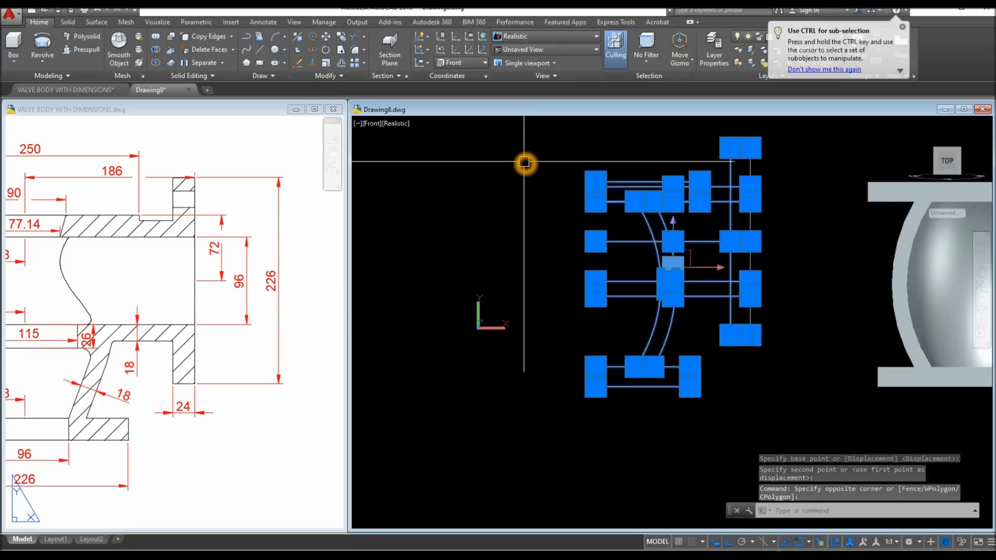
pyautogui.press('Delete')
pyautogui.moveTo(547, 202); pyautogui.dragTo(435, 226, button='middle')
pyautogui.click(630, 249)
pyautogui.press('Delete')
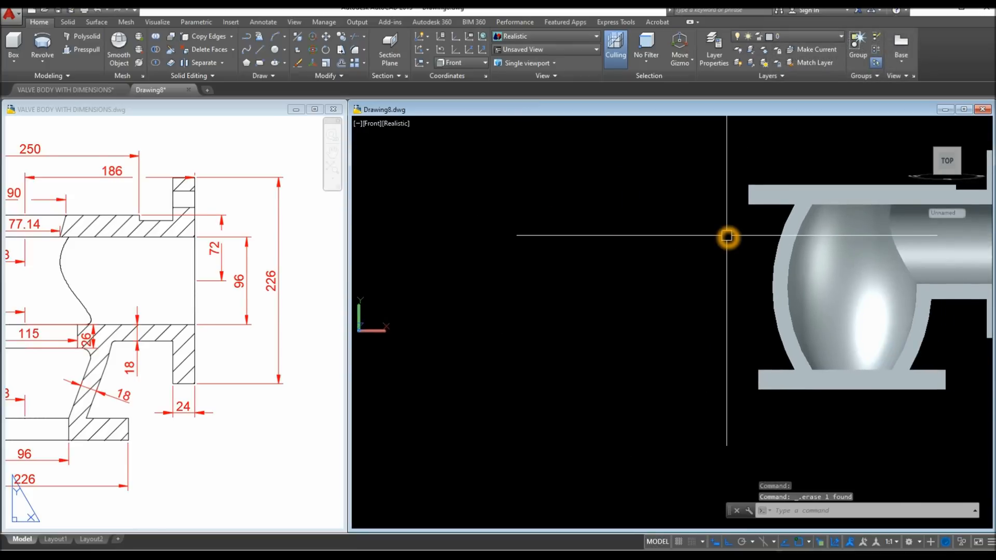
# Step: Copy the curved inner wall edge opposite the side pipe in place, using the upper flange's step corner as base and second point
pyautogui.moveTo(733, 264); pyautogui.dragTo(487, 259, button='middle')
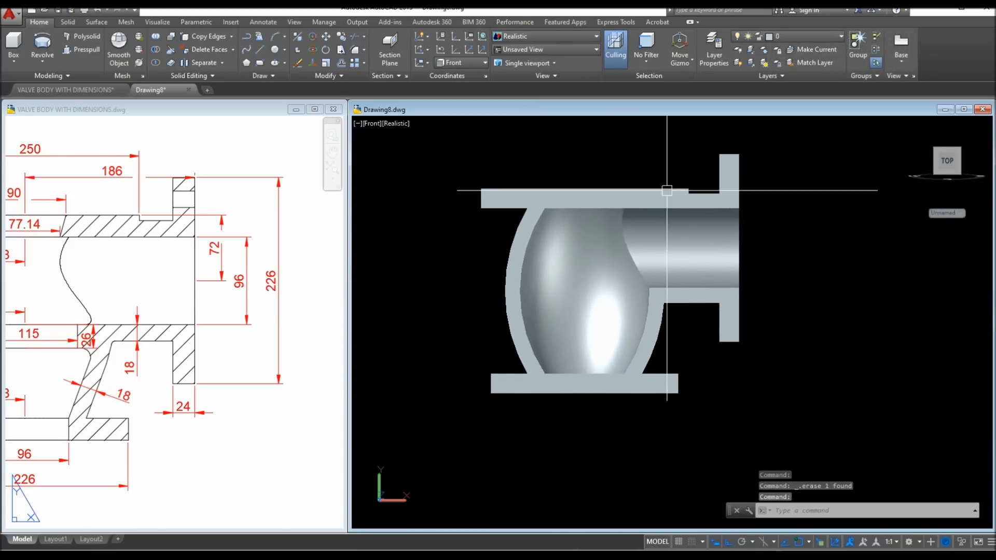
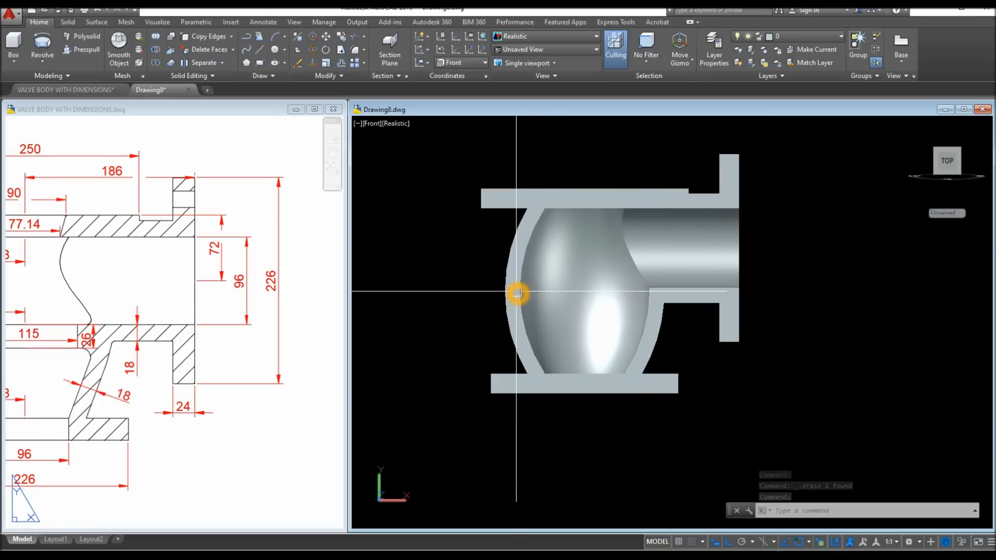
pyautogui.scroll(5, 519, 292)
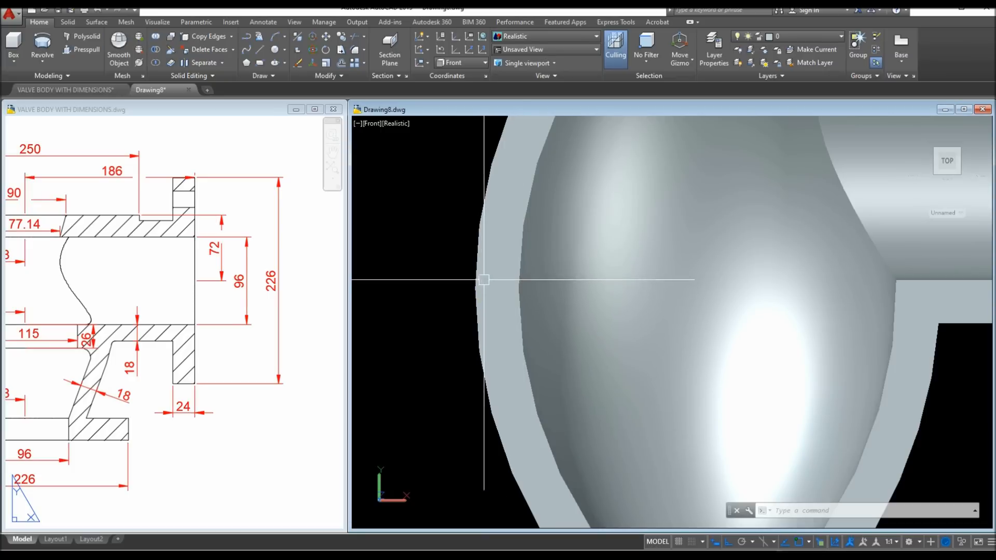
pyautogui.scroll(-3, 484, 279)
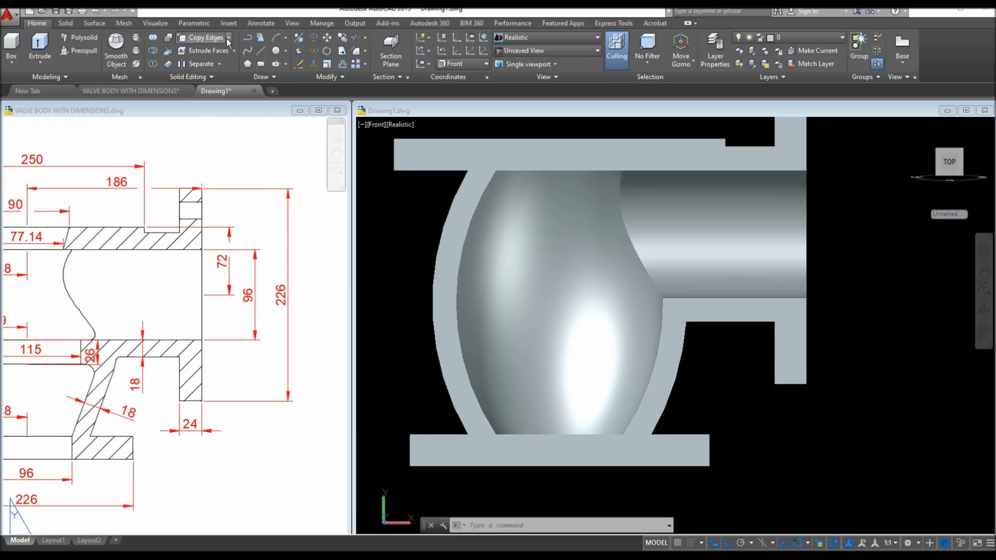
pyautogui.click(228, 37)
pyautogui.click(230, 38)
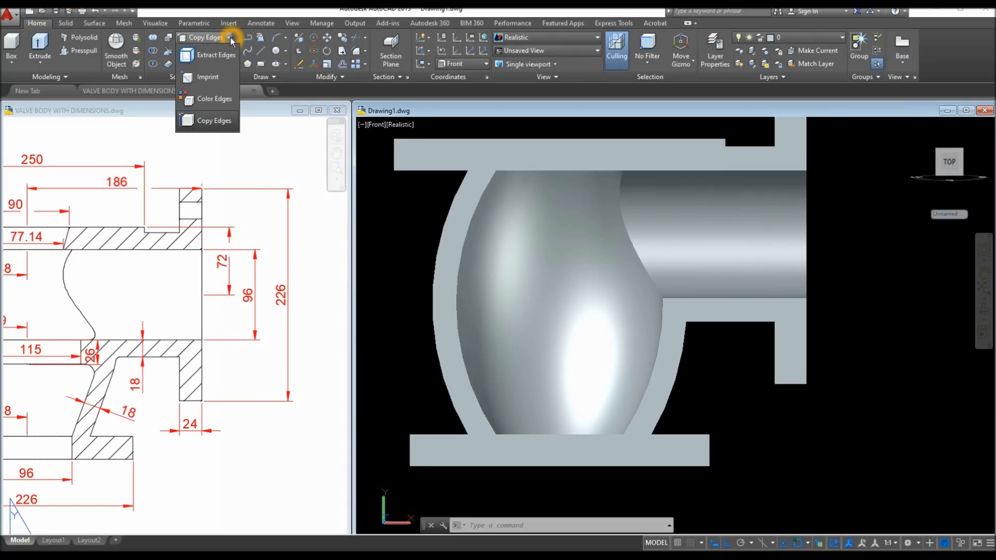
pyautogui.click(219, 121)
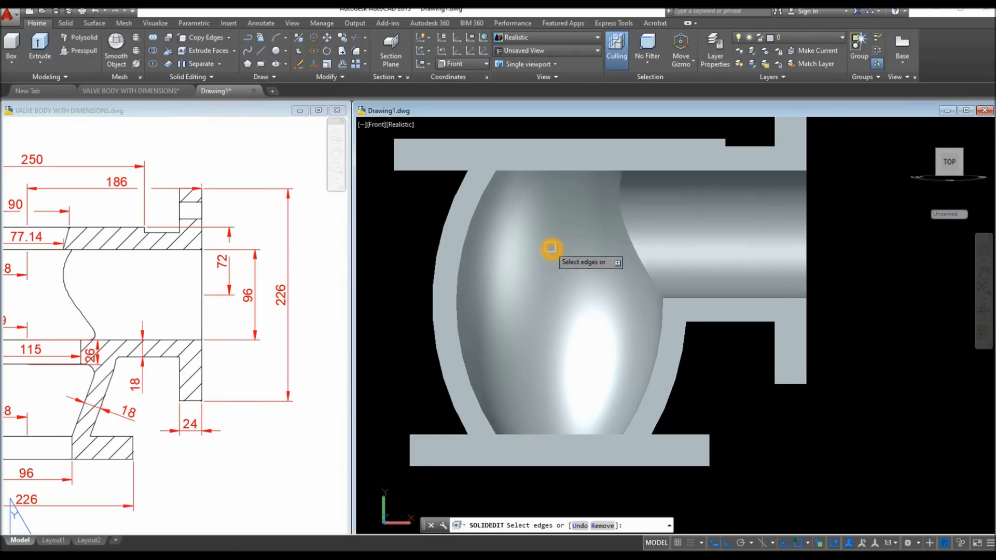
pyautogui.rightClick(409, 228)
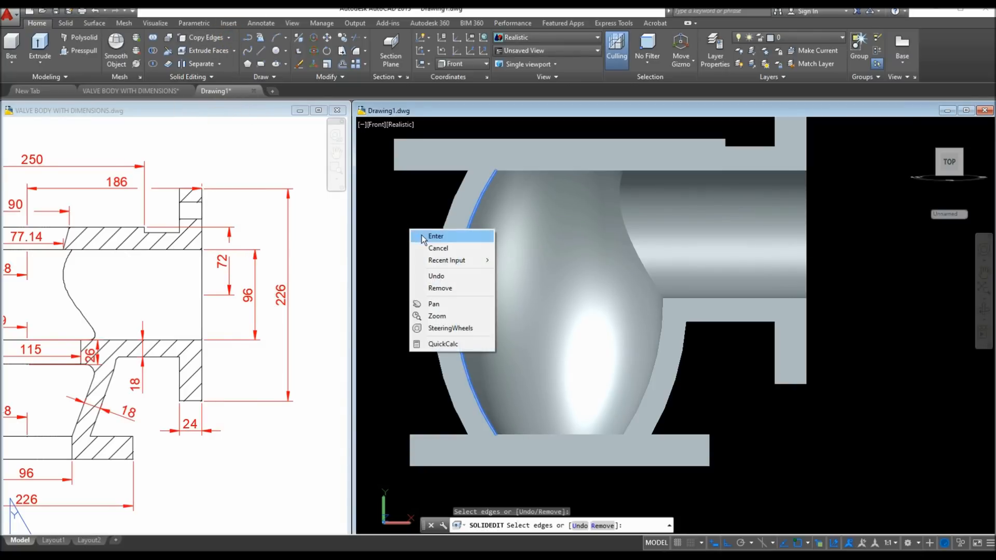
pyautogui.click(421, 236)
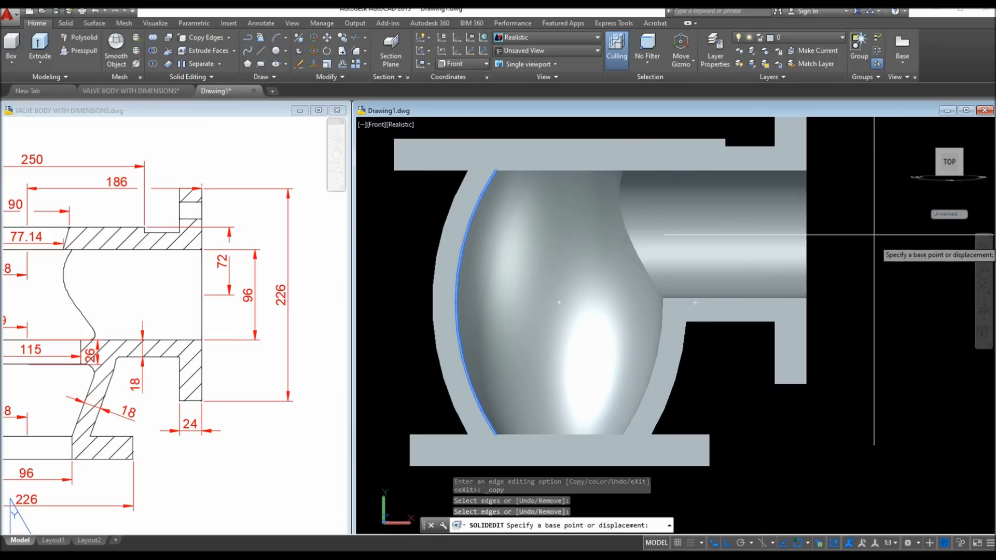
pyautogui.click(725, 139)
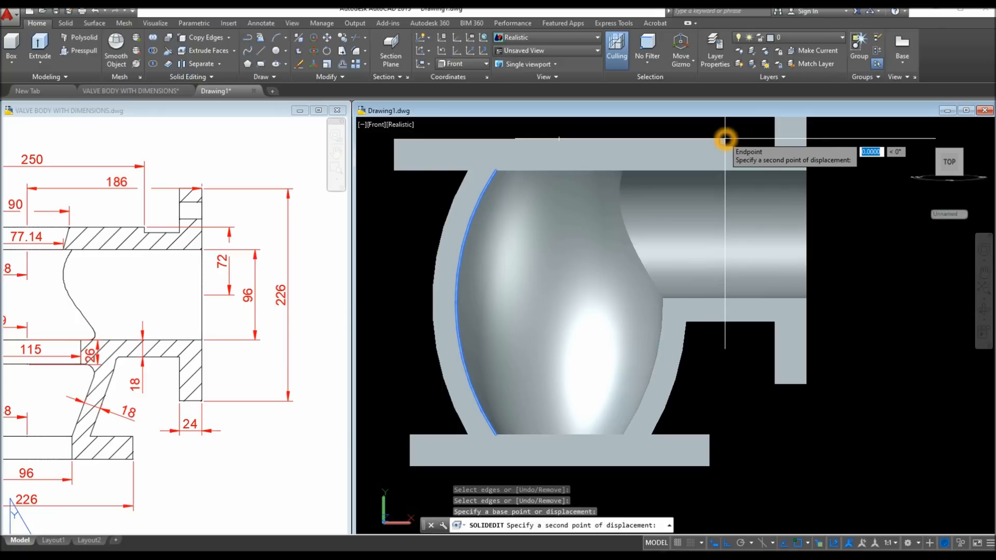
pyautogui.click(725, 139)
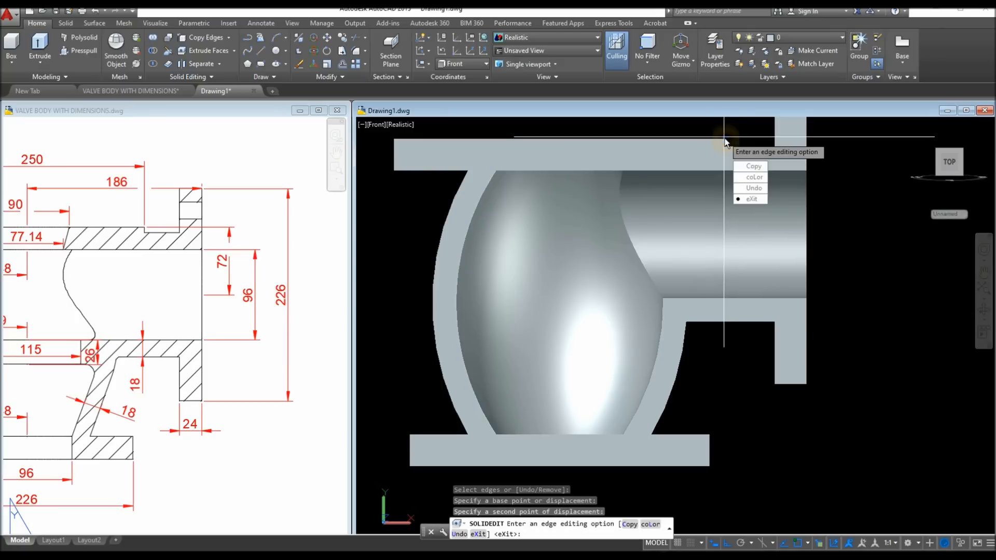
pyautogui.click(749, 199)
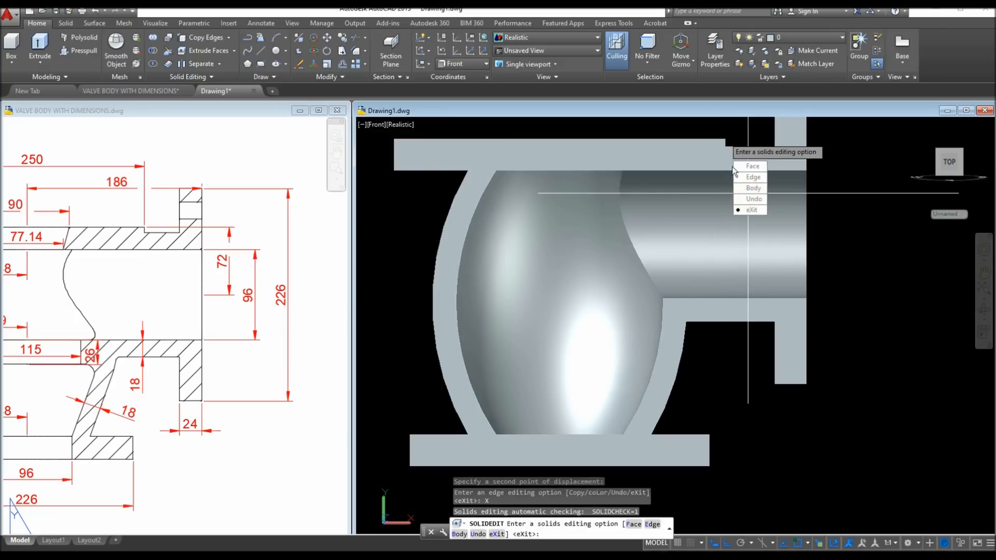
pyautogui.click(754, 209)
# Step: Assign the copied inner wall arc to Layer1
pyautogui.click(498, 173)
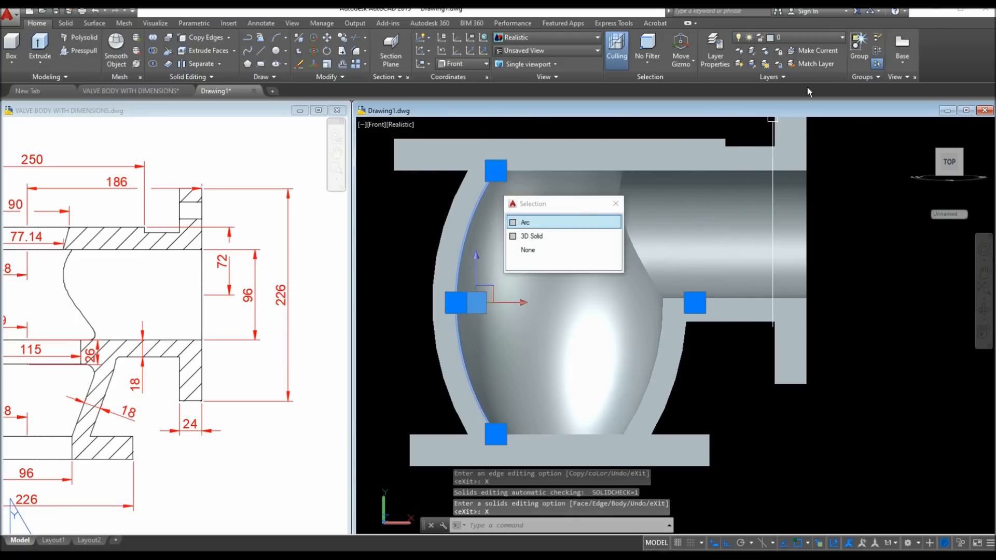
pyautogui.click(816, 43)
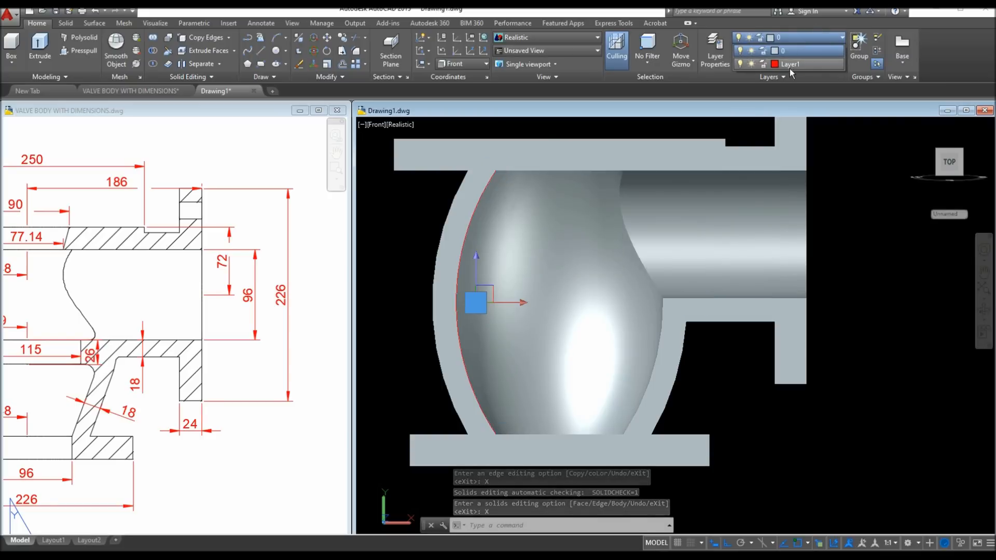
# Step: Assign the copied arc on the left inner wall to Layer1, and make Layer1 the current layer
pyautogui.click(803, 60)
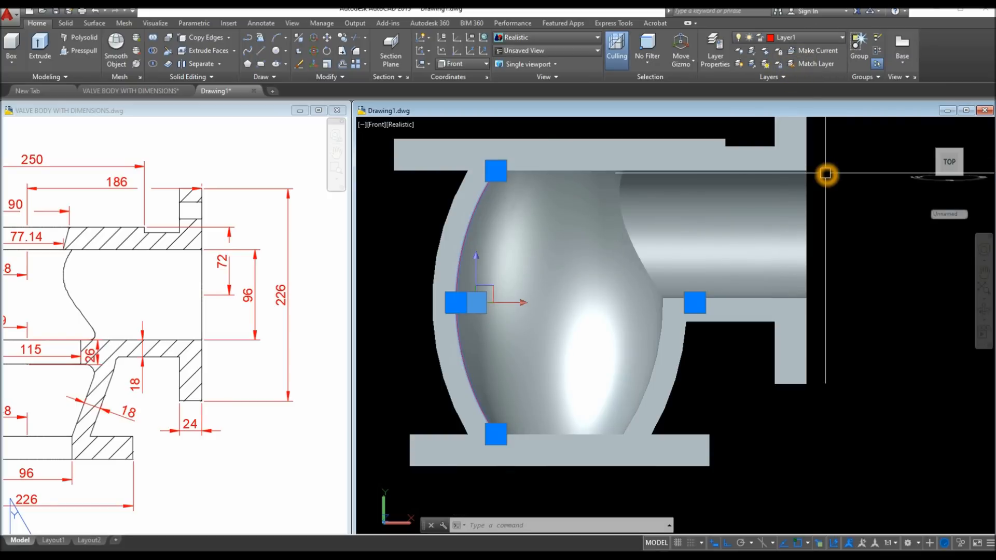
pyautogui.press('Escape')
pyautogui.click(830, 35)
pyautogui.click(814, 61)
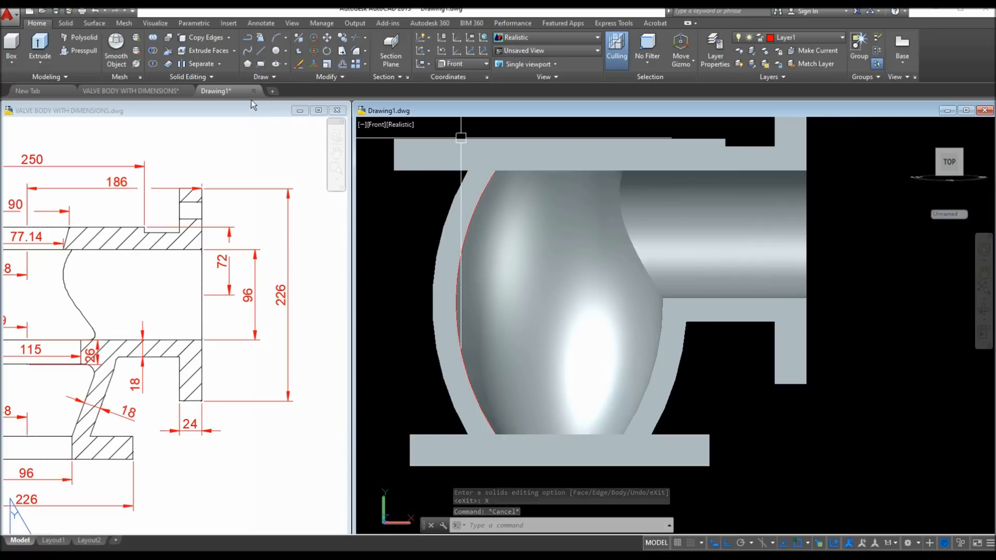
# Step: Copy the curved inner edge of the body's right wall in place, using the same base and second point
pyautogui.click(231, 44)
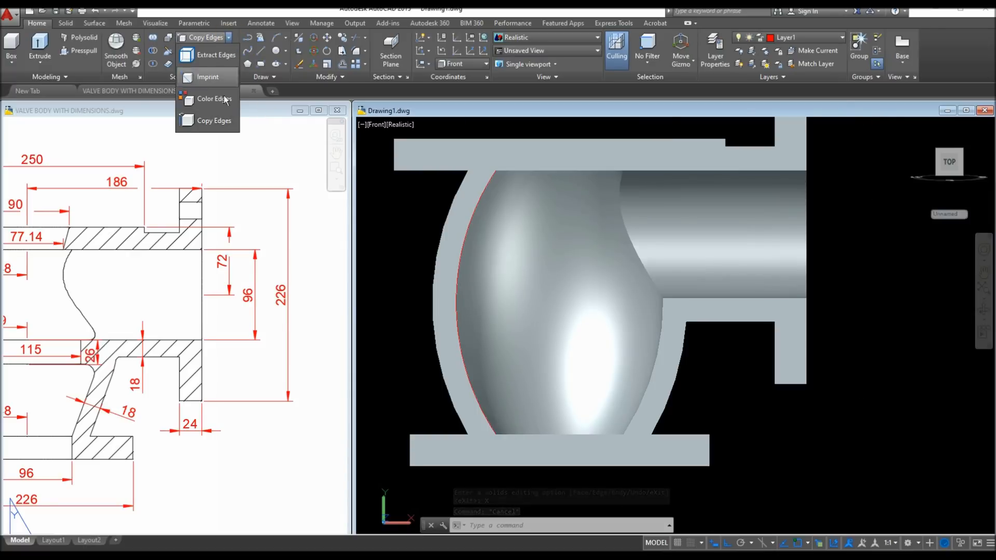
pyautogui.click(220, 122)
pyautogui.rightClick(710, 338)
pyautogui.click(734, 344)
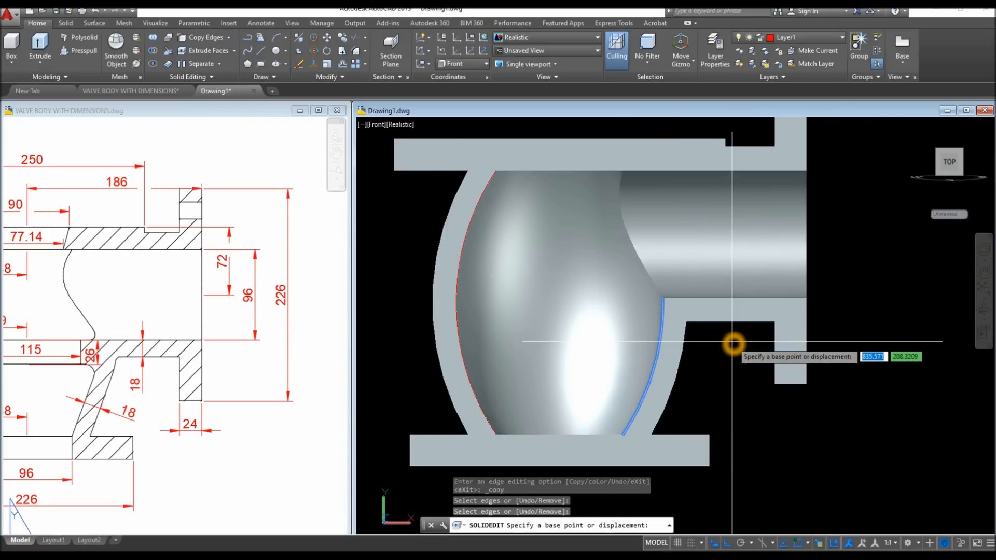
pyautogui.click(685, 322)
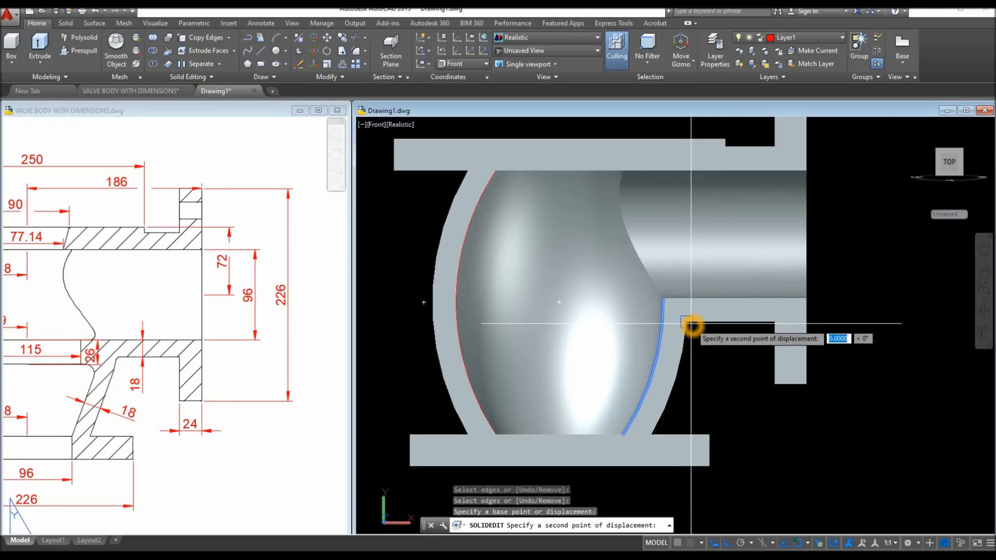
pyautogui.click(691, 325)
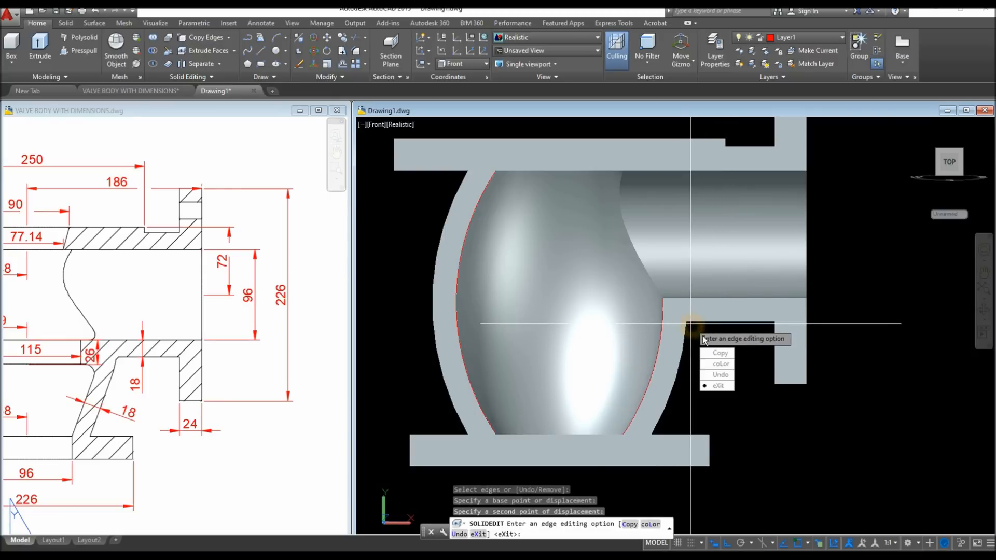
pyautogui.click(721, 387)
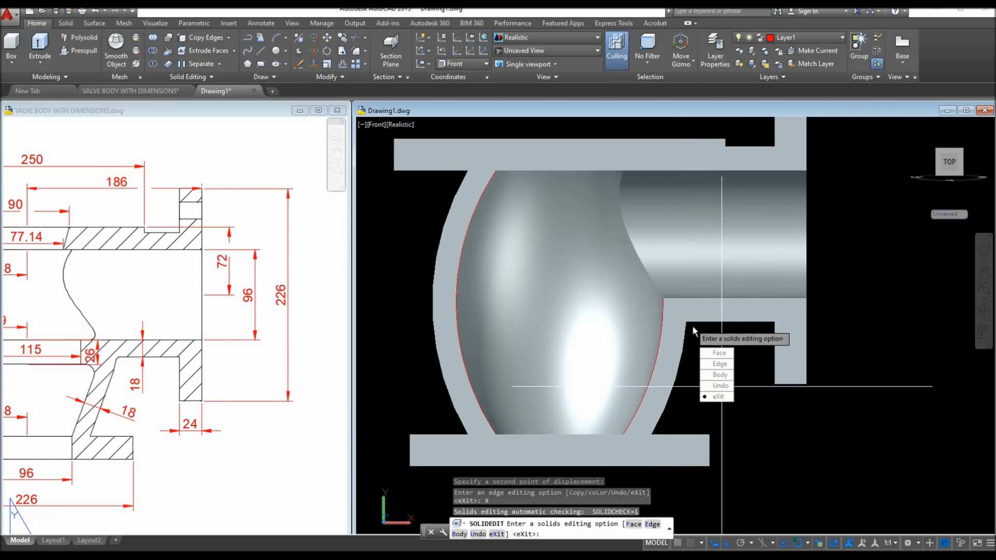
pyautogui.click(718, 397)
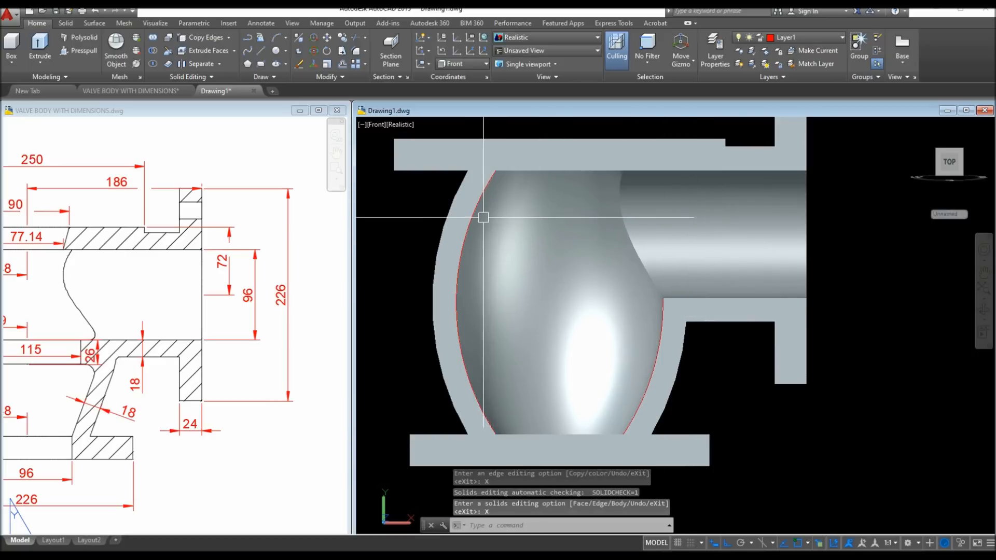
# Step: Offset the left inner arc outward by 9 into the wall thickness
pyautogui.write('o')
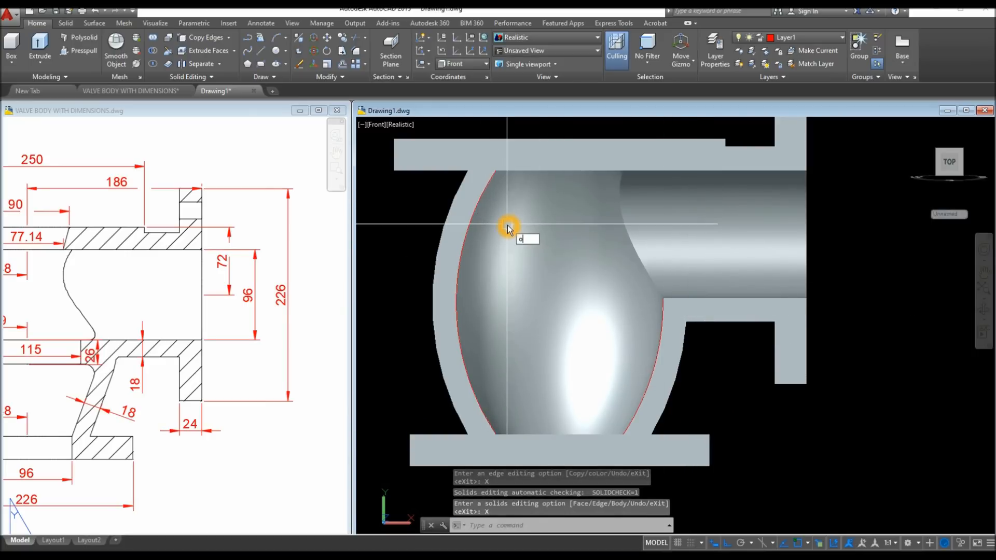
pyautogui.press('Return')
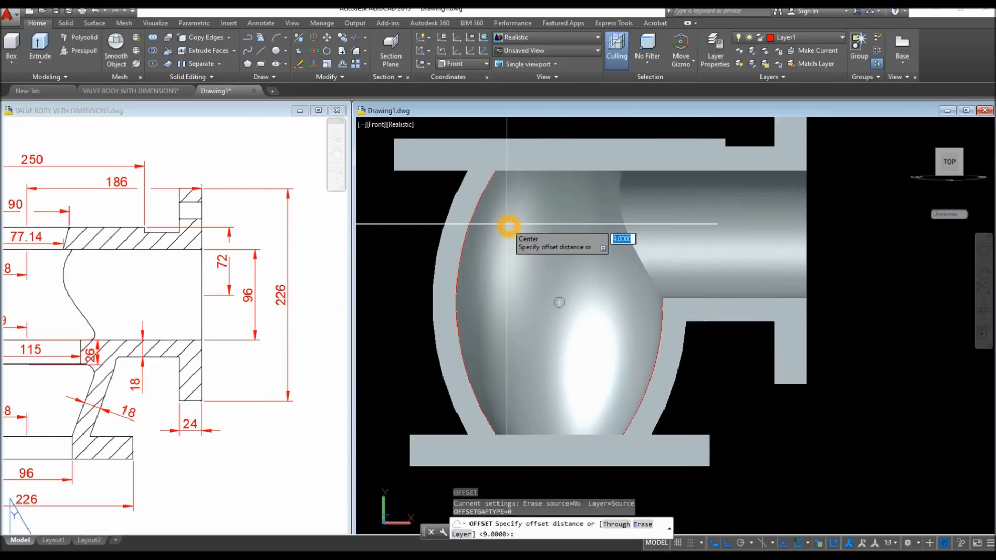
pyautogui.press('Return')
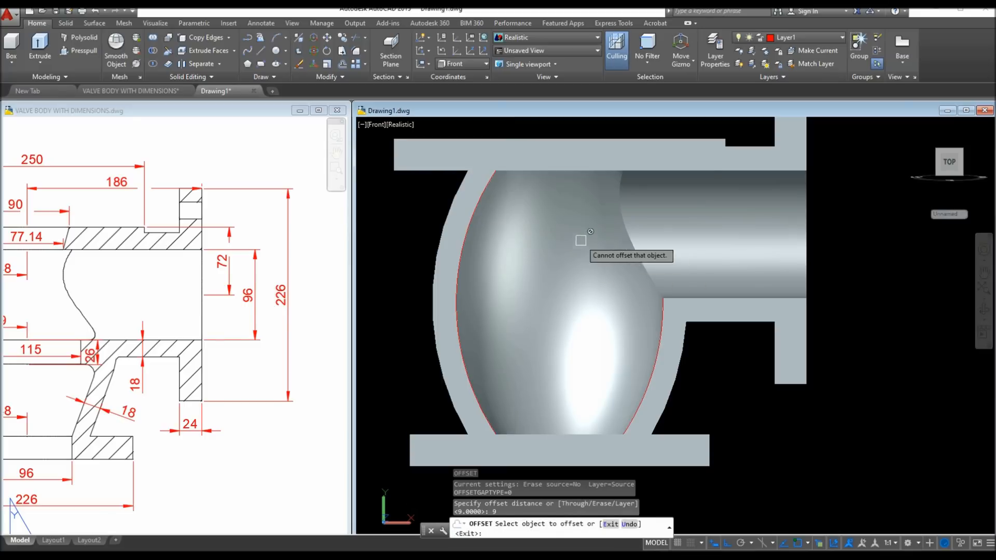
pyautogui.click(470, 220)
pyautogui.click(498, 260)
pyautogui.click(418, 222)
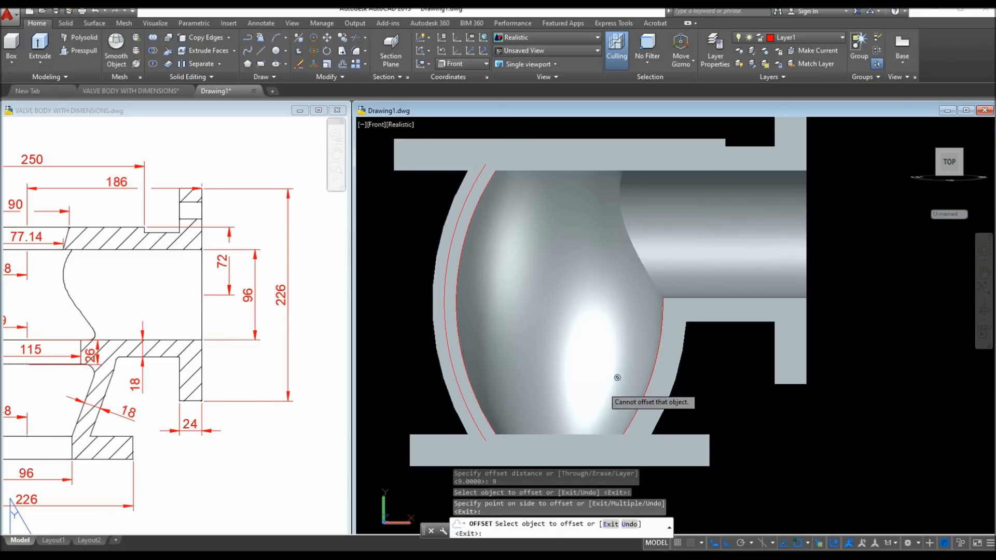
# Step: Try to offset the right inner arc by 9, and erase the resulting copy
pyautogui.click(658, 356)
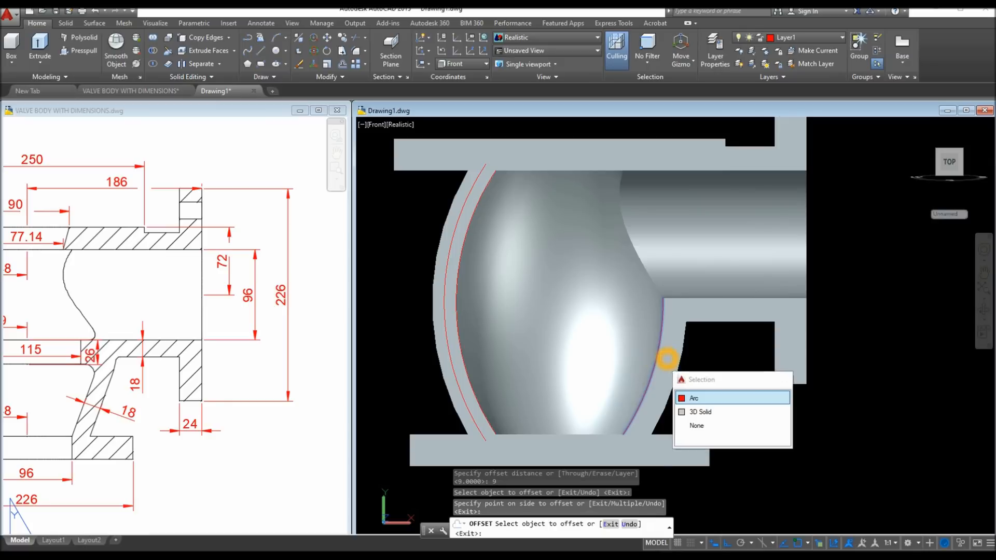
pyautogui.press('Return')
pyautogui.click(665, 357)
pyautogui.press('Escape')
pyautogui.press('Escape')
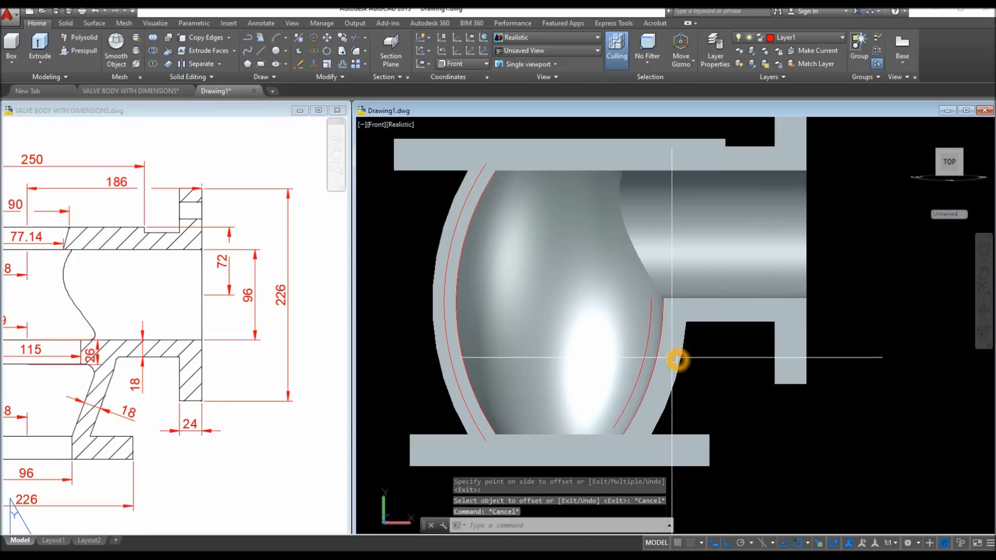
pyautogui.click(642, 351)
pyautogui.press('Delete')
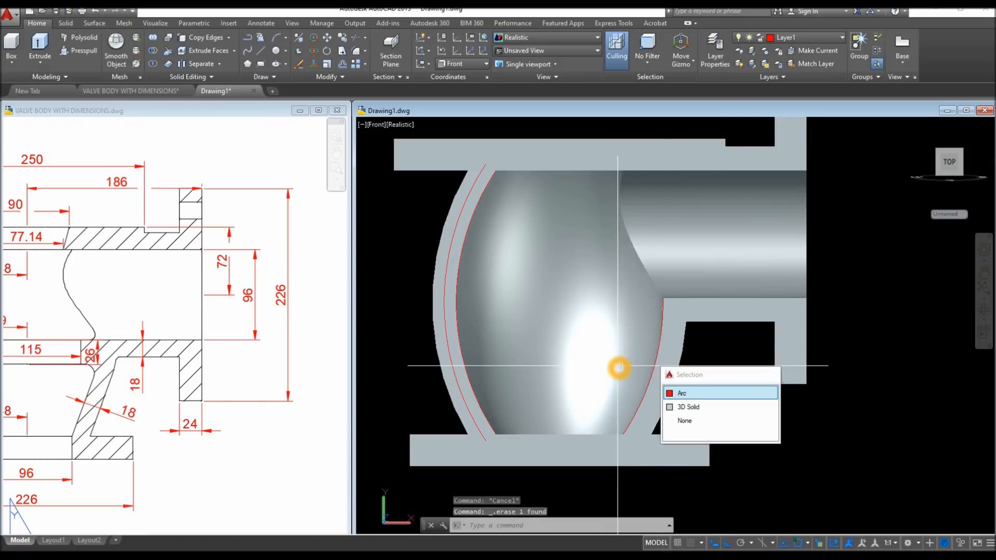
# Step: Retry the 9 unit offset of the right inner arc, and erase that copy as well
pyautogui.write('o')
pyautogui.press('Return')
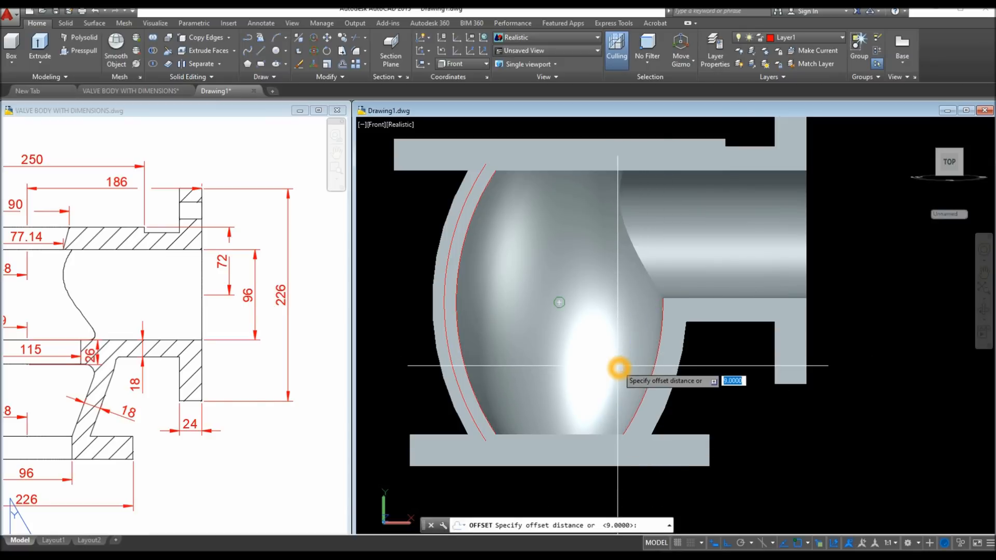
pyautogui.press('Return')
pyautogui.click(670, 308)
pyautogui.click(666, 317)
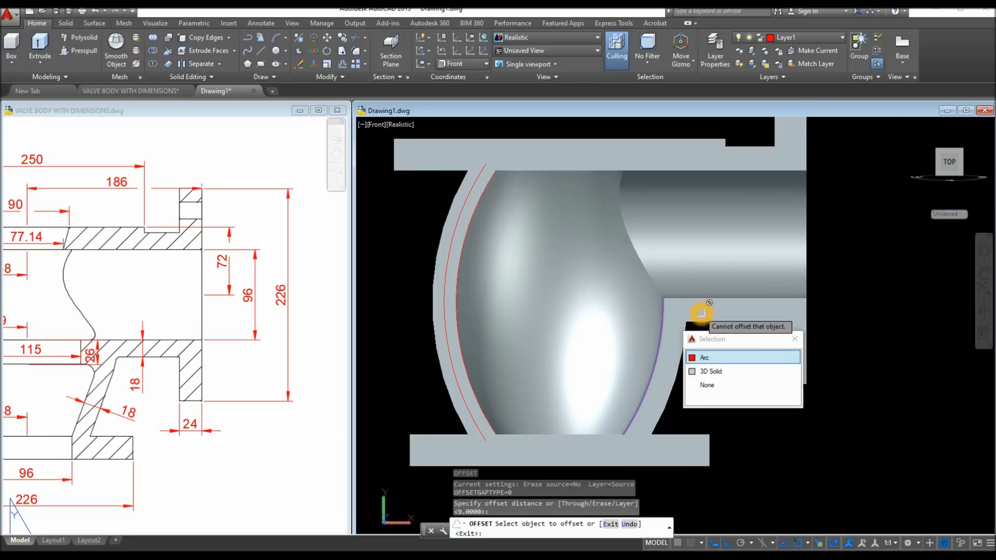
pyautogui.click(704, 357)
pyautogui.click(699, 312)
pyautogui.press('Escape')
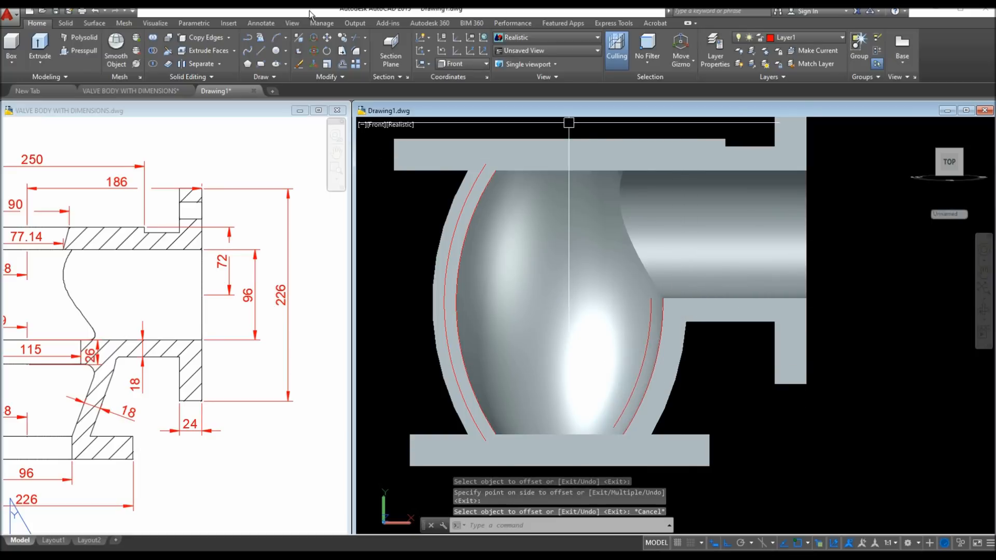
pyautogui.click(644, 354)
pyautogui.press('Delete')
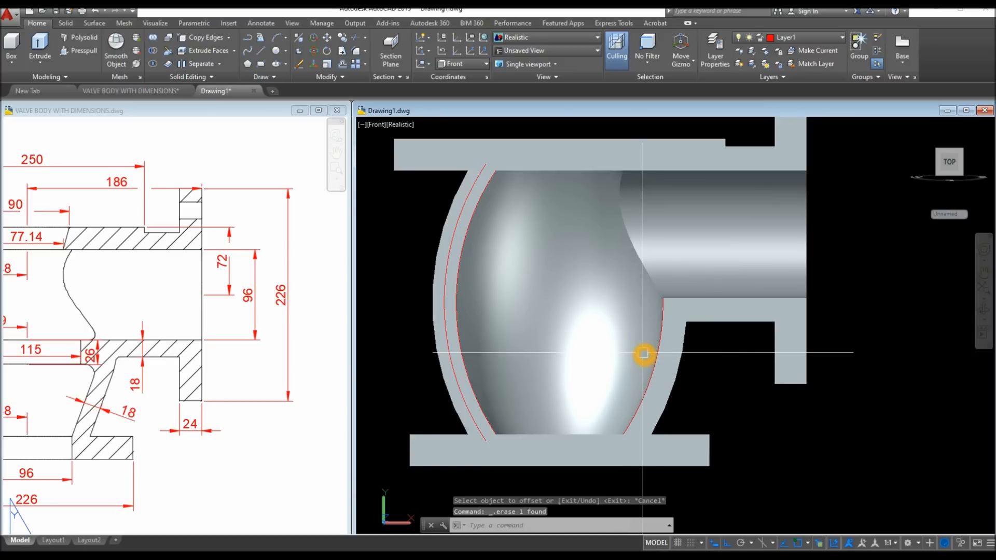
# Step: Offset the right inner arc outward by 9 to the middle of the wall
pyautogui.press('Return')
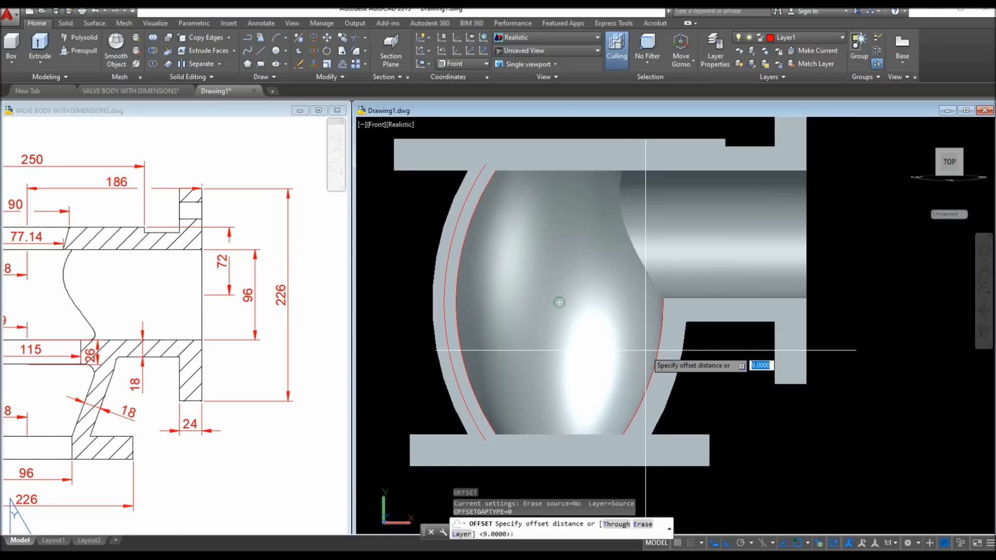
pyautogui.rightClick(646, 351)
pyautogui.click(672, 358)
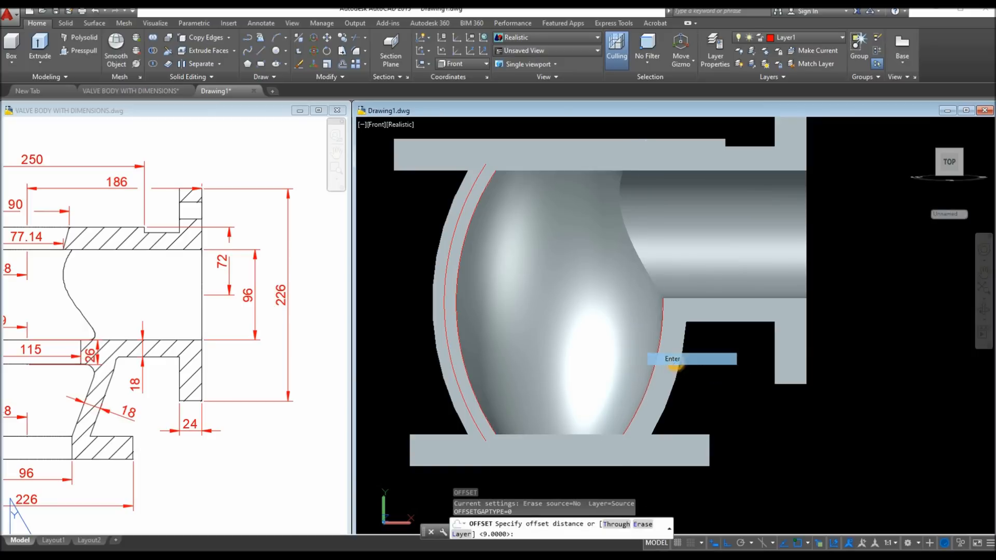
pyautogui.click(657, 374)
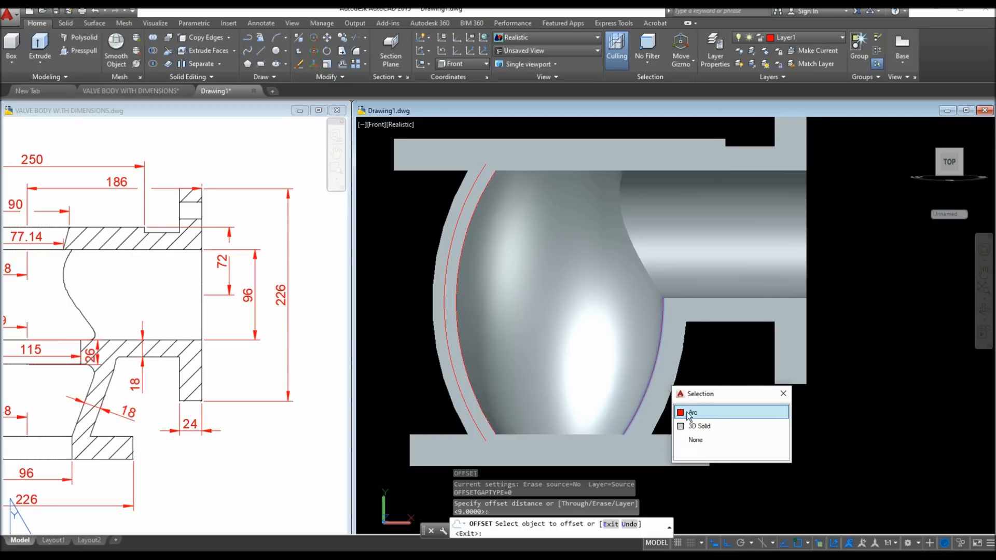
pyautogui.click(705, 371)
pyautogui.rightClick(704, 375)
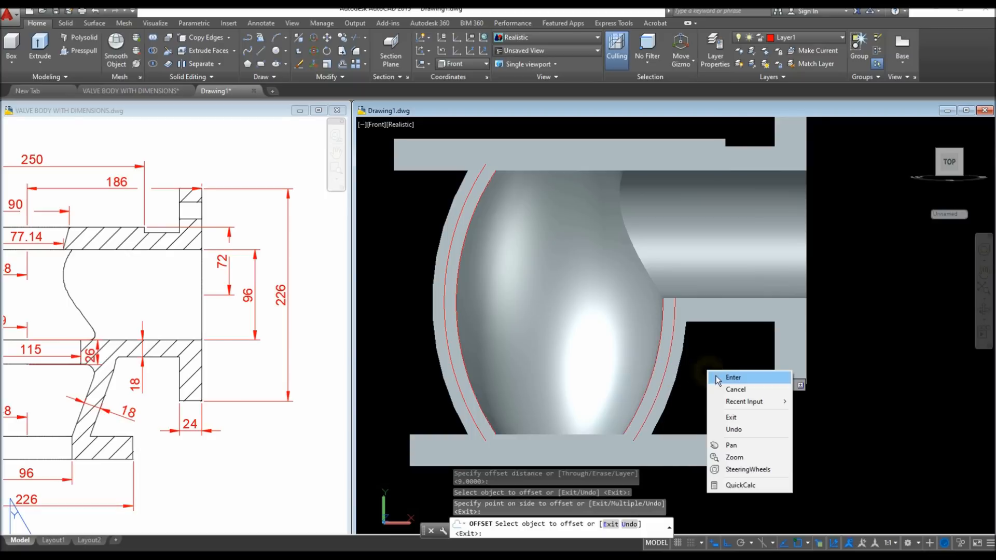
pyautogui.click(722, 374)
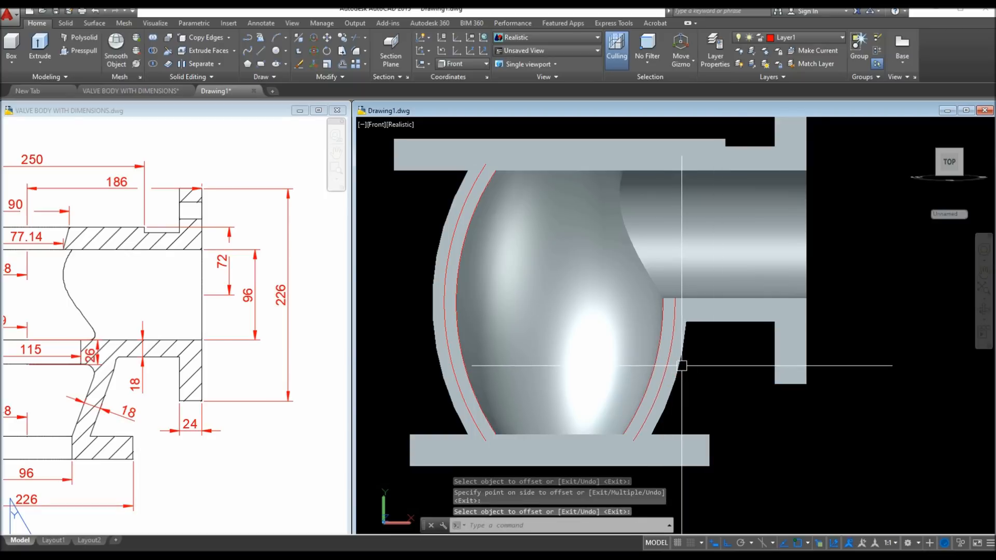
# Step: Draw a horizontal line about 227 long from the upper end of the right offset arc leftward past the body's outer wall
pyautogui.press('Return')
pyautogui.write('l')
pyautogui.press('Return')
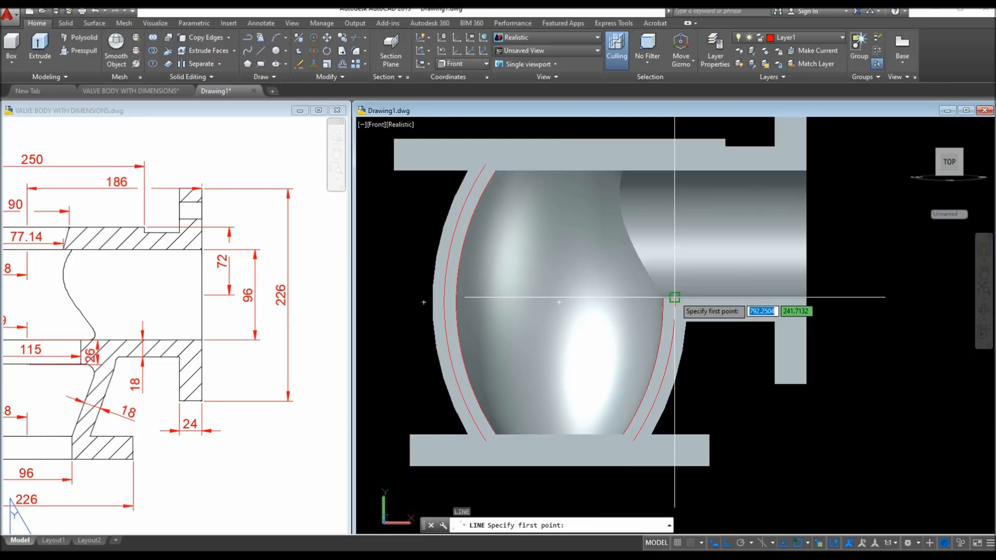
pyautogui.click(675, 298)
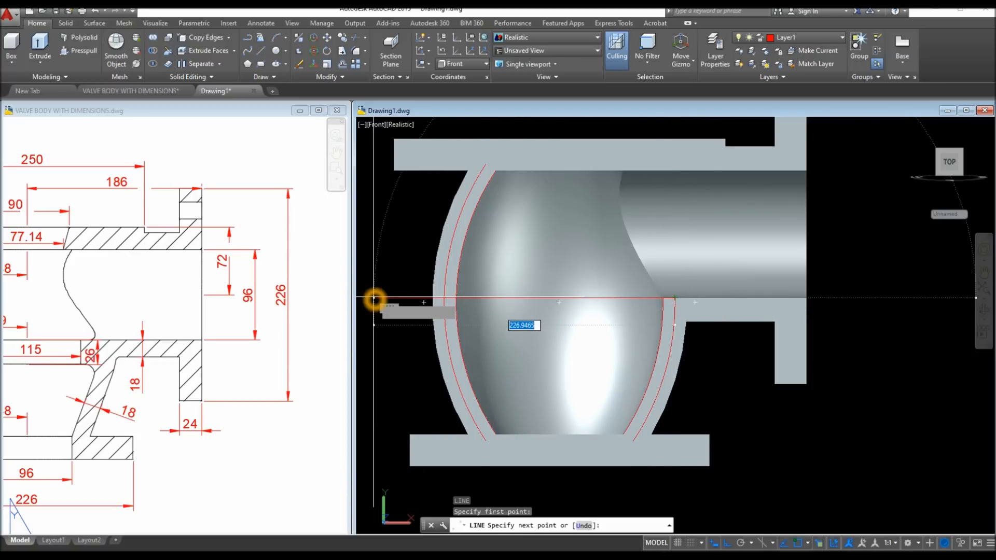
pyautogui.click(373, 297)
pyautogui.rightClick(401, 296)
pyautogui.click(404, 297)
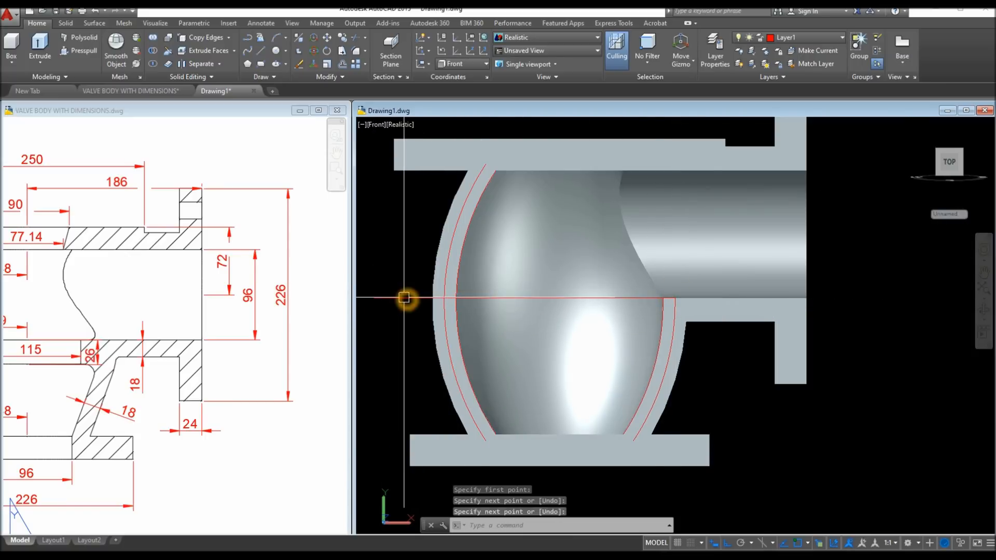
# Step: Trim the horizontal line's overhang beyond the left offset arc
pyautogui.write('TR')
pyautogui.press('Return')
pyautogui.press('Return')
pyautogui.click(448, 298)
pyautogui.scroll(4, 448, 299)
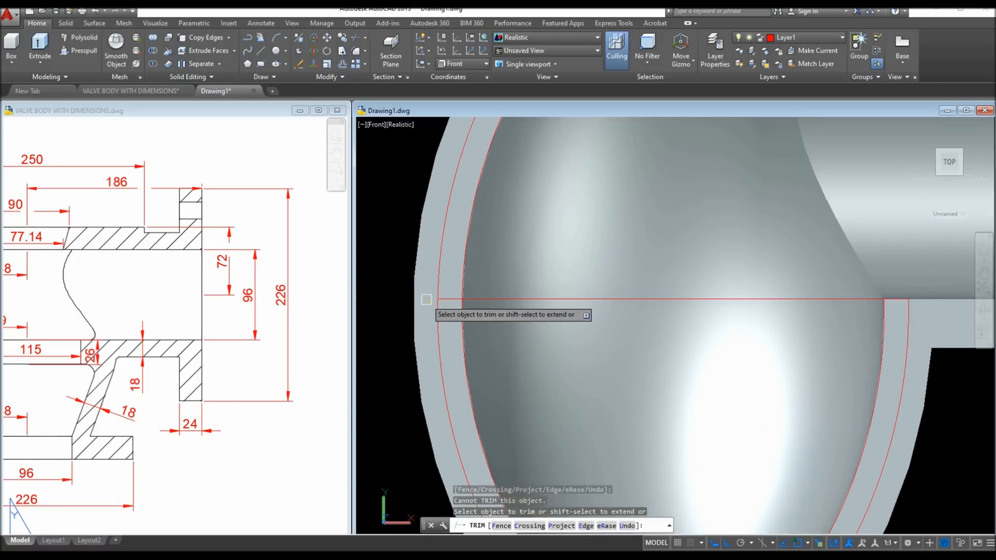
pyautogui.scroll(-4, 420, 301)
pyautogui.scroll(4, 632, 305)
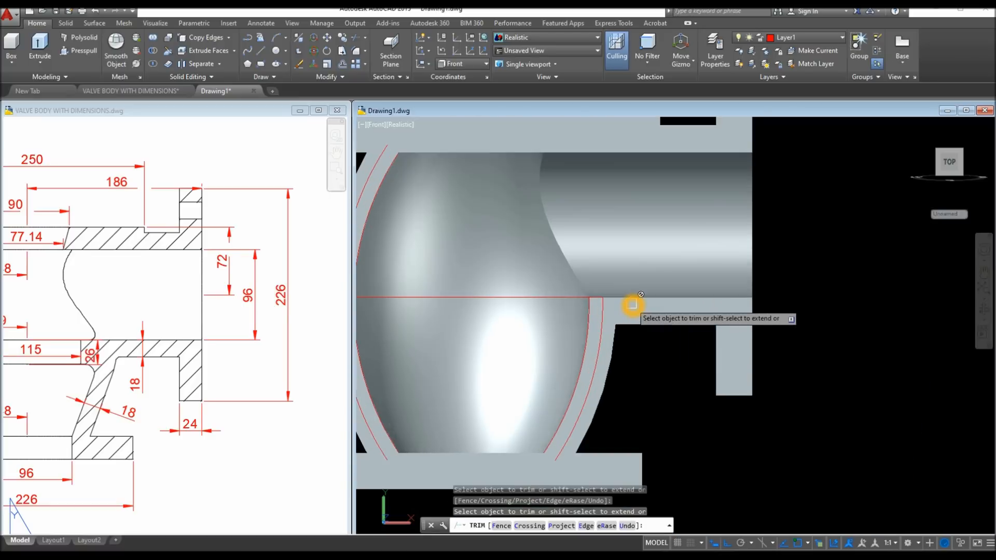
pyautogui.rightClick(649, 342)
pyautogui.click(674, 455)
pyautogui.moveTo(489, 323); pyautogui.dragTo(549, 320)
pyautogui.press('Return')
pyautogui.press('Return')
# Step: Erase the two original arcs on the left and right inner walls
pyautogui.click(415, 313)
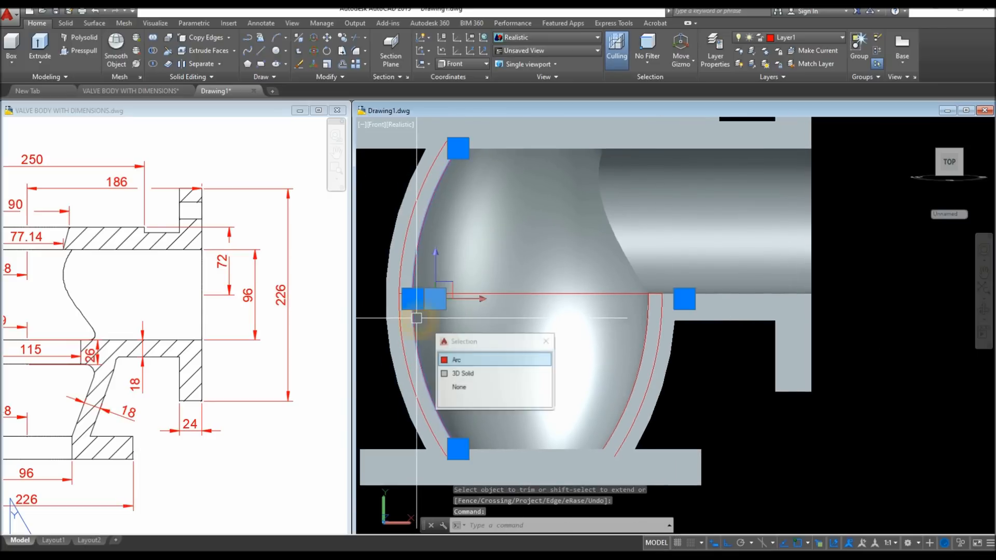
pyautogui.click(645, 329)
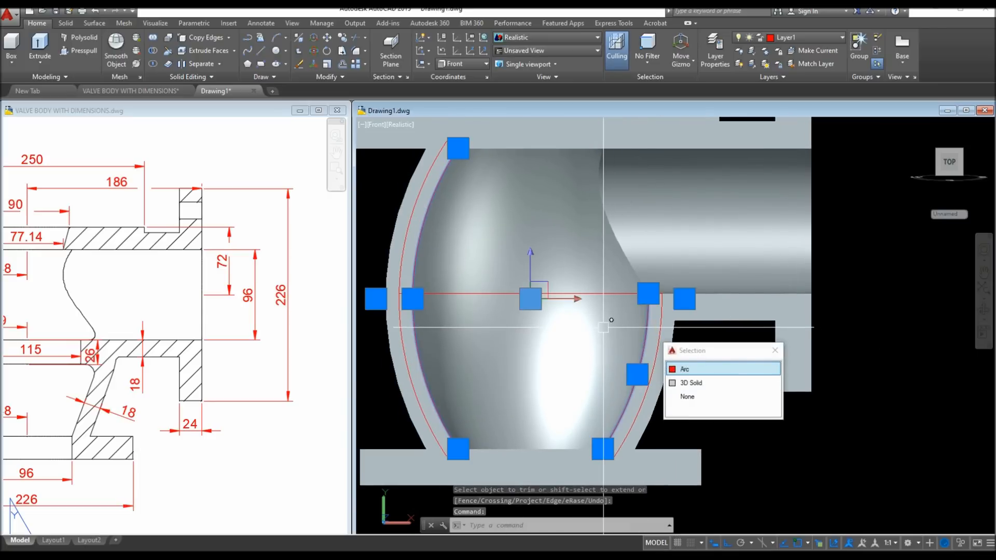
pyautogui.press('Delete')
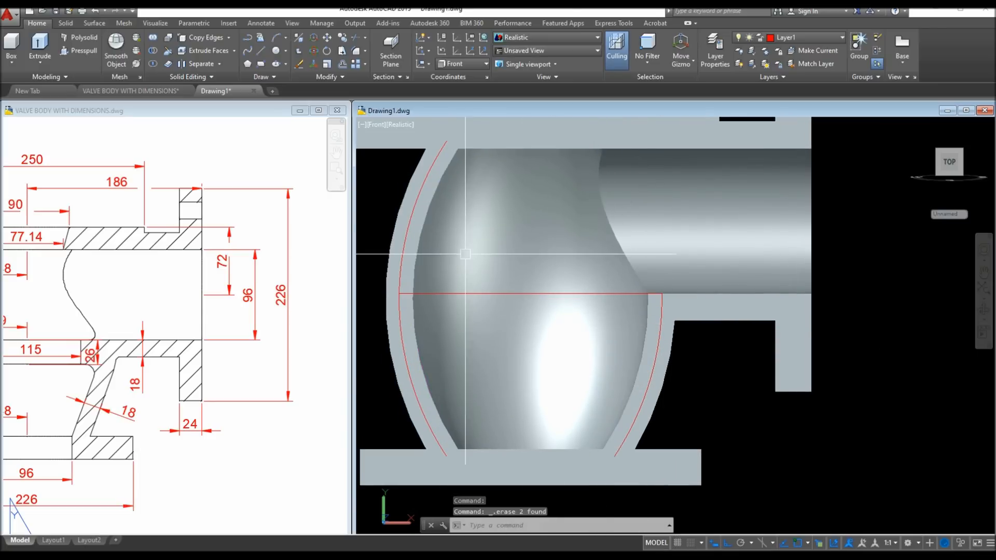
# Step: Switch the model viewport to the SE Isometric view, framing the body's cut face
pyautogui.click(381, 126)
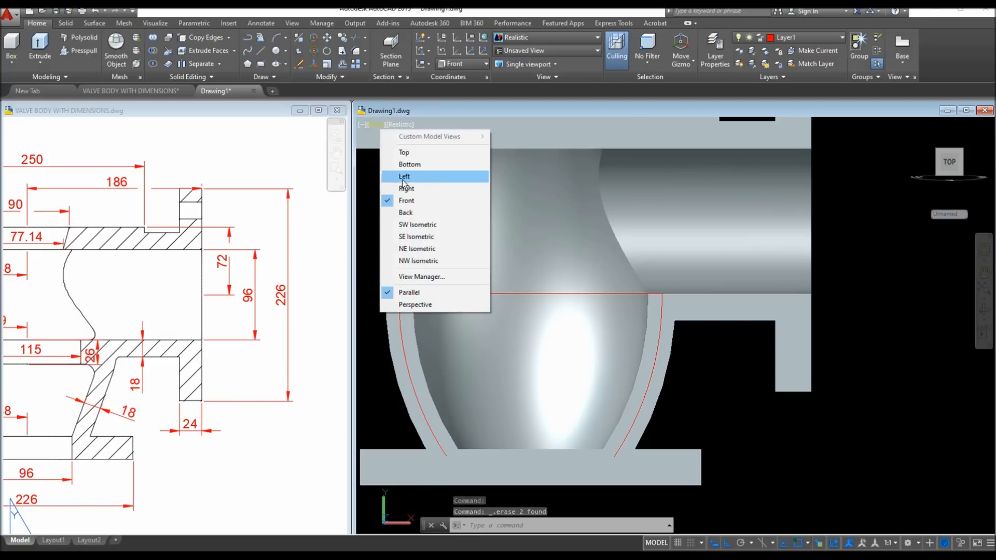
pyautogui.click(416, 236)
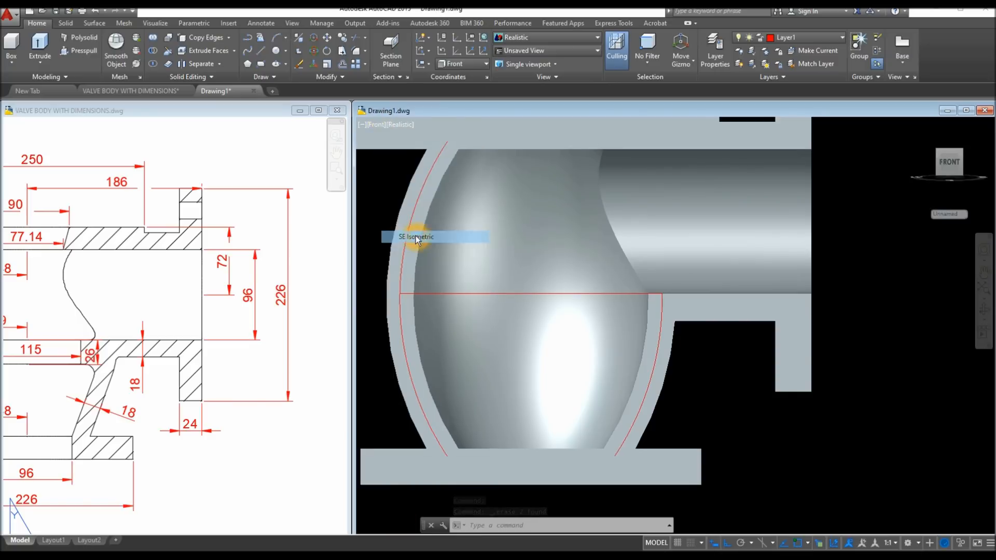
pyautogui.scroll(5, 691, 395)
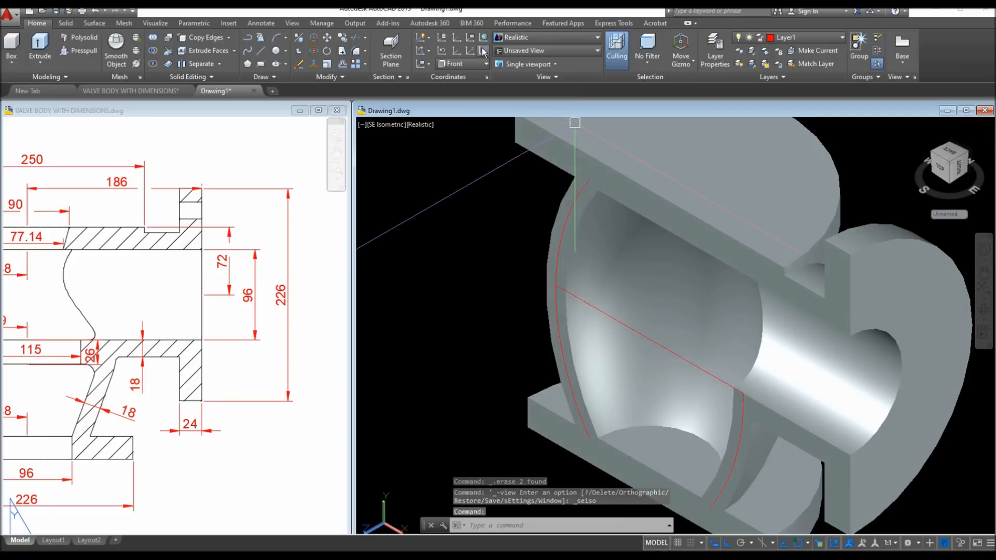
# Step: Redefine the UCS by its Z axis so that Z points vertically up along the valve body
pyautogui.click(472, 51)
pyautogui.click(428, 273)
pyautogui.click(400, 185)
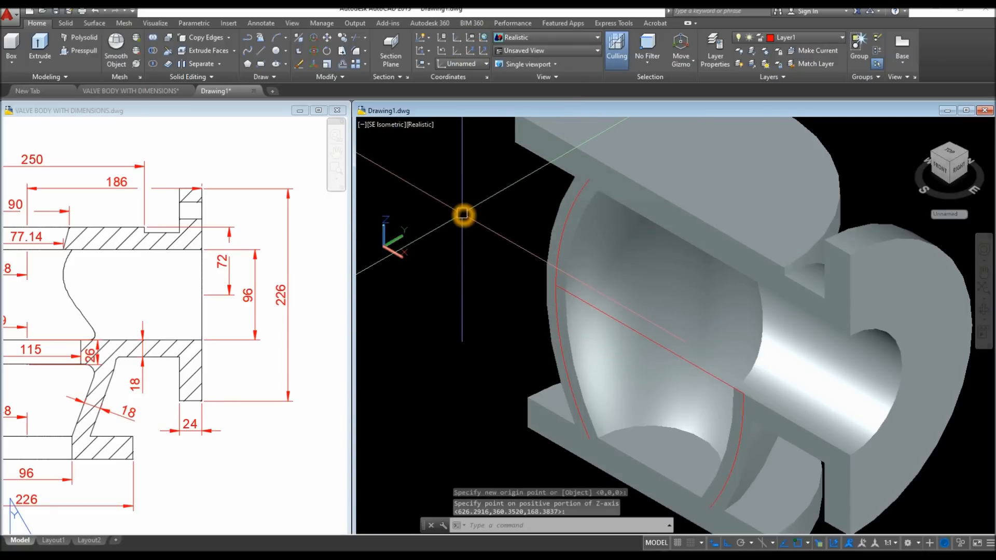
# Step: Draw a horizontal circle centred on the midpoint of the bulb's horizontal line, with its radius reaching the line's left end
pyautogui.write('c')
pyautogui.press('Return')
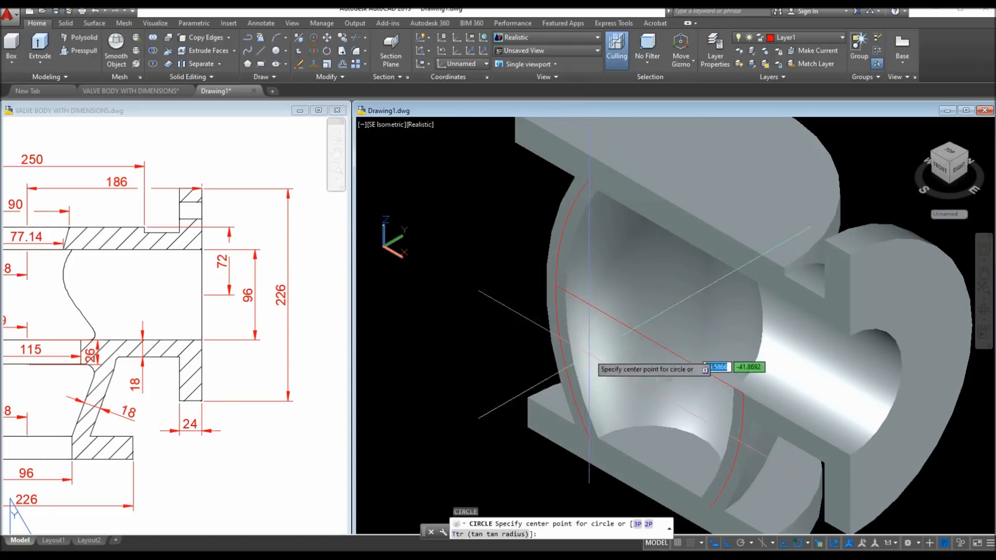
pyautogui.keyDown('shift'); pyautogui.rightClick(665, 343); pyautogui.keyUp('shift')
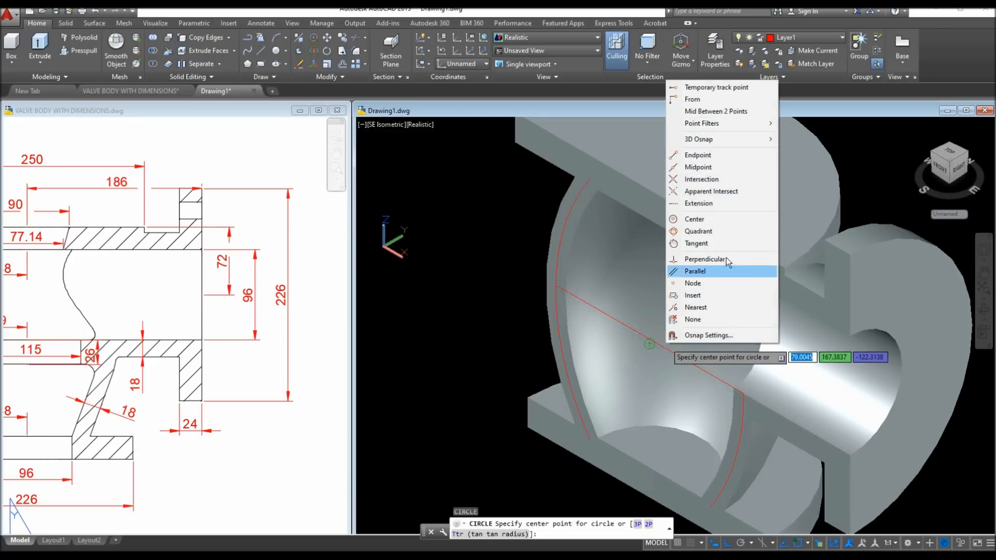
pyautogui.click(708, 170)
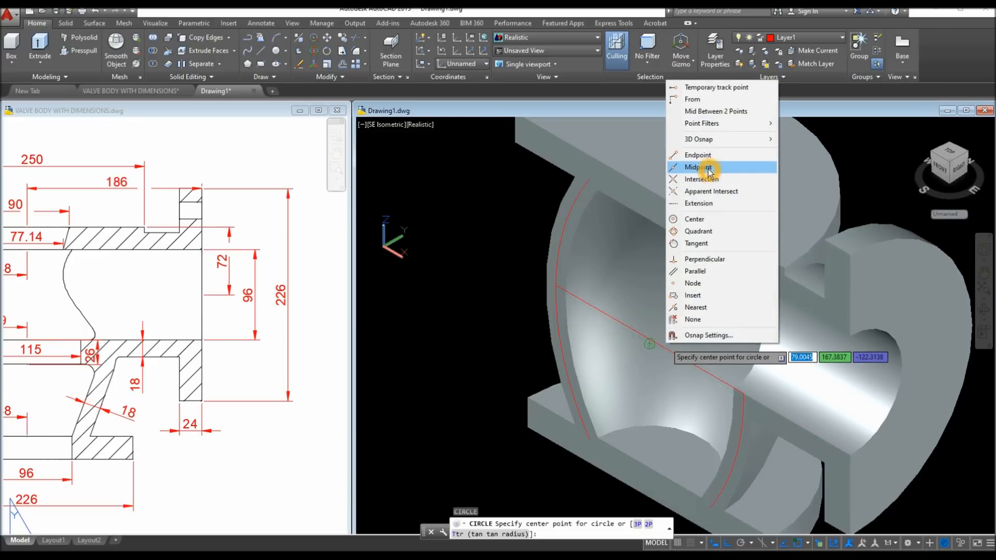
pyautogui.click(650, 343)
pyautogui.click(554, 280)
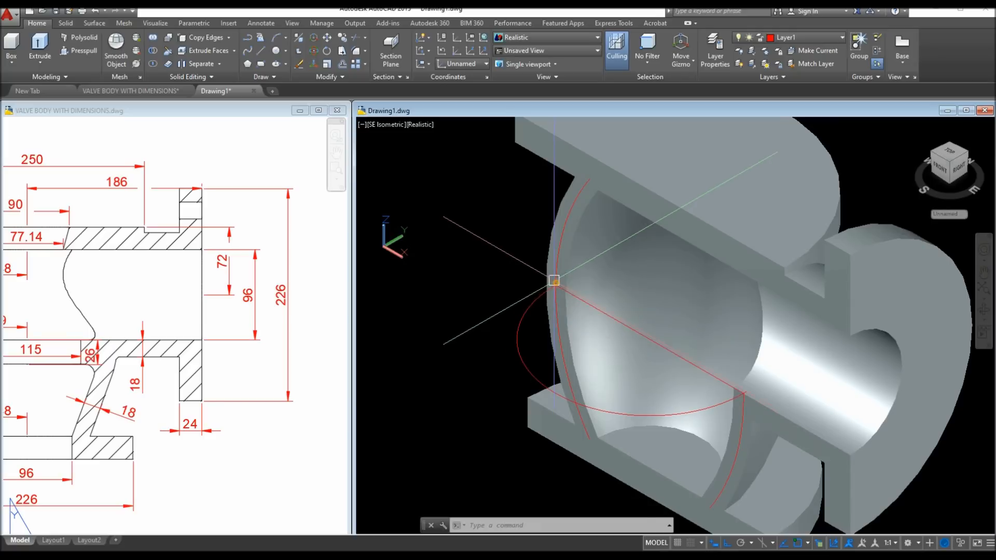
# Step: Extrude the circle 26 downward into a solid disc inside the bulb
pyautogui.click(539, 297)
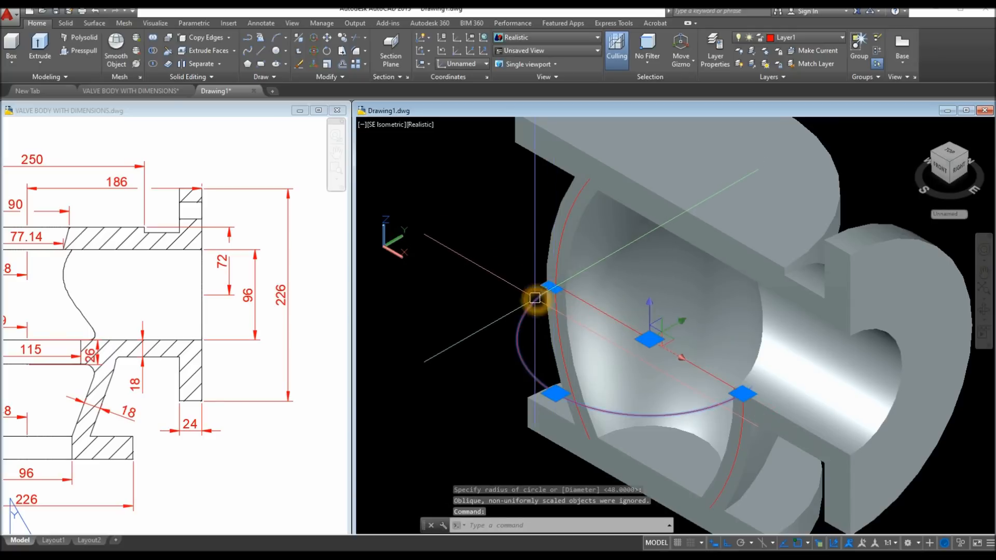
pyautogui.click(36, 34)
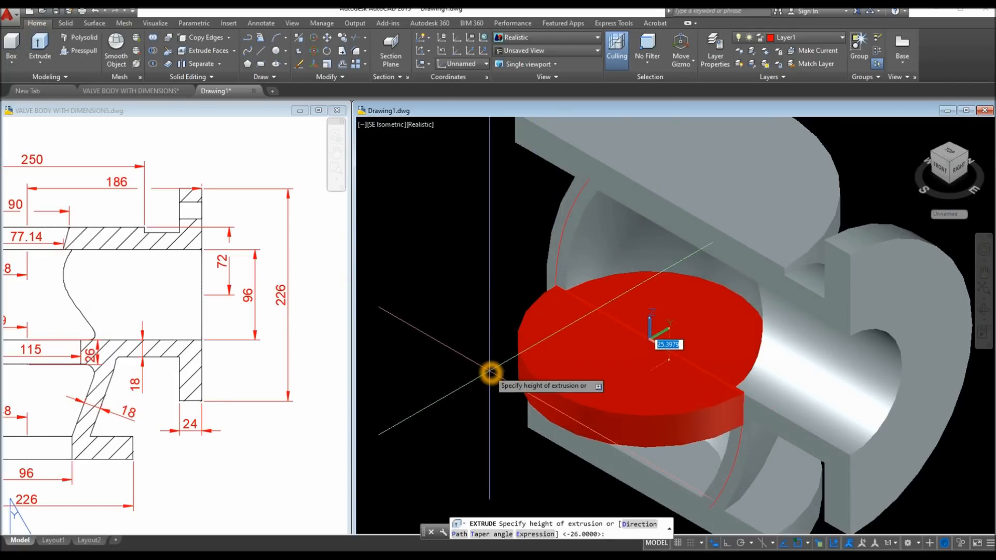
pyautogui.write('26')
pyautogui.press('Return')
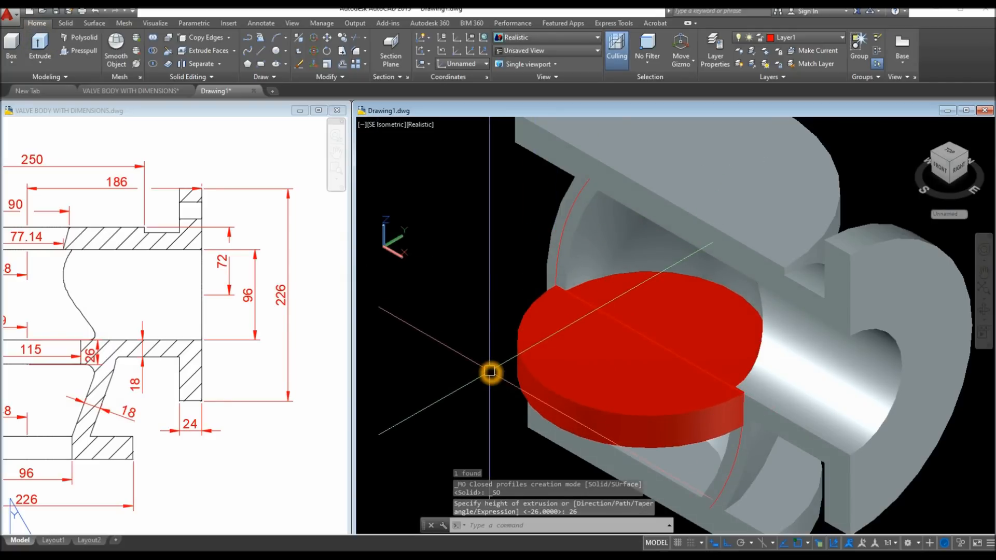
# Step: Move the extruded disc inside the bulb to layer 0
pyautogui.keyDown('shift'); pyautogui.moveTo(498, 340); pyautogui.dragTo(600, 289, button='middle'); pyautogui.keyUp('shift')
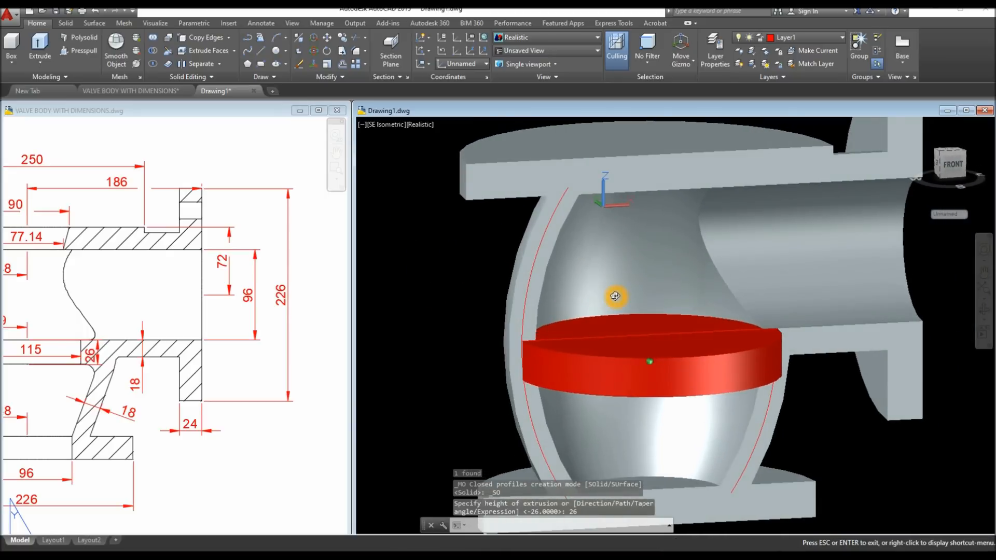
pyautogui.click(593, 356)
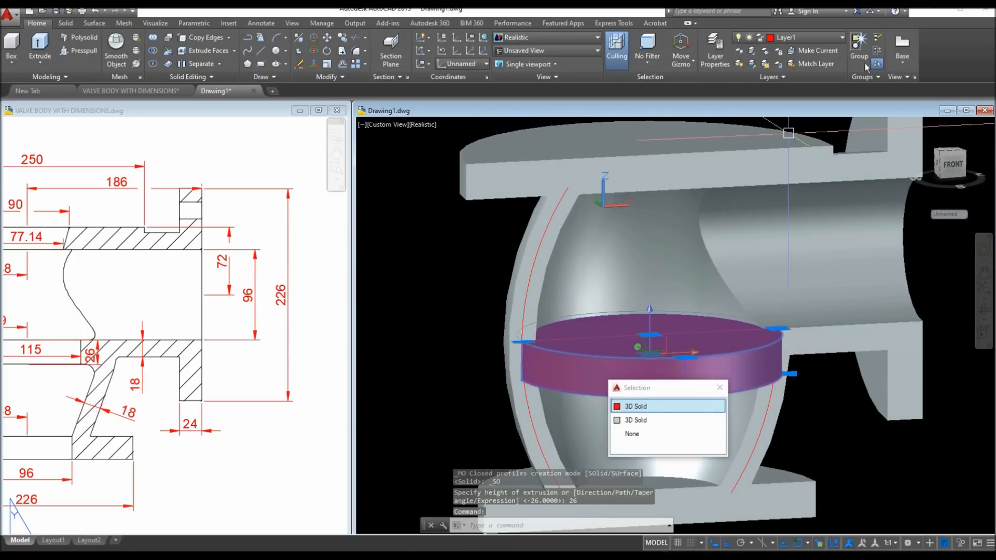
pyautogui.click(835, 37)
pyautogui.click(777, 50)
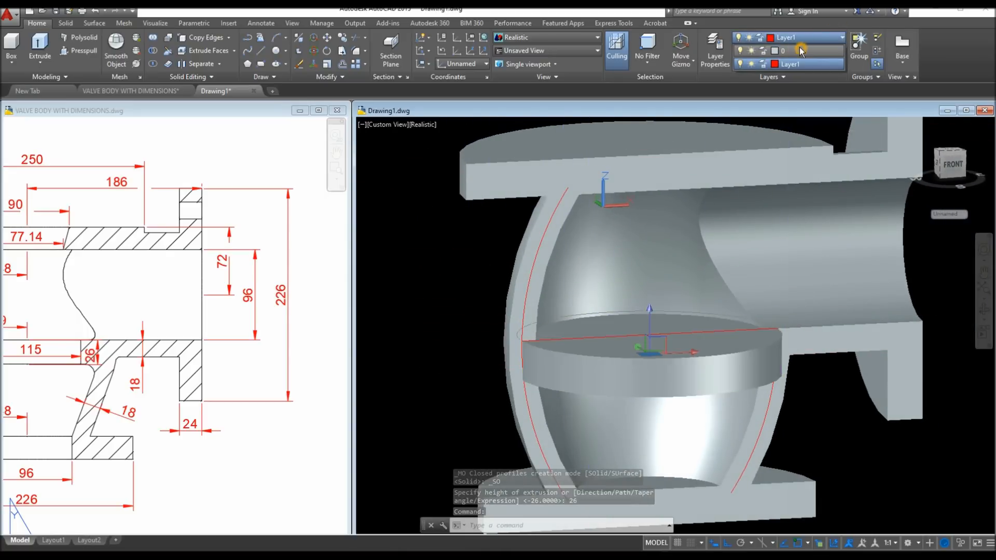
pyautogui.press('Escape')
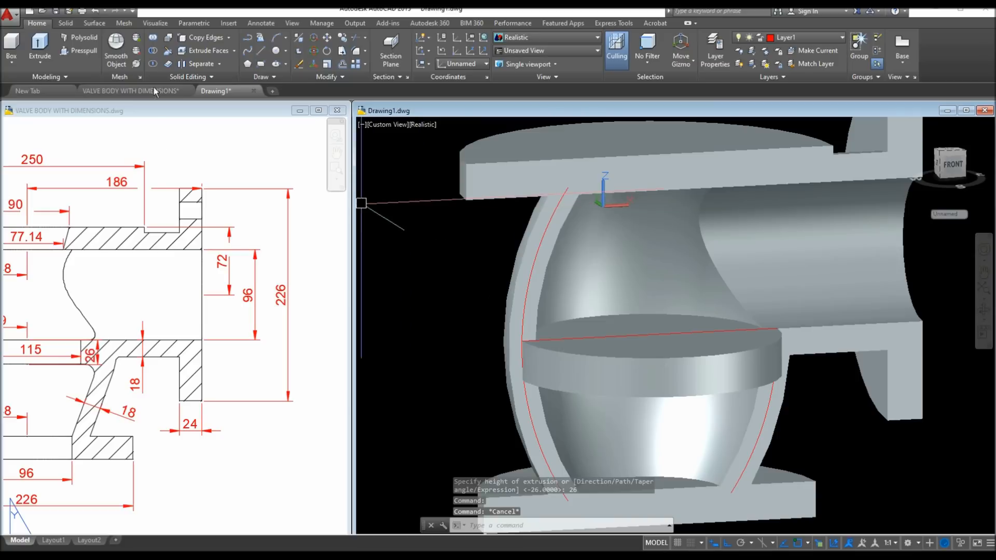
# Step: Union the valve body and the disc into one solid
pyautogui.click(152, 38)
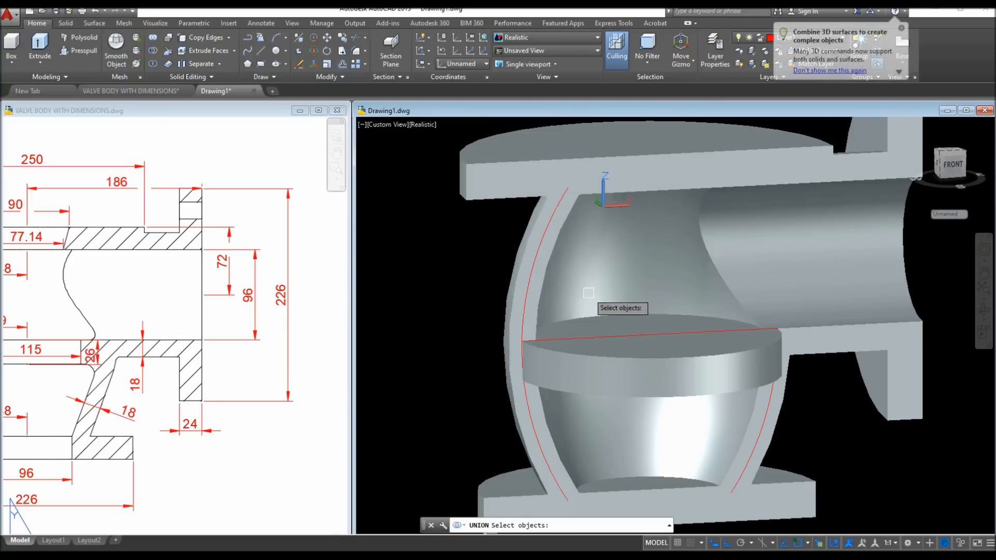
pyautogui.click(584, 307)
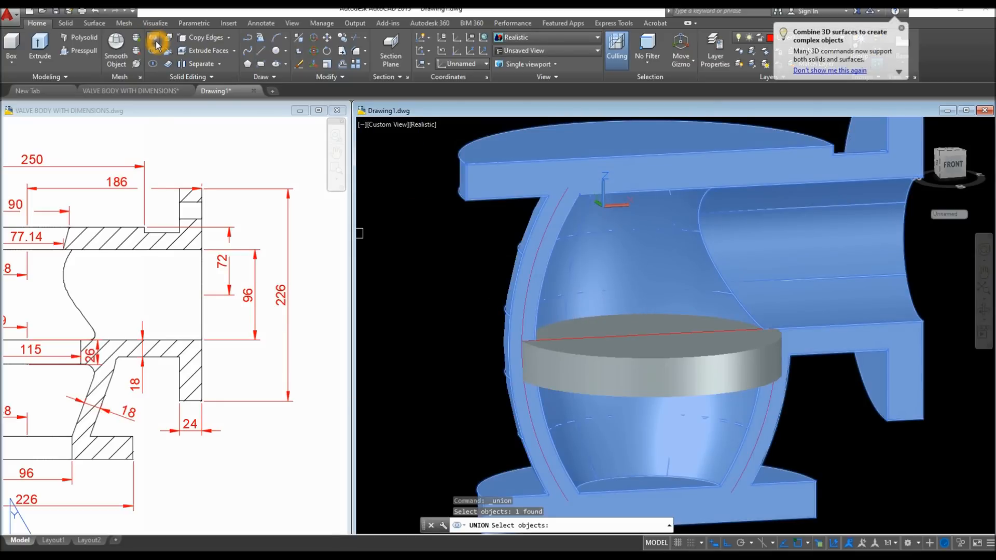
pyautogui.click(593, 357)
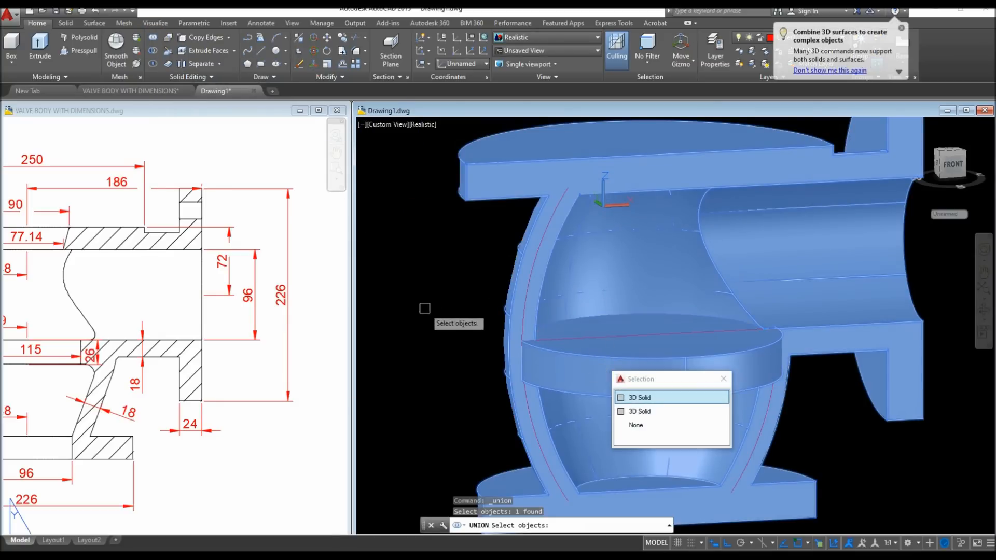
pyautogui.keyDown('shift'); pyautogui.moveTo(422, 311); pyautogui.dragTo(401, 314, button='middle'); pyautogui.keyUp('shift')
pyautogui.press('Return')
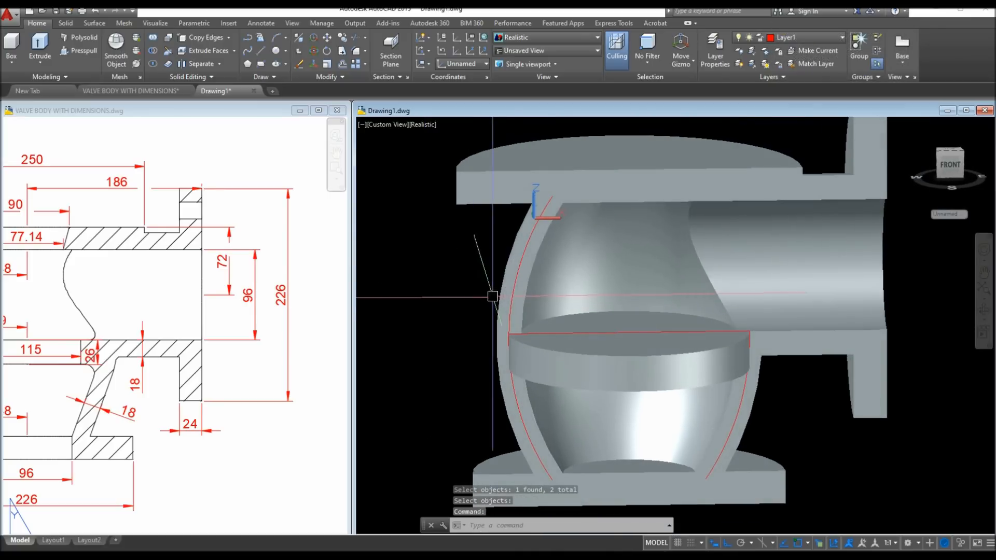
# Step: Erase the construction arc in the bulb's left wall
pyautogui.click(510, 292)
pyautogui.click(551, 344)
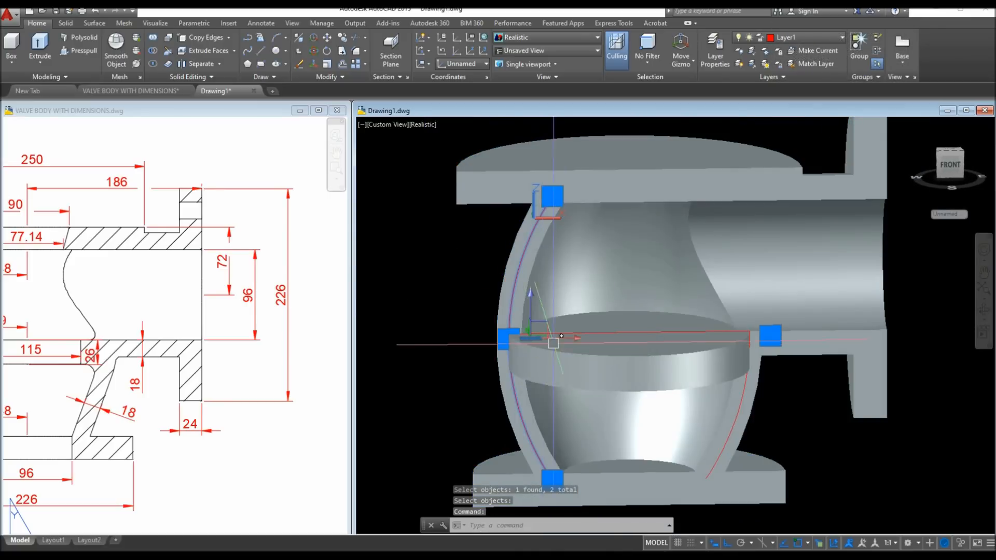
pyautogui.click(594, 332)
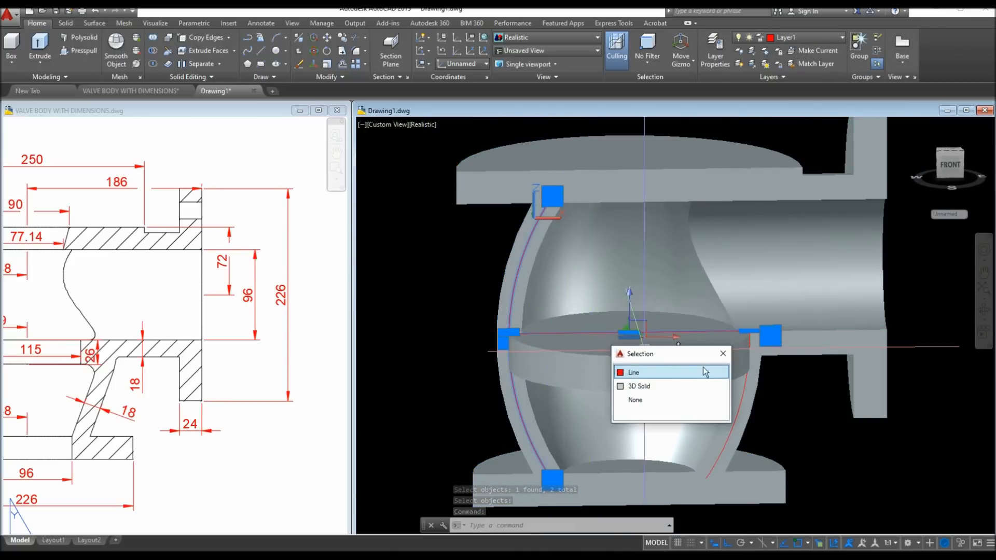
pyautogui.click(747, 384)
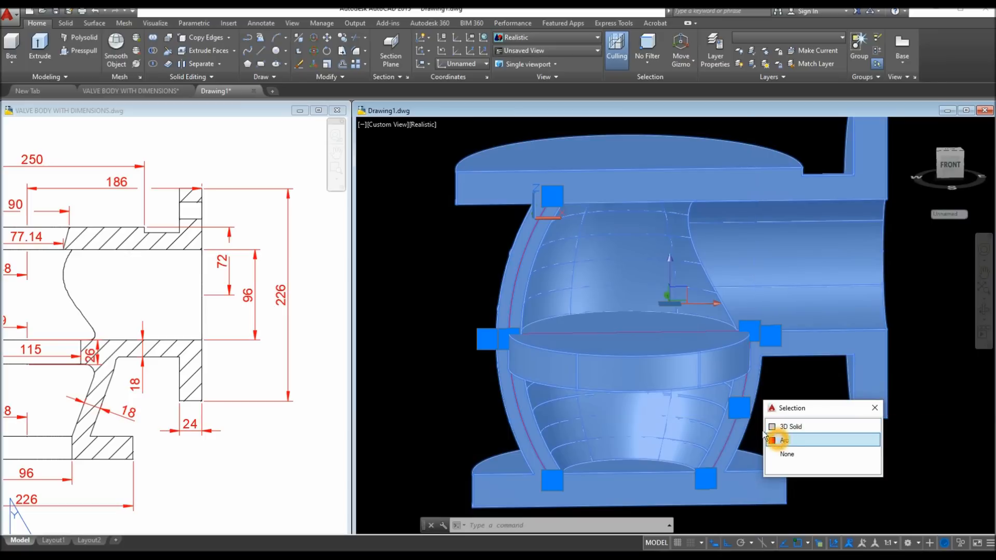
pyautogui.click(782, 439)
pyautogui.press('Escape')
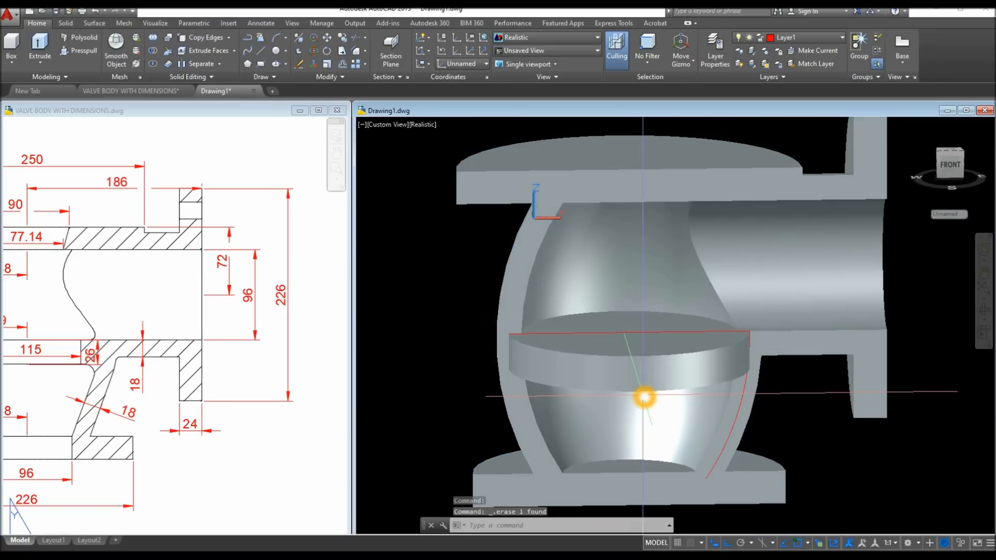
# Step: Erase the horizontal construction line across the disc and the arc in the bulb's right wall
pyautogui.click(727, 329)
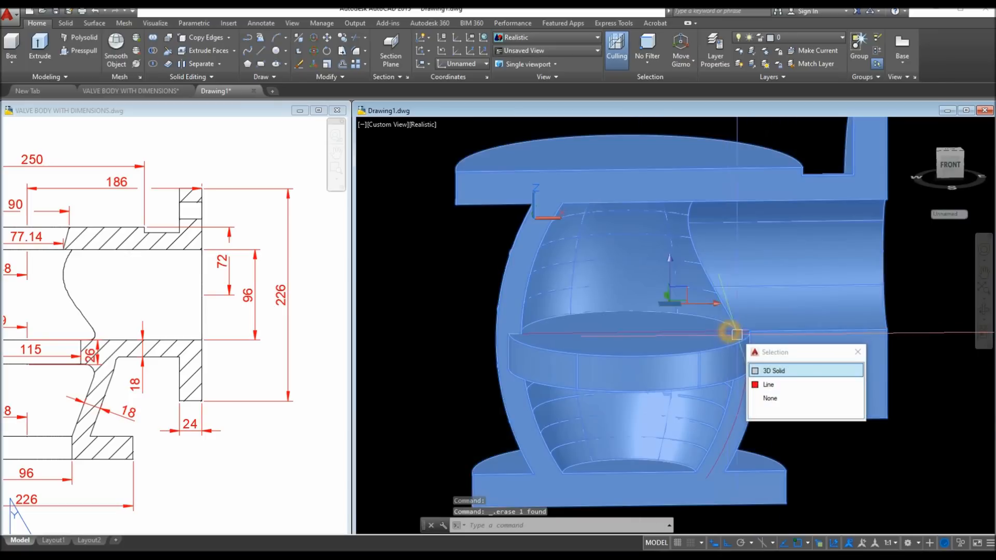
pyautogui.click(787, 383)
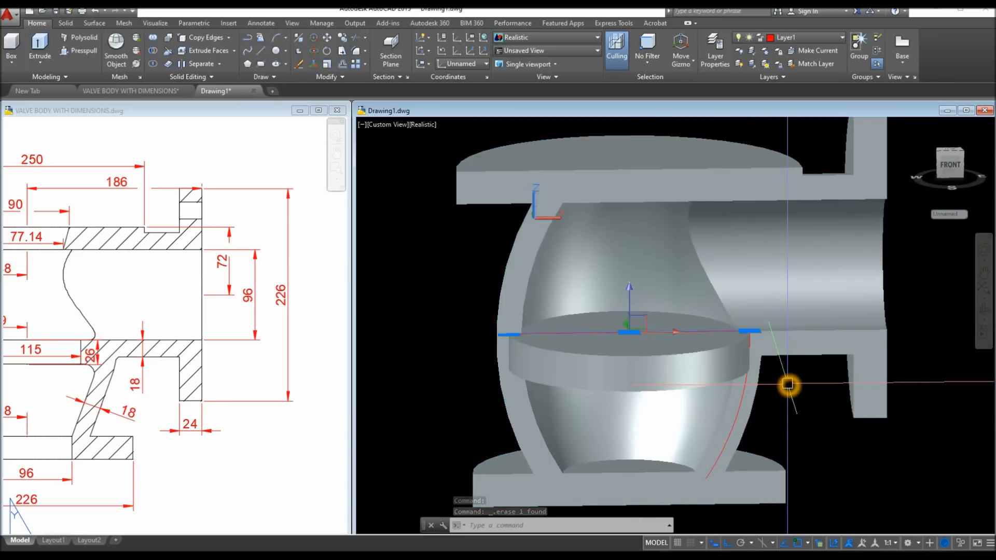
pyautogui.press('Delete')
pyautogui.click(751, 393)
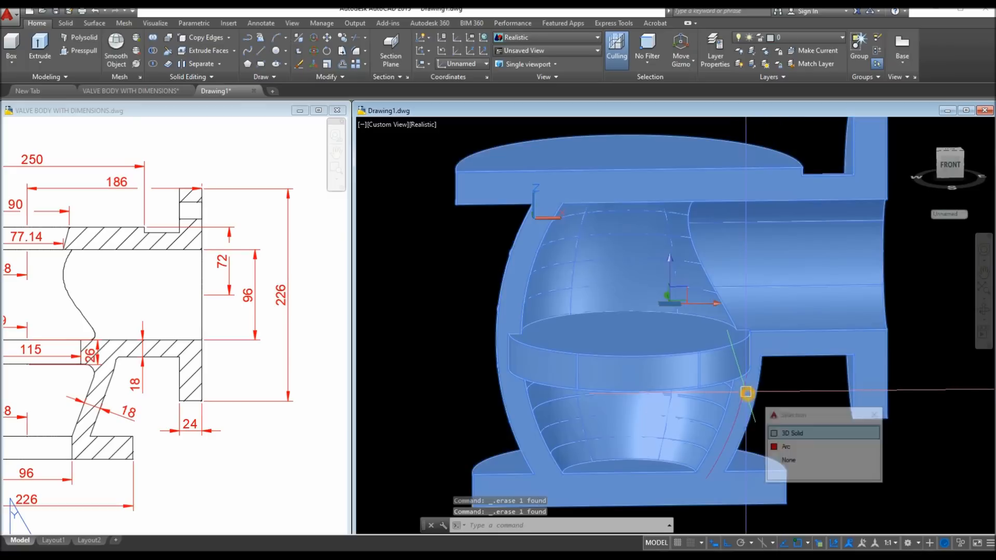
pyautogui.click(788, 433)
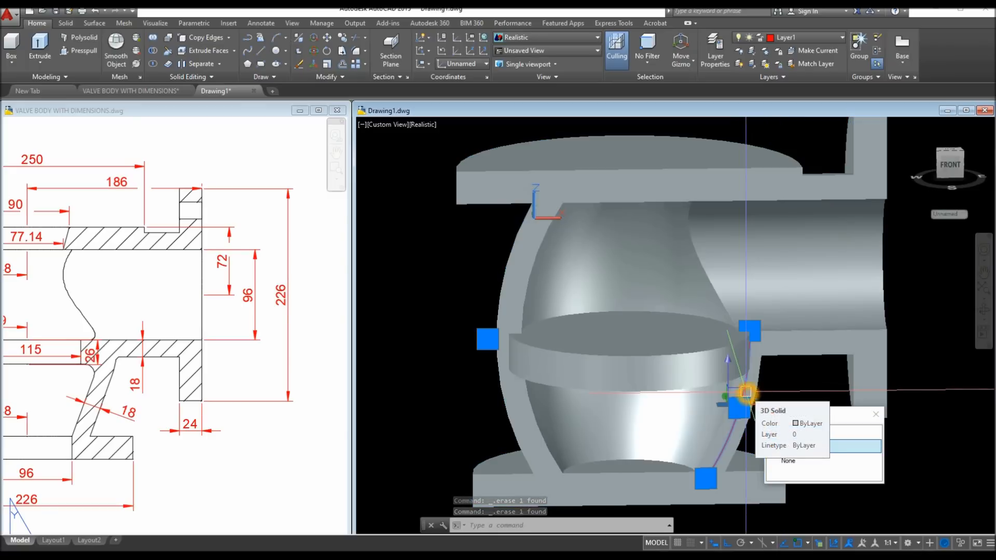
pyautogui.press('Escape')
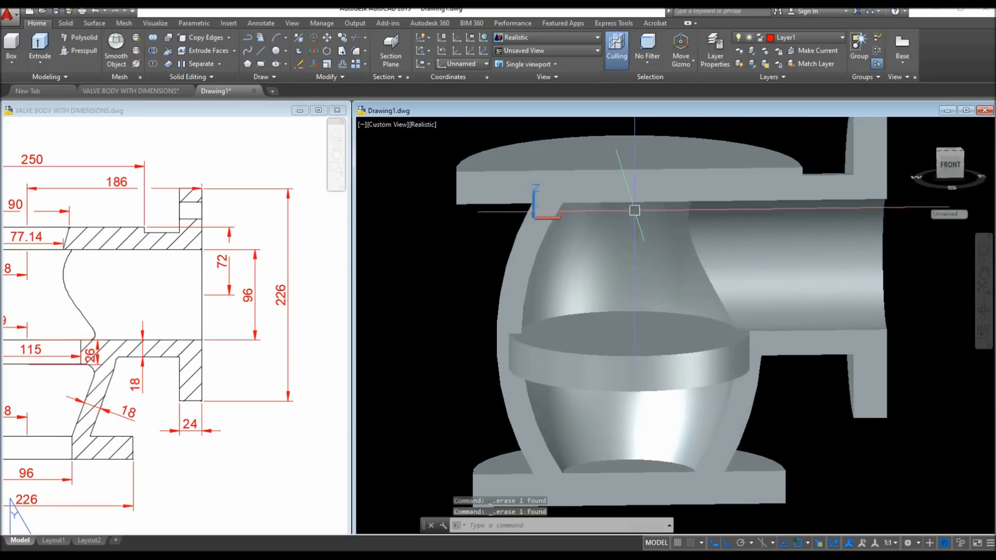
# Step: Slice the united solid in the Top view along the body's flat cut face, keeping only the rear half
pyautogui.click(382, 125)
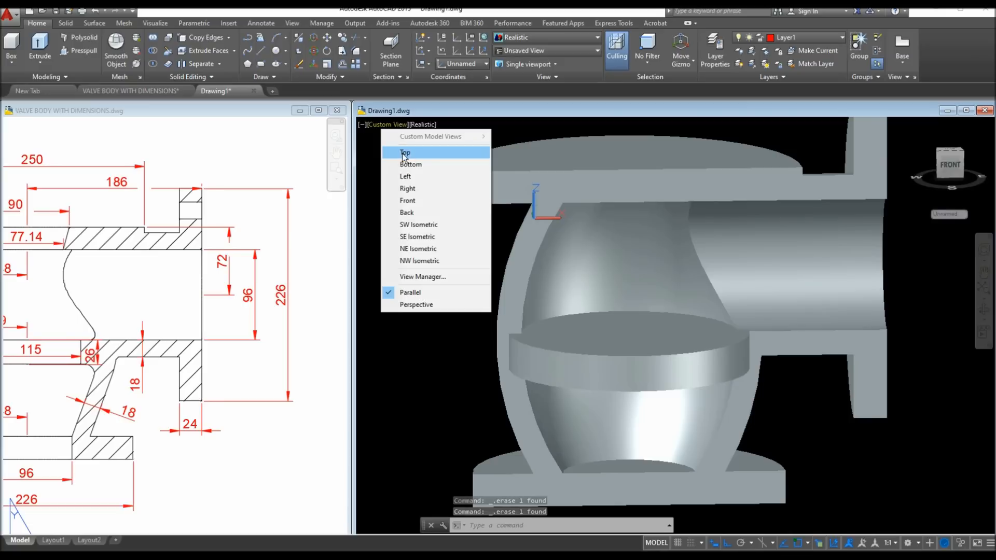
pyautogui.click(404, 153)
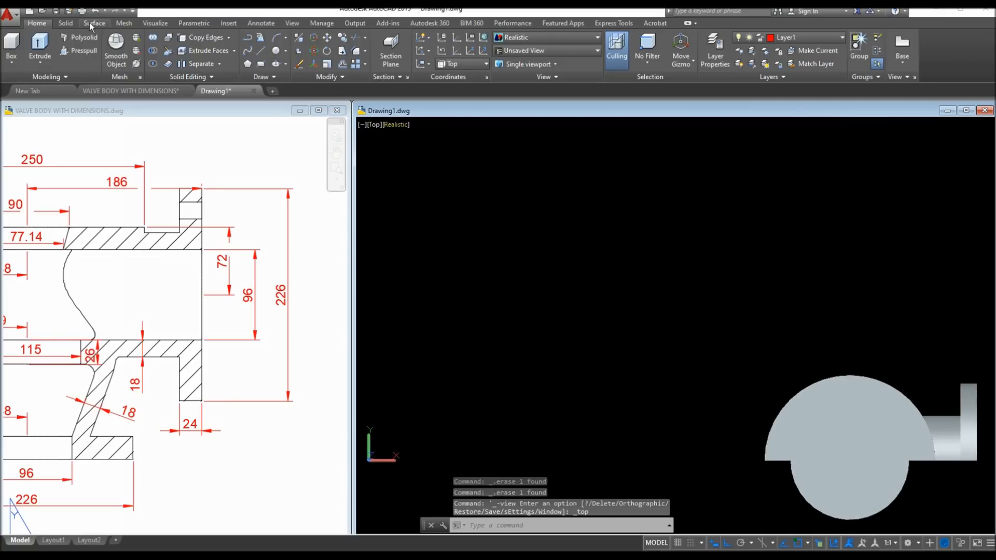
pyautogui.click(66, 24)
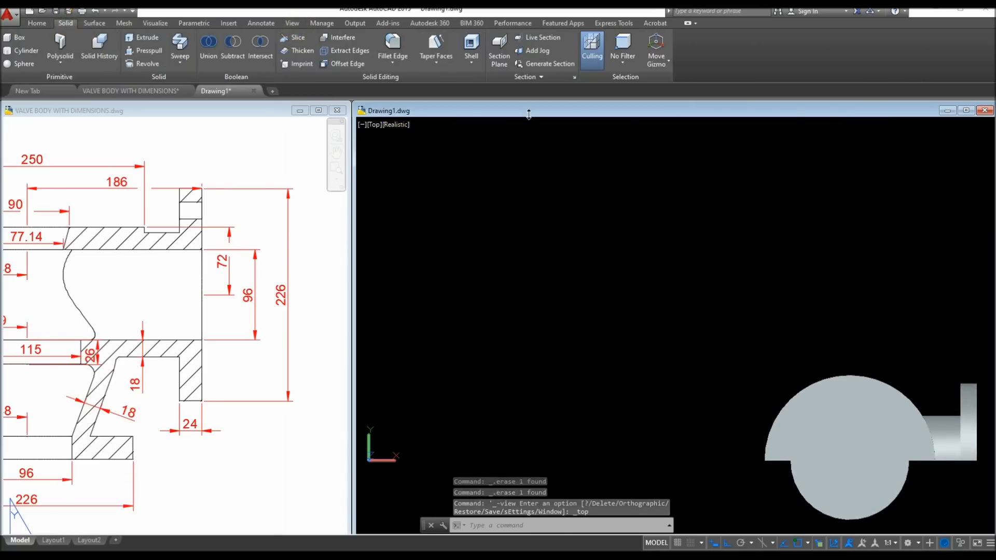
pyautogui.click(293, 39)
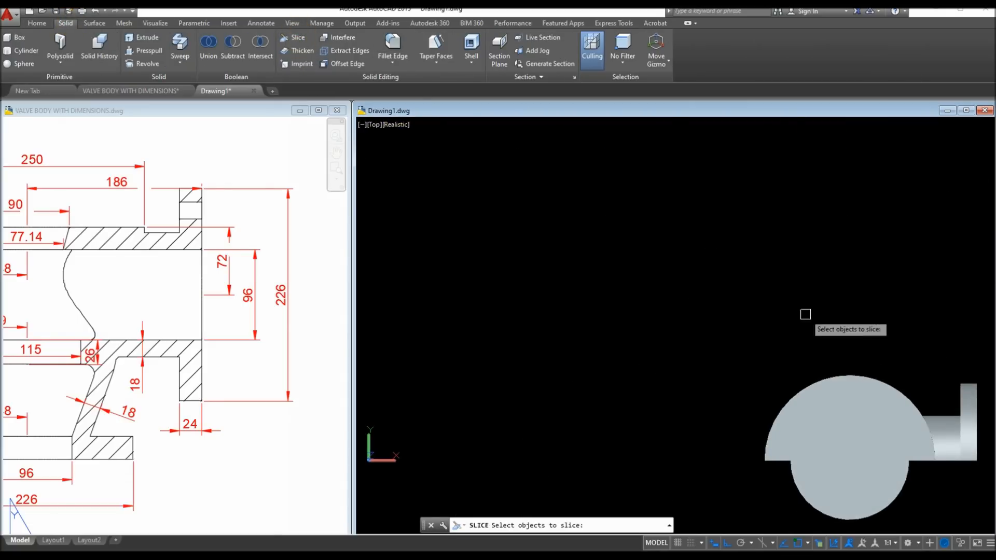
pyautogui.moveTo(805, 314); pyautogui.dragTo(518, 166, button='middle')
pyautogui.click(552, 313)
pyautogui.press('Return')
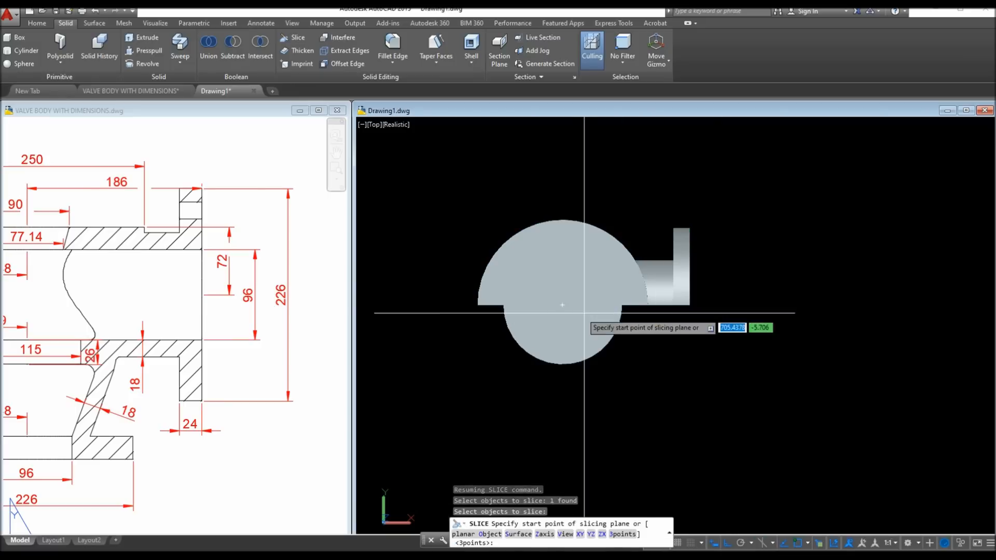
pyautogui.click(692, 310)
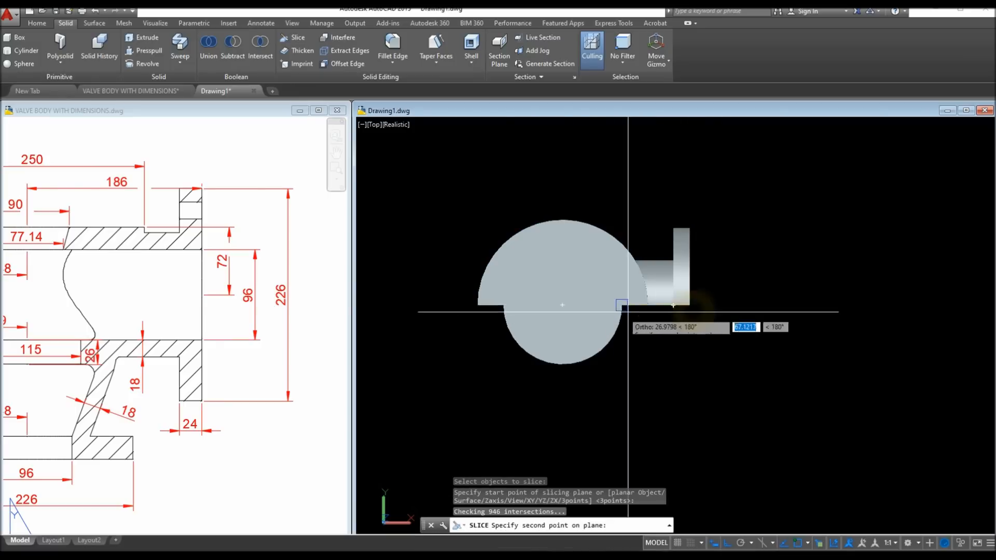
pyautogui.click(435, 310)
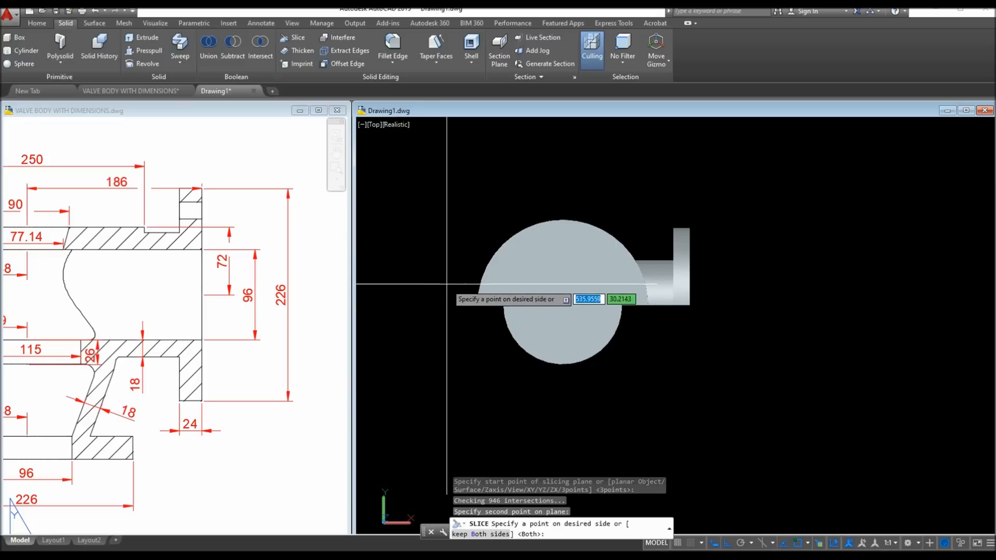
pyautogui.click(457, 266)
pyautogui.keyDown('shift'); pyautogui.moveTo(473, 306); pyautogui.dragTo(498, 197, button='middle'); pyautogui.keyUp('shift')
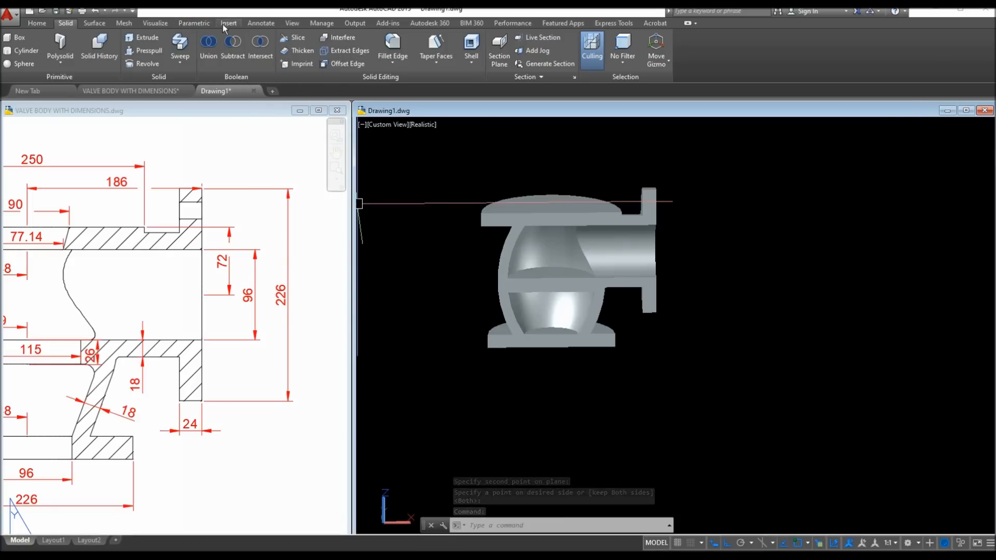
# Step: Add a radius dimension to the rounded corner under the partition's left end in the dimensioned valve body drawing
pyautogui.click(261, 24)
pyautogui.click(186, 62)
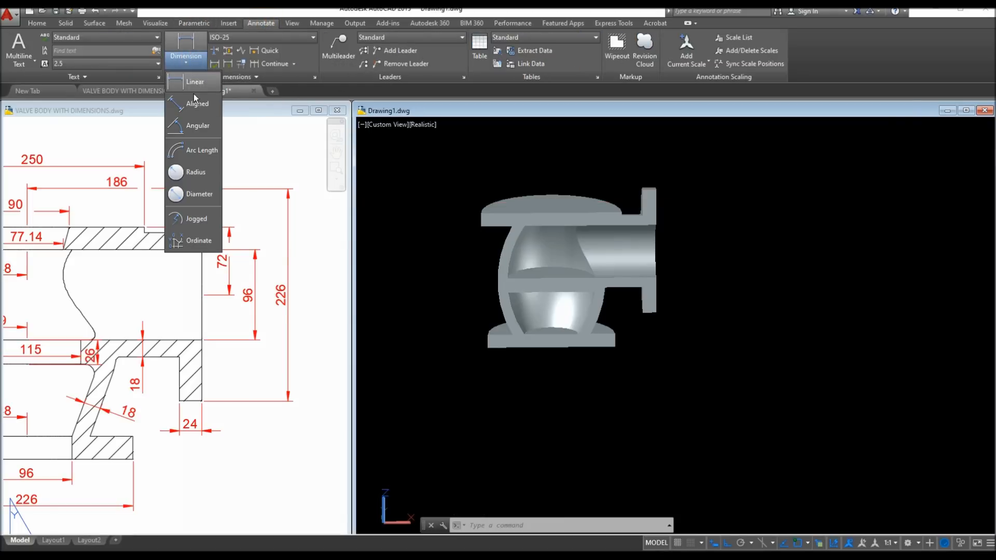
pyautogui.click(197, 169)
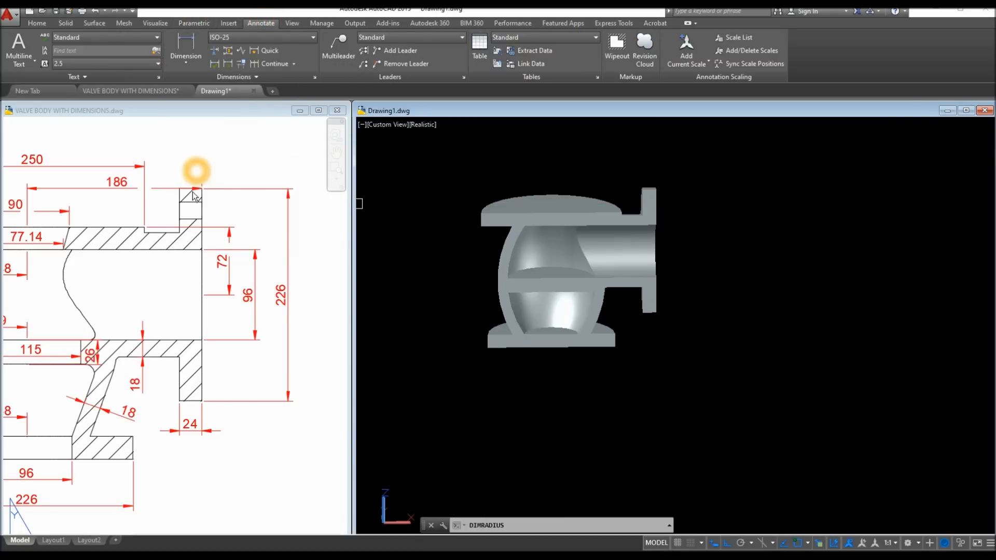
pyautogui.click(83, 376)
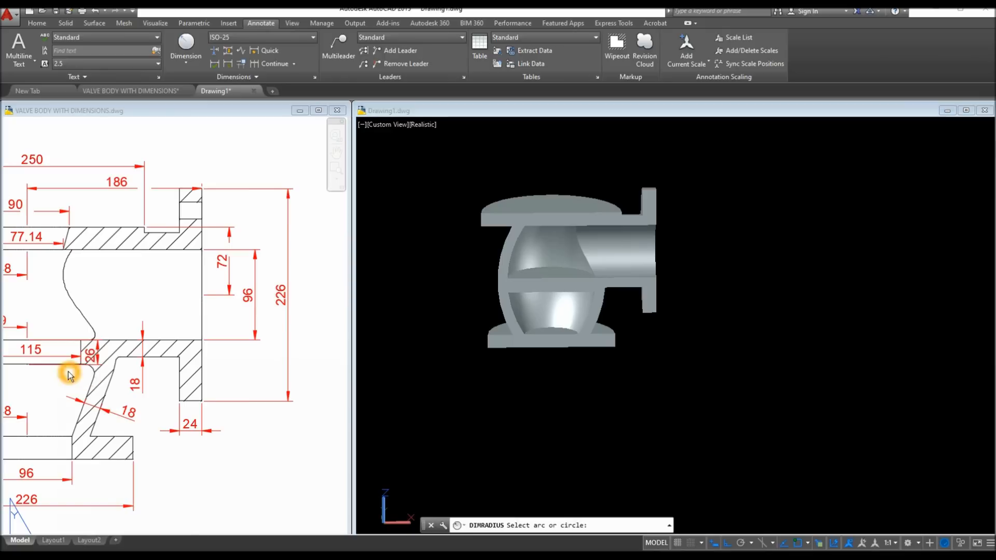
pyautogui.click(187, 63)
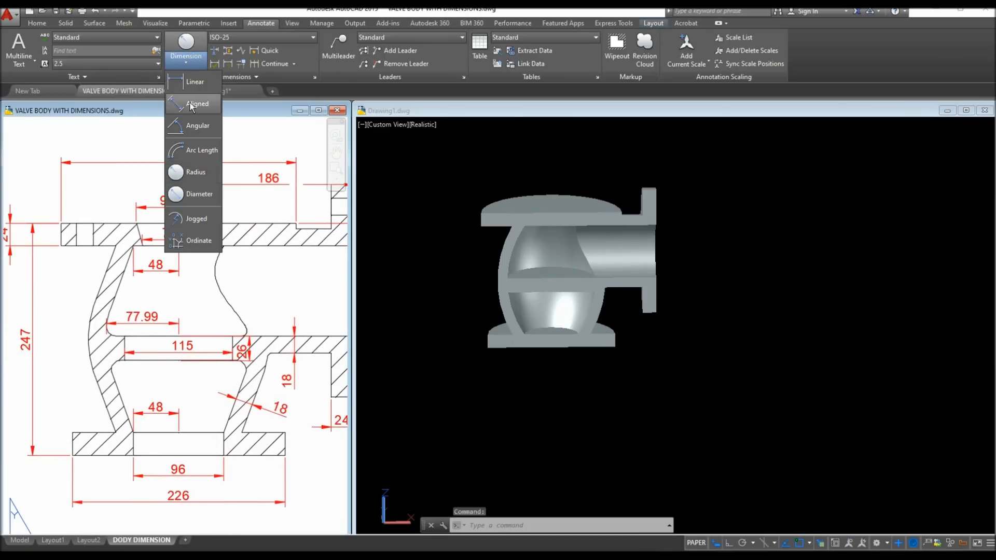
pyautogui.click(194, 170)
pyautogui.click(120, 366)
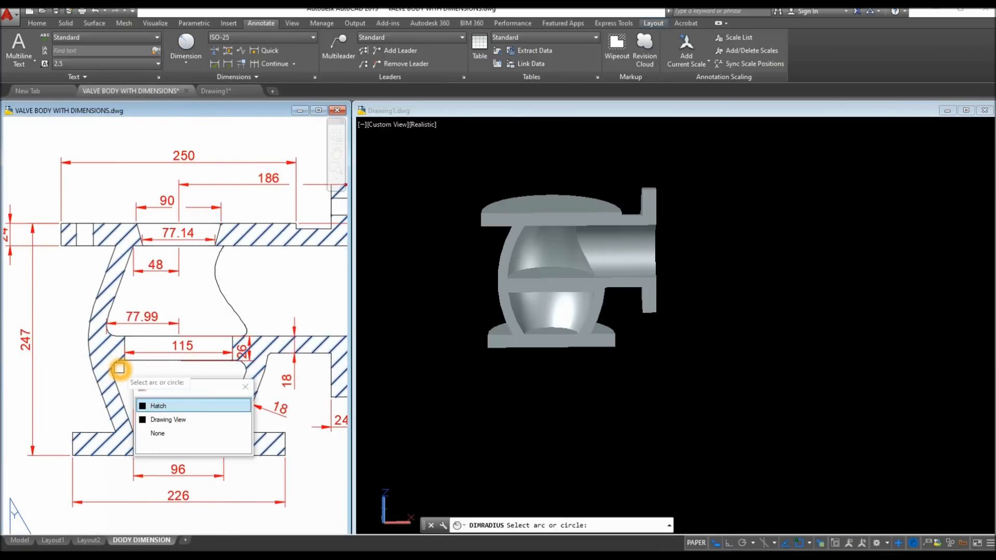
pyautogui.click(115, 365)
pyautogui.click(149, 381)
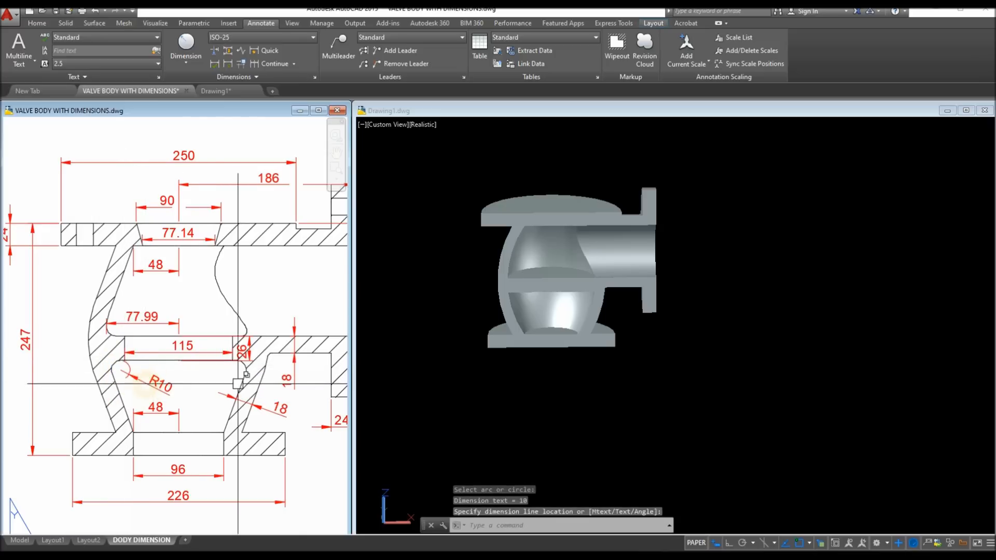
# Step: Fillet the half body's internal edge where the partition meets the bulb wall with a radius of 10
pyautogui.click(414, 380)
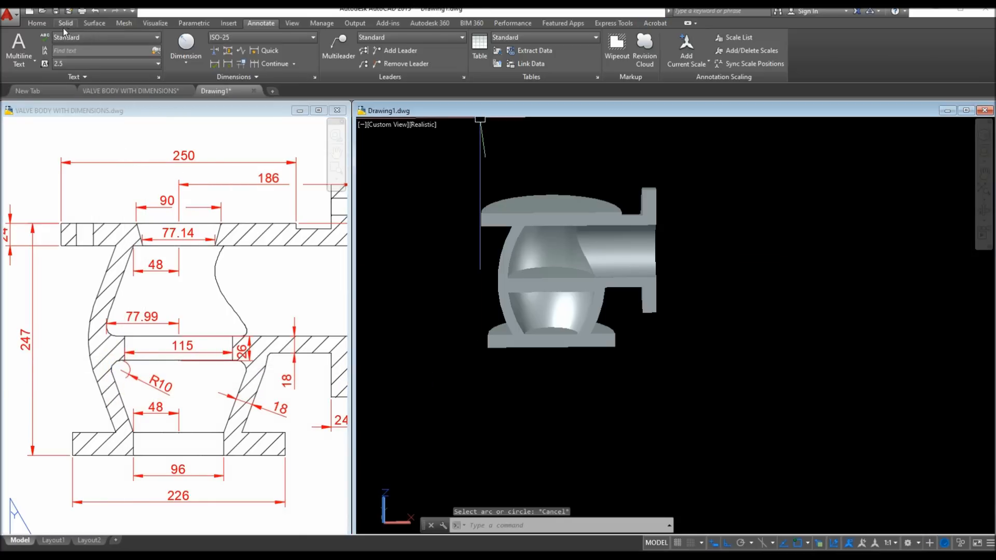
pyautogui.click(60, 25)
pyautogui.click(393, 49)
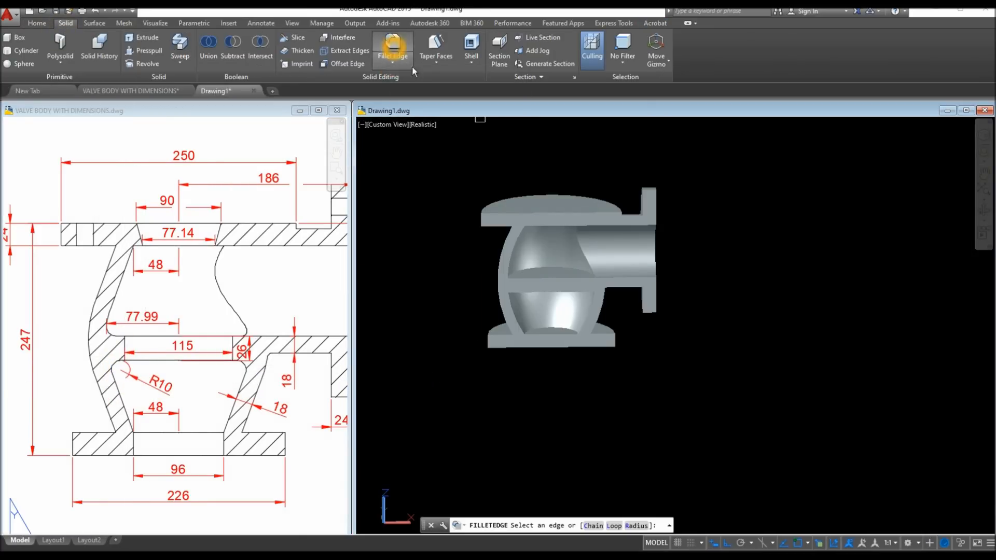
pyautogui.rightClick(440, 250)
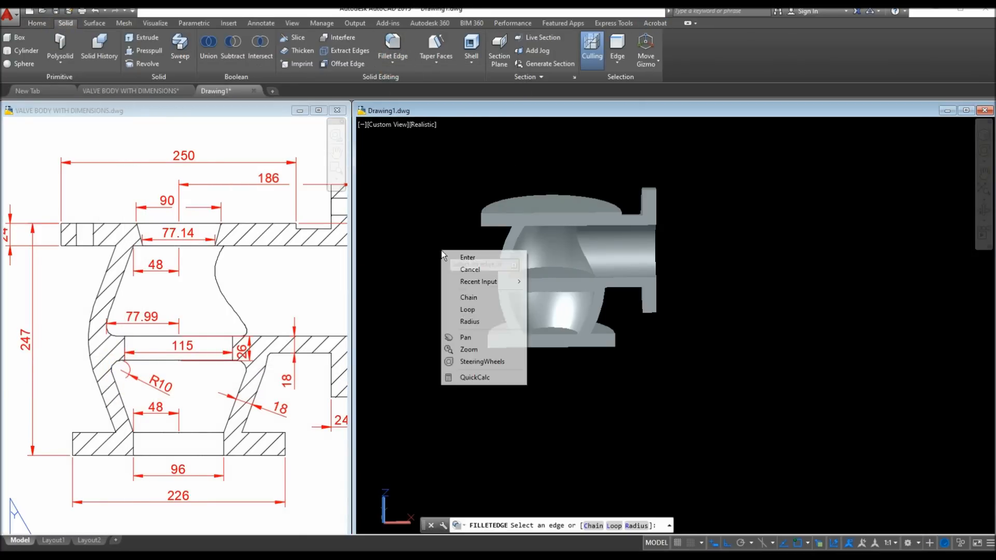
pyautogui.click(476, 320)
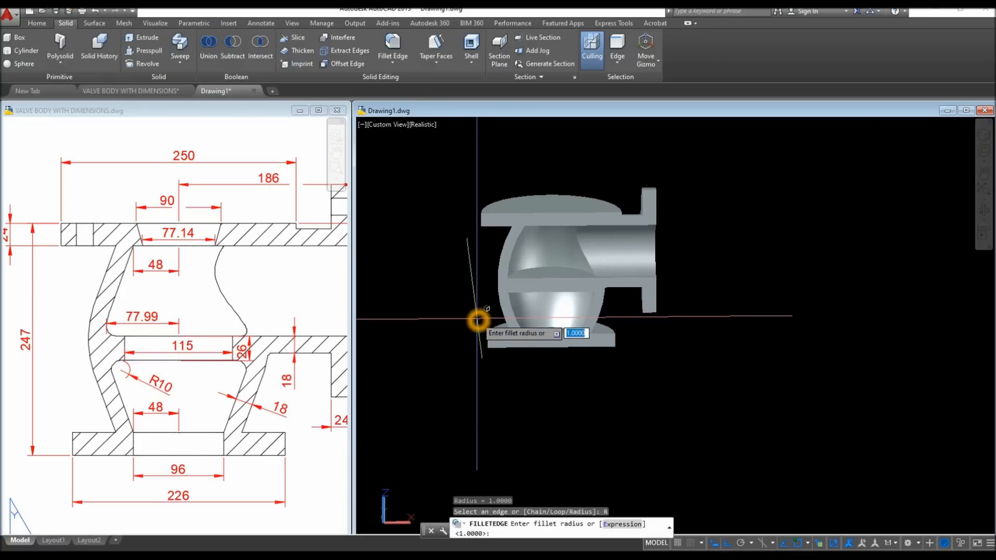
pyautogui.write('10')
pyautogui.press('Return')
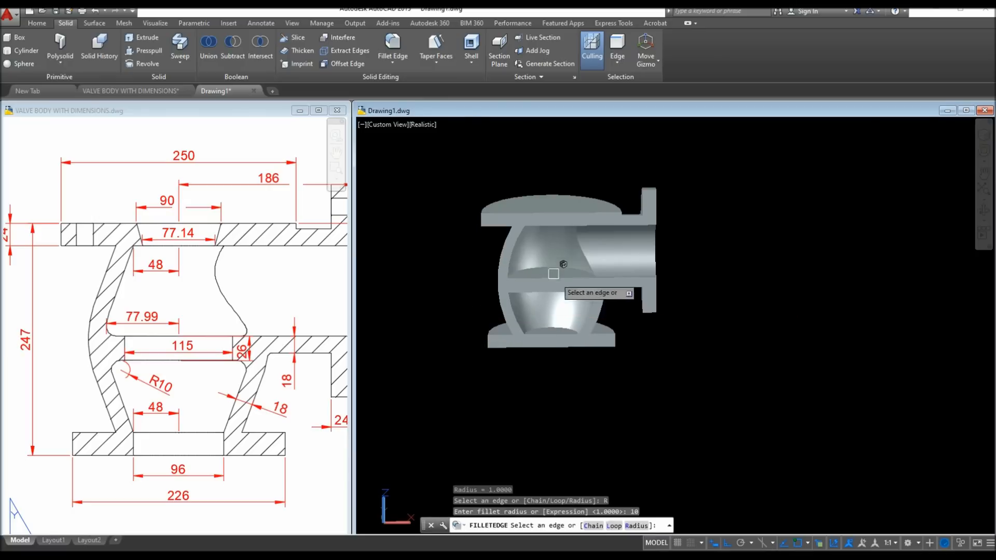
pyautogui.keyDown('shift'); pyautogui.moveTo(541, 294); pyautogui.dragTo(537, 284, button='middle'); pyautogui.keyUp('shift')
pyautogui.click(536, 282)
pyautogui.rightClick(465, 262)
pyautogui.click(474, 272)
pyautogui.rightClick(474, 272)
pyautogui.click(489, 280)
pyautogui.keyDown('shift'); pyautogui.moveTo(489, 279); pyautogui.dragTo(482, 334, button='middle'); pyautogui.keyUp('shift')
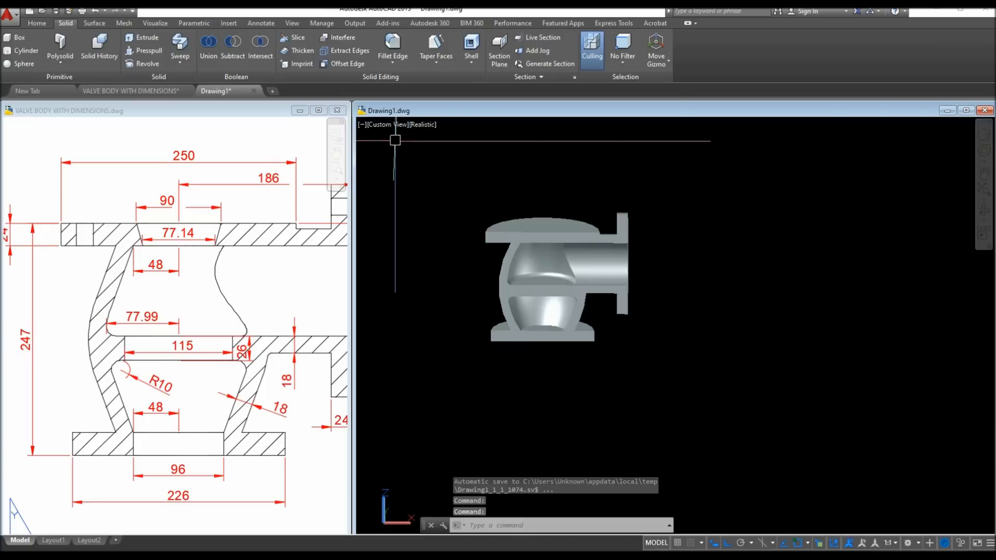
# Step: Mirror the half valve body across its flat cut face in the Top view, keeping the source solid
pyautogui.click(388, 125)
pyautogui.click(410, 150)
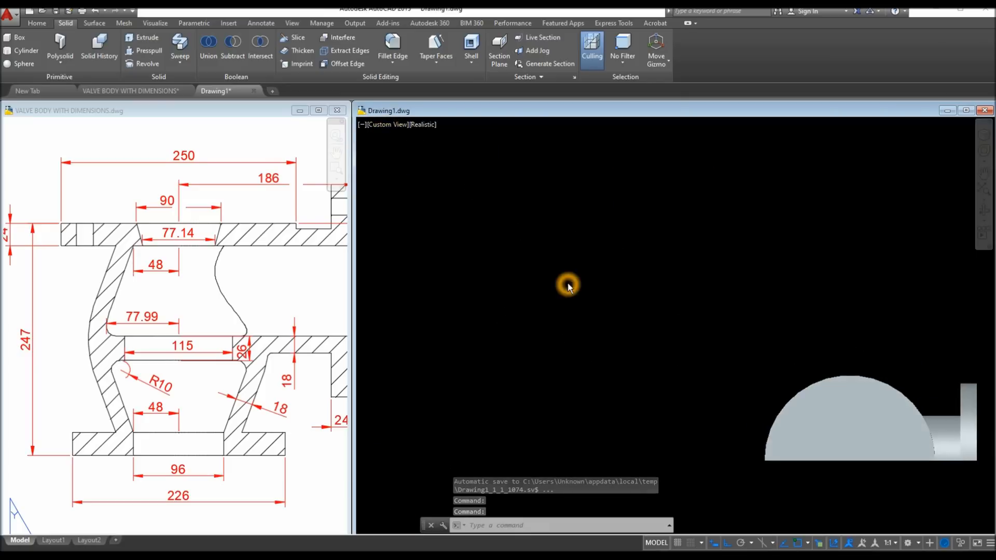
pyautogui.moveTo(601, 279)
pyautogui.mouseDown(button='middle')
pyautogui.moveTo(489, 224)
pyautogui.moveTo(420, 208)
pyautogui.mouseUp(button='middle')
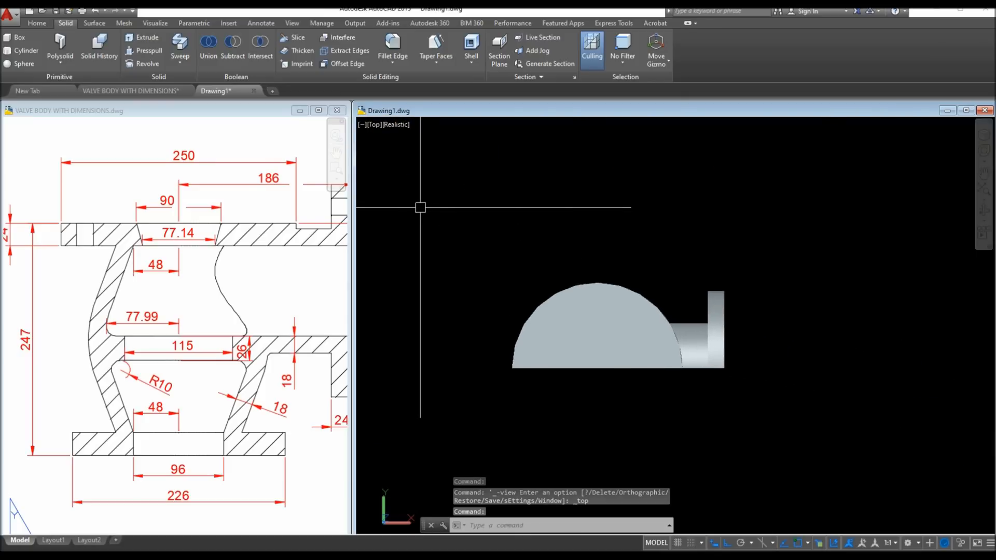
pyautogui.write('i')
pyautogui.press('Return')
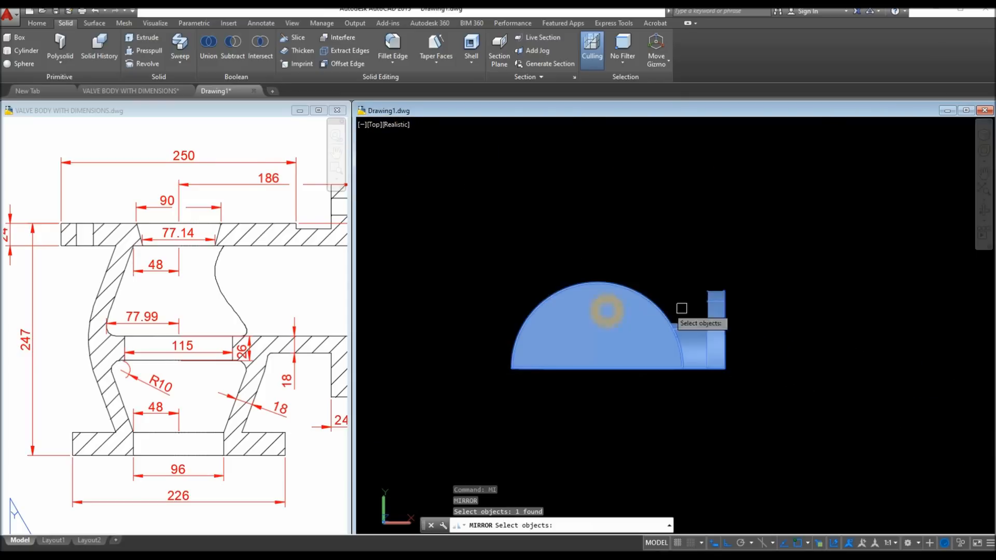
pyautogui.click(716, 306)
pyautogui.press('Return')
pyautogui.click(724, 369)
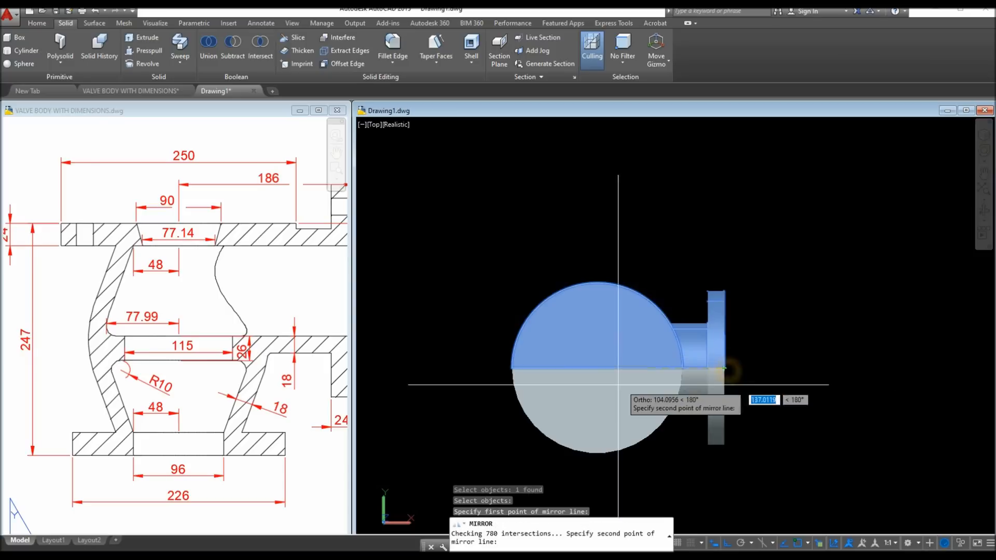
pyautogui.click(438, 367)
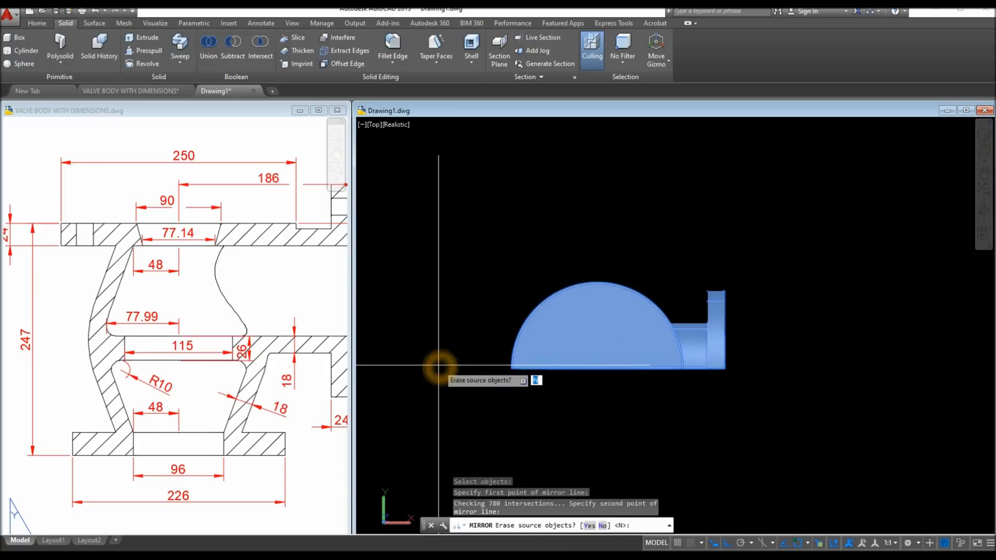
pyautogui.rightClick(441, 368)
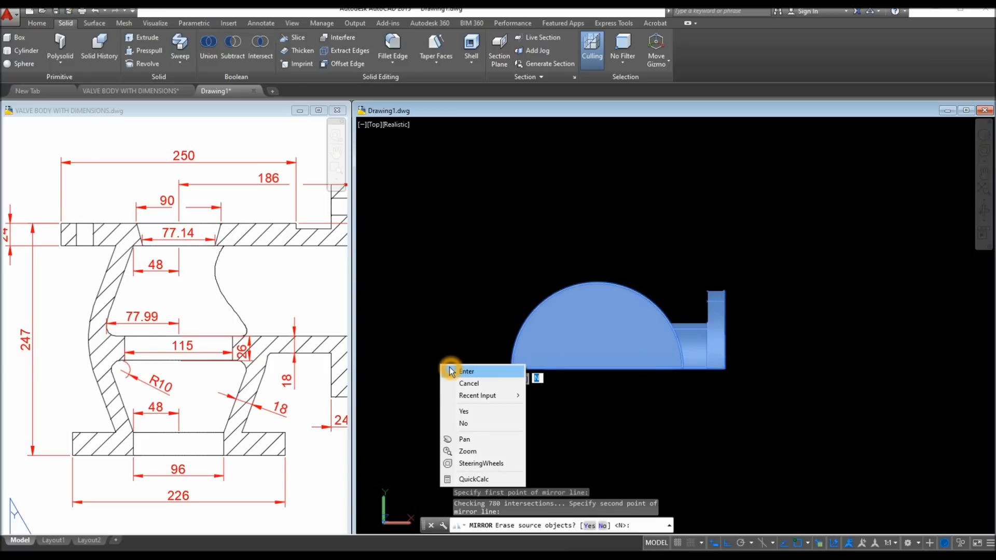
pyautogui.click(451, 371)
# Step: Union the two mirrored halves into one complete valve body solid
pyautogui.keyDown('shift'); pyautogui.moveTo(449, 368); pyautogui.dragTo(415, 244, button='middle'); pyautogui.keyUp('shift')
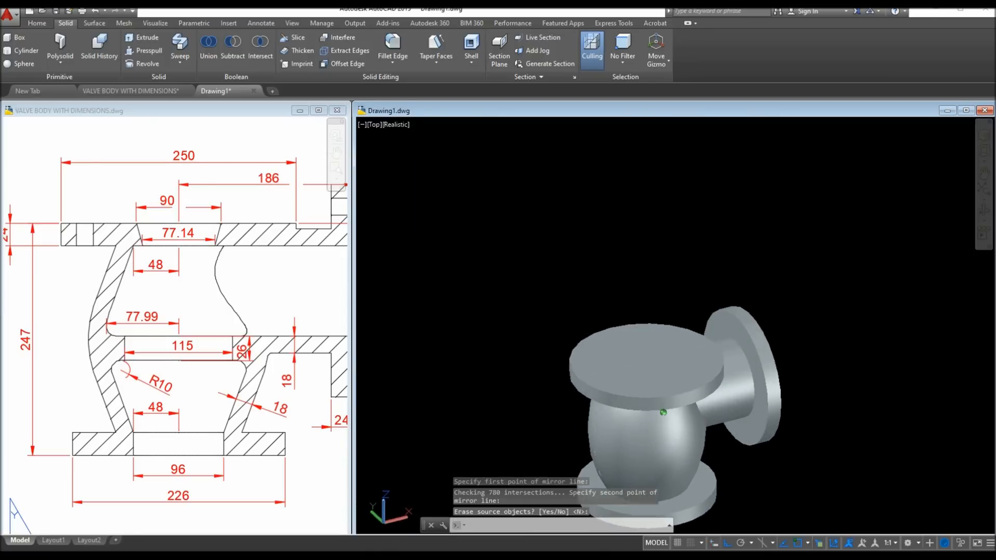
pyautogui.click(208, 49)
pyautogui.scroll(-2, 593, 311)
pyautogui.moveTo(737, 415); pyautogui.dragTo(691, 388, button='middle')
pyautogui.click(722, 414)
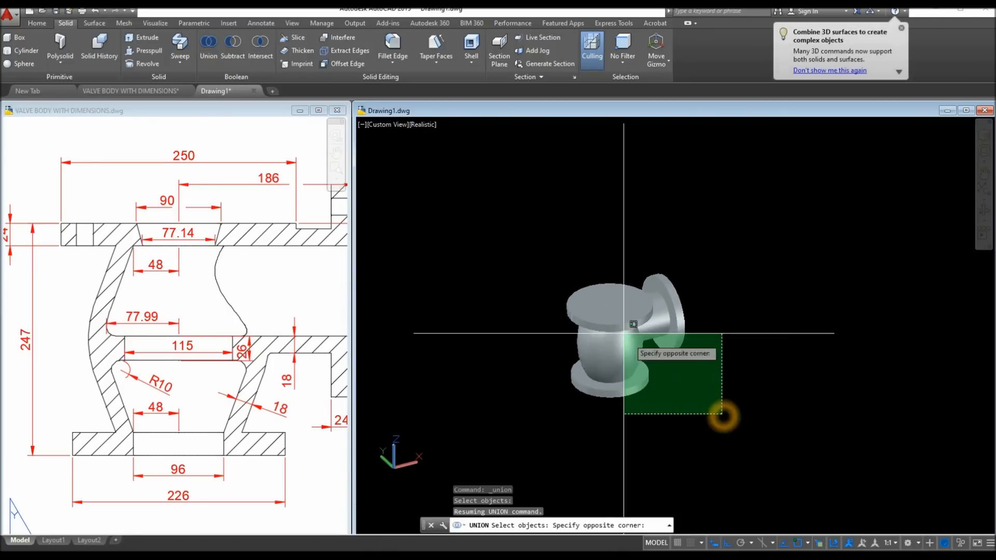
pyautogui.click(633, 325)
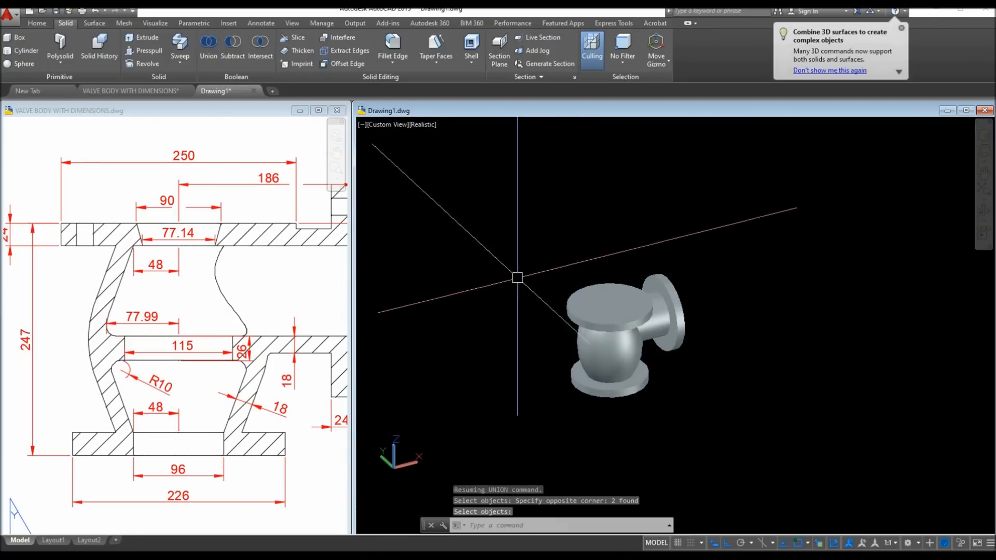
pyautogui.moveTo(629, 295); pyautogui.dragTo(569, 298, button='middle')
pyautogui.press('Escape')
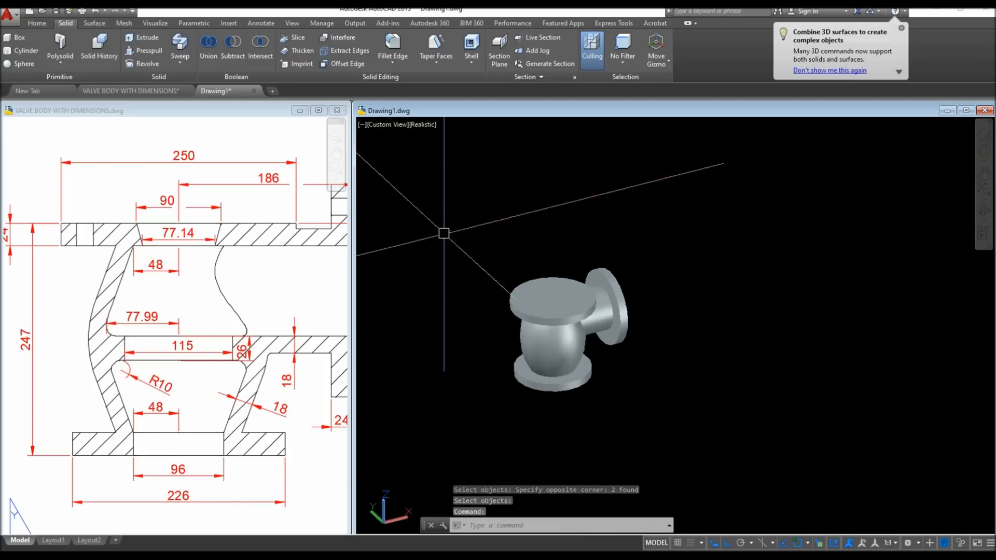
# Step: Draw a circle of diameter 90 at the centre of the top flange's upper face
pyautogui.click(145, 250)
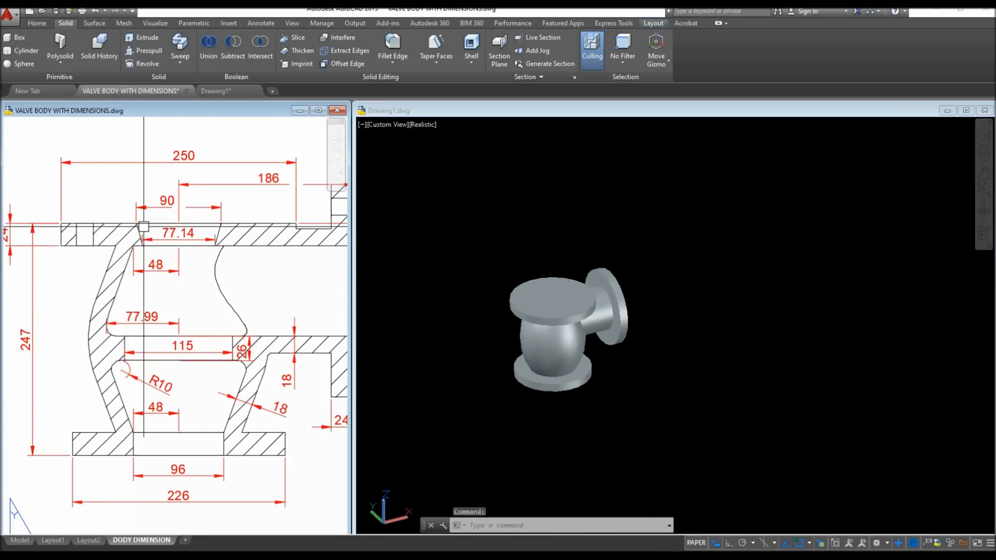
pyautogui.click(463, 287)
pyautogui.write('c')
pyautogui.press('Return')
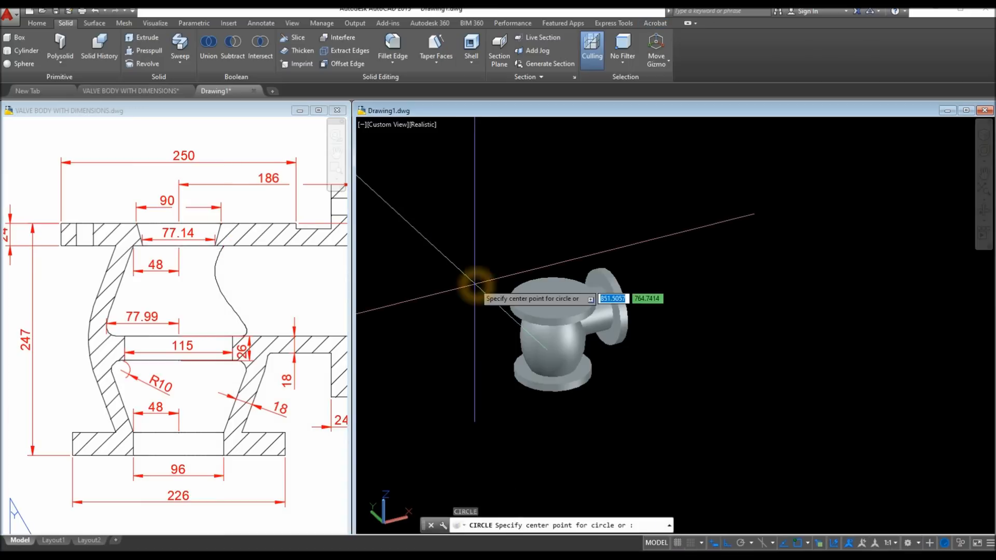
pyautogui.click(553, 296)
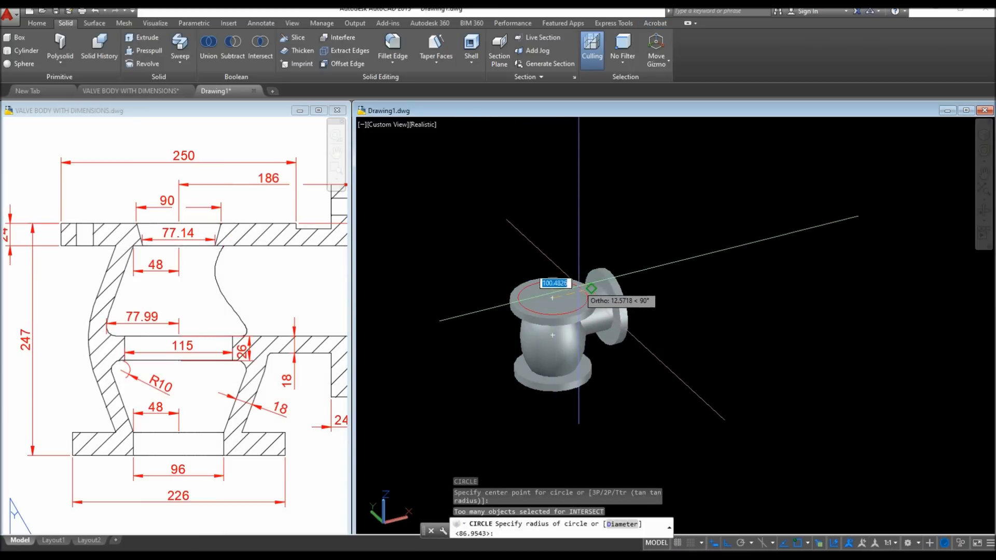
pyautogui.press('Return')
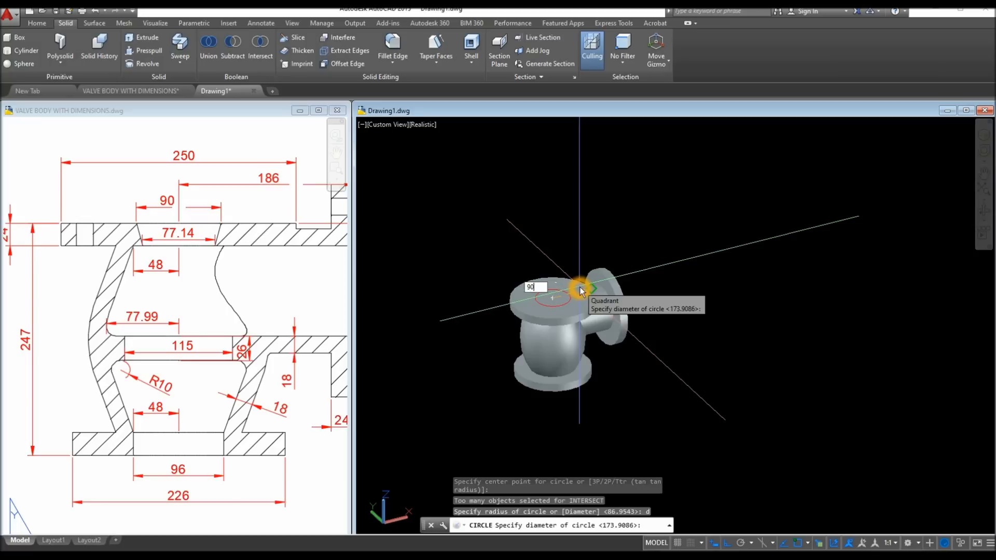
pyautogui.press('Return')
# Step: Draw a concentric circle of diameter 77.14 inside the 90 circle on the top flange
pyautogui.click(153, 253)
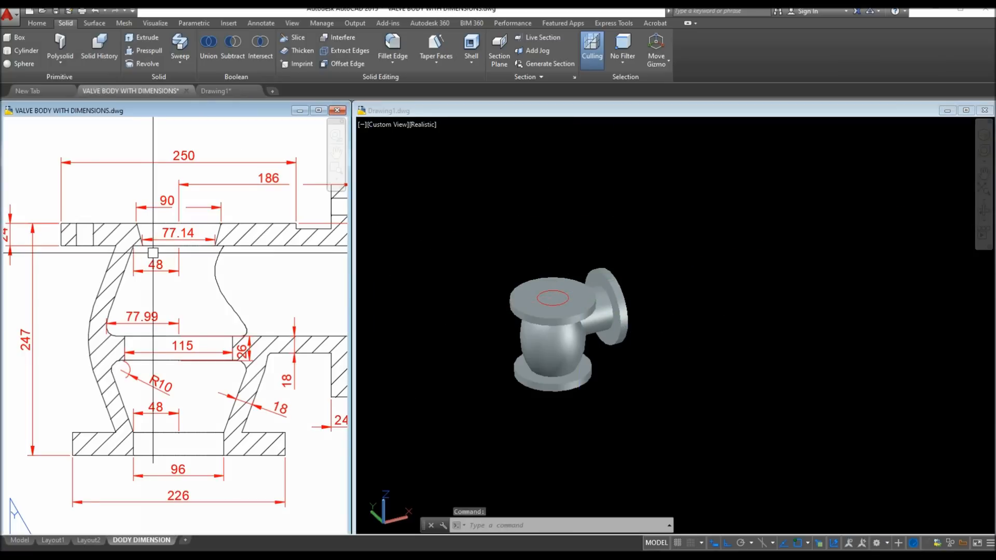
pyautogui.scroll(2, 168, 252)
pyautogui.click(447, 263)
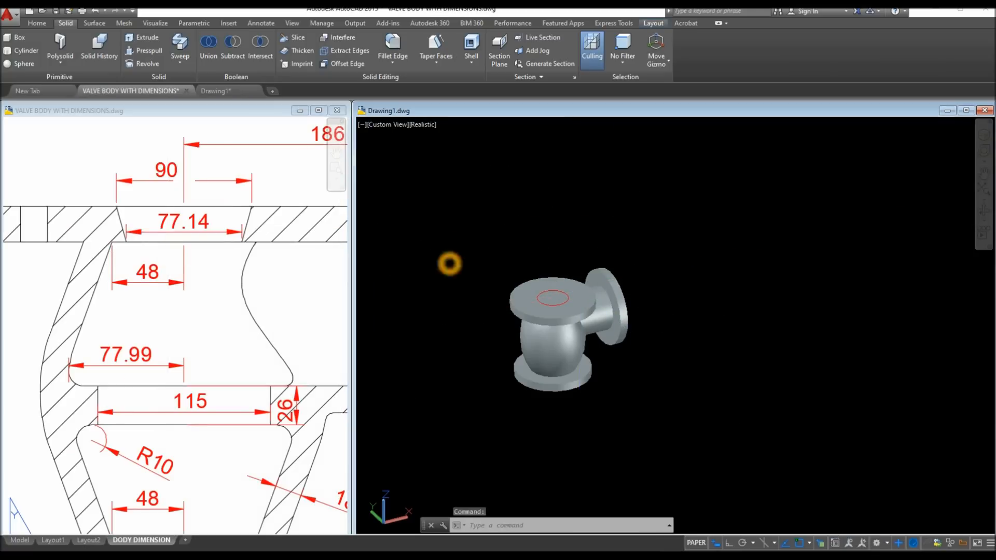
pyautogui.scroll(3, 556, 313)
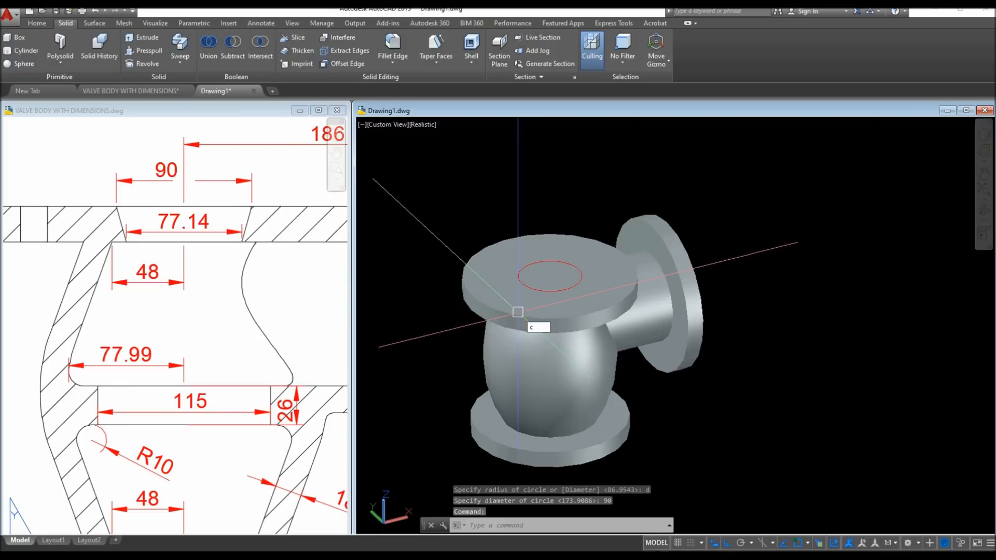
pyautogui.write('c')
pyautogui.press('Return')
pyautogui.click(550, 276)
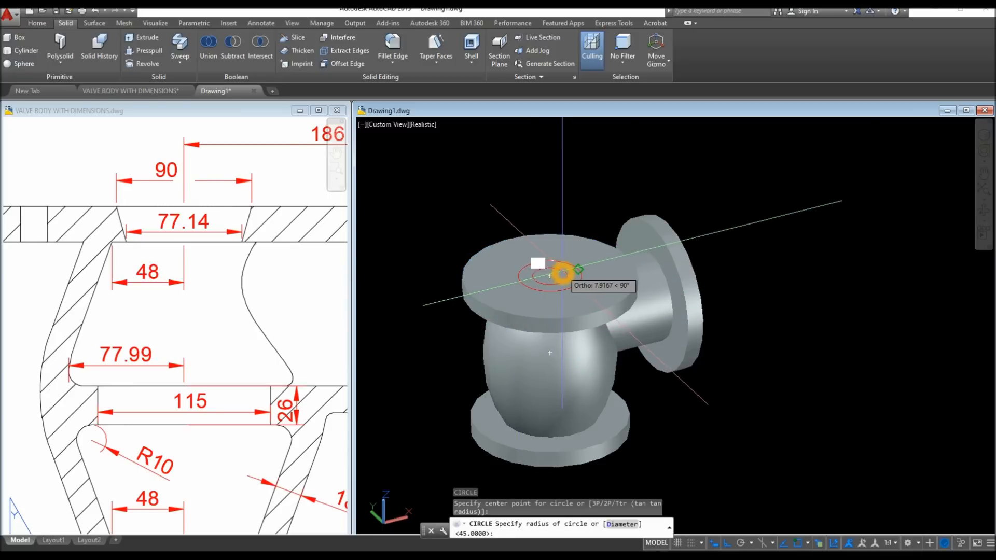
pyautogui.write('d')
pyautogui.press('Return')
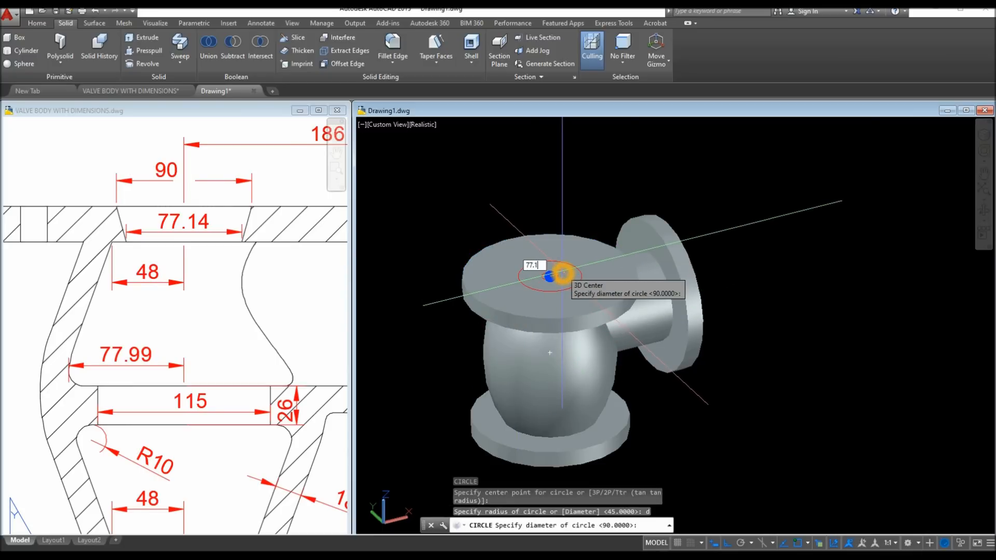
pyautogui.press('Return')
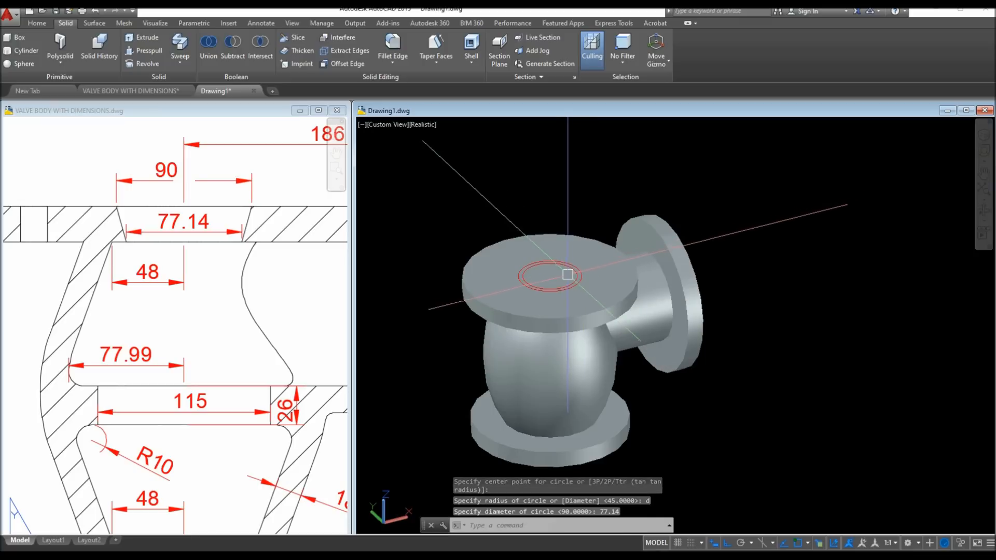
# Step: Move the 77.14 circle straight down 24, from the top flange's upper face to its underside
pyautogui.scroll(3, 568, 275)
pyautogui.click(578, 272)
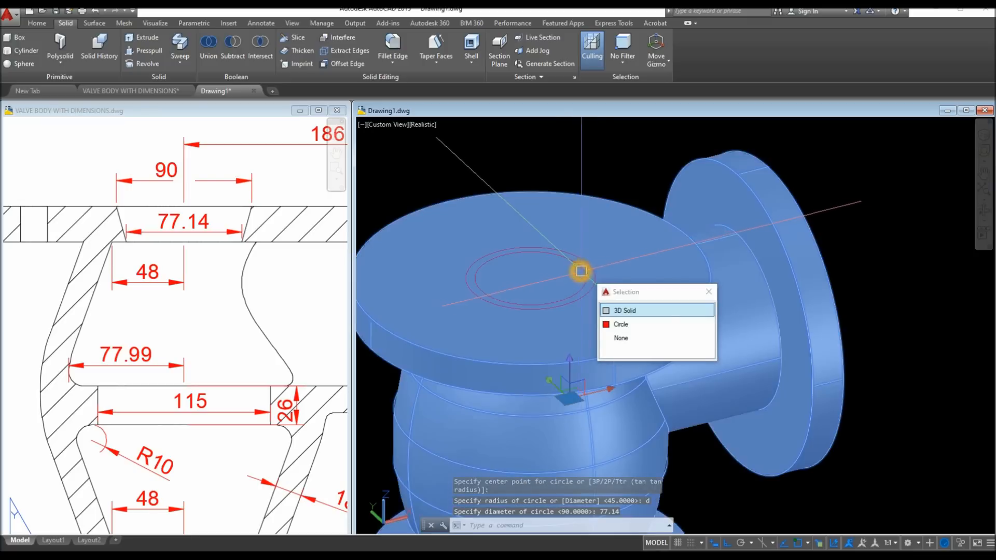
pyautogui.click(623, 322)
pyautogui.rightClick(550, 157)
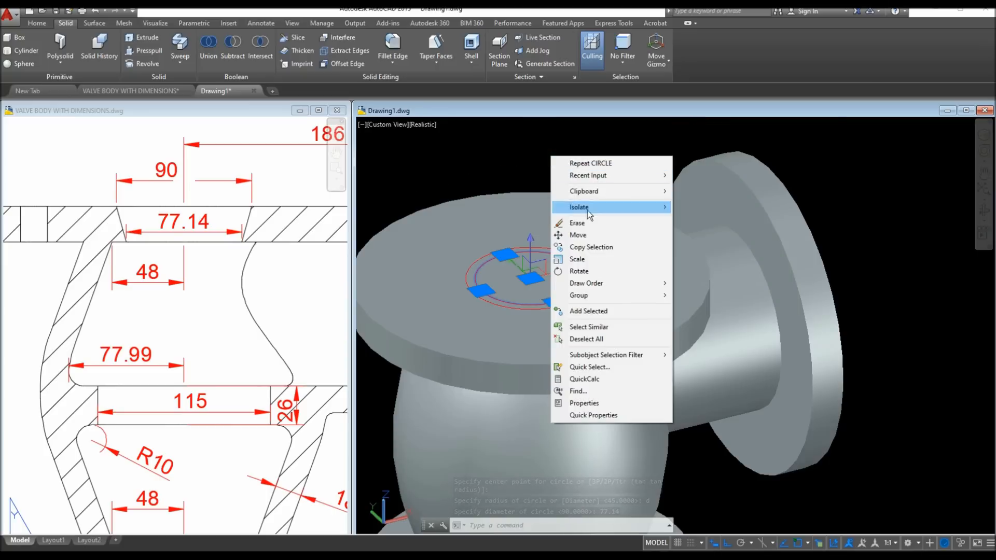
pyautogui.click(576, 231)
pyautogui.moveTo(551, 244); pyautogui.dragTo(583, 196, button='middle')
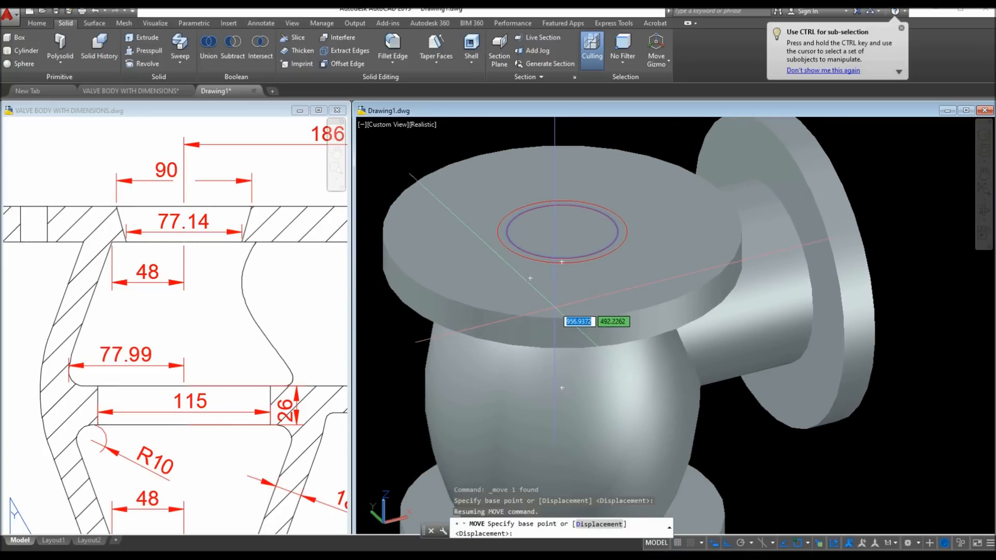
pyautogui.keyDown('shift'); pyautogui.moveTo(545, 318); pyautogui.dragTo(596, 311, button='middle'); pyautogui.keyUp('shift')
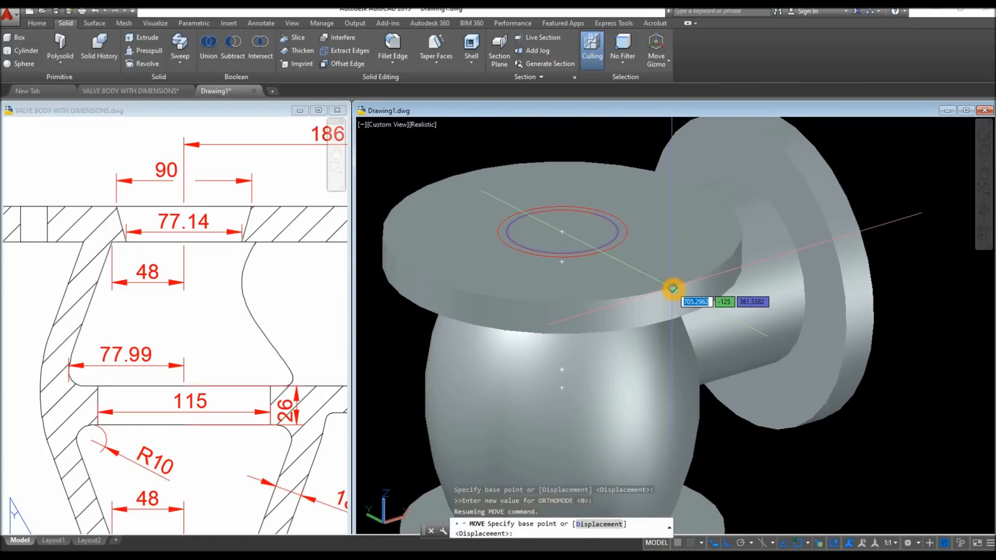
pyautogui.click(683, 276)
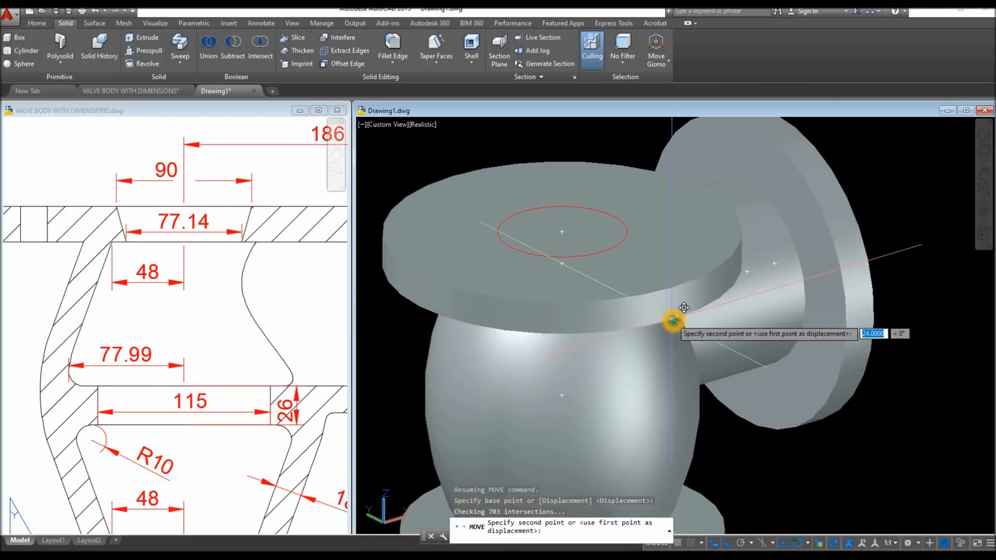
pyautogui.click(683, 307)
pyautogui.moveTo(675, 316)
pyautogui.keyDown('shift'); pyautogui.mouseDown(button='middle')
pyautogui.moveTo(659, 256)
pyautogui.moveTo(661, 311)
pyautogui.mouseUp(button='middle'); pyautogui.keyUp('shift')
# Step: Display the valve body in the Wireframe visual style so both circles can be selected
pyautogui.click(422, 125)
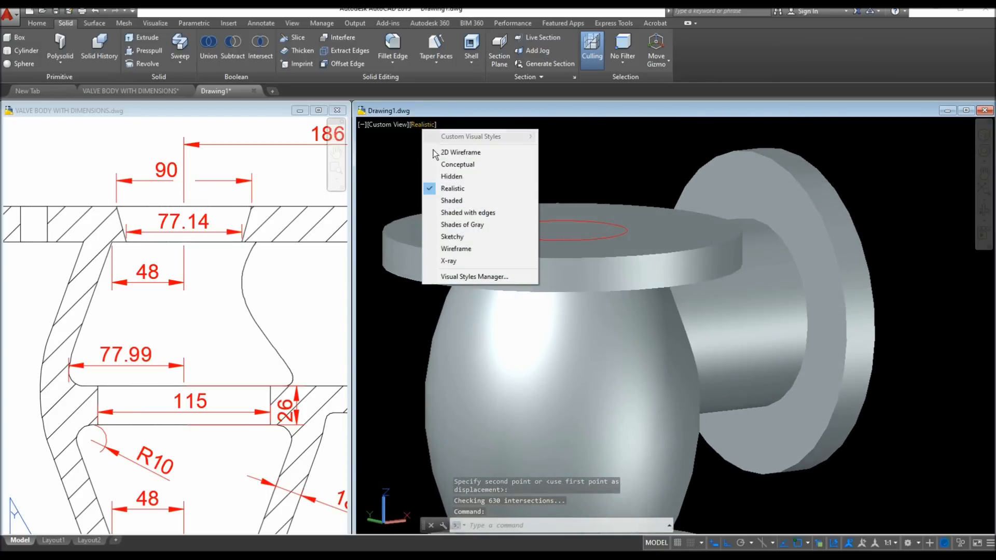
pyautogui.click(455, 248)
pyautogui.keyDown('shift'); pyautogui.moveTo(460, 252); pyautogui.dragTo(462, 264, button='middle'); pyautogui.keyUp('shift')
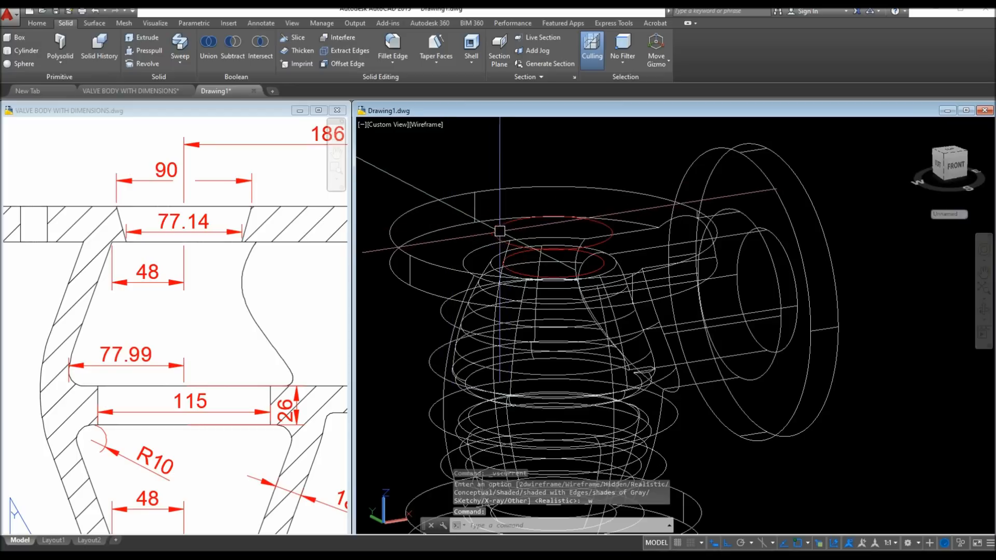
# Step: Loft a tapered solid from the 90 circle to the lowered 77.14 circle, using cross sections only
pyautogui.click(511, 268)
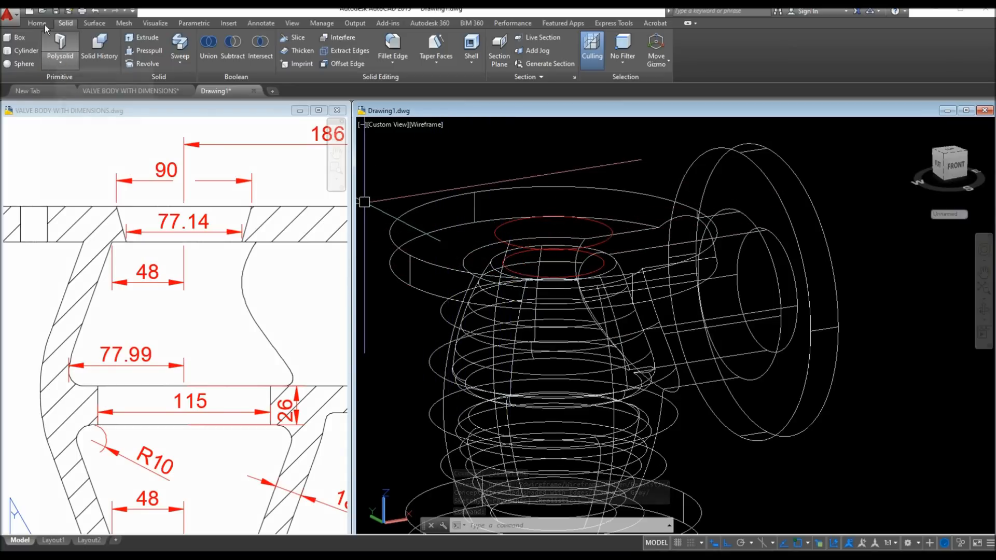
pyautogui.click(44, 22)
pyautogui.click(45, 61)
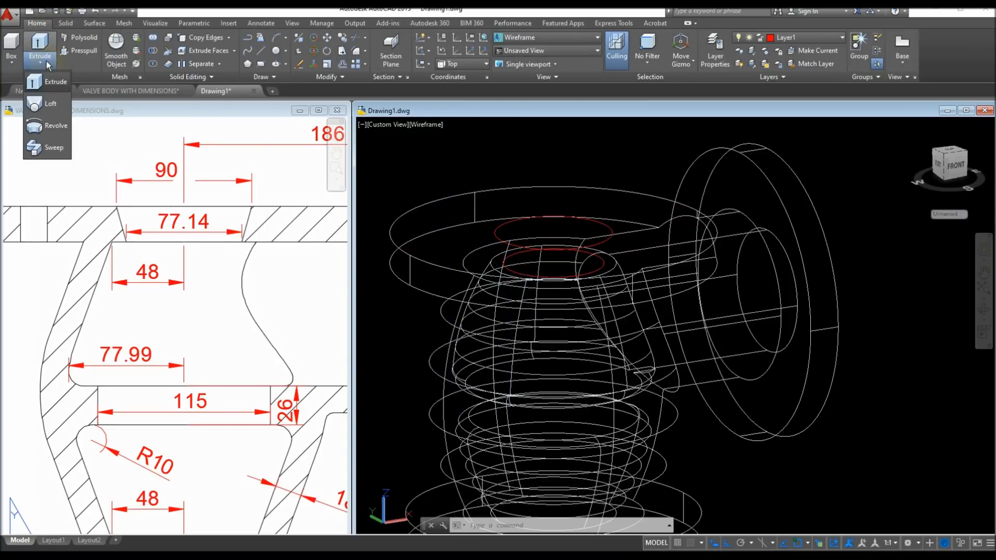
pyautogui.click(60, 108)
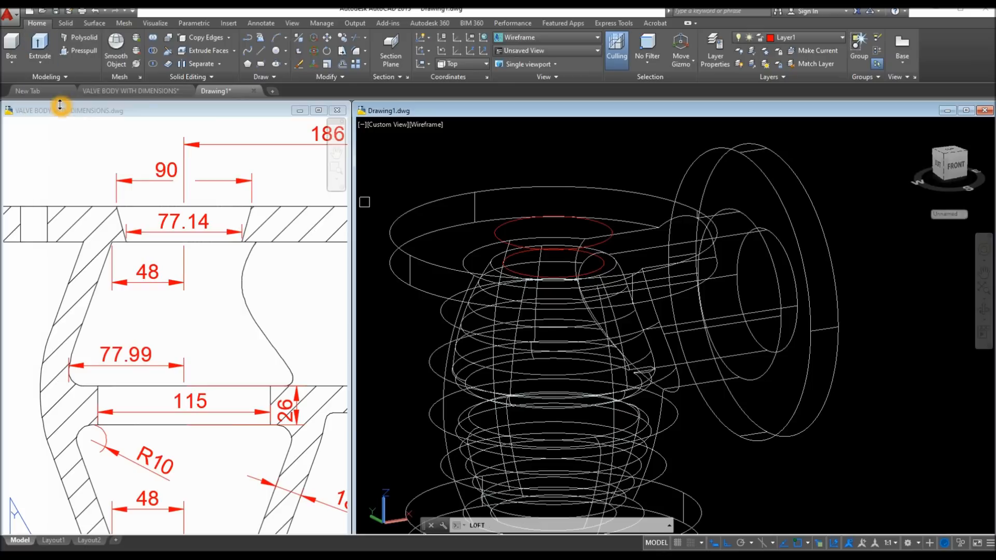
pyautogui.click(500, 231)
pyautogui.click(515, 270)
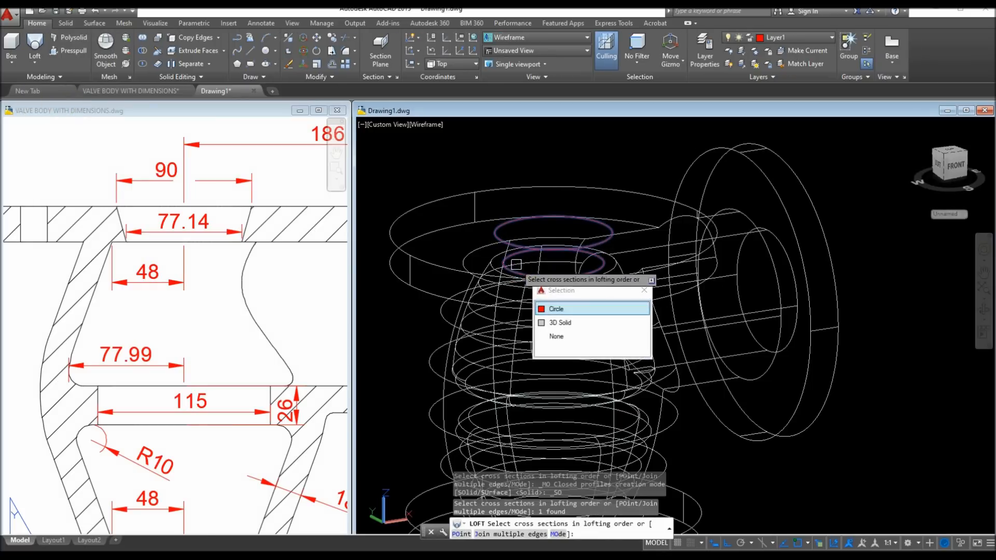
pyautogui.rightClick(542, 173)
pyautogui.click(554, 179)
pyautogui.rightClick(565, 183)
pyautogui.click(566, 183)
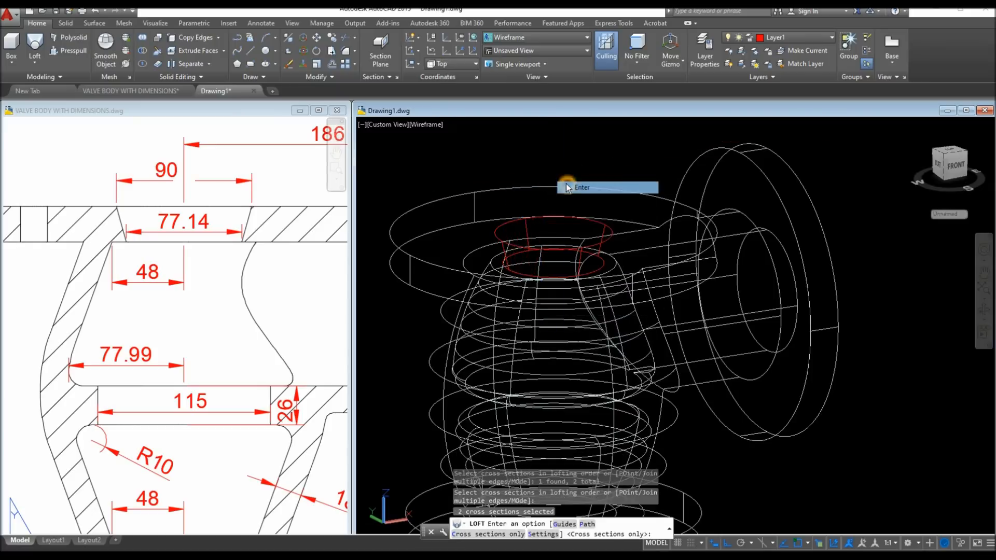
# Step: Display the model in X-Ray style and subtract the lofted taper from the valve body
pyautogui.click(431, 126)
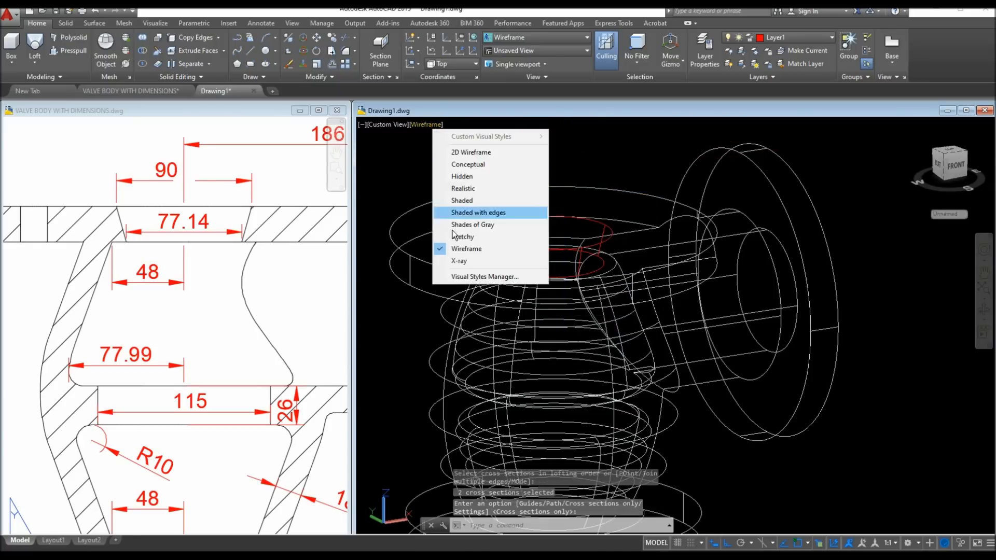
pyautogui.click(455, 261)
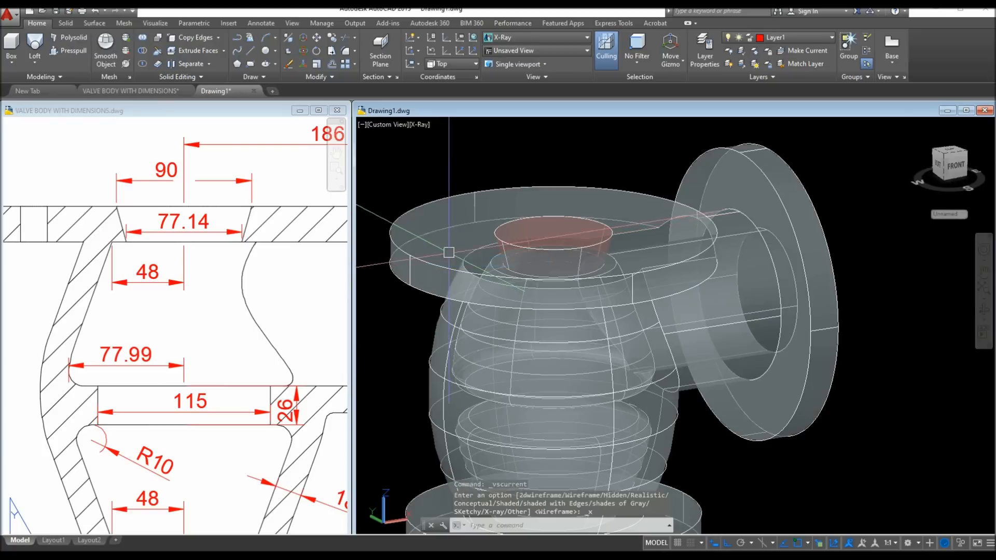
pyautogui.click(144, 52)
pyautogui.click(512, 197)
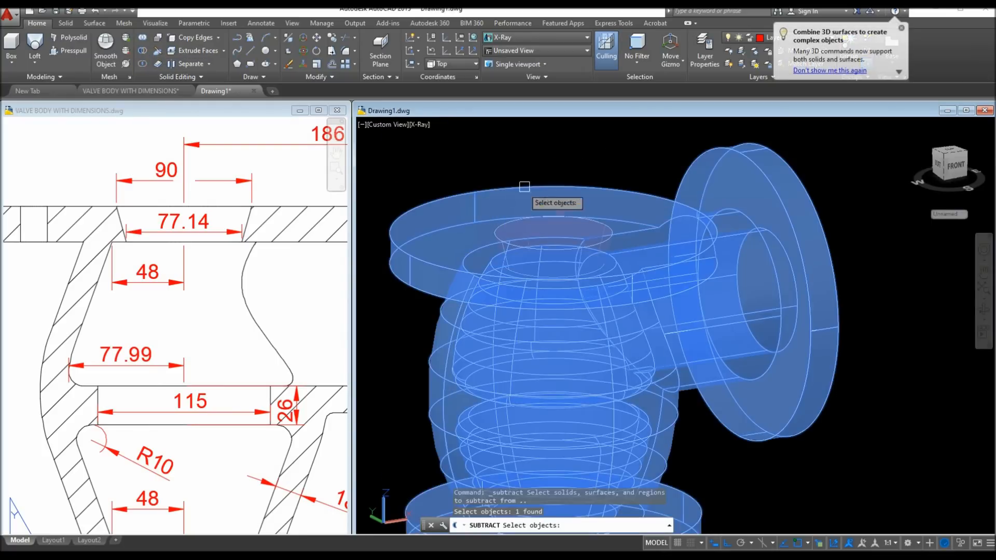
pyautogui.press('Return')
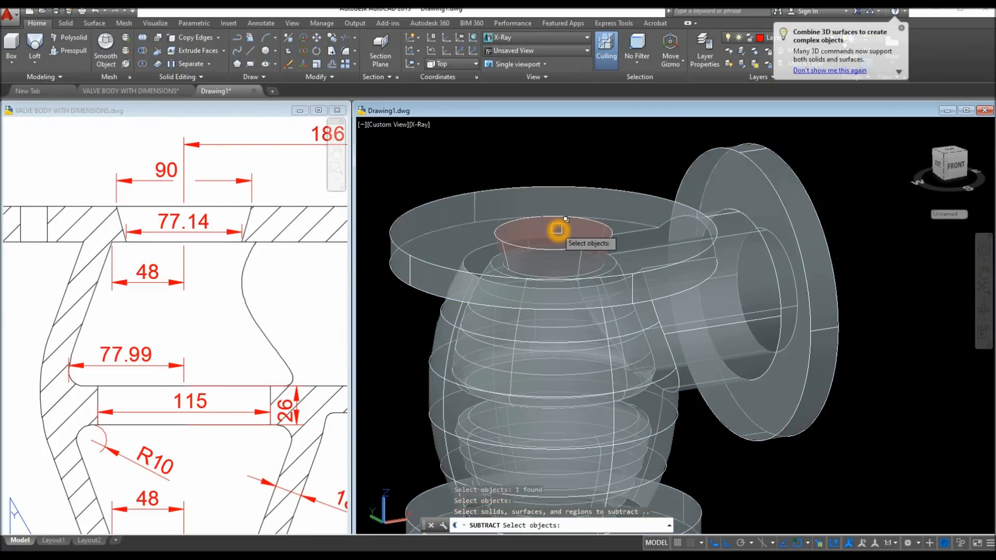
pyautogui.click(556, 229)
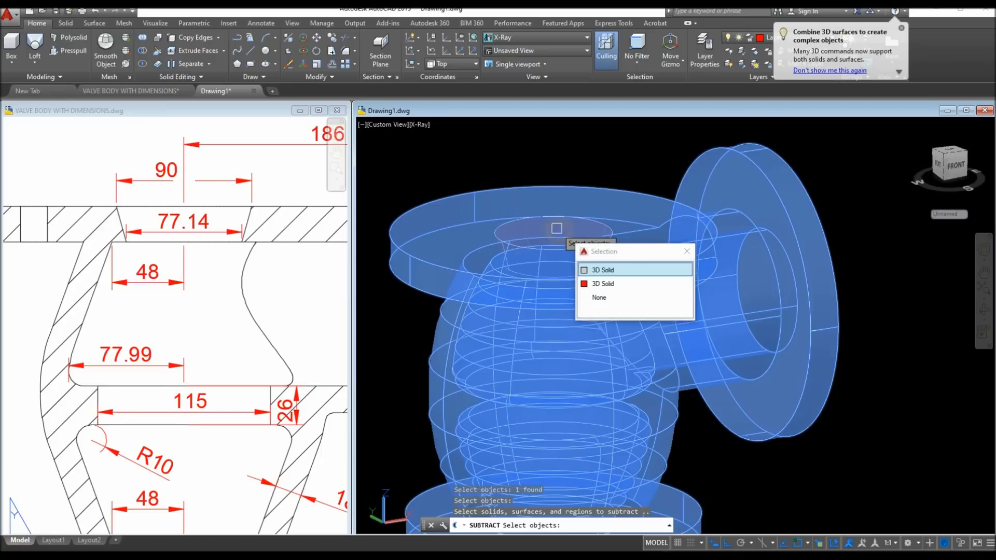
pyautogui.click(607, 284)
pyautogui.press('Return')
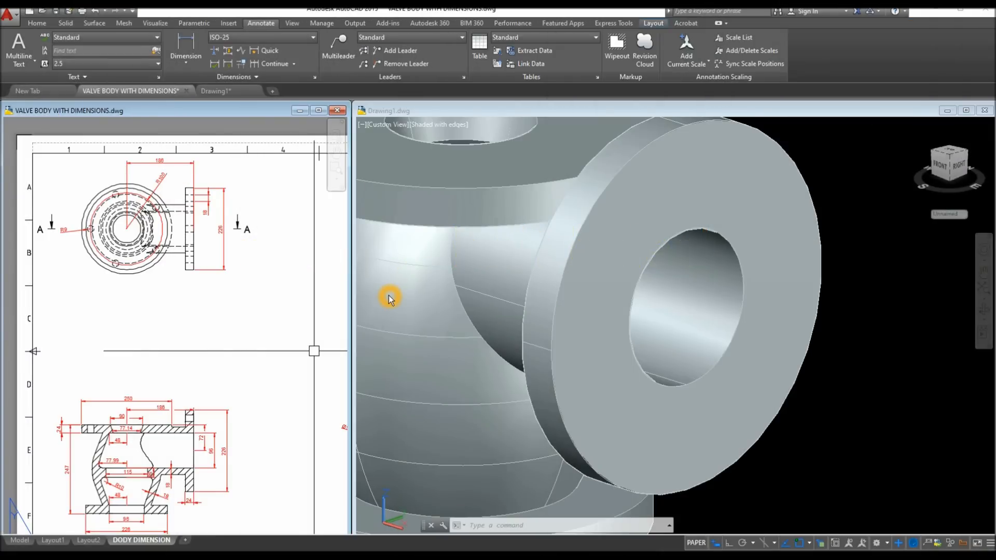
# Step: Set the model's visual style to Conceptual
pyautogui.click(390, 299)
pyautogui.click(444, 124)
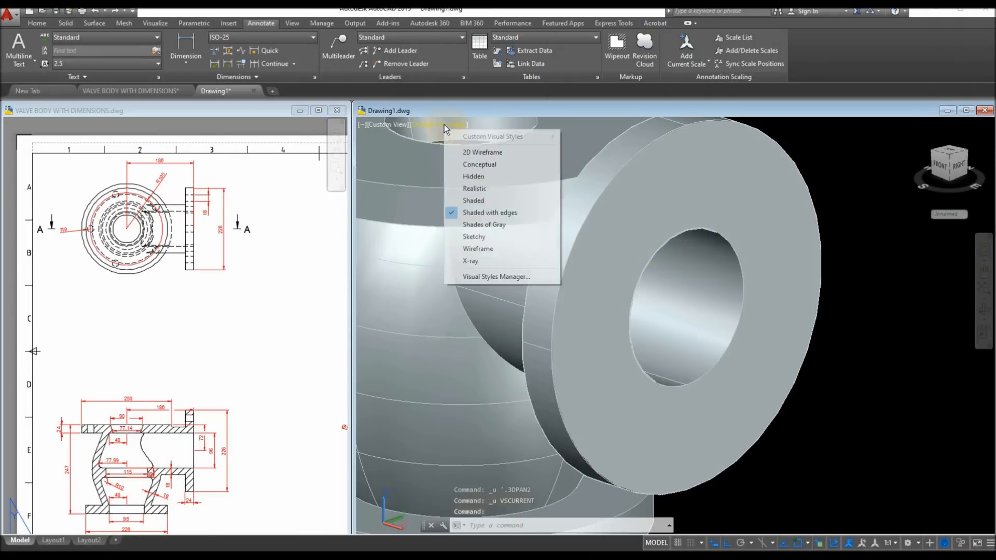
pyautogui.click(483, 167)
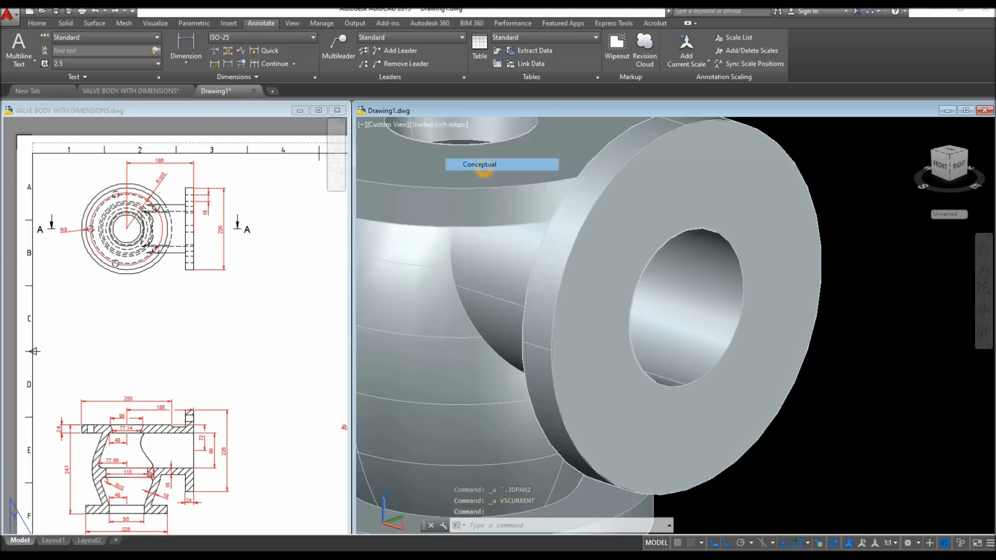
# Step: Examine the dimensioned drawing's top view for the bolt circle radius and the flange hole size
pyautogui.click(196, 300)
pyautogui.scroll(-2, 189, 306)
pyautogui.moveTo(190, 306); pyautogui.dragTo(205, 385, button='middle')
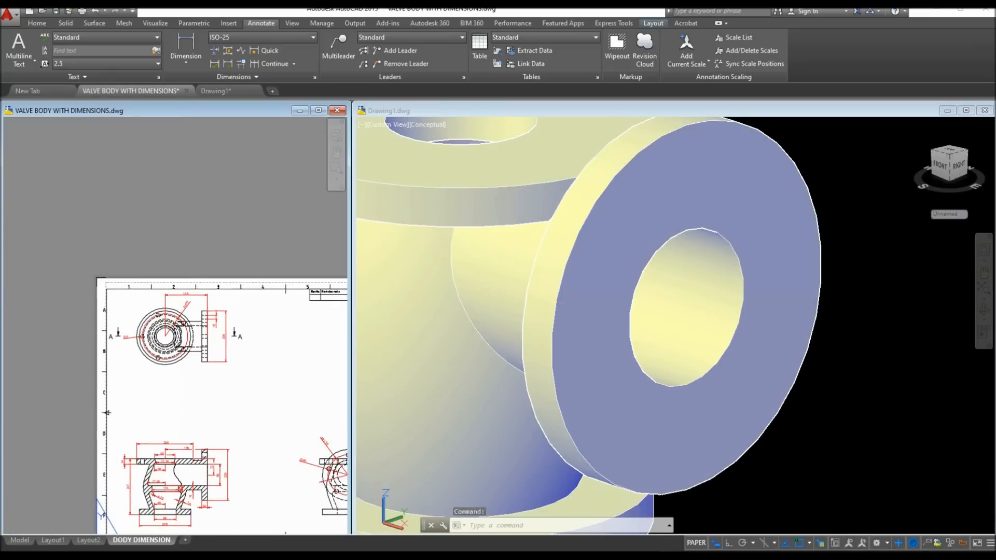
pyautogui.scroll(4, 179, 347)
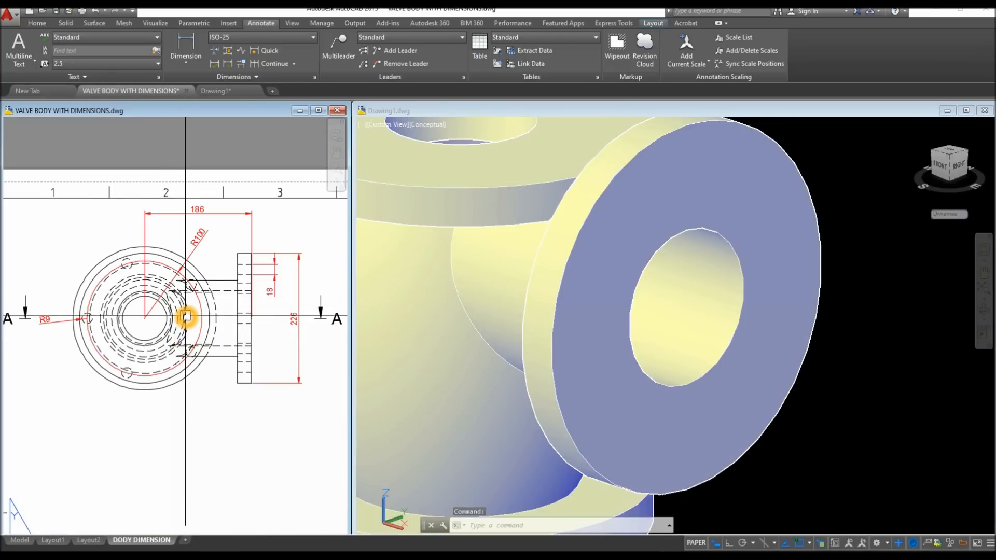
pyautogui.scroll(2, 186, 316)
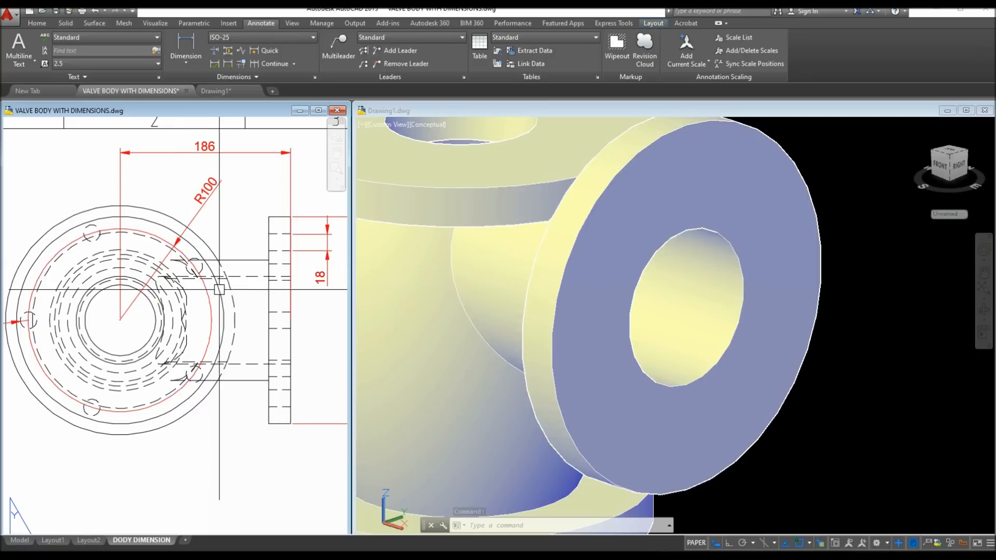
pyautogui.click(212, 299)
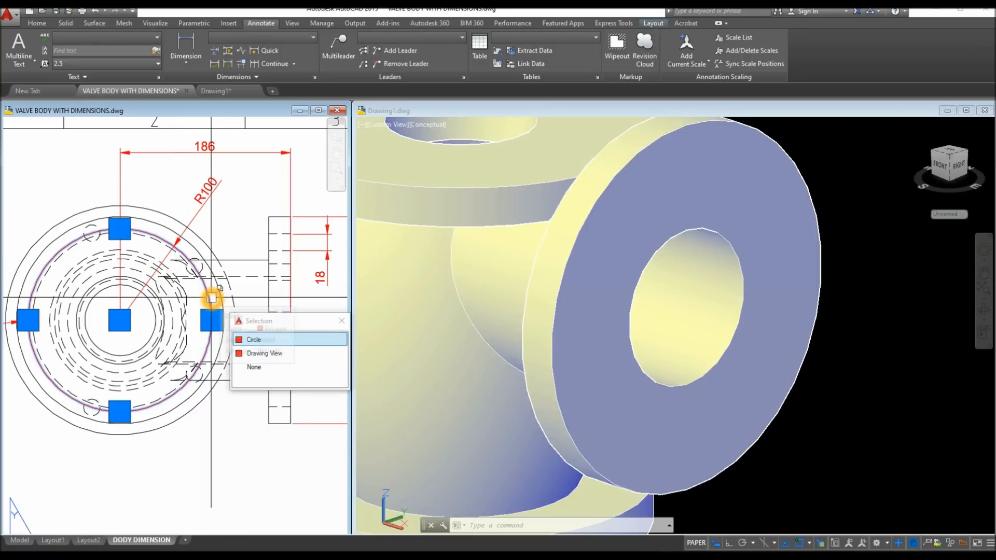
pyautogui.press('Escape')
pyautogui.click(320, 276)
# Step: Set the 3D model to the Top view, centred on the round top flange
pyautogui.click(372, 272)
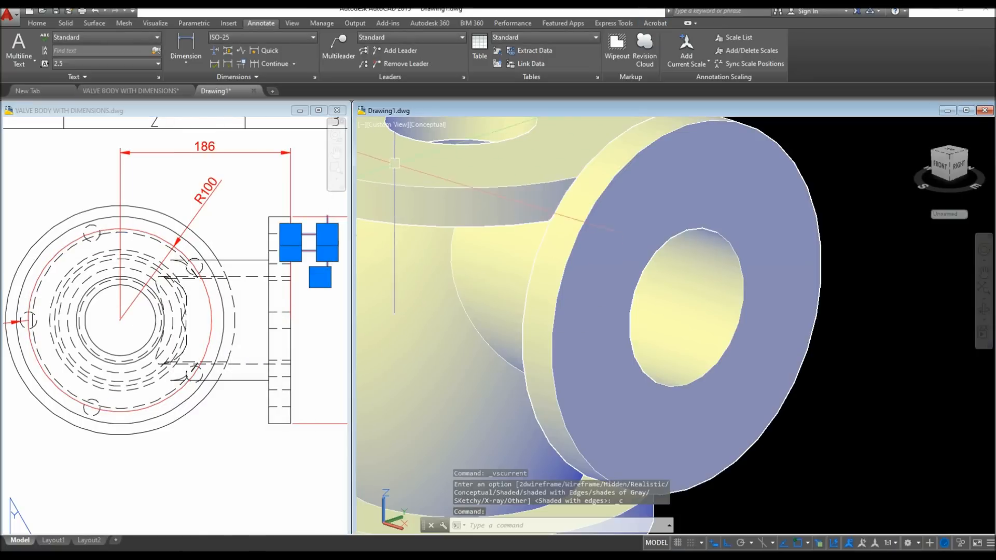
pyautogui.click(393, 125)
pyautogui.click(415, 152)
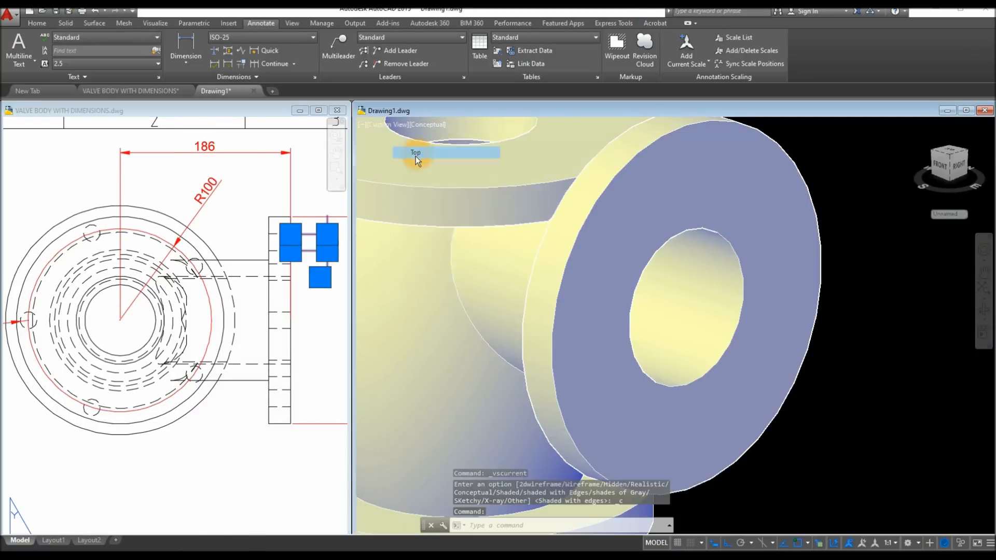
pyautogui.moveTo(856, 389); pyautogui.dragTo(608, 283, button='middle')
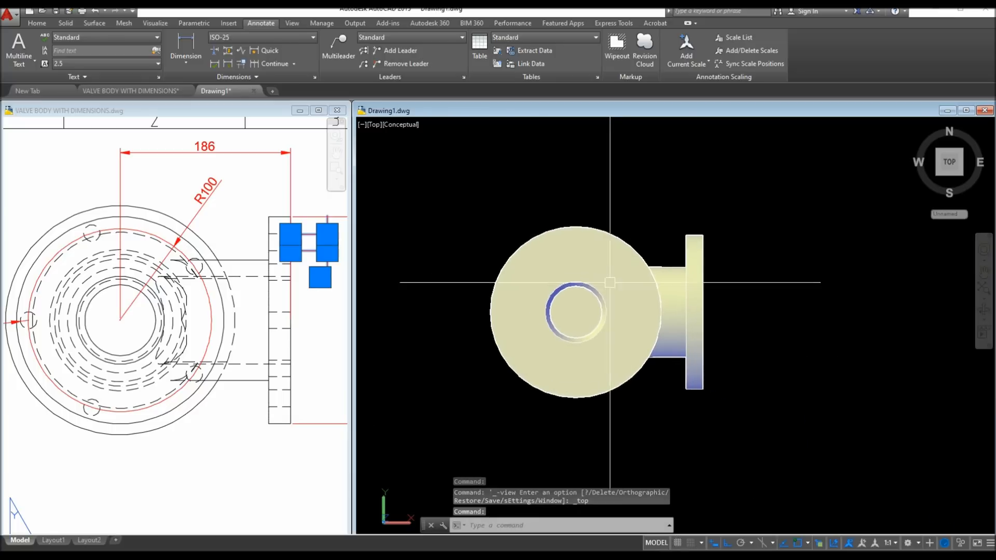
pyautogui.scroll(2, 608, 285)
pyautogui.write('c')
pyautogui.press('Return')
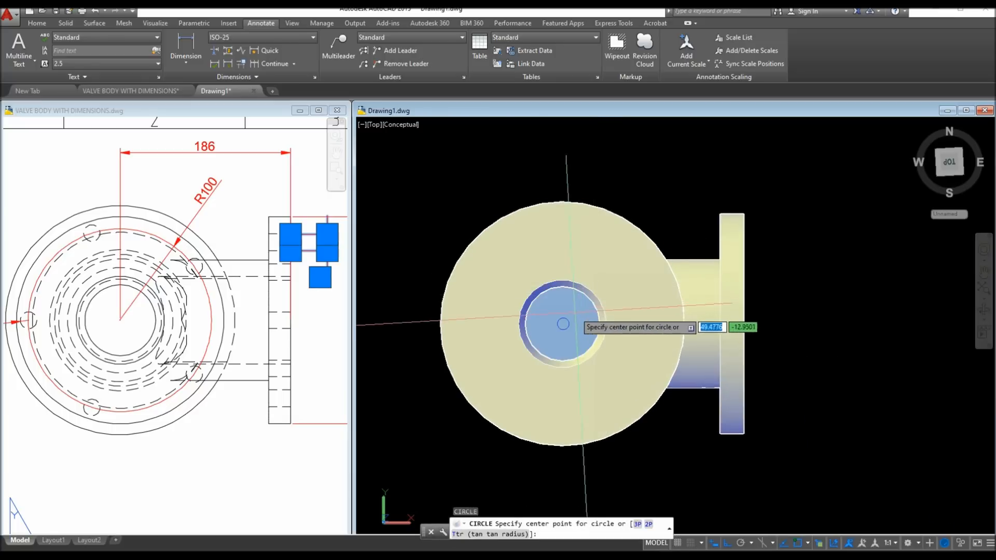
pyautogui.click(564, 322)
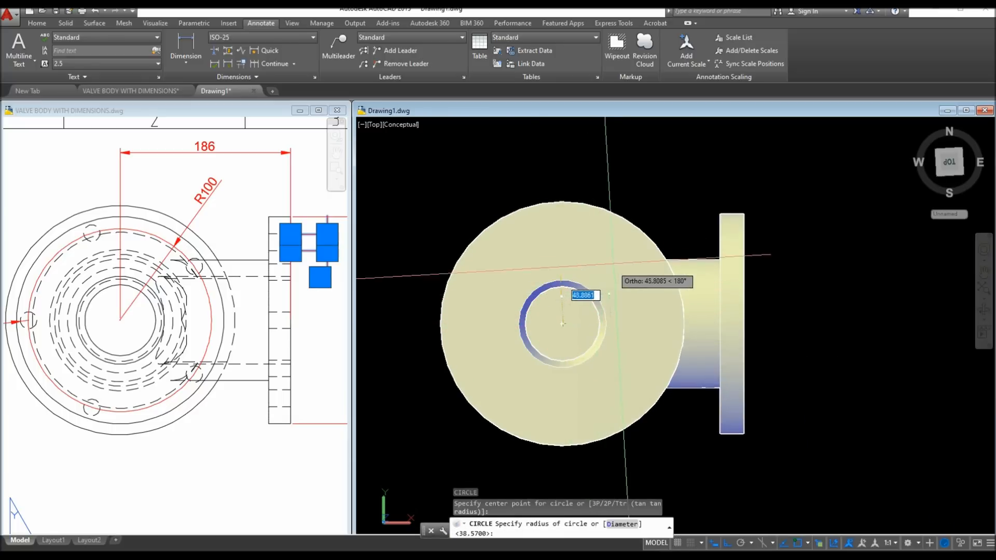
pyautogui.click(604, 247)
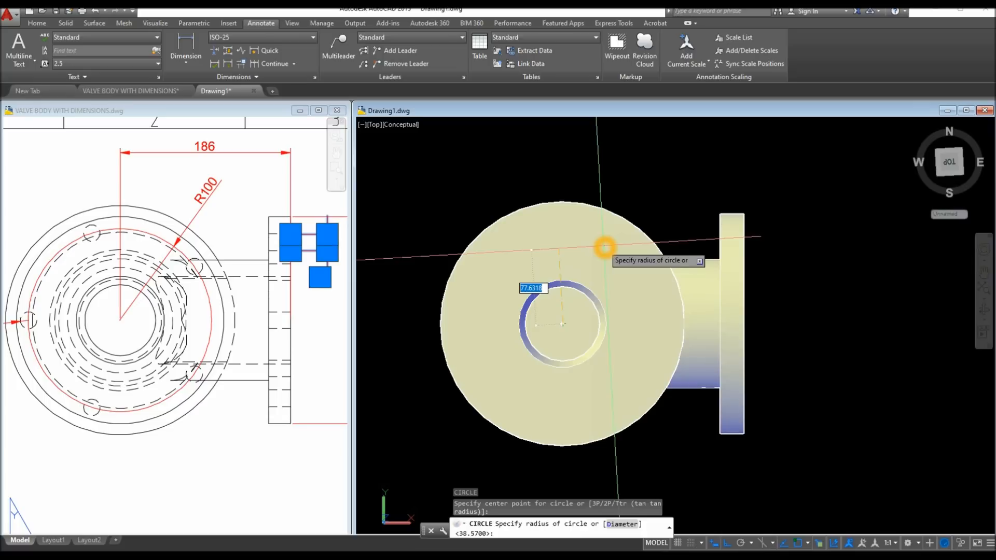
pyautogui.press('Escape')
# Step: Draw a bolt circle with radius 100 centred on the top face of the round top flange
pyautogui.press('Return')
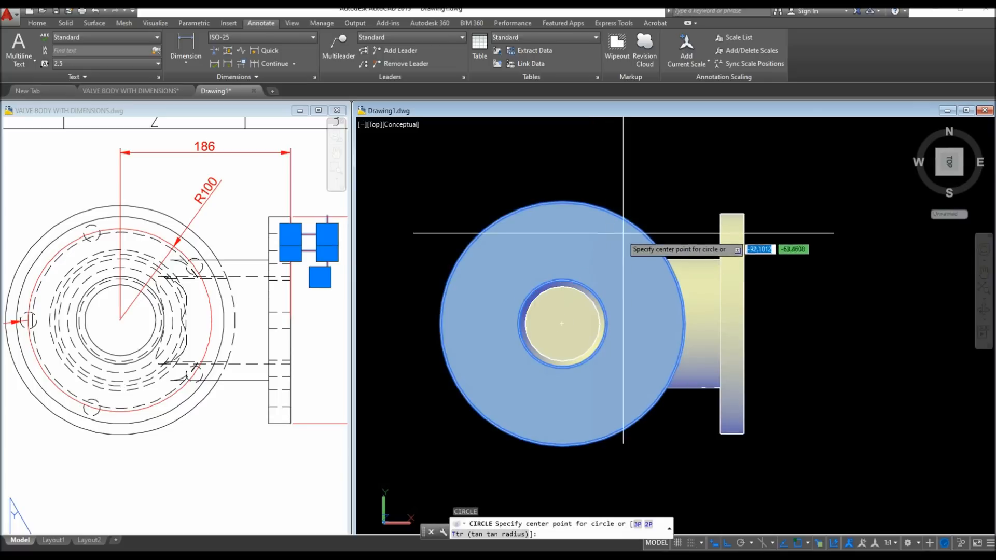
pyautogui.keyDown('shift'); pyautogui.moveTo(654, 263); pyautogui.dragTo(649, 181, button='middle'); pyautogui.keyUp('shift')
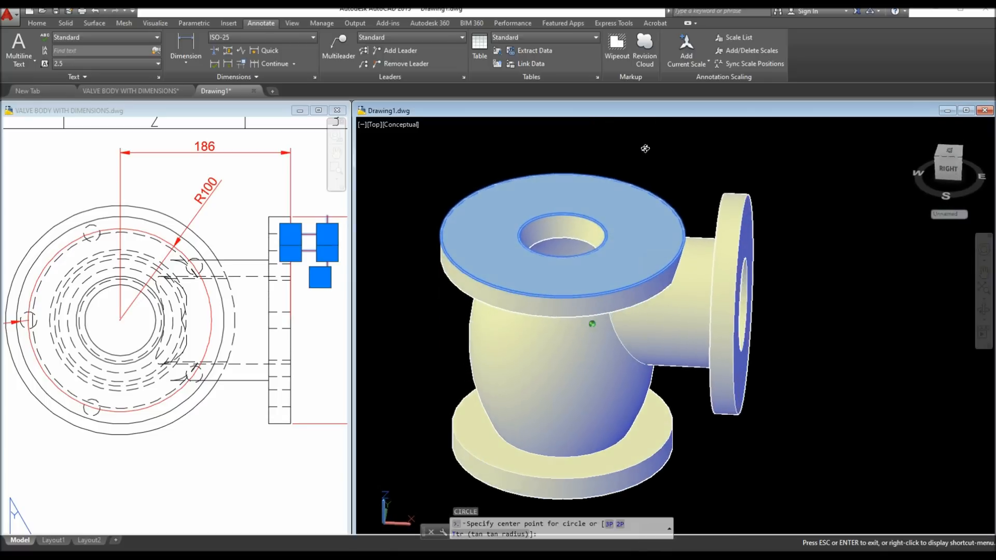
pyautogui.keyDown('shift'); pyautogui.rightClick(658, 180); pyautogui.keyUp('shift')
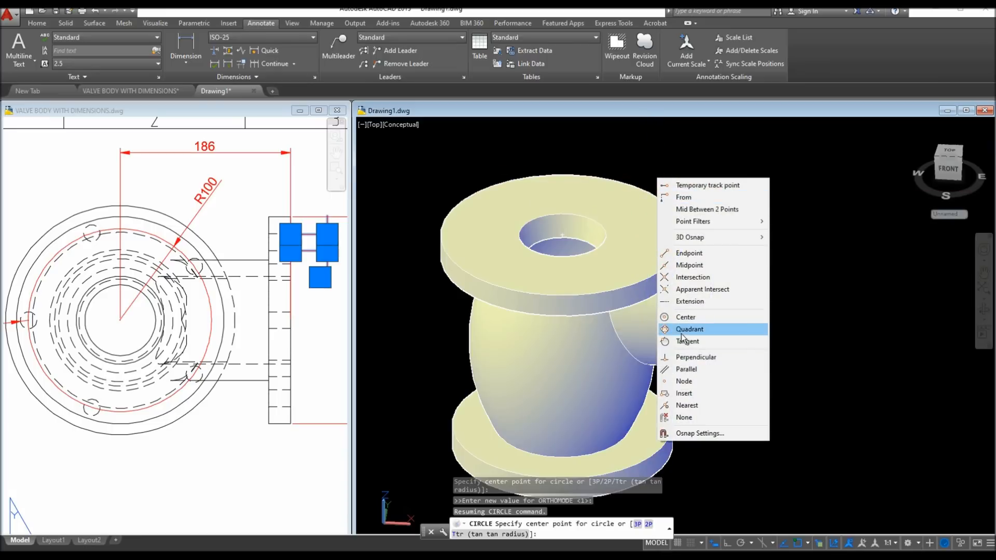
pyautogui.click(685, 317)
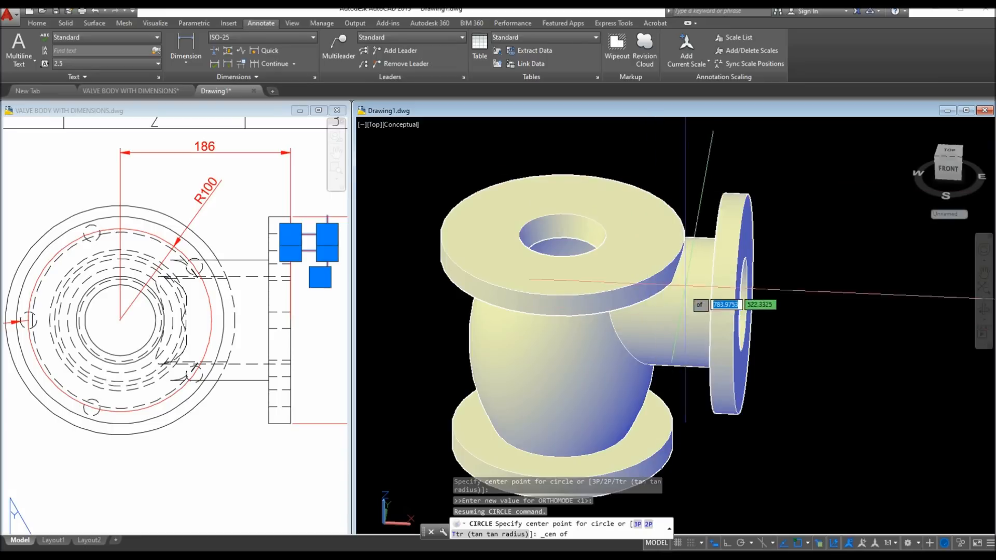
pyautogui.click(679, 213)
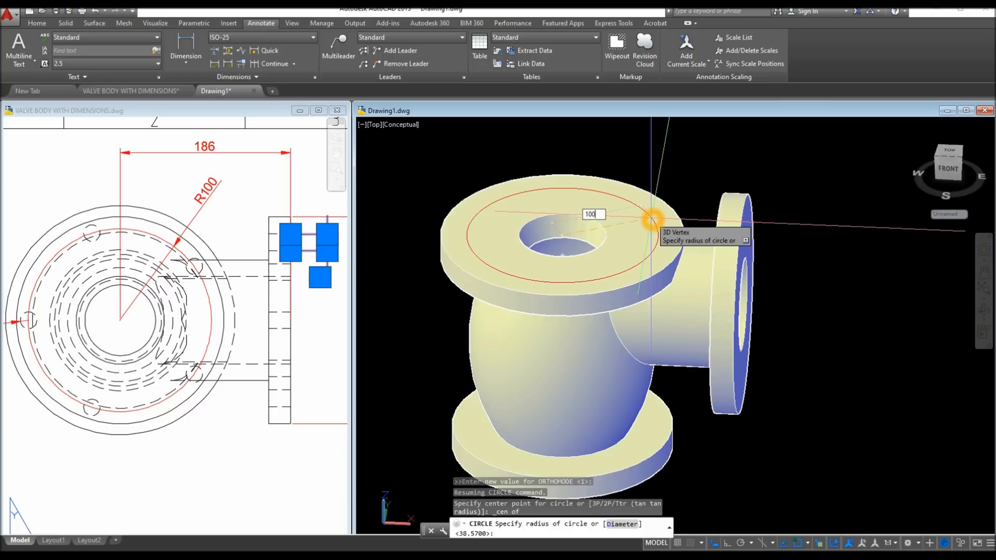
pyautogui.press('Return')
# Step: Check the bolt hole radius in the dimensioned drawing and draw a radius 9 circle at the bolt circle's left quadrant
pyautogui.click(192, 385)
pyautogui.moveTo(187, 379); pyautogui.dragTo(236, 375, button='middle')
pyautogui.moveTo(80, 325); pyautogui.dragTo(124, 324, button='middle')
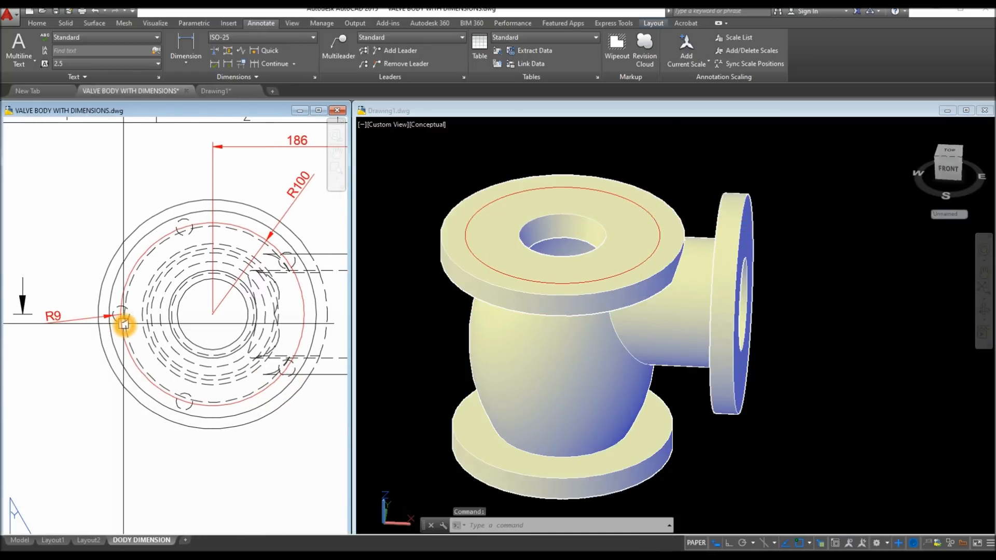
pyautogui.click(422, 244)
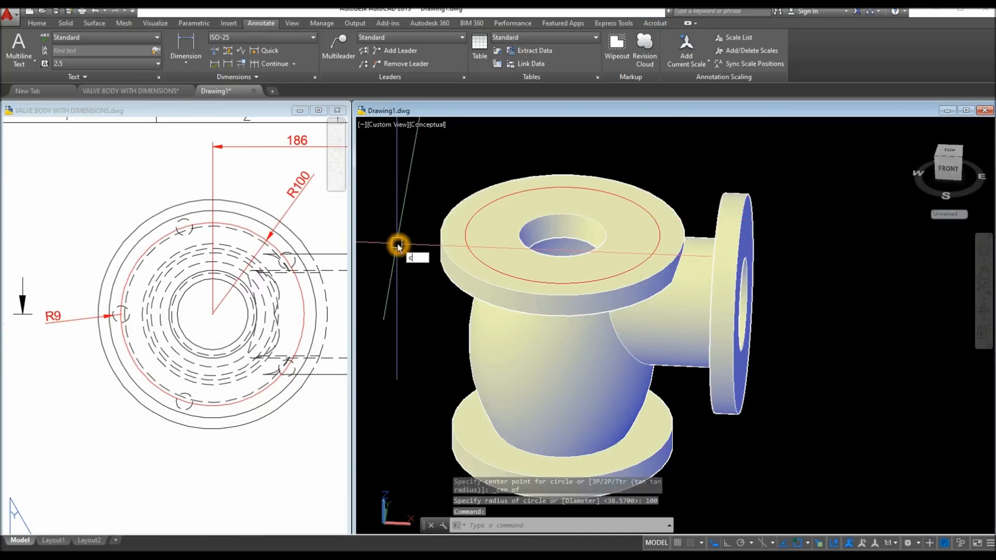
pyautogui.write('c')
pyautogui.press('Return')
pyautogui.click(465, 230)
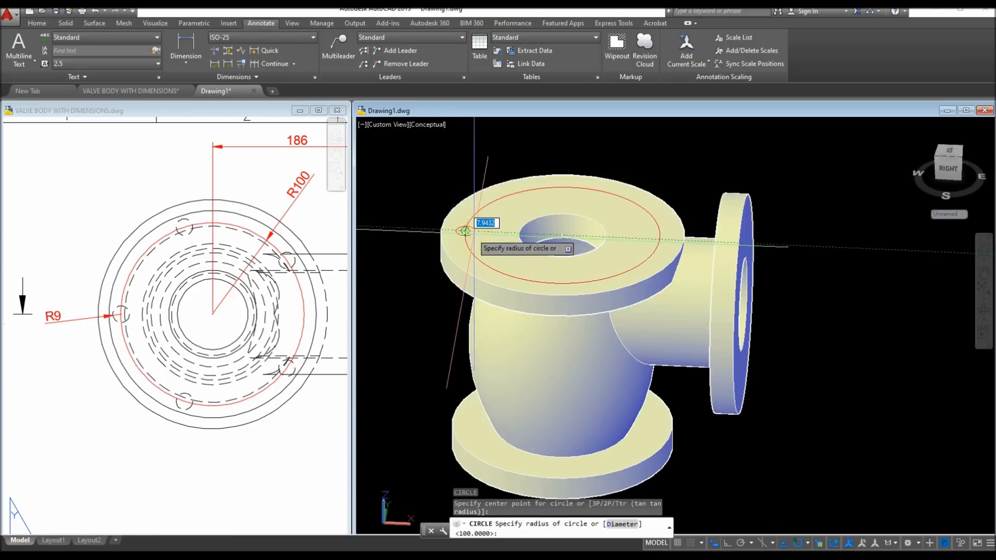
pyautogui.click(476, 236)
pyautogui.press('Return')
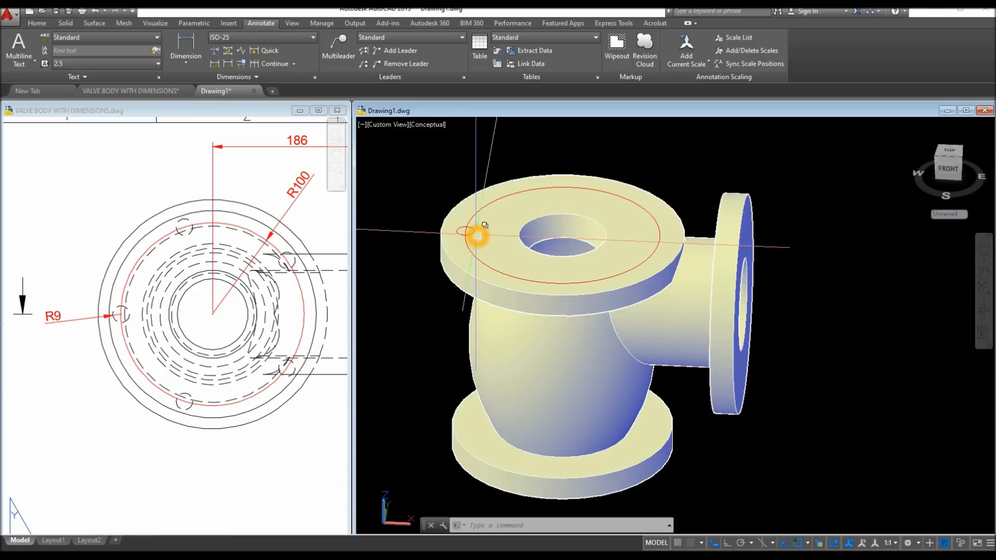
# Step: Create a polar array of the radius 9 hole circle about the top flange's centre
pyautogui.scroll(2, 412, 256)
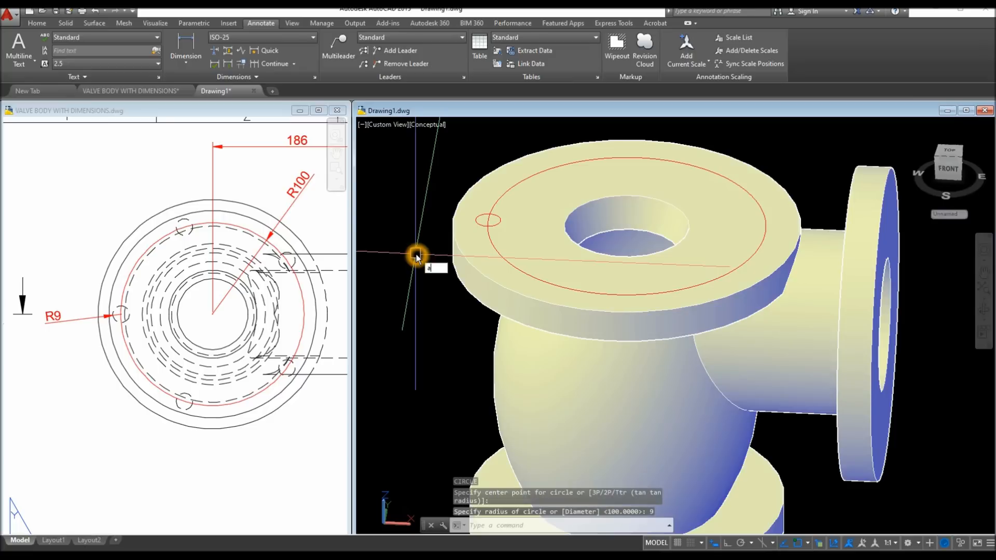
pyautogui.write('A')
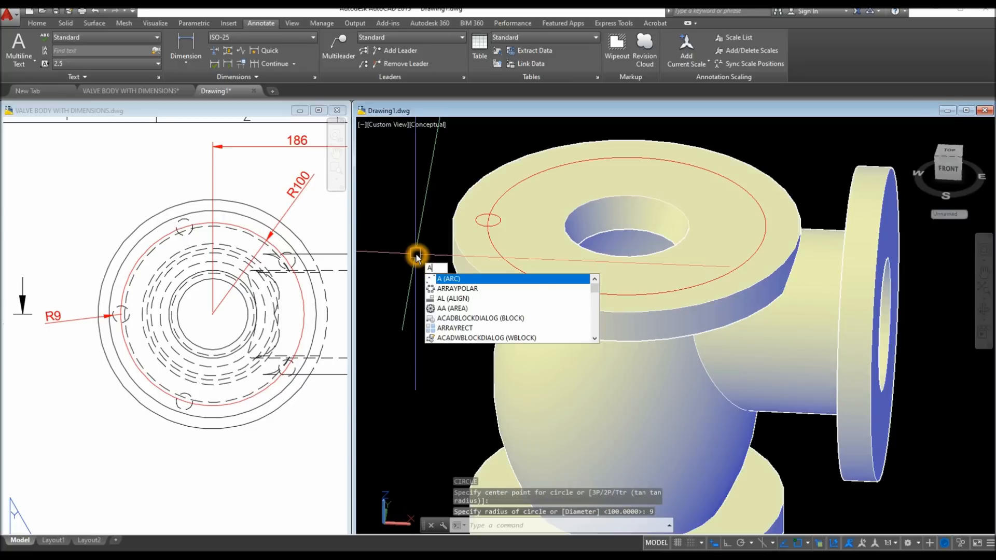
pyautogui.click(461, 289)
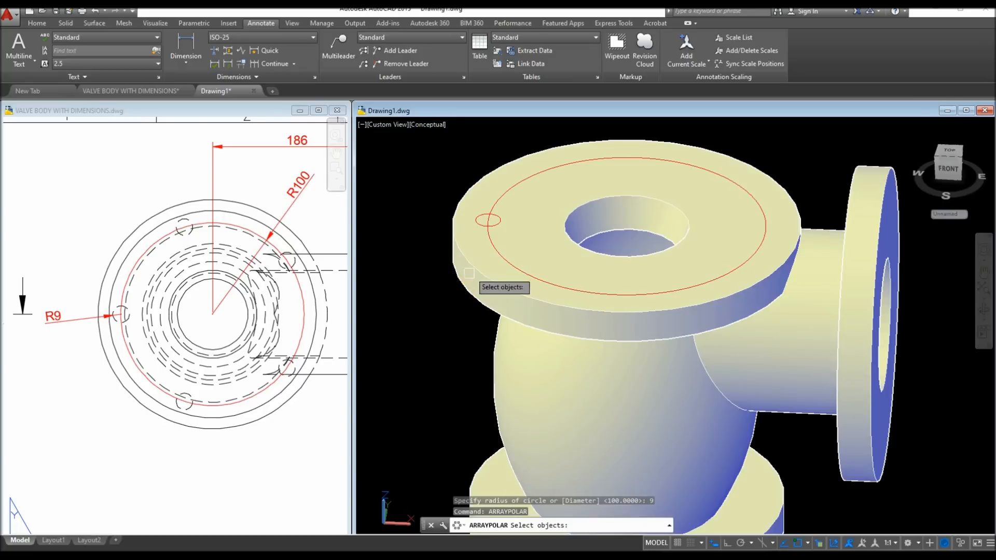
pyautogui.click(494, 218)
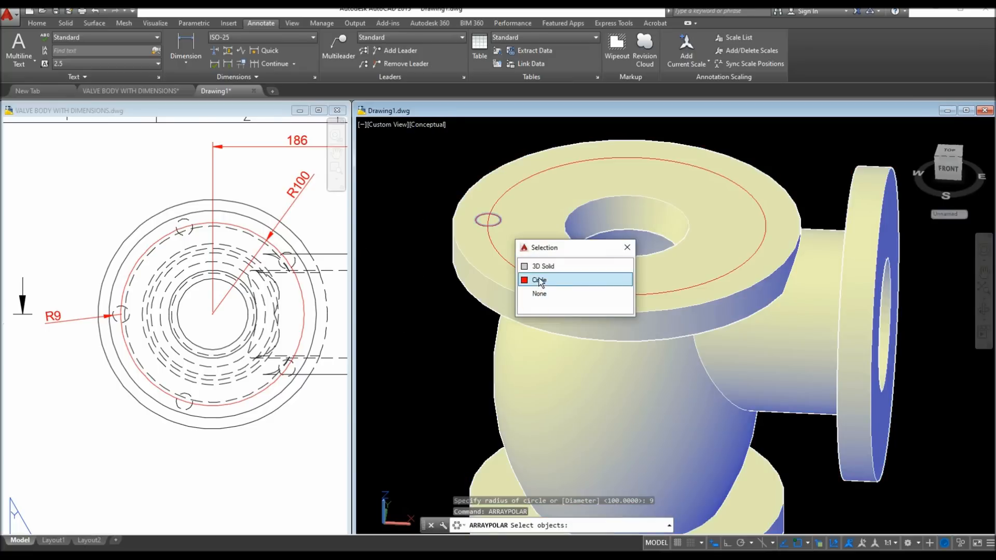
pyautogui.click(538, 281)
pyautogui.press('Return')
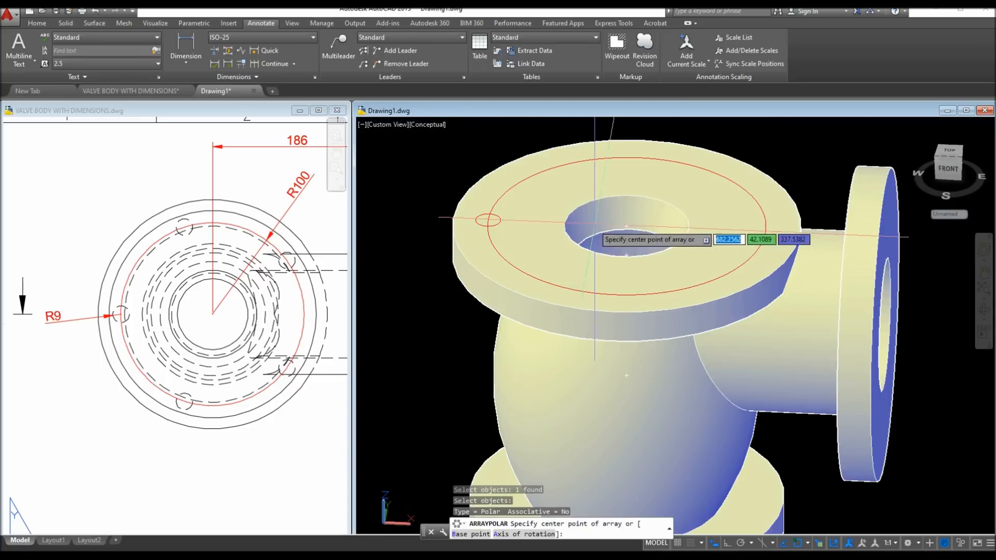
pyautogui.click(626, 226)
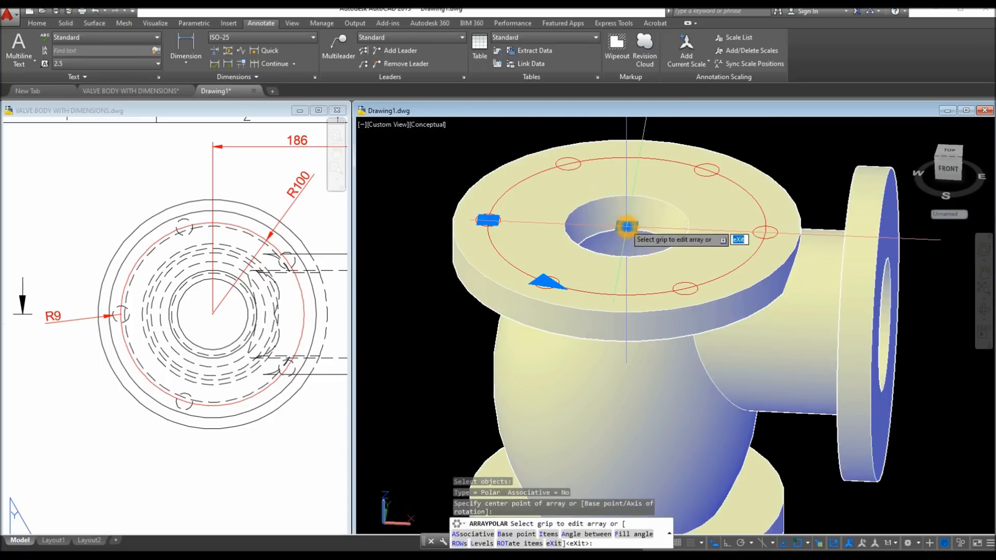
# Step: Set the polar array to 5 items and erase the radius 100 bolt circle
pyautogui.rightClick(625, 225)
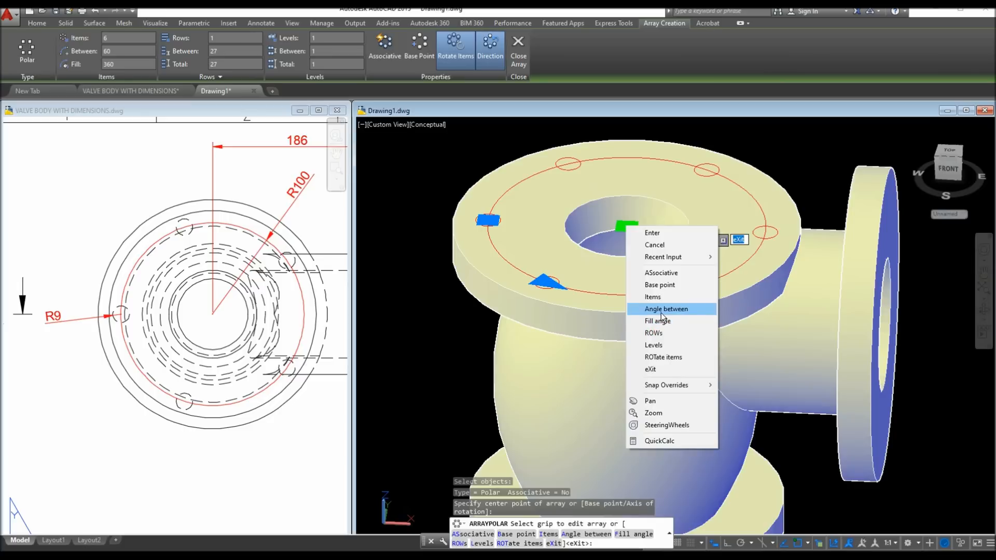
pyautogui.click(654, 297)
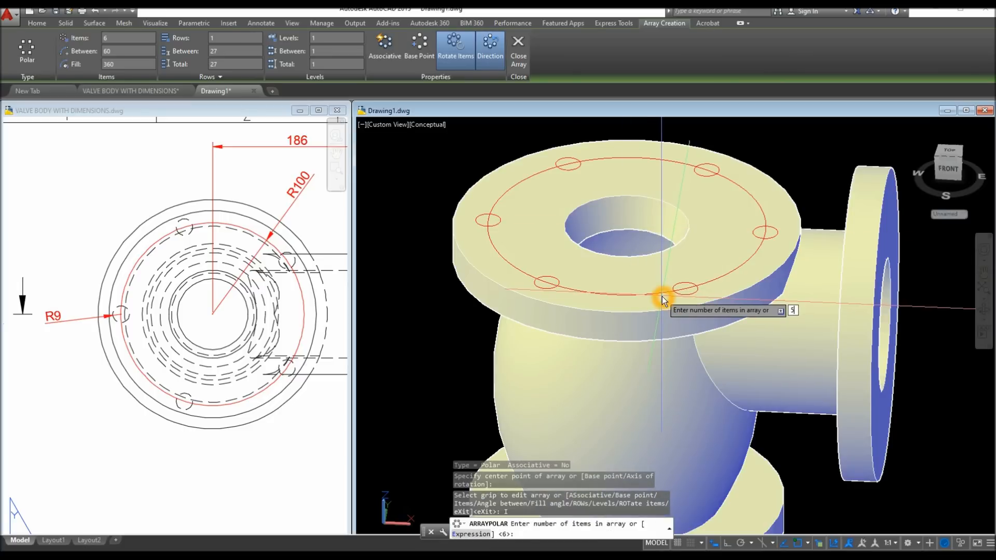
pyautogui.write('5')
pyautogui.press('Return')
pyautogui.press('Return')
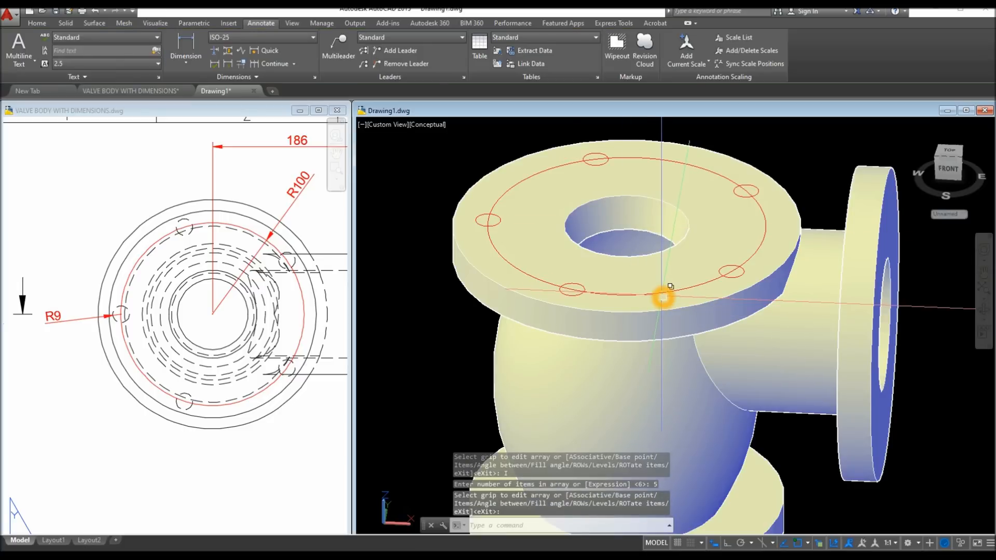
pyautogui.click(502, 254)
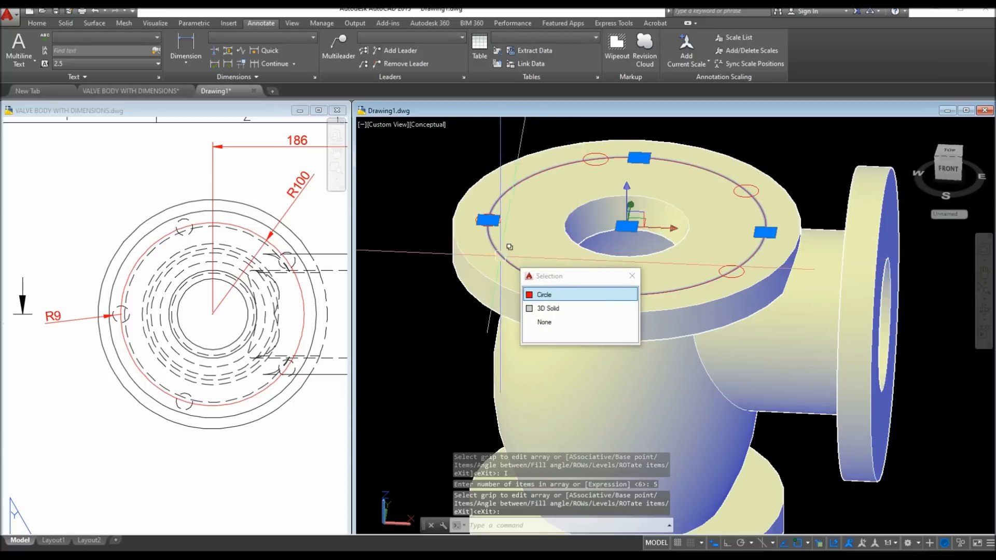
pyautogui.press('Delete')
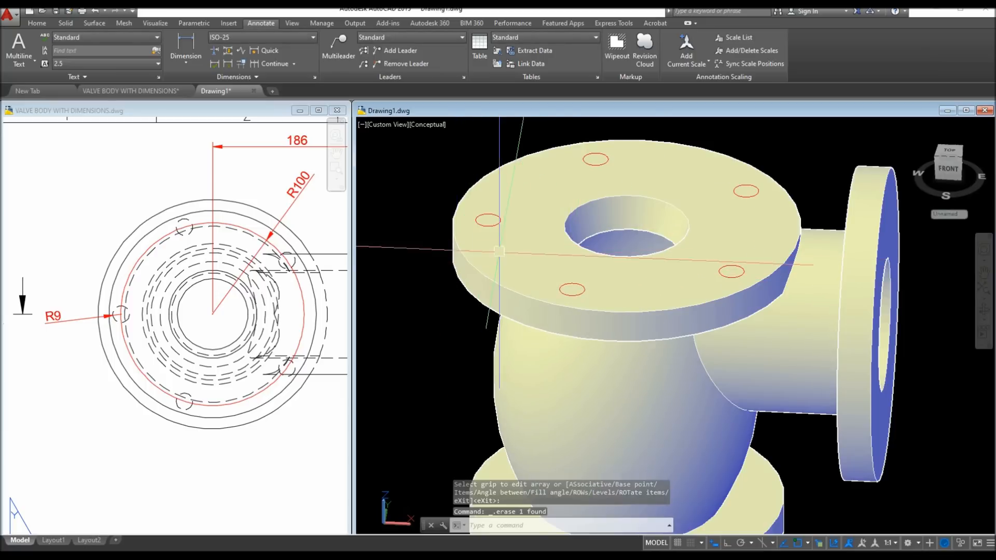
# Step: Select all five similar hole circles and extrude them downward to the top flange's lower edge
pyautogui.click(486, 226)
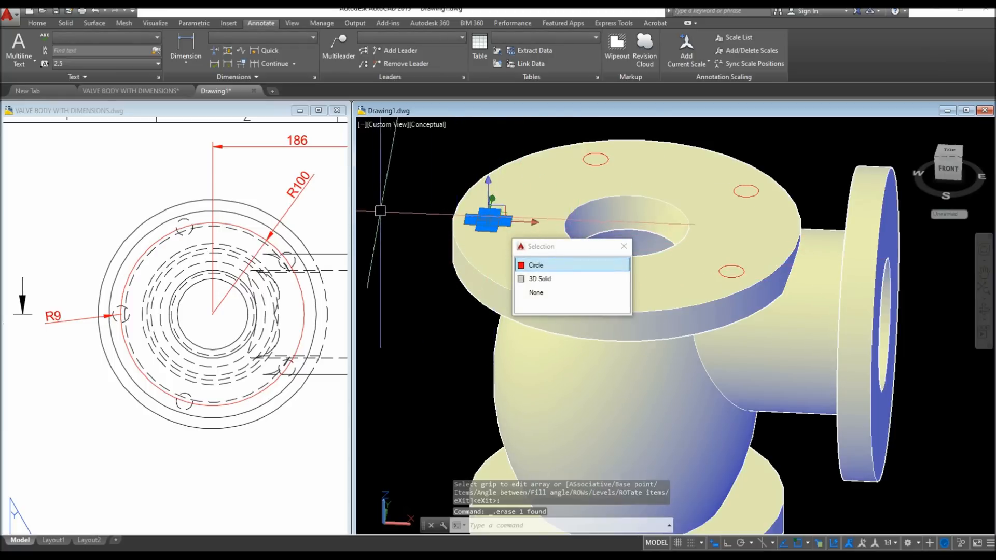
pyautogui.rightClick(391, 210)
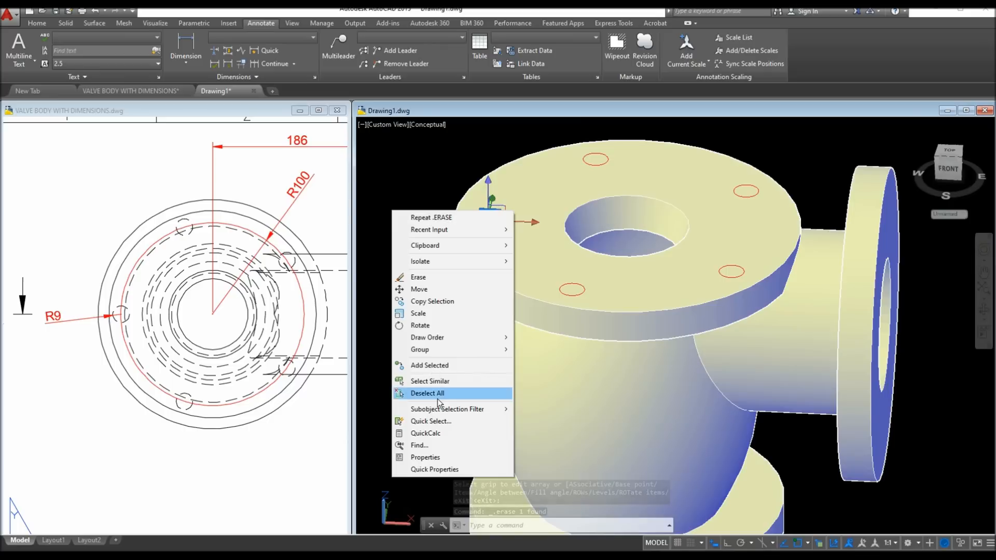
pyautogui.click(438, 381)
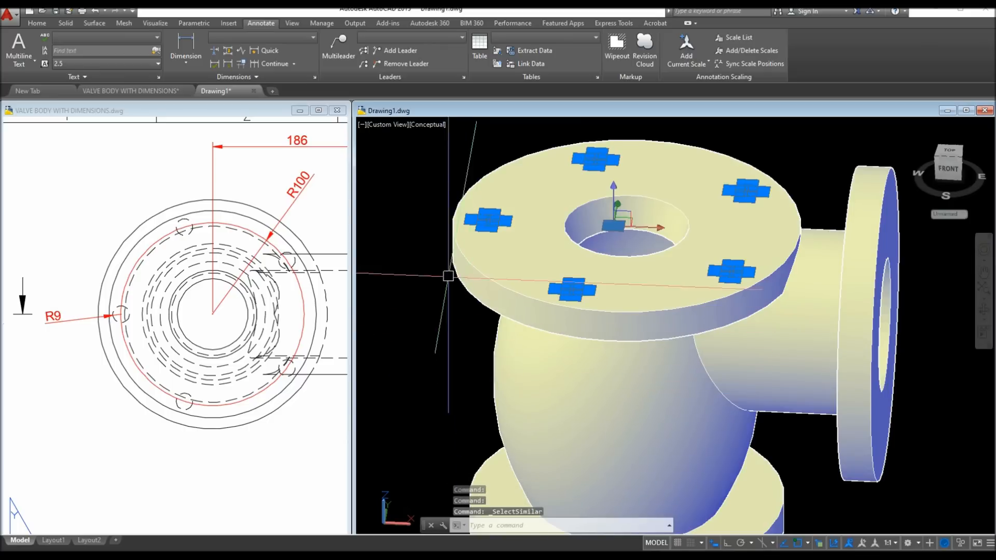
pyautogui.click(37, 23)
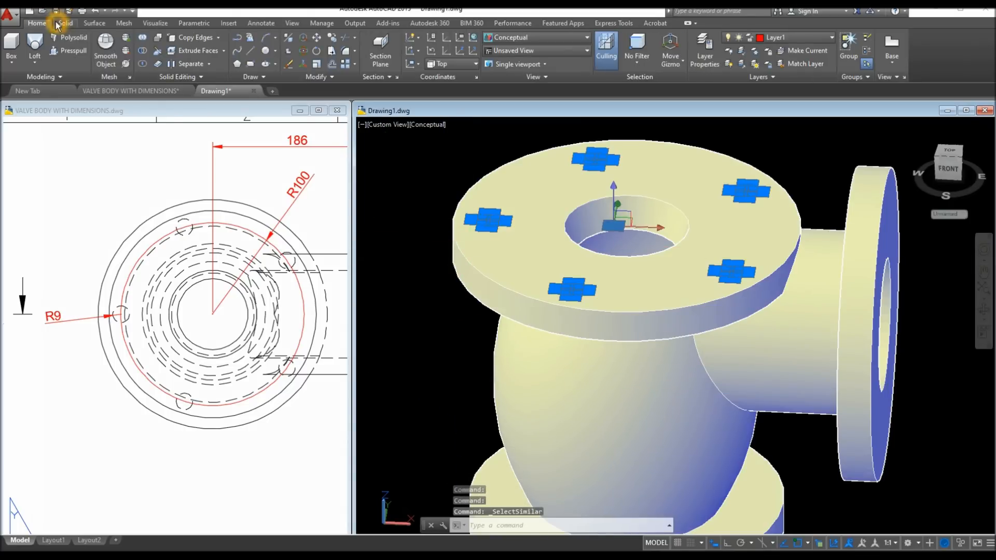
pyautogui.click(38, 61)
pyautogui.click(48, 76)
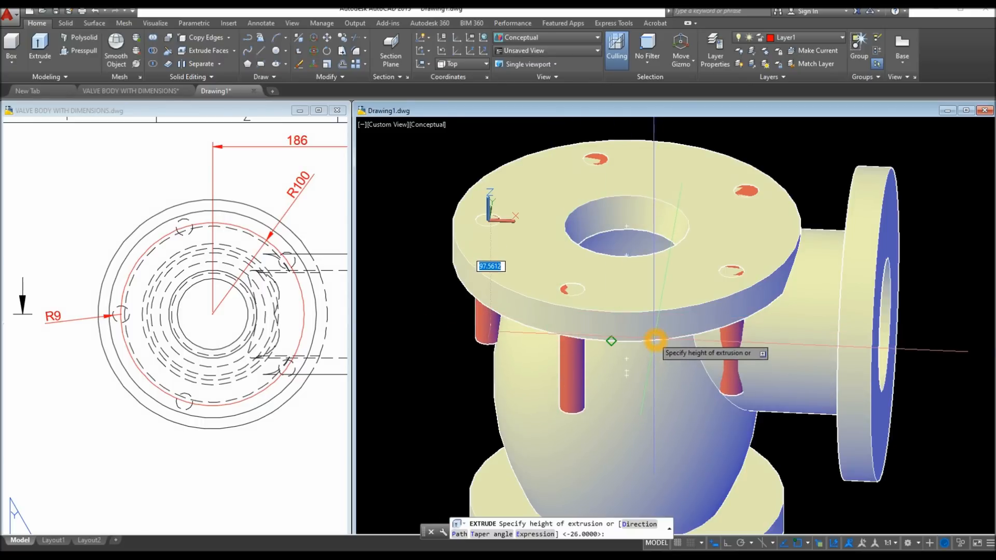
pyautogui.click(611, 340)
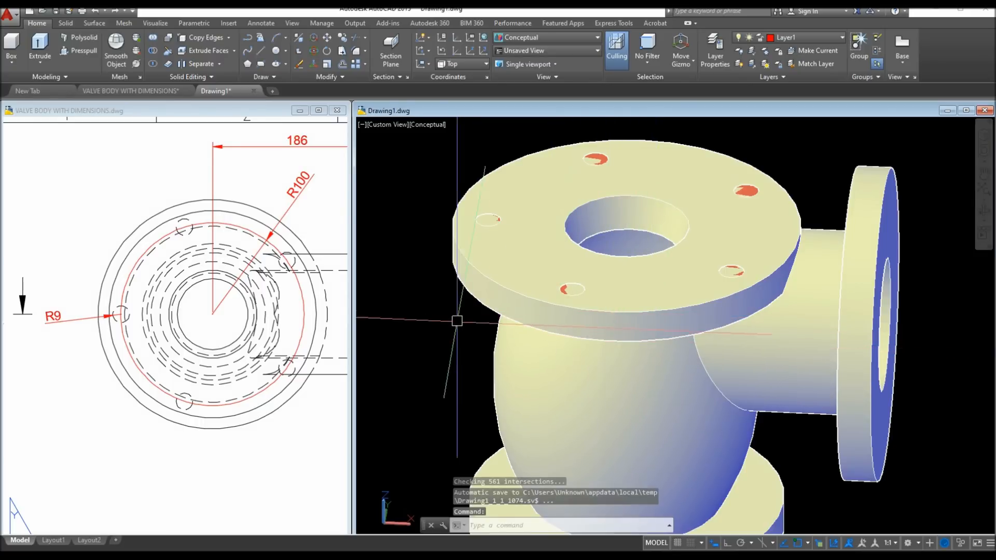
# Step: Subtract three of the extruded cylinders from the valve body to cut bolt holes through the top flange
pyautogui.click(152, 51)
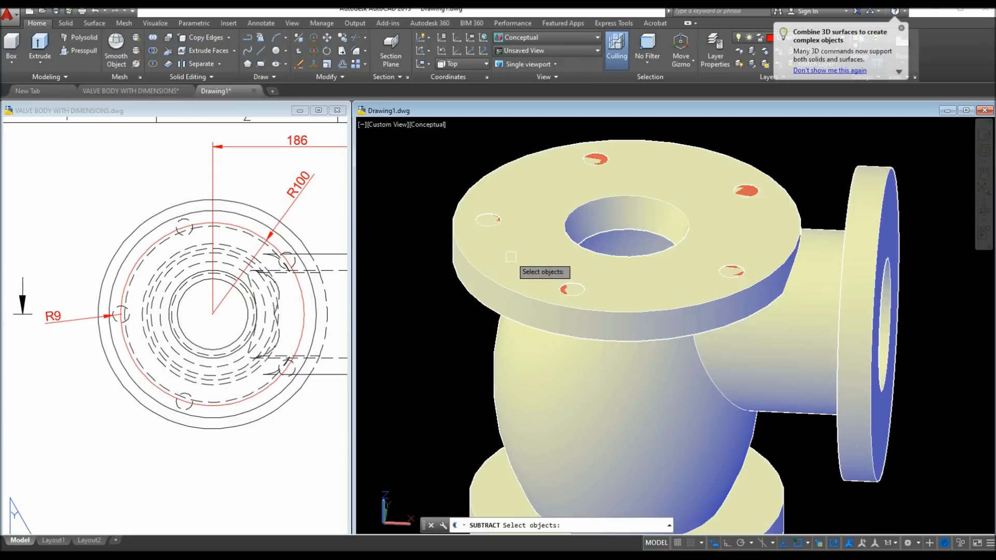
pyautogui.click(485, 252)
pyautogui.press('Return')
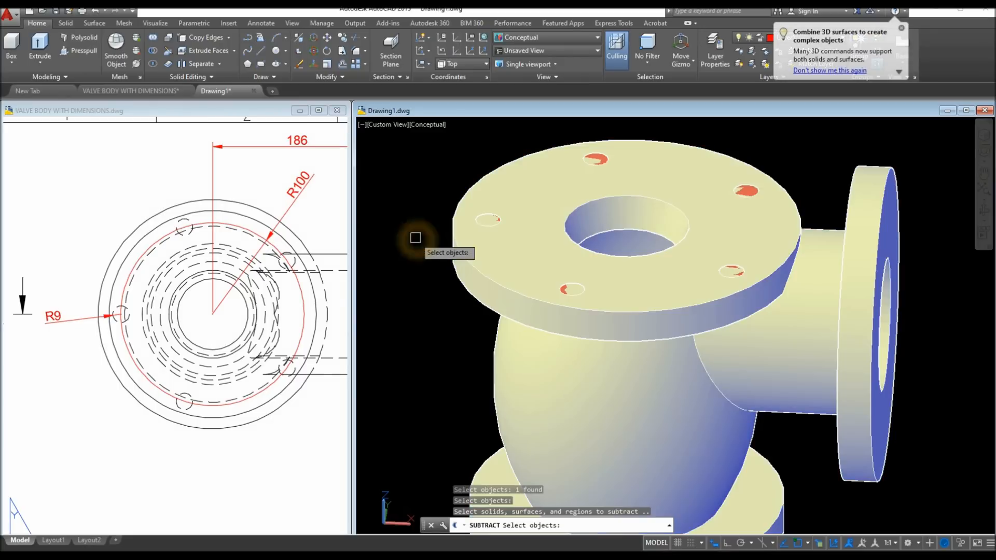
pyautogui.scroll(3, 491, 222)
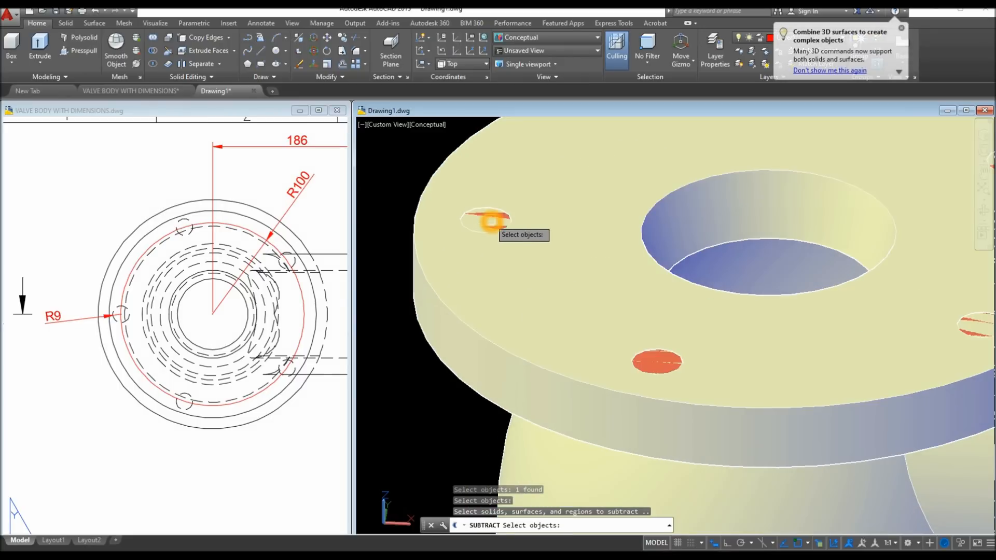
pyautogui.click(490, 222)
pyautogui.click(655, 359)
pyautogui.moveTo(652, 359); pyautogui.dragTo(528, 406, button='middle')
pyautogui.click(852, 371)
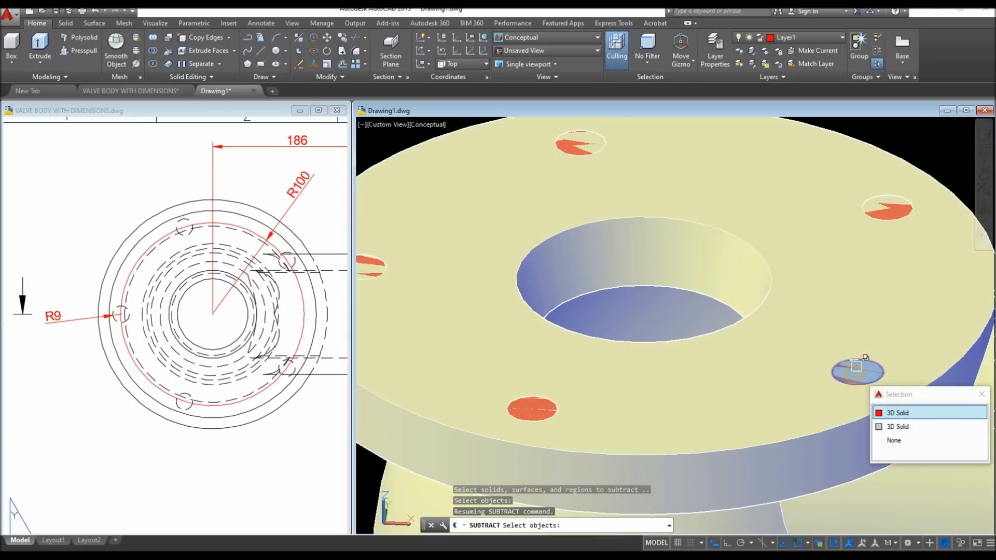
pyautogui.click(887, 213)
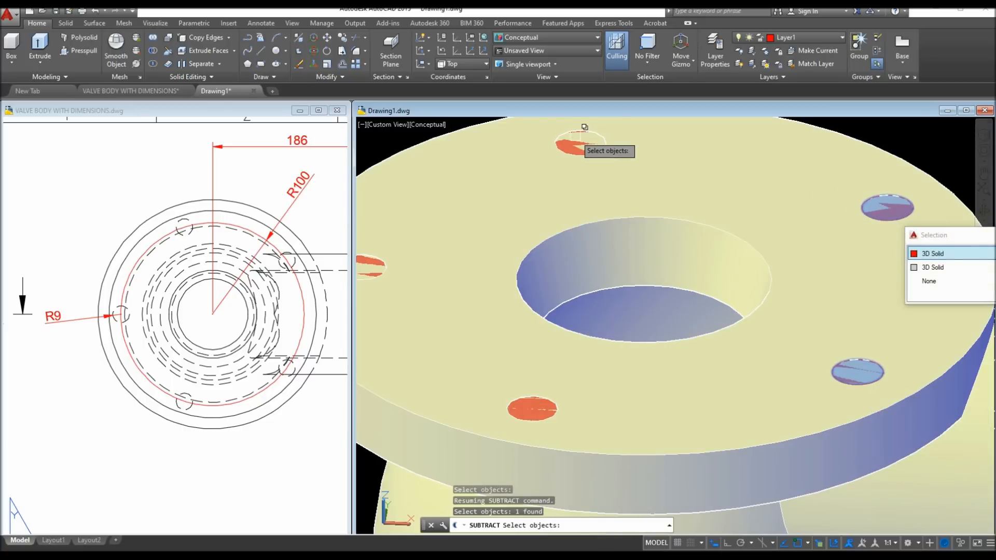
pyautogui.click(575, 136)
pyautogui.moveTo(534, 176); pyautogui.dragTo(605, 175, button='middle')
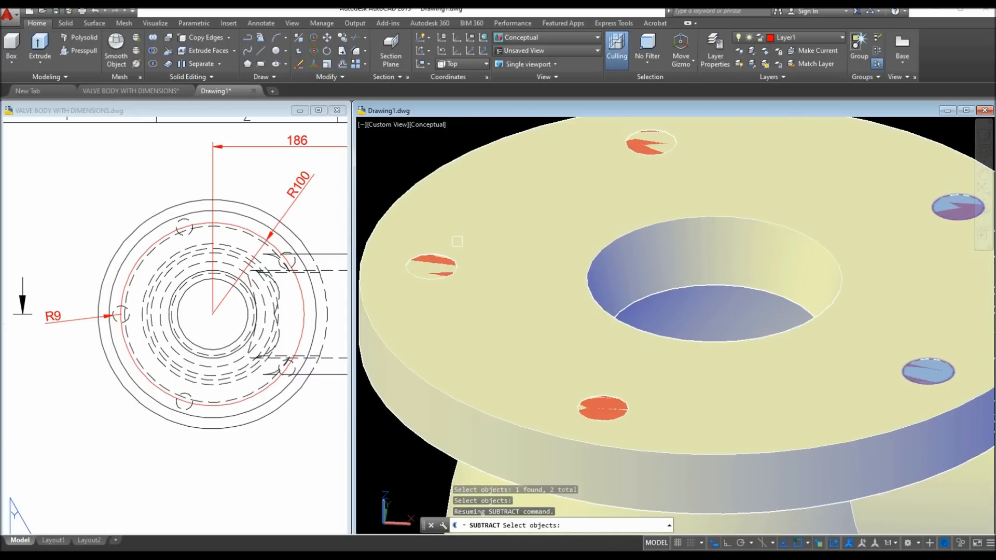
pyautogui.click(444, 256)
pyautogui.click(419, 137)
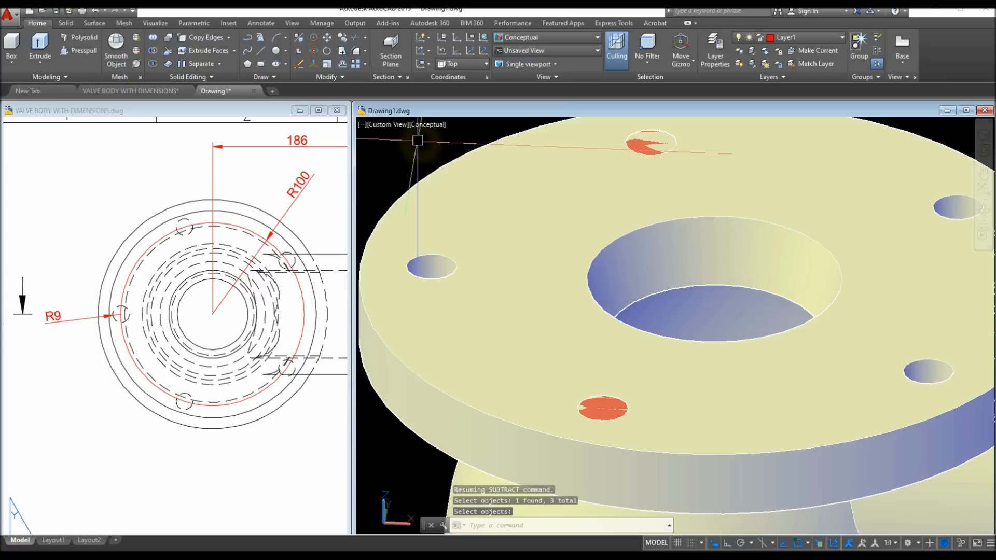
# Step: Subtract the remaining two extruded cylinders from the valve body to finish the top flange's bolt holes
pyautogui.rightClick(464, 147)
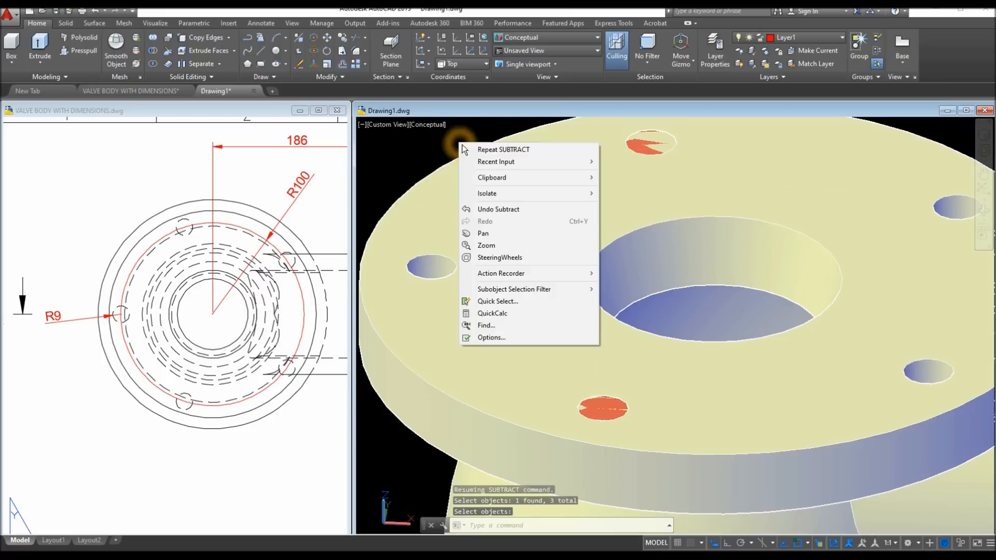
pyautogui.click(489, 150)
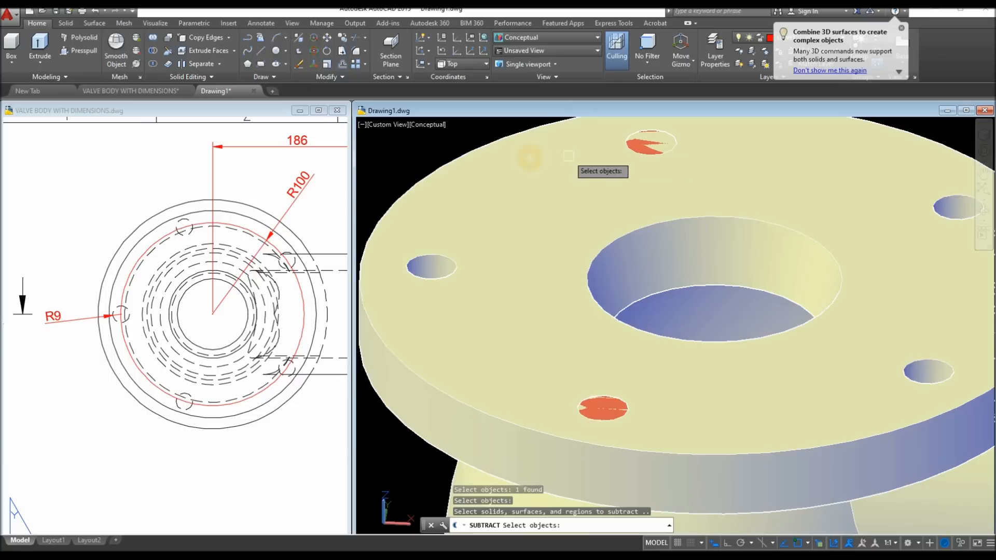
pyautogui.click(657, 144)
pyautogui.click(606, 409)
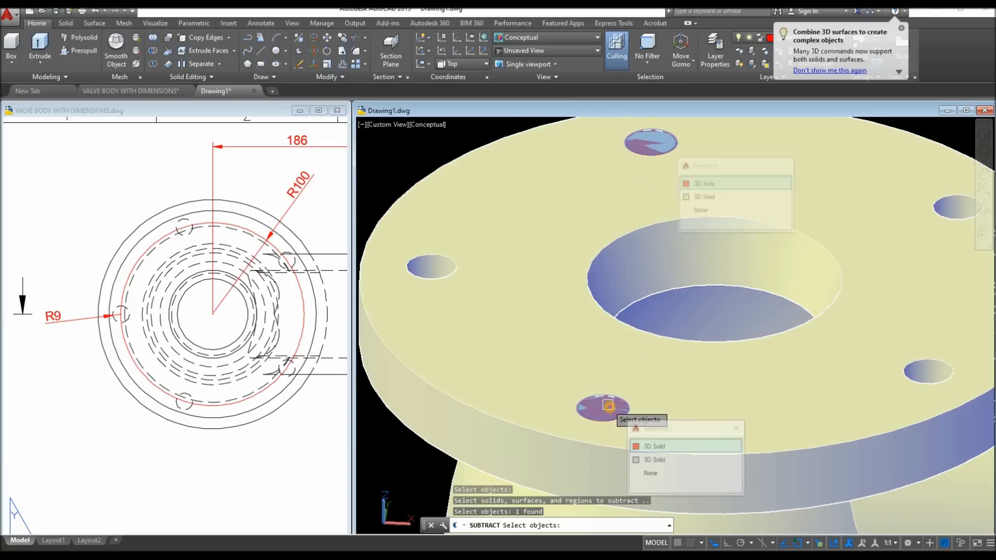
pyautogui.press('Return')
pyautogui.scroll(-5, 444, 163)
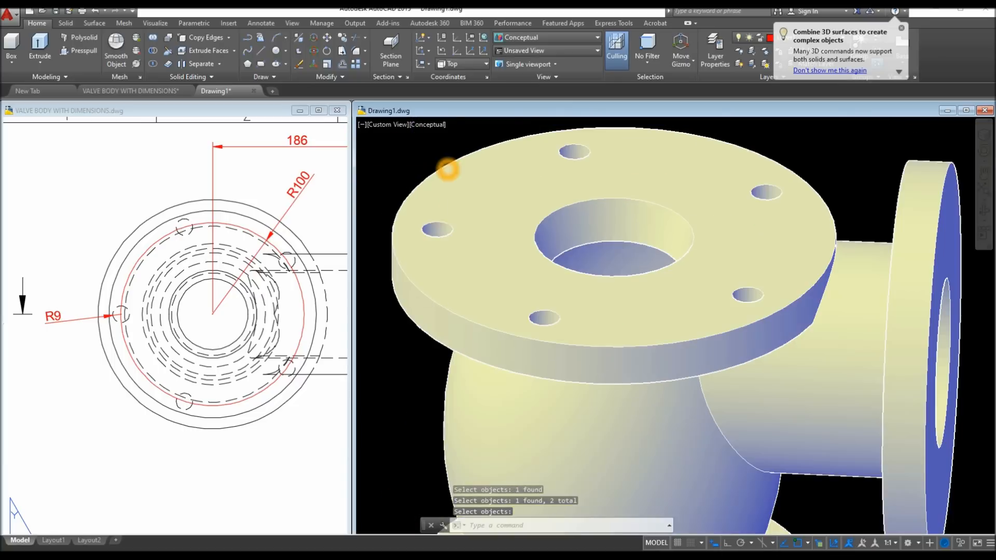
pyautogui.click(391, 404)
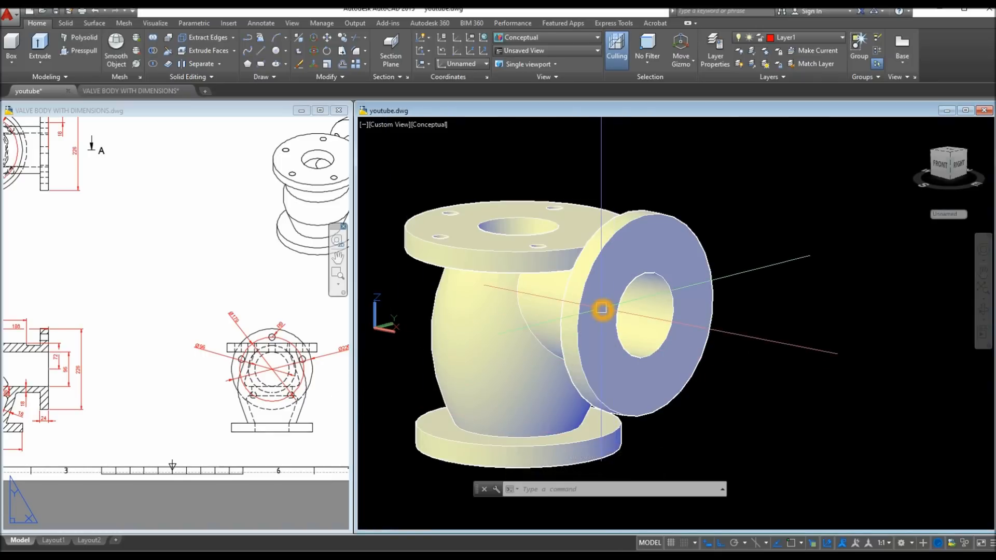
# Step: Redefine the UCS by its Z-axis so that Z points outward, perpendicular to the side flange's face
pyautogui.click(602, 309)
pyautogui.press('Escape')
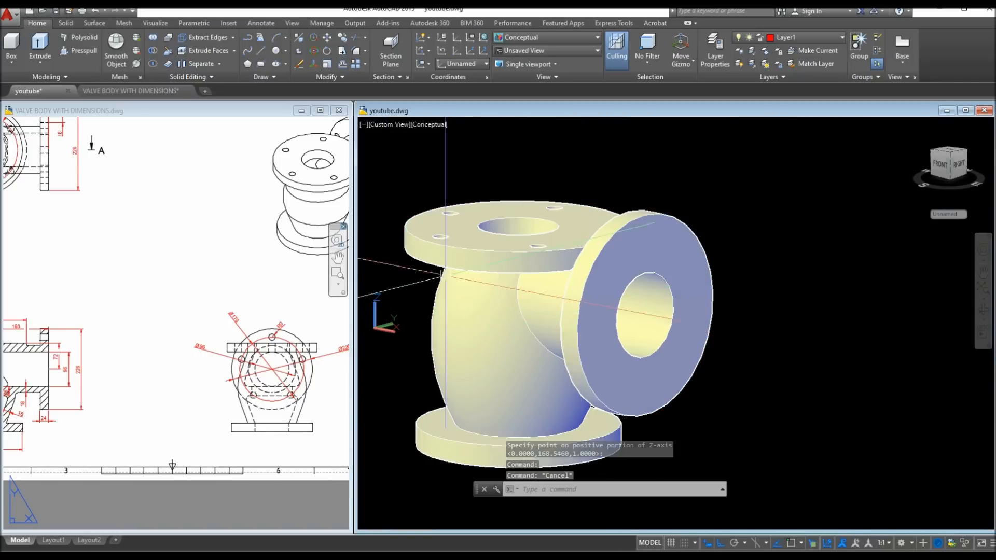
pyautogui.click(472, 54)
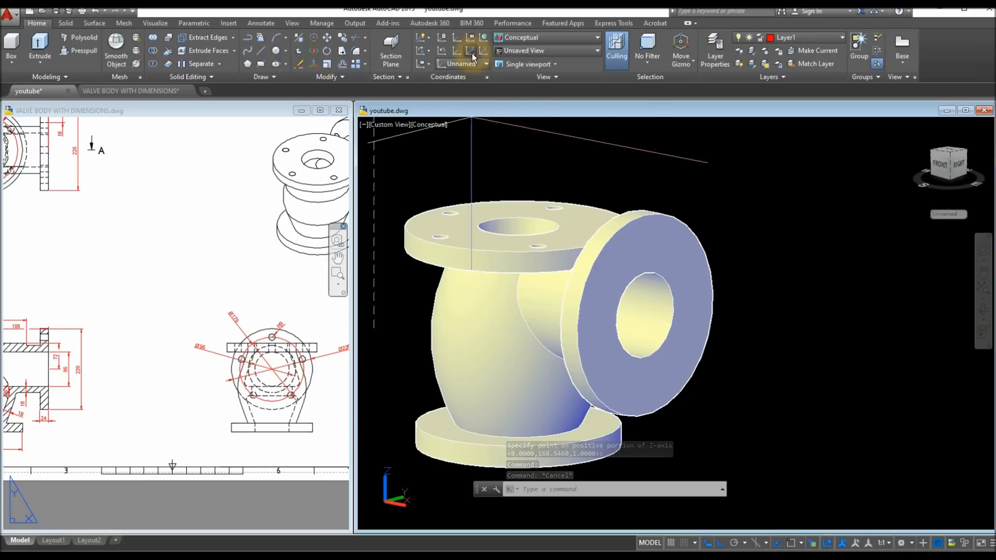
pyautogui.click(472, 55)
pyautogui.click(786, 365)
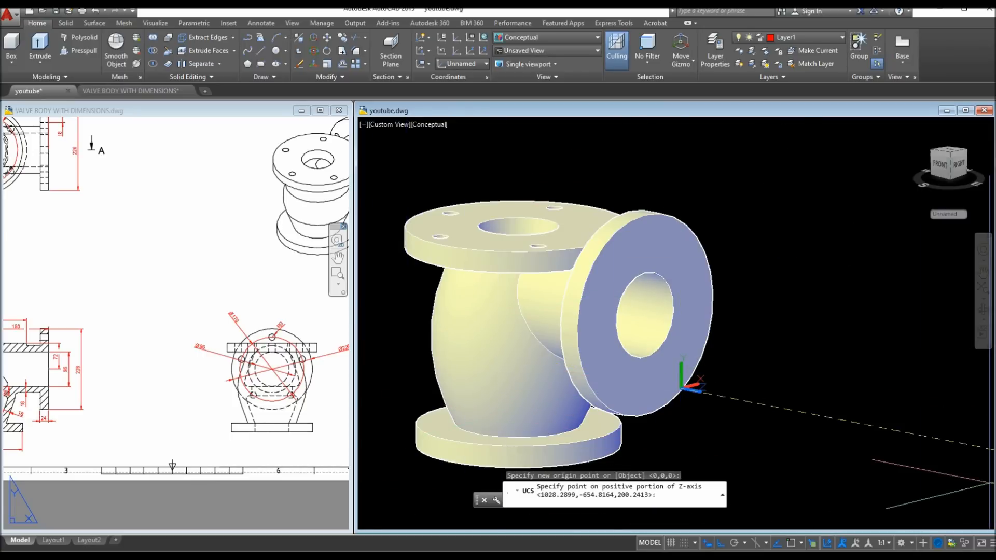
pyautogui.click(905, 425)
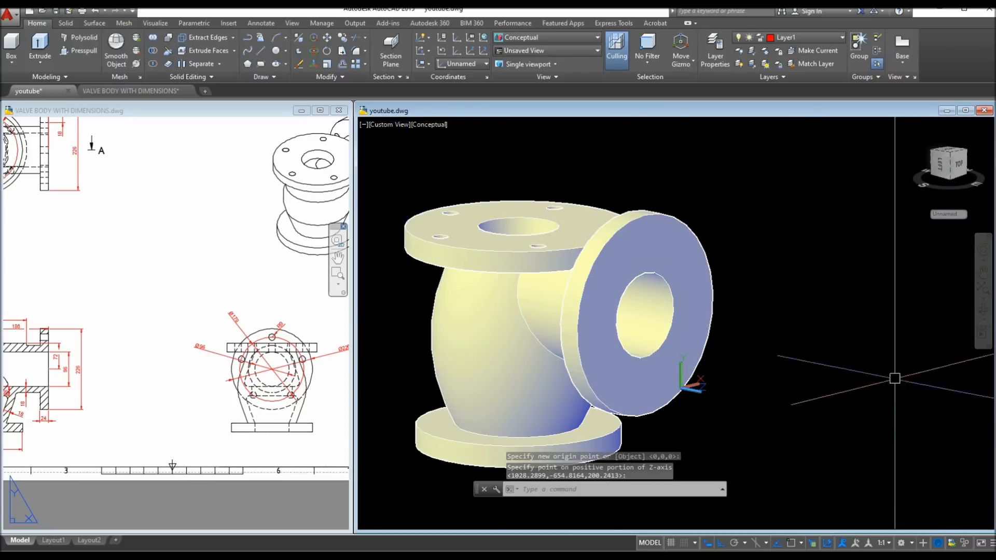
# Step: Draw a bolt circle of diameter 179 on the side flange's face, centred on its bore
pyautogui.click(854, 355)
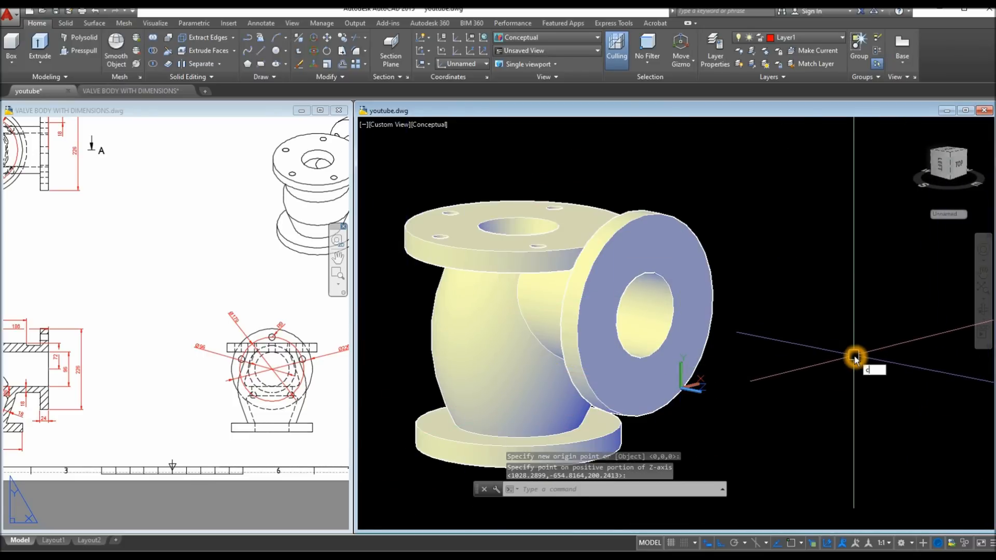
pyautogui.press('Return')
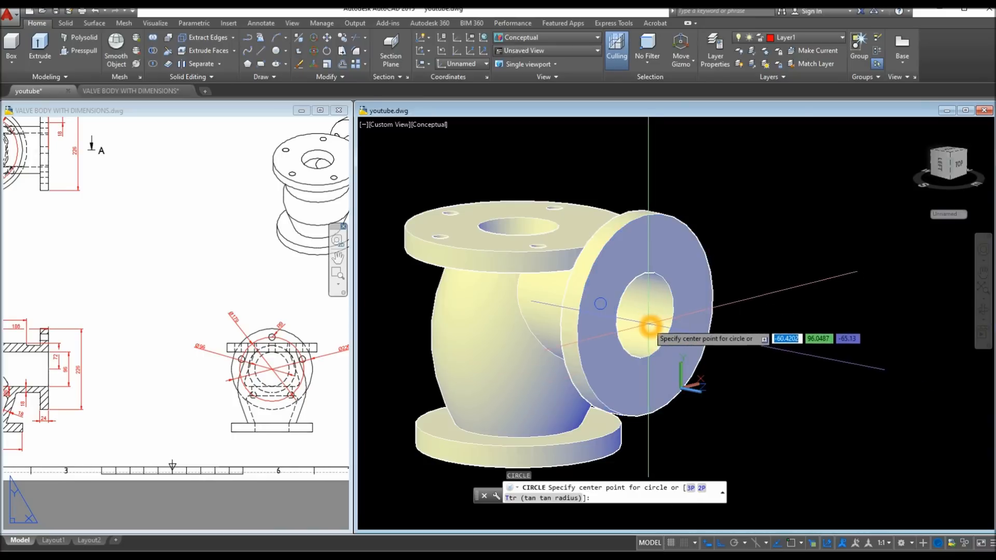
pyautogui.keyDown('shift'); pyautogui.rightClick(631, 329); pyautogui.keyUp('shift')
pyautogui.click(650, 209)
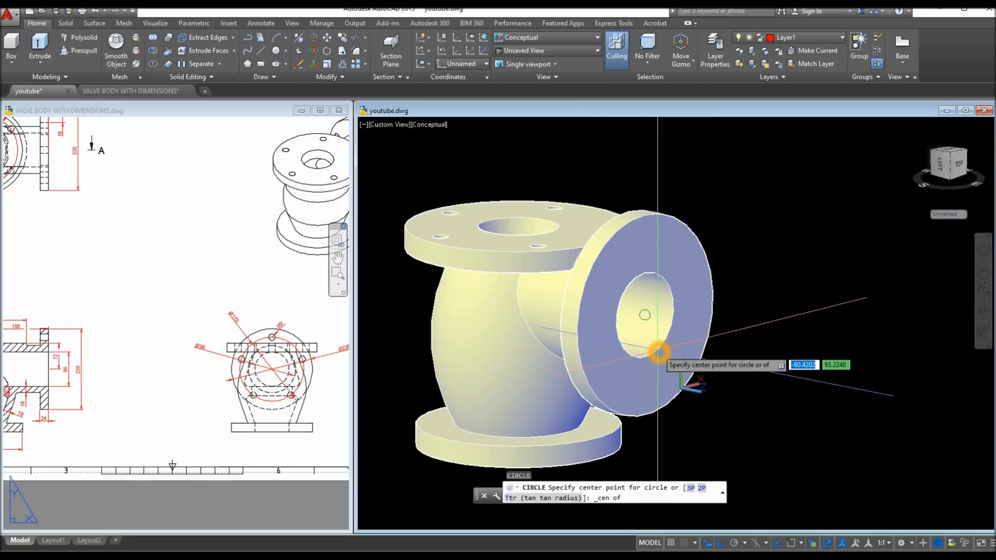
pyautogui.click(655, 344)
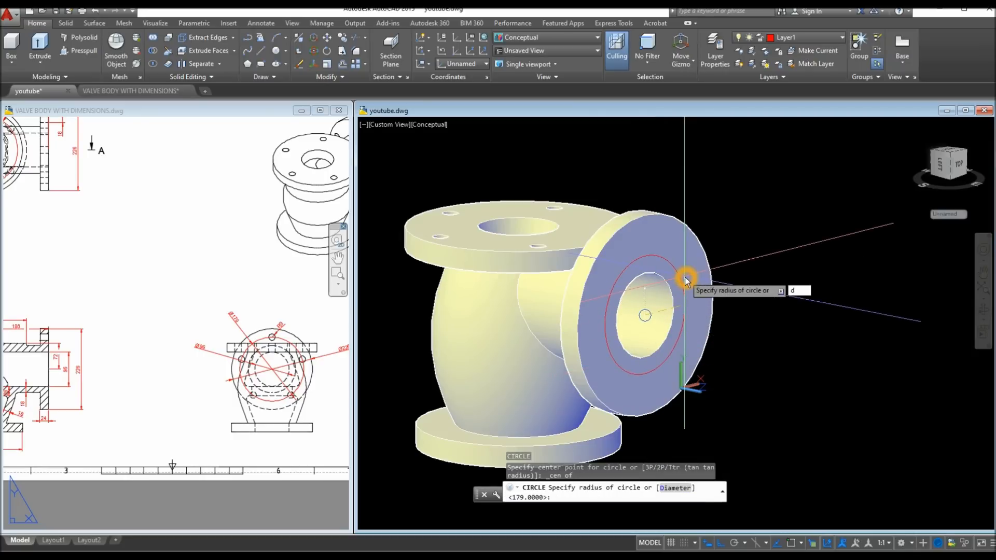
pyautogui.press('Return')
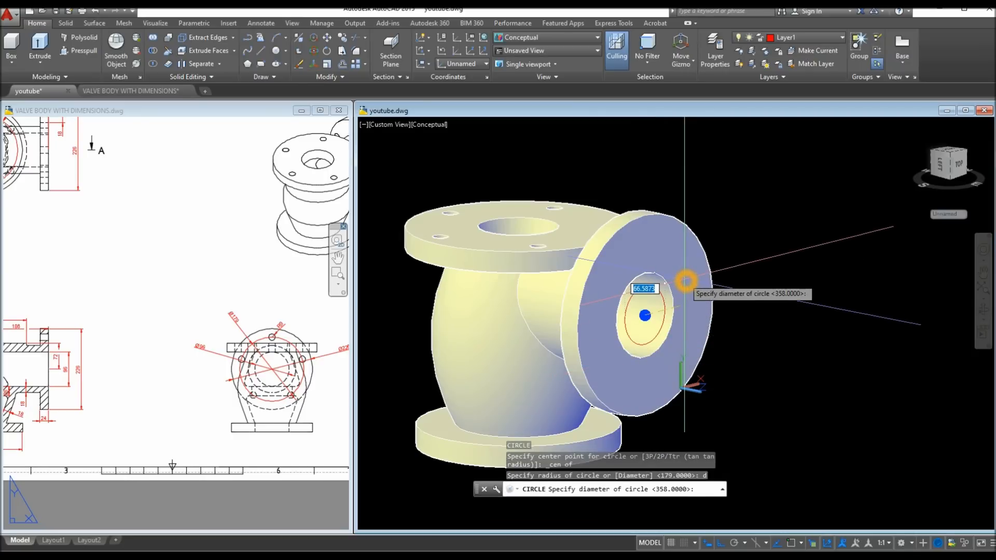
pyautogui.press('Return')
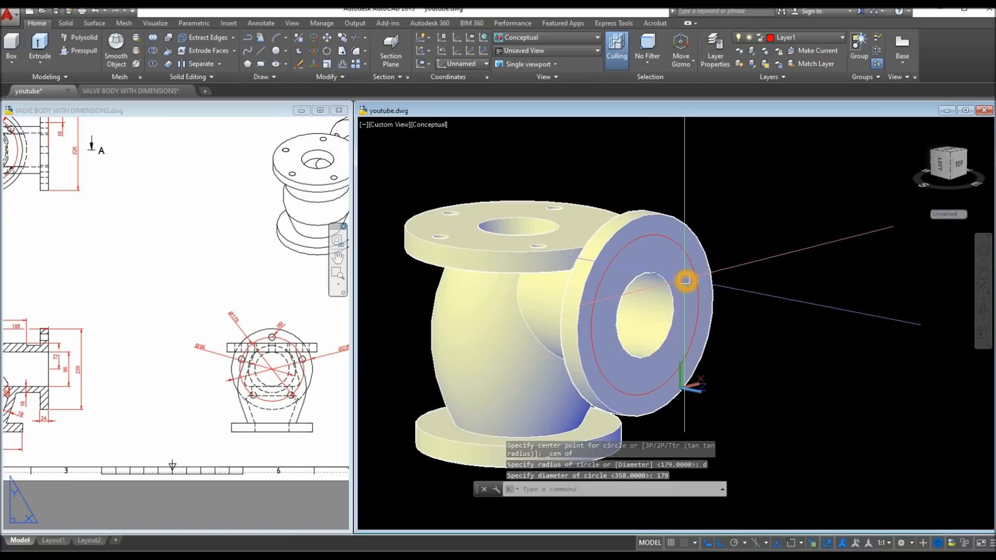
# Step: Examine the side flange's bolt circle and bolt hole dimensions in the valve body reference drawing
pyautogui.click(324, 441)
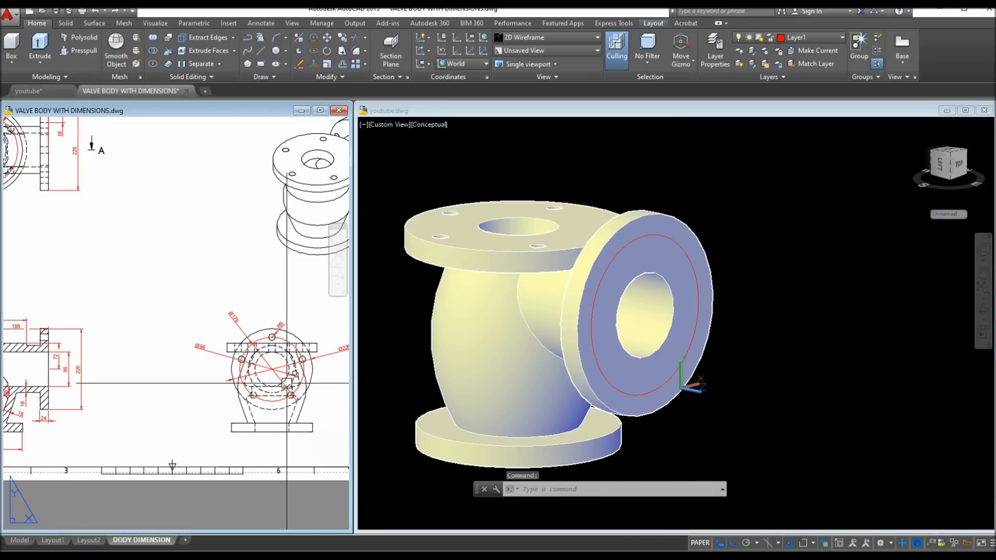
pyautogui.scroll(2, 286, 382)
pyautogui.moveTo(286, 383)
pyautogui.mouseDown(button='middle')
pyautogui.moveTo(251, 361)
pyautogui.moveTo(237, 249)
pyautogui.moveTo(221, 275)
pyautogui.mouseUp(button='middle')
pyautogui.scroll(3, 251, 361)
pyautogui.scroll(-2, 239, 255)
pyautogui.scroll(1, 240, 262)
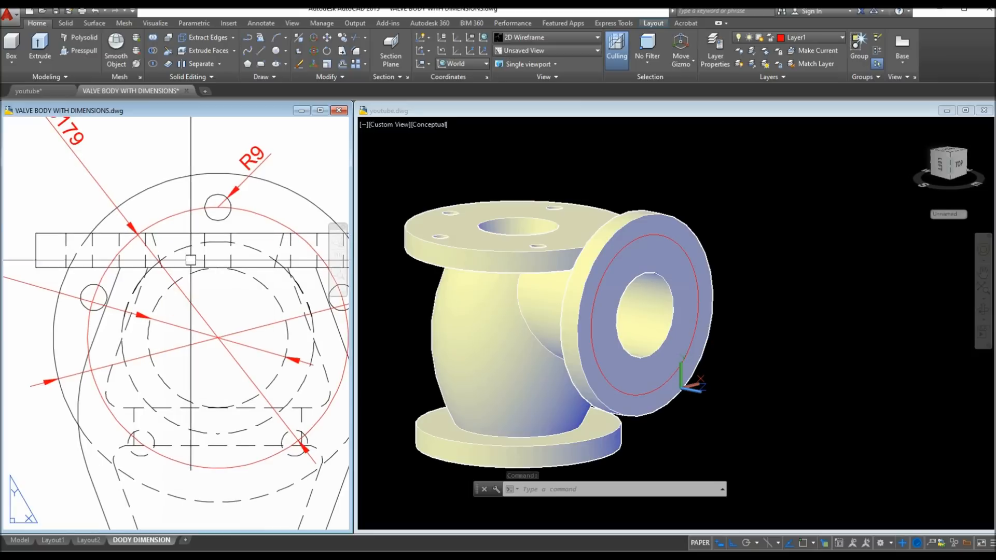
pyautogui.click(181, 214)
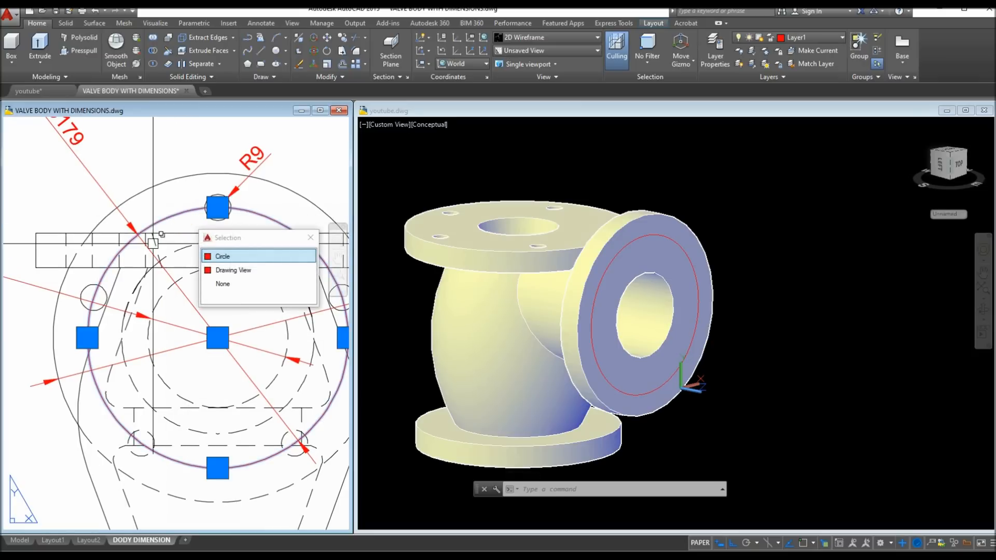
pyautogui.press('Escape')
# Step: Draw a radius 9 hole circle at the upper quadrant of the side flange's bolt circle
pyautogui.click(871, 287)
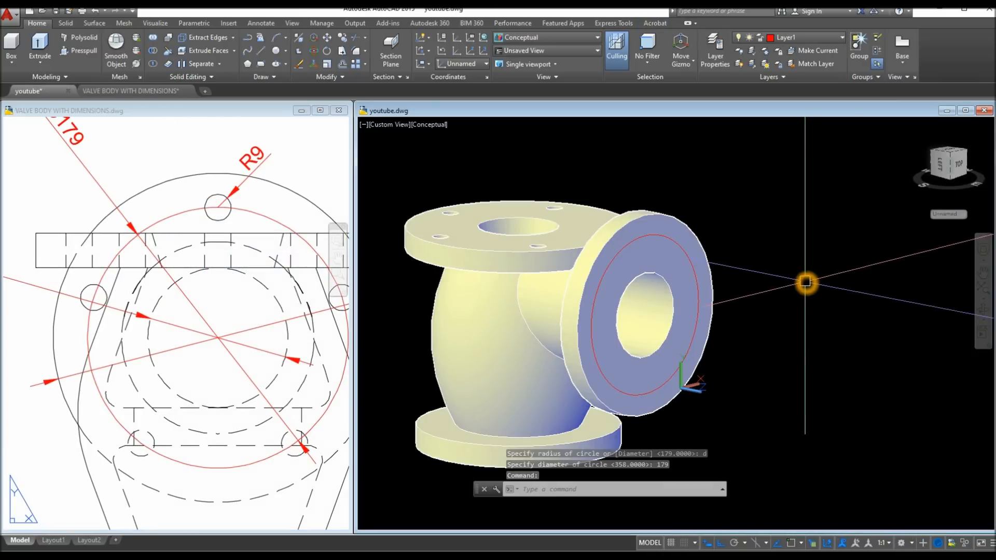
pyautogui.press('Return')
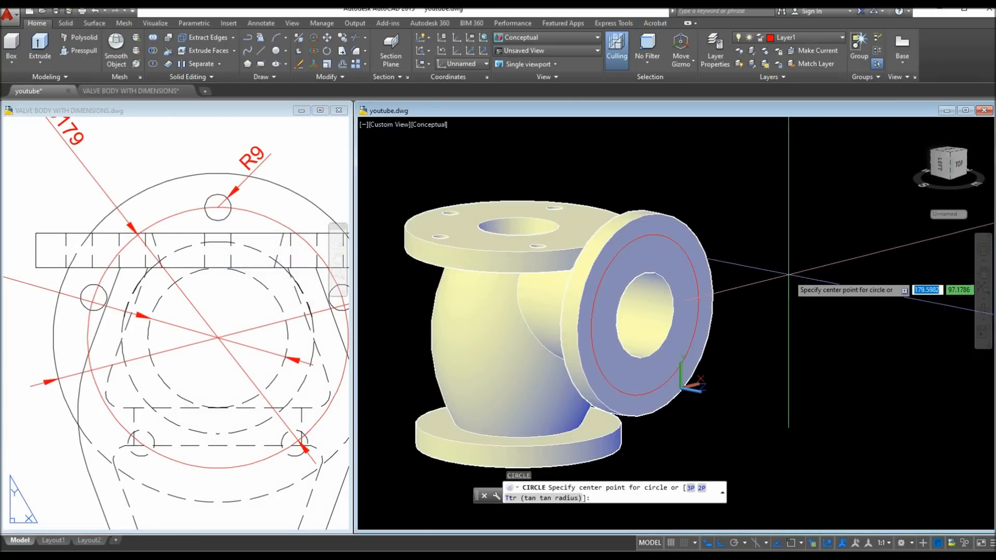
pyautogui.keyDown('shift'); pyautogui.rightClick(646, 239); pyautogui.keyUp('shift')
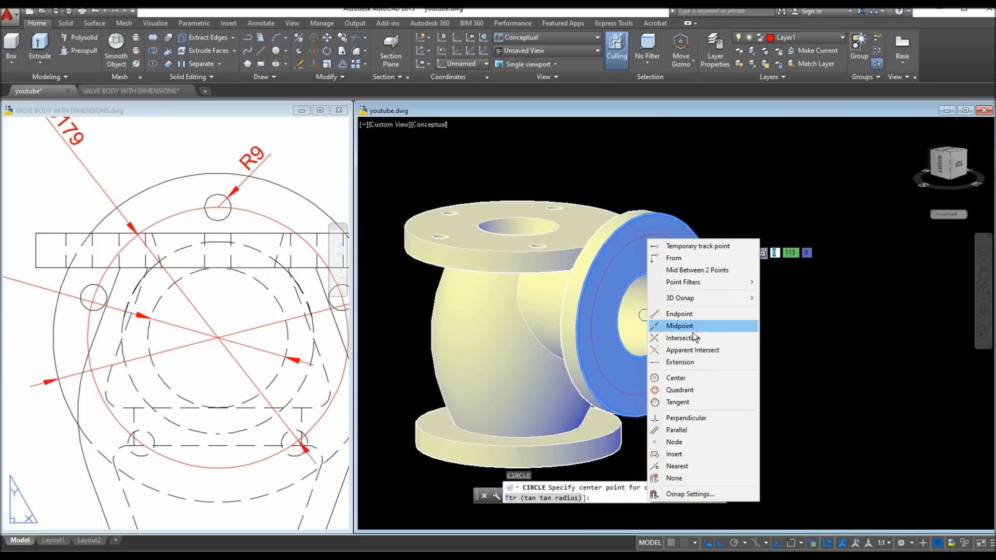
pyautogui.click(679, 390)
pyautogui.click(646, 237)
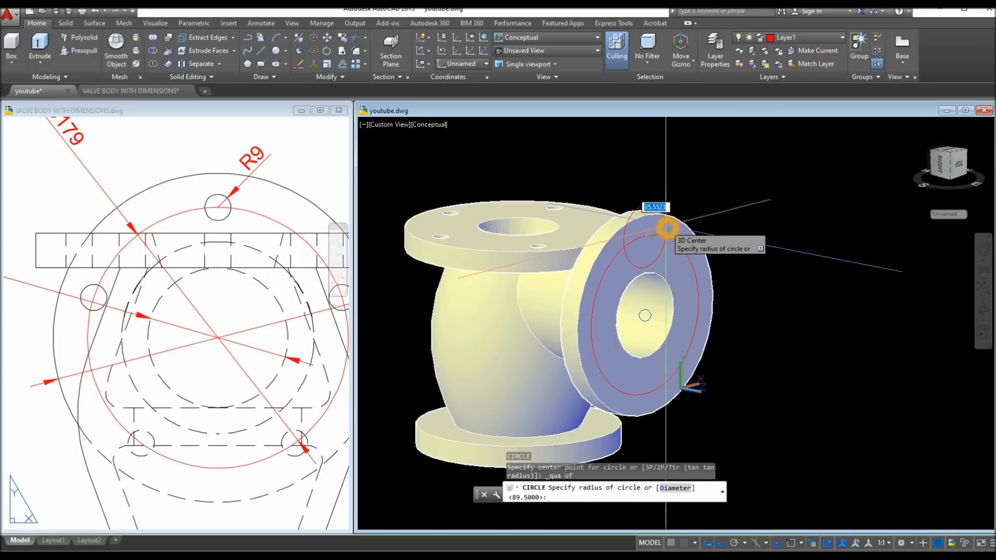
pyautogui.write('9')
pyautogui.press('Return')
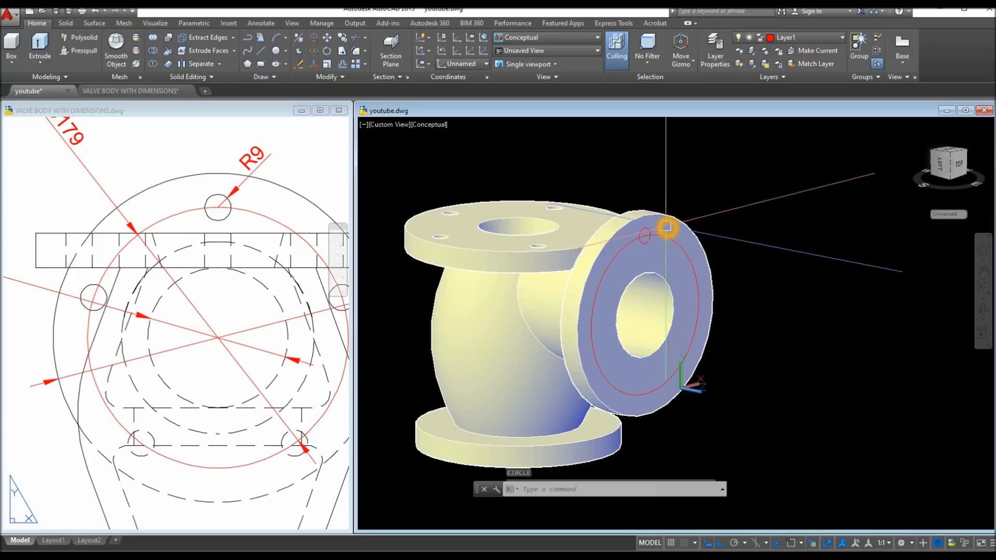
# Step: Create a polar array of the radius 9 circle about the side flange's centre
pyautogui.scroll(-2, 684, 236)
pyautogui.scroll(2, 701, 240)
pyautogui.scroll(-1, 701, 240)
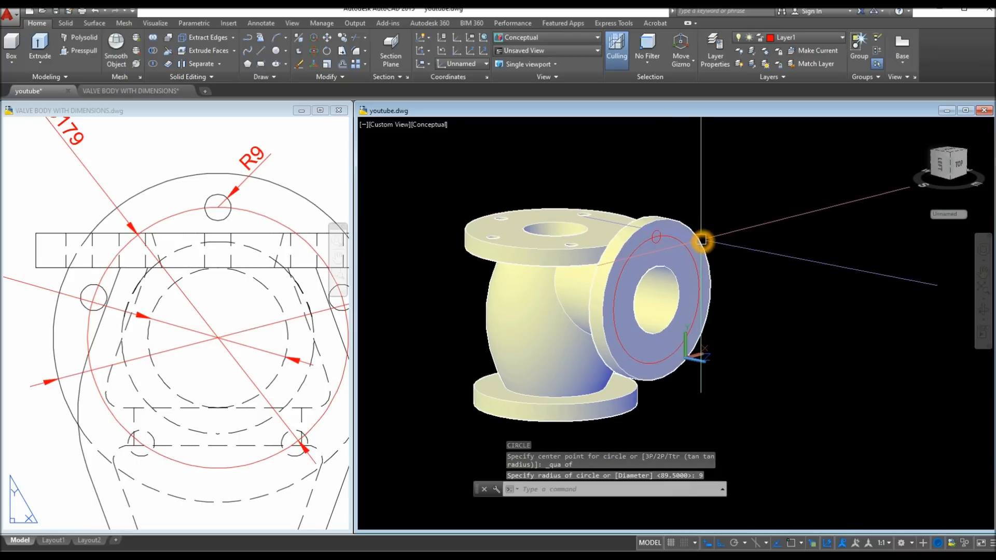
pyautogui.scroll(4, 701, 240)
pyautogui.write('A')
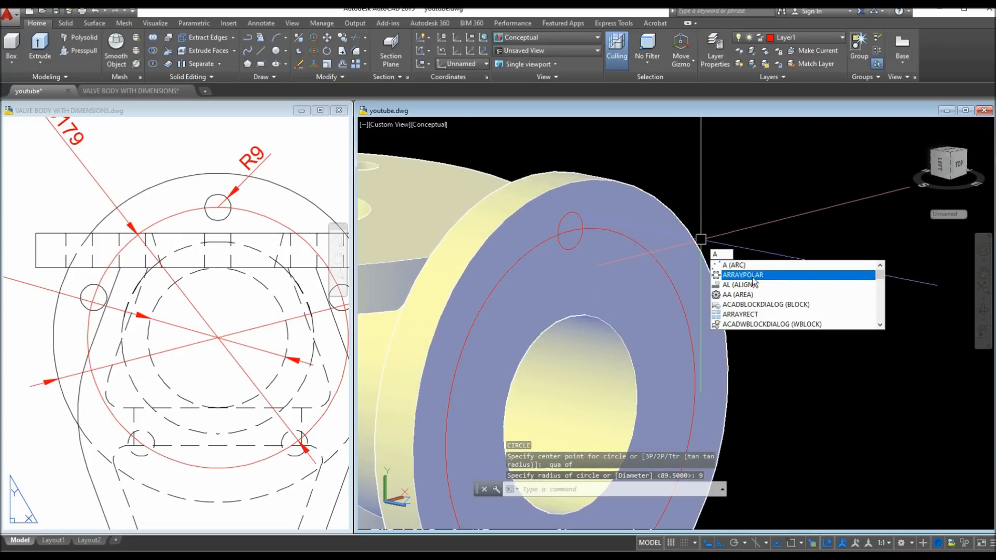
pyautogui.click(752, 274)
pyautogui.click(575, 253)
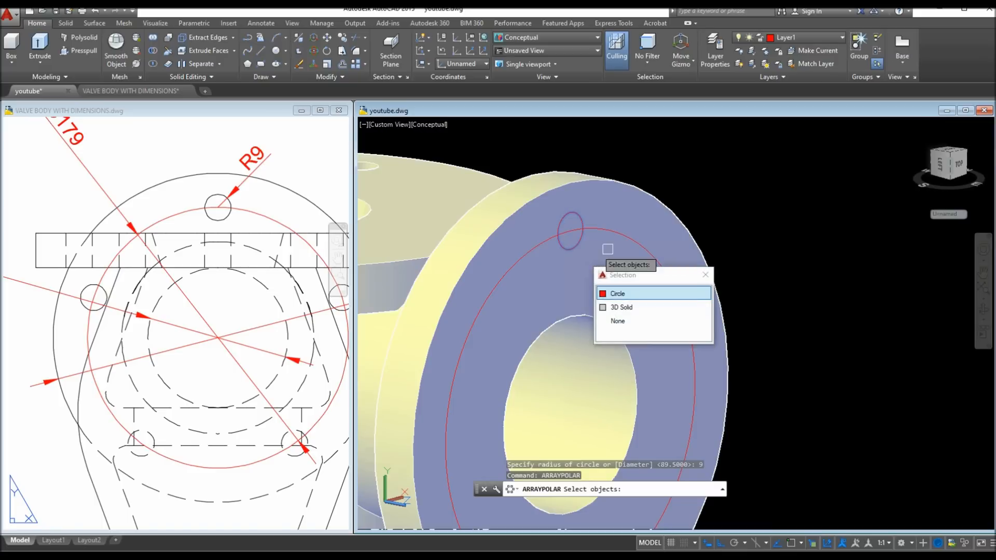
pyautogui.press('Return')
pyautogui.press('Return')
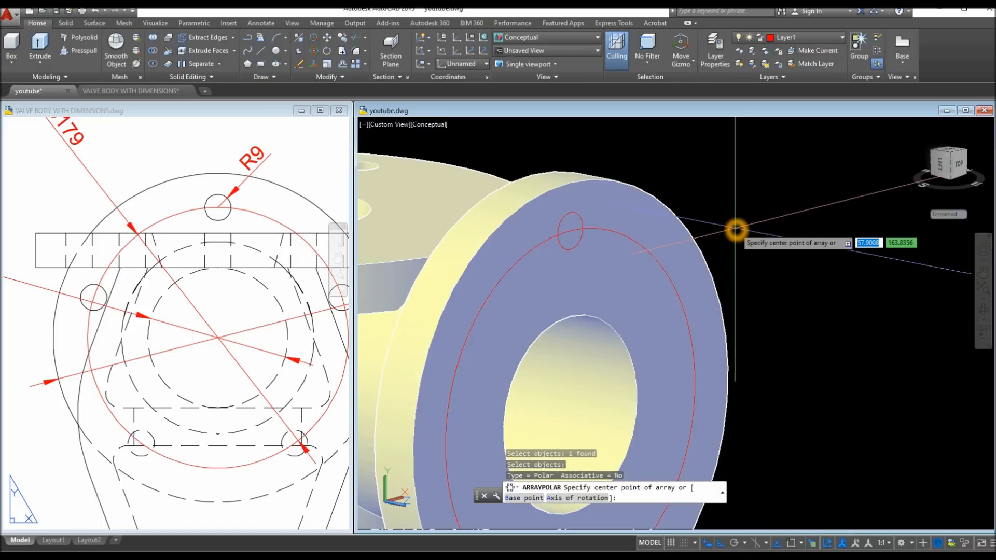
pyautogui.scroll(-3, 735, 229)
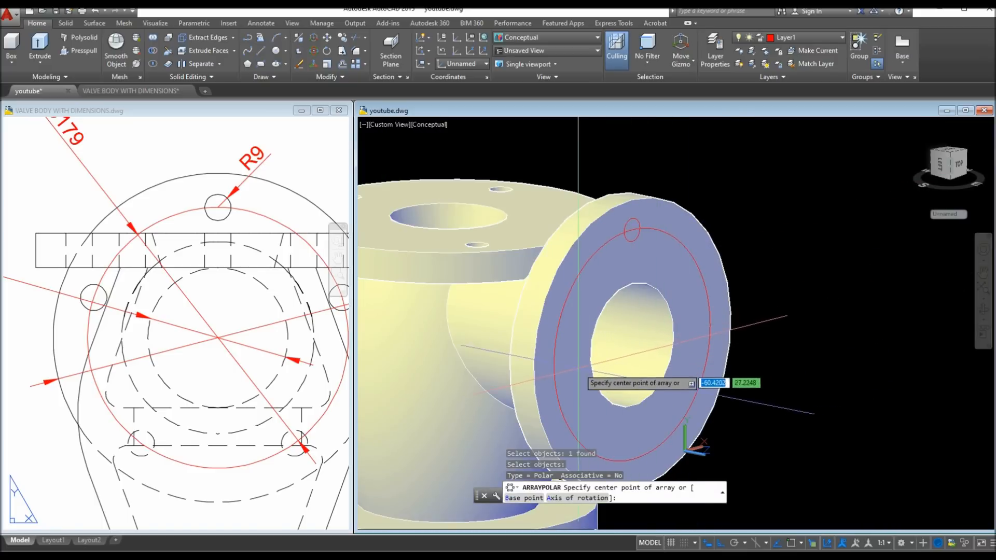
pyautogui.keyDown('shift'); pyautogui.rightClick(754, 273); pyautogui.keyUp('shift')
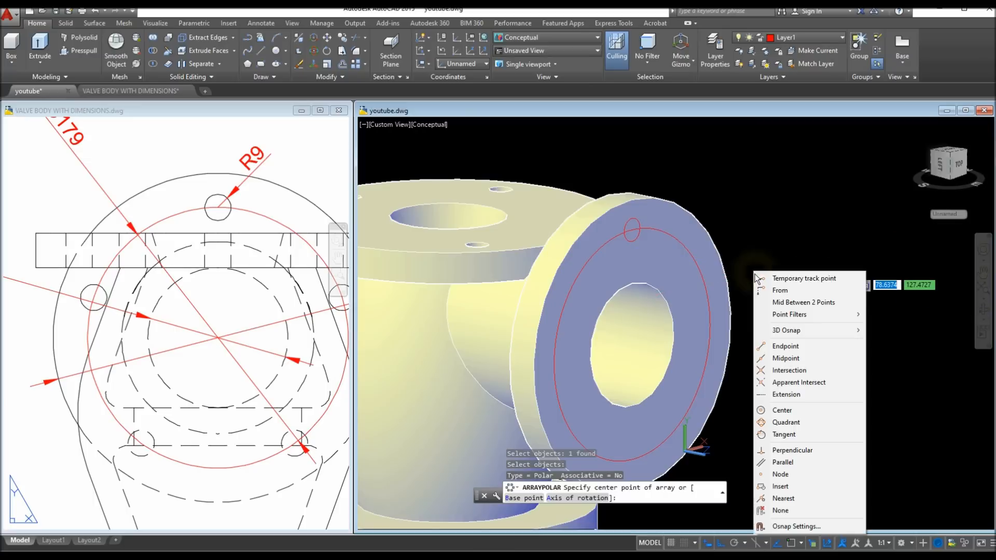
pyautogui.click(784, 410)
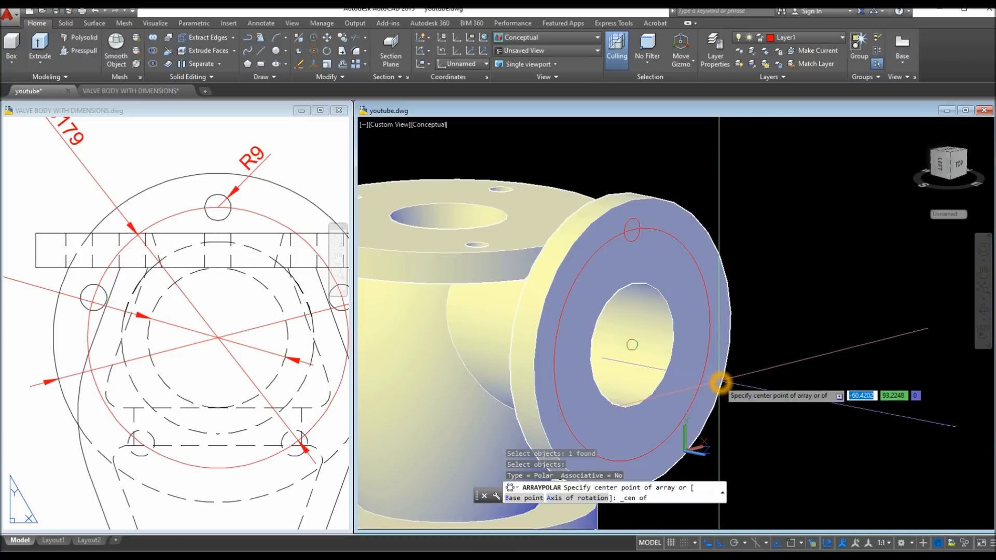
pyautogui.click(721, 382)
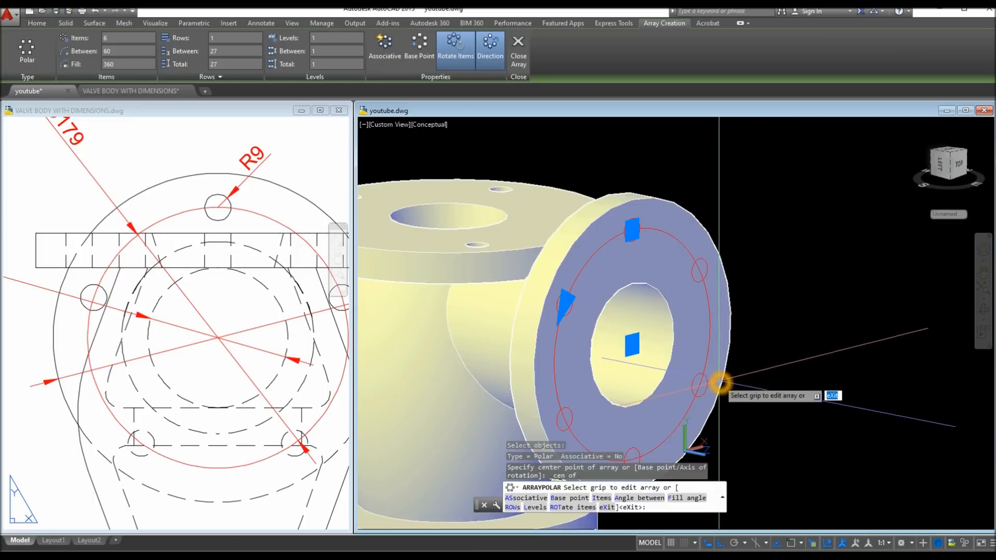
# Step: Set the side flange's polar array to 5 items and finish the array
pyautogui.rightClick(720, 384)
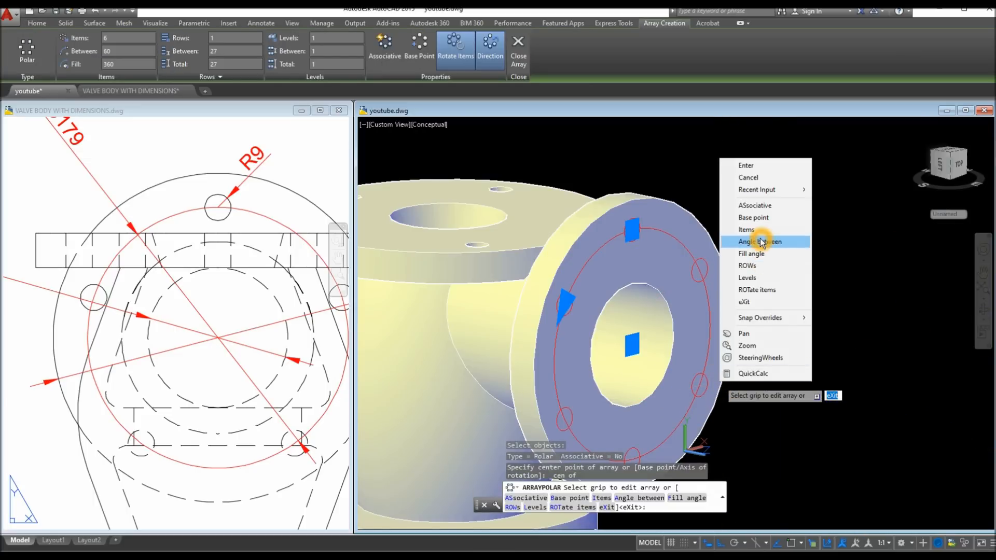
pyautogui.click(775, 230)
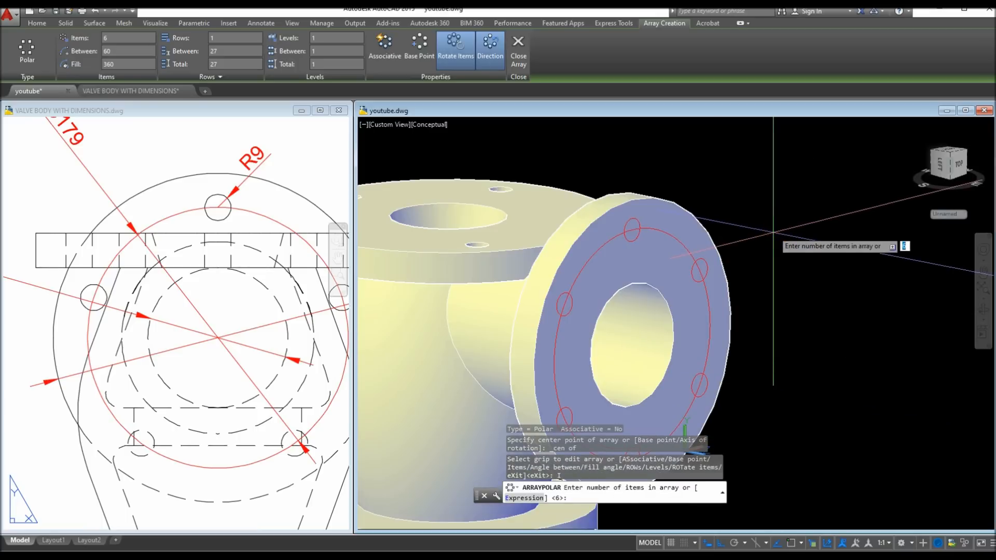
pyautogui.press('Return')
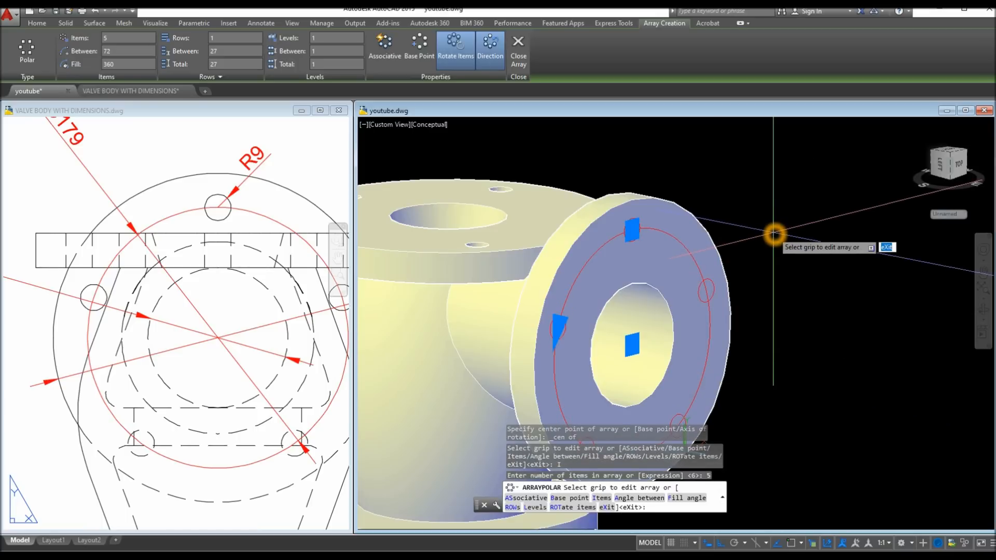
pyautogui.press('Return')
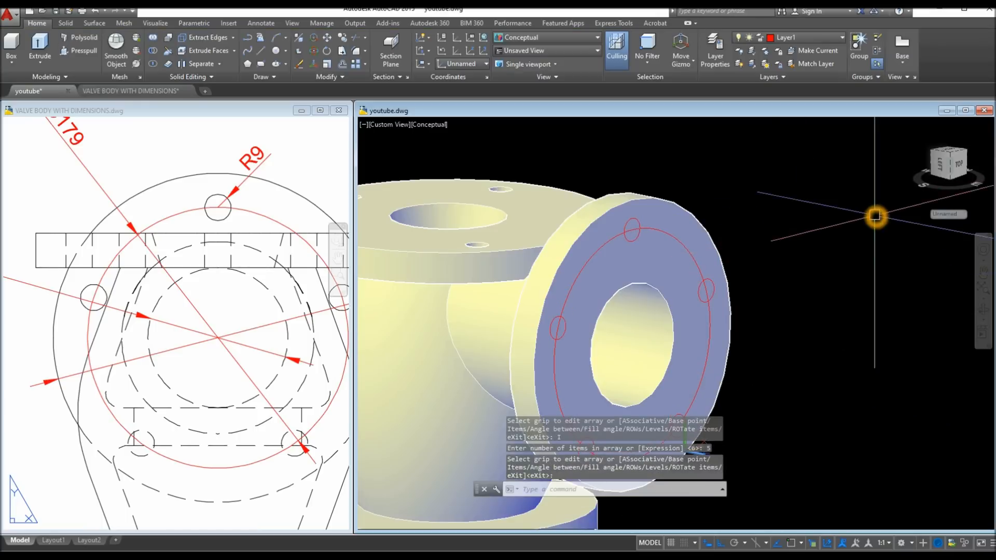
# Step: Delete the bolt circle from the side flange's face, keeping the five bolt hole circles
pyautogui.click(685, 243)
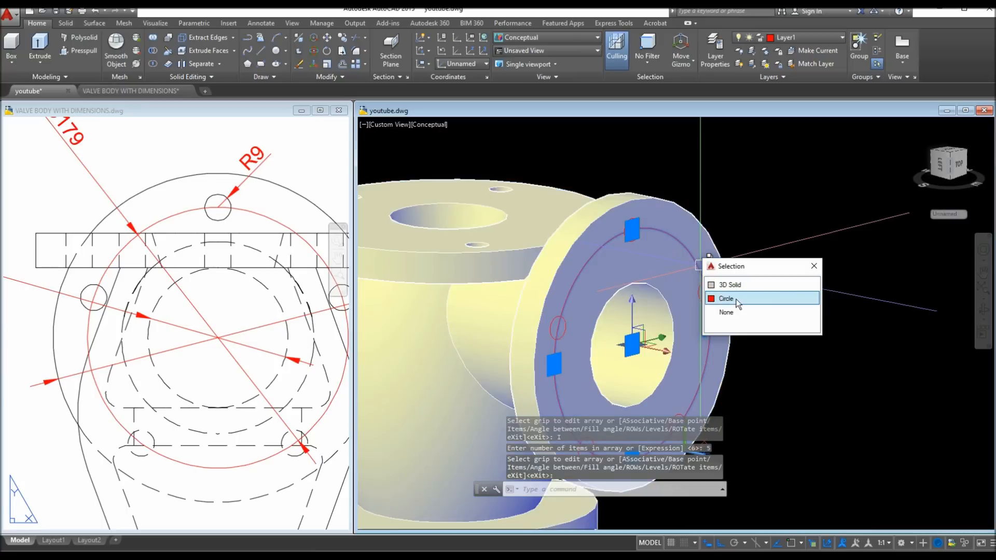
pyautogui.click(726, 297)
pyautogui.press('Delete')
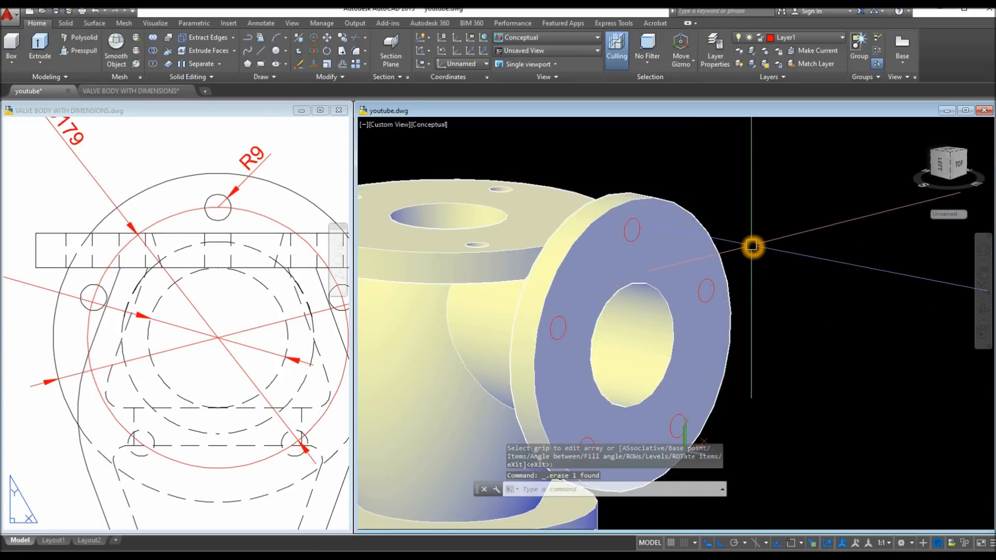
# Step: Select all five similar bolt hole circles and extrude them through the side flange to the quadrant of its back edge
pyautogui.click(636, 240)
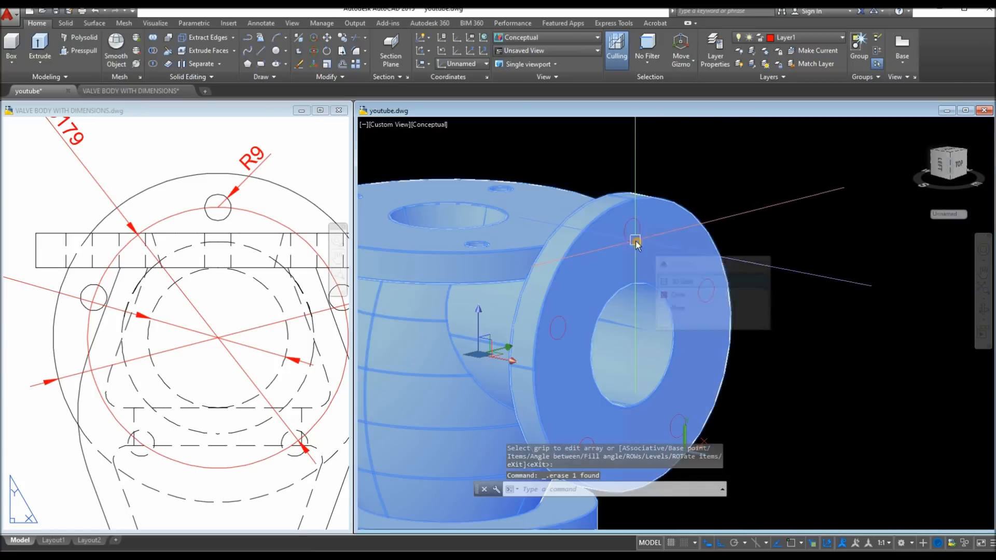
pyautogui.click(682, 296)
pyautogui.rightClick(717, 185)
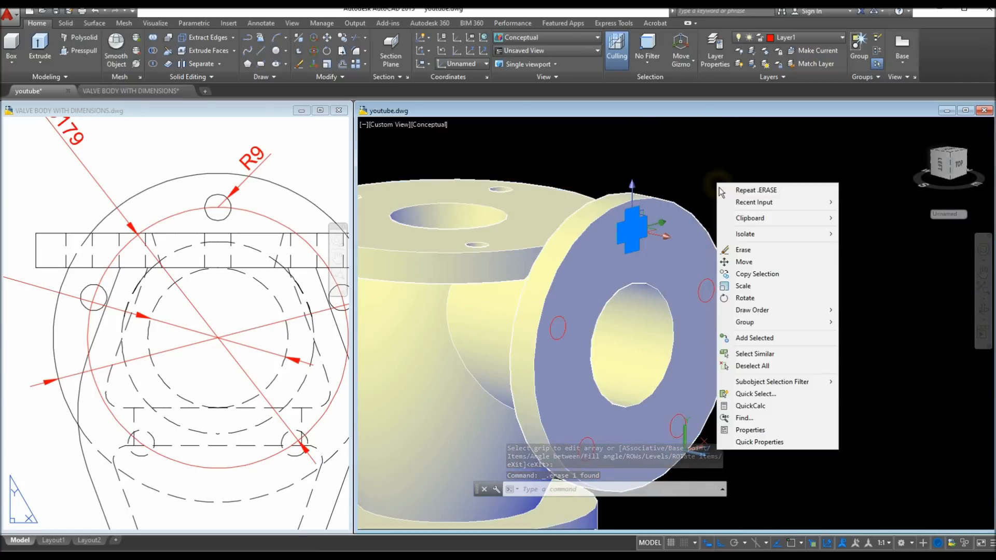
pyautogui.click(772, 350)
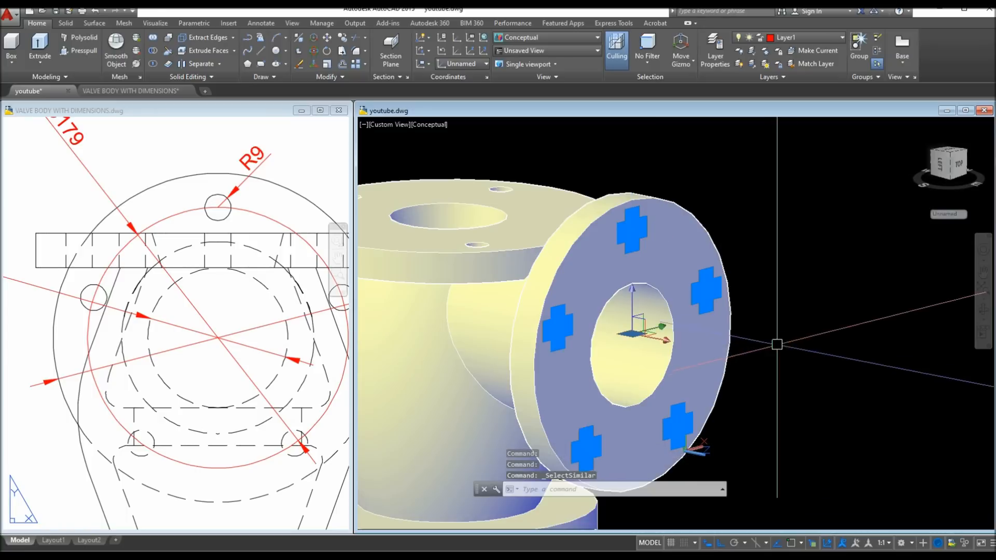
pyautogui.click(40, 51)
pyautogui.keyDown('shift'); pyautogui.moveTo(622, 223); pyautogui.dragTo(738, 234, button='middle'); pyautogui.keyUp('shift')
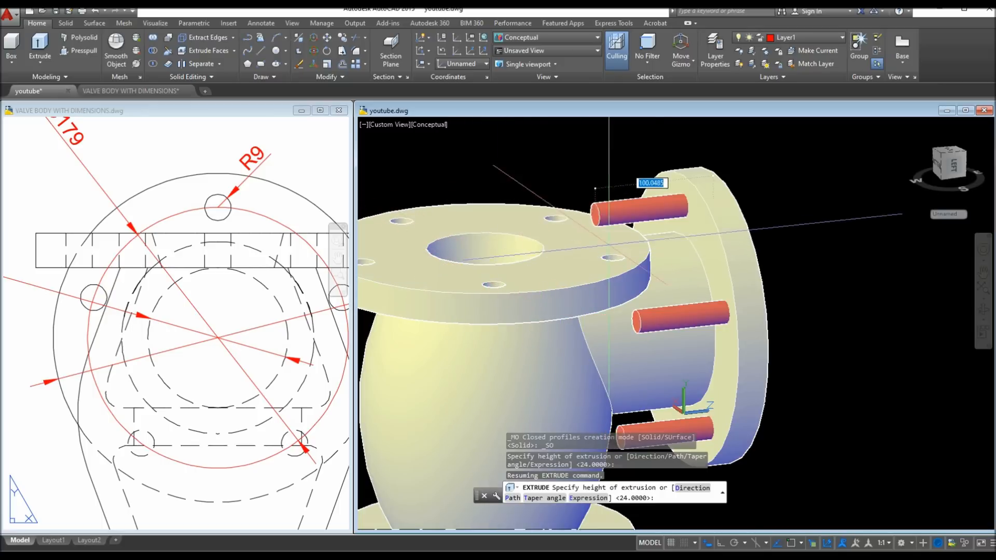
pyautogui.keyDown('shift'); pyautogui.moveTo(696, 191); pyautogui.dragTo(693, 194, button='middle'); pyautogui.keyUp('shift')
pyautogui.keyDown('shift'); pyautogui.rightClick(693, 193); pyautogui.keyUp('shift')
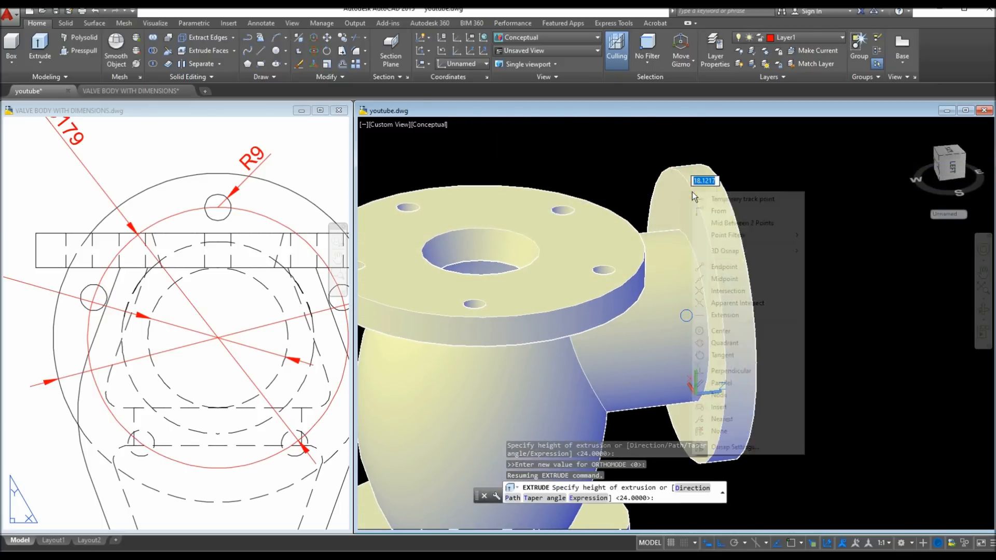
pyautogui.click(718, 343)
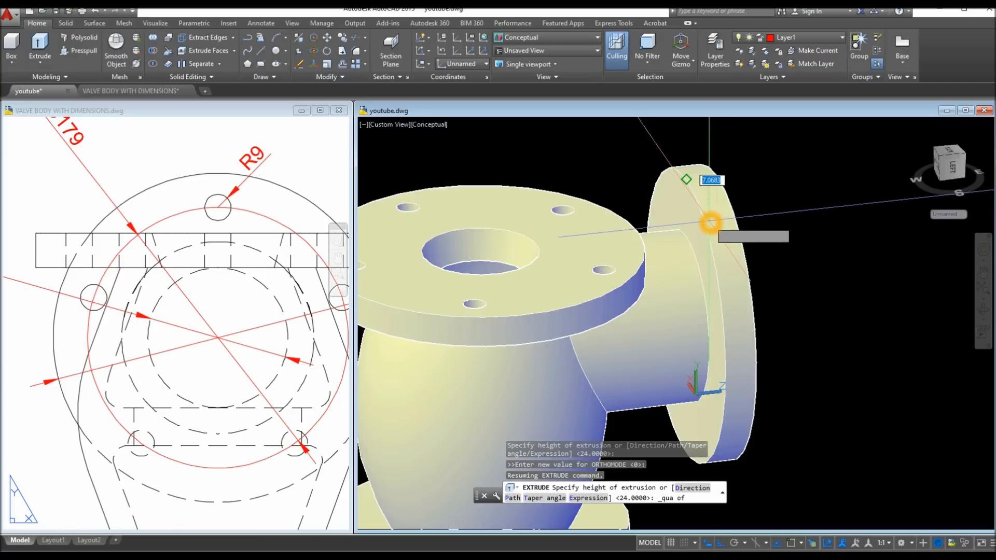
pyautogui.click(707, 222)
# Step: Set the valve body as the solid to subtract from and try to pick the side flange's two upper bolt hole cylinders
pyautogui.keyDown('shift'); pyautogui.moveTo(814, 230); pyautogui.dragTo(694, 223, button='middle'); pyautogui.keyUp('shift')
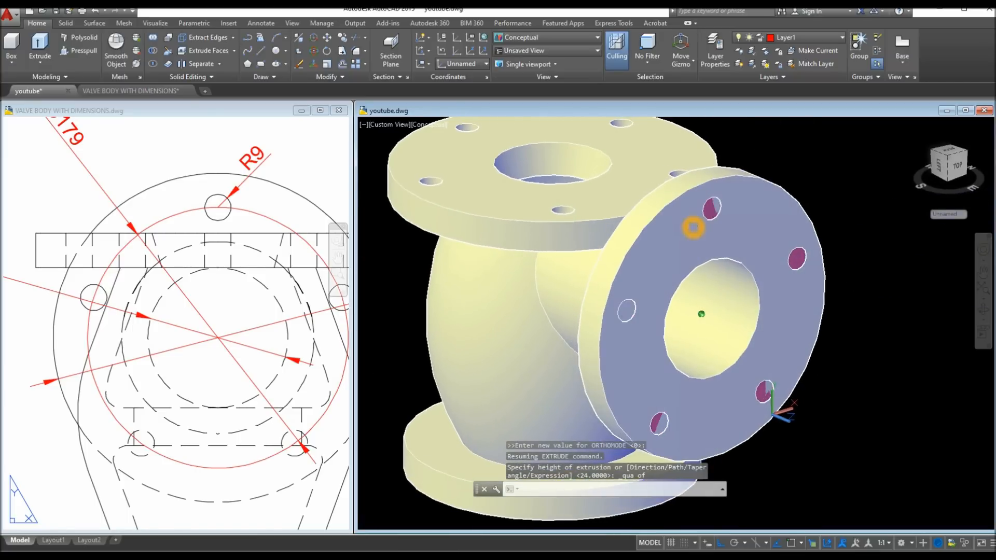
pyautogui.click(154, 52)
pyautogui.moveTo(776, 263); pyautogui.dragTo(686, 236, button='middle')
pyautogui.scroll(5, 685, 236)
pyautogui.click(689, 237)
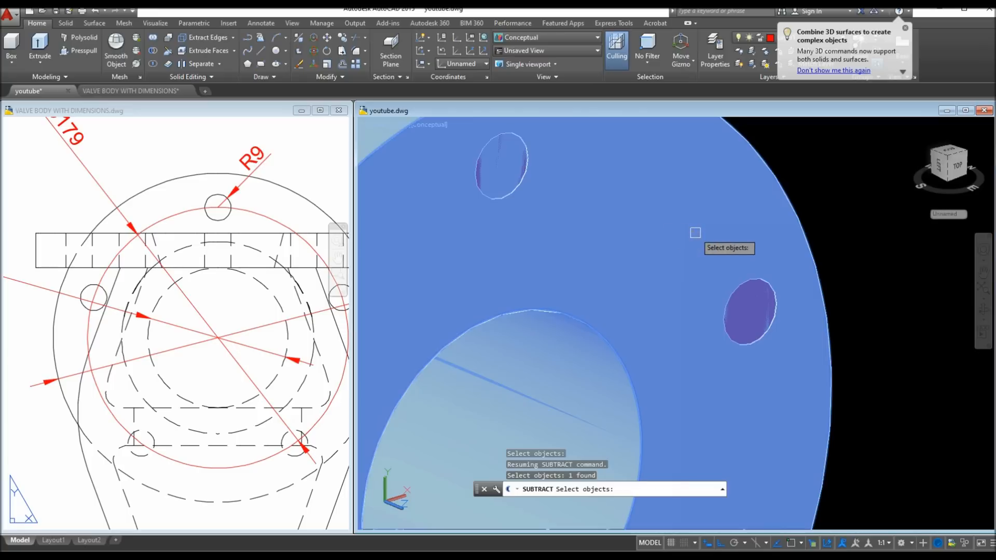
pyautogui.rightClick(695, 233)
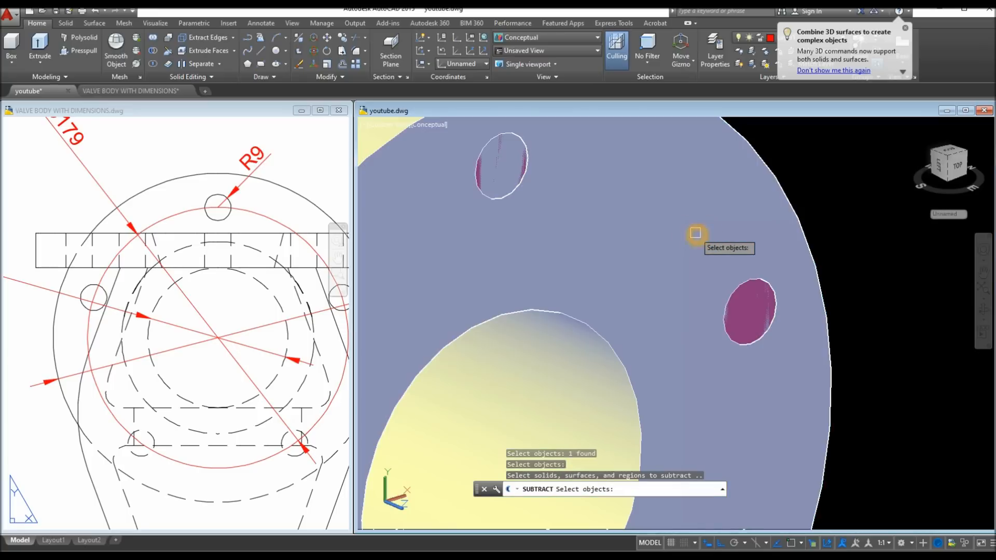
pyautogui.click(498, 168)
pyautogui.click(742, 321)
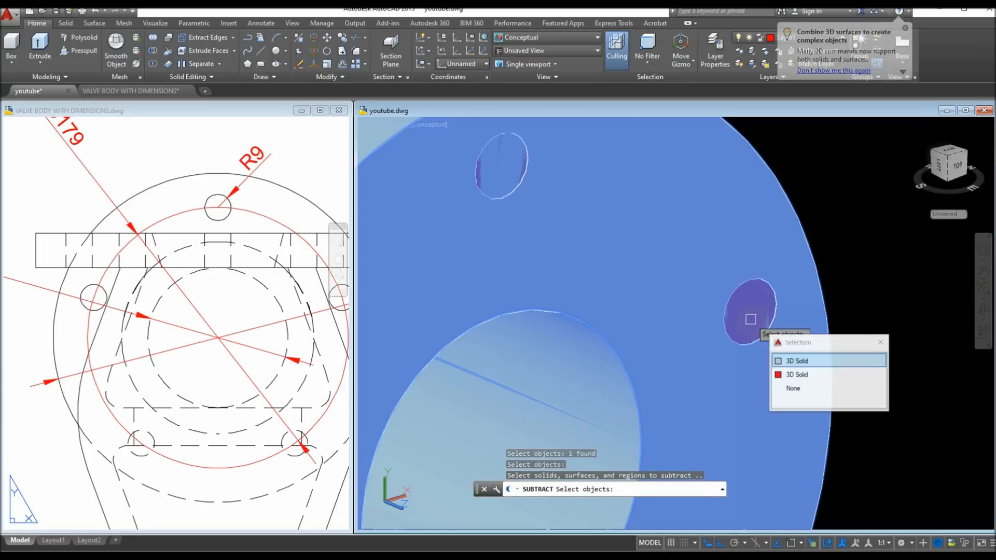
pyautogui.scroll(-3, 741, 321)
pyautogui.scroll(-3, 674, 371)
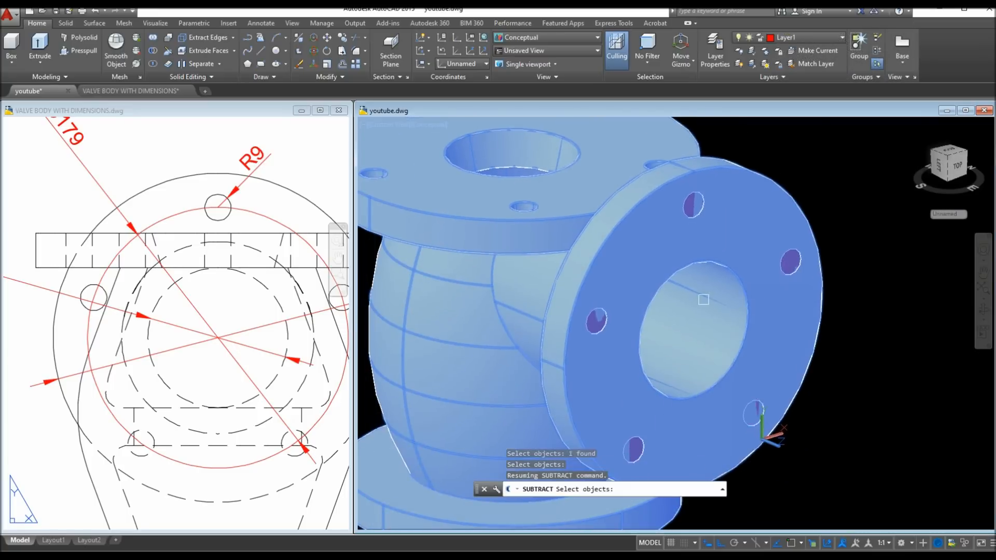
# Step: Add the side flange's three lower bolt hole cylinders to the selection and complete the subtraction from the valve body
pyautogui.scroll(5, 564, 329)
pyautogui.click(564, 329)
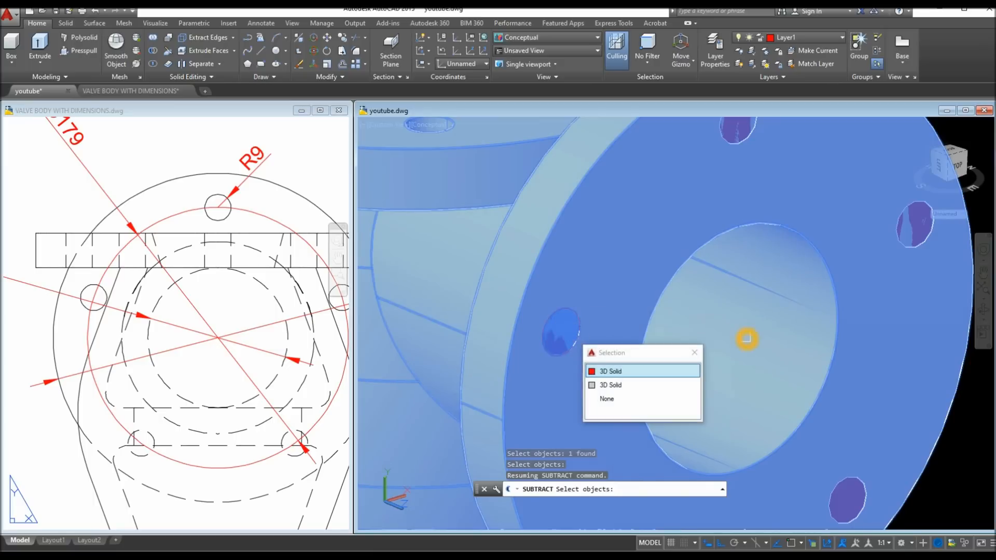
pyautogui.scroll(-3, 747, 338)
pyautogui.scroll(5, 761, 353)
pyautogui.click(751, 351)
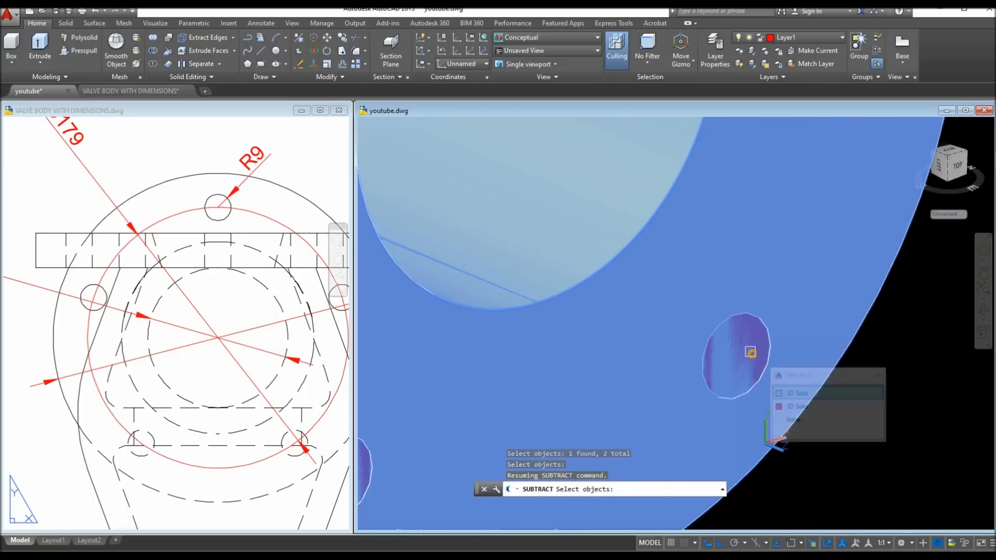
pyautogui.click(741, 350)
pyautogui.scroll(-3, 741, 349)
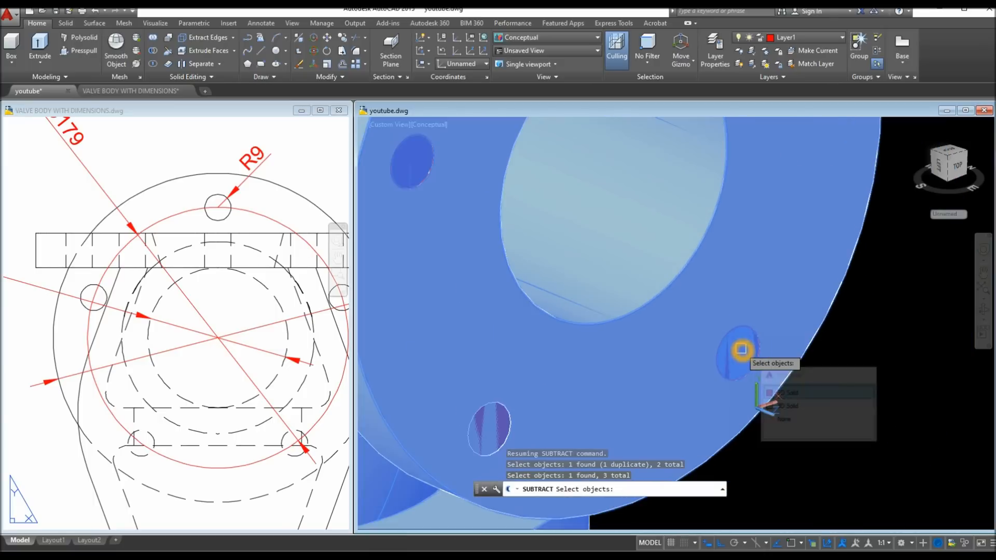
pyautogui.click(488, 433)
pyautogui.scroll(5, 488, 430)
pyautogui.click(490, 418)
pyautogui.rightClick(643, 322)
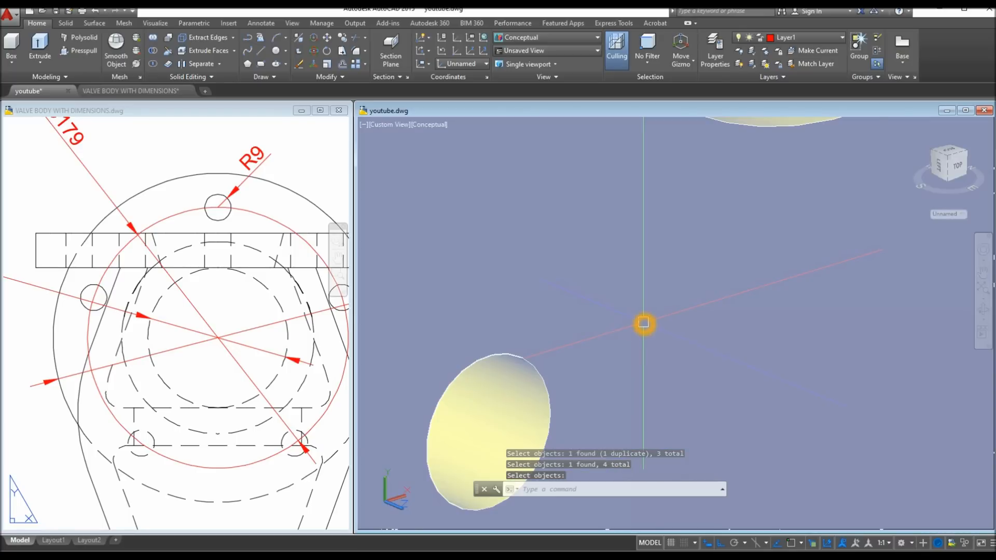
# Step: Subtract the two remaining upper bolt hole cylinders from the valve body's side flange
pyautogui.scroll(-6, 643, 322)
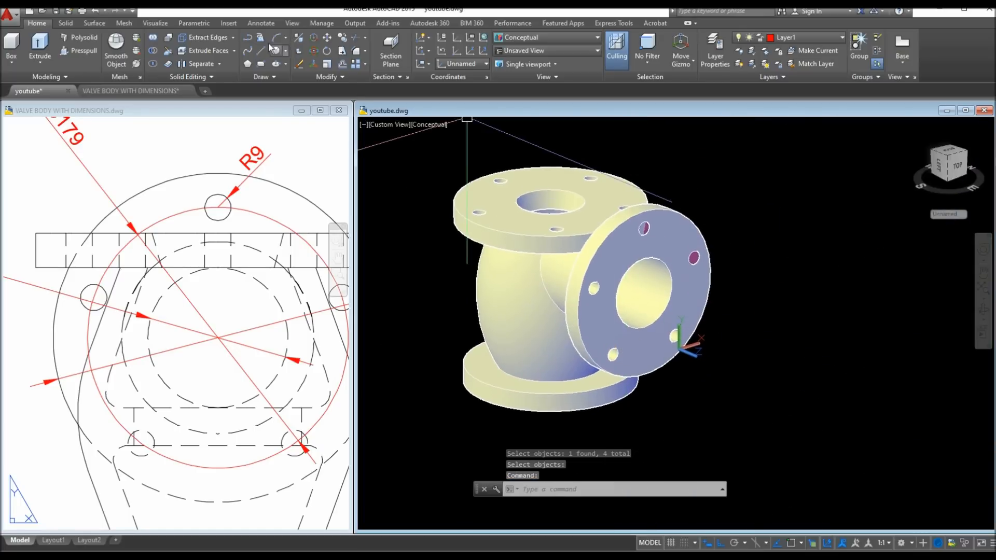
pyautogui.click(154, 56)
pyautogui.click(679, 208)
pyautogui.rightClick(674, 221)
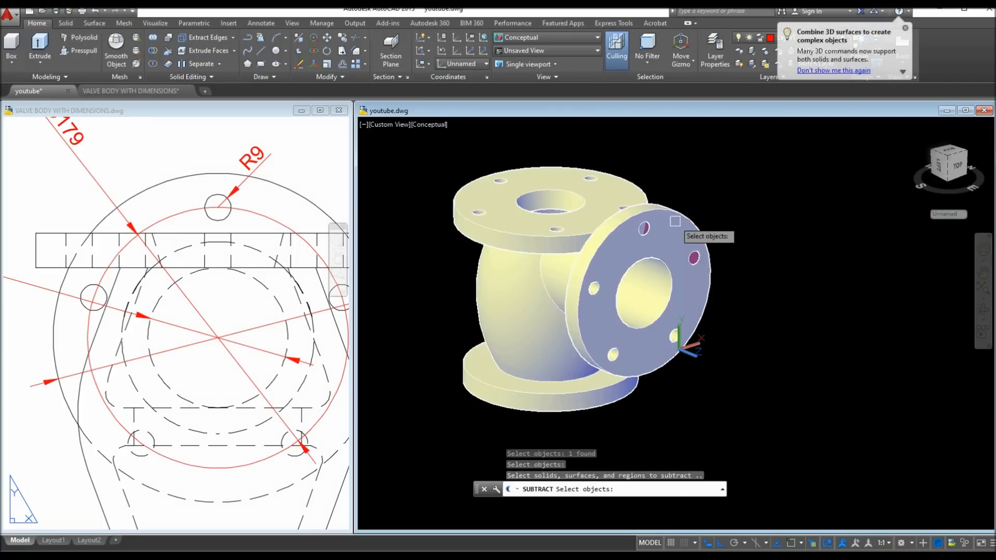
pyautogui.scroll(5, 674, 221)
pyautogui.click(576, 248)
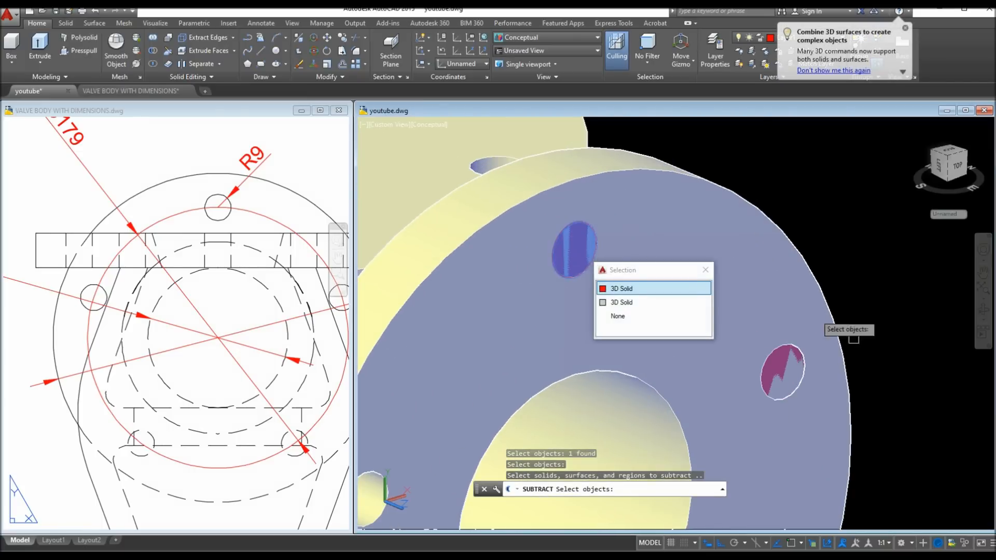
pyautogui.click(787, 367)
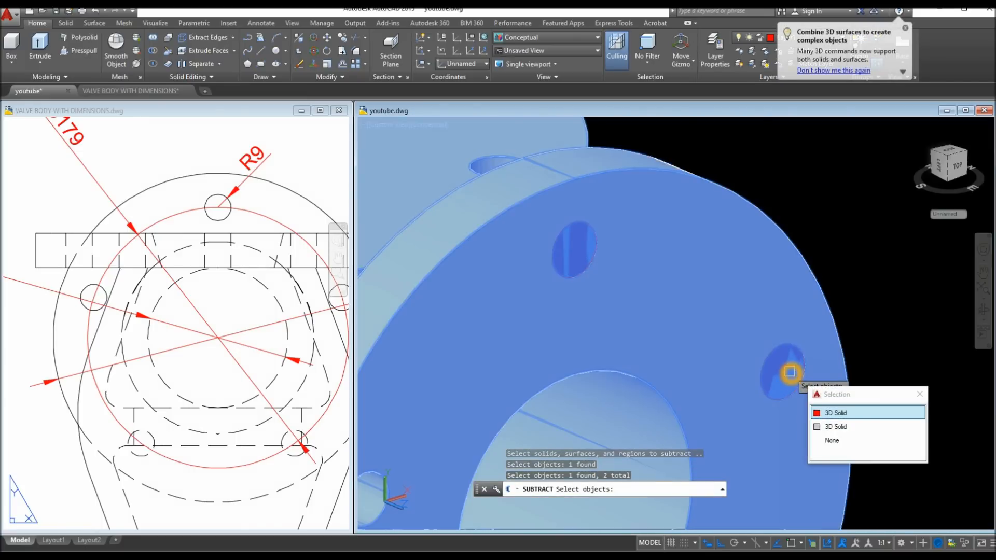
pyautogui.click(835, 412)
pyautogui.scroll(-5, 842, 284)
pyautogui.keyDown('shift'); pyautogui.moveTo(839, 287); pyautogui.dragTo(797, 211, button='middle'); pyautogui.keyUp('shift')
pyautogui.press('Return')
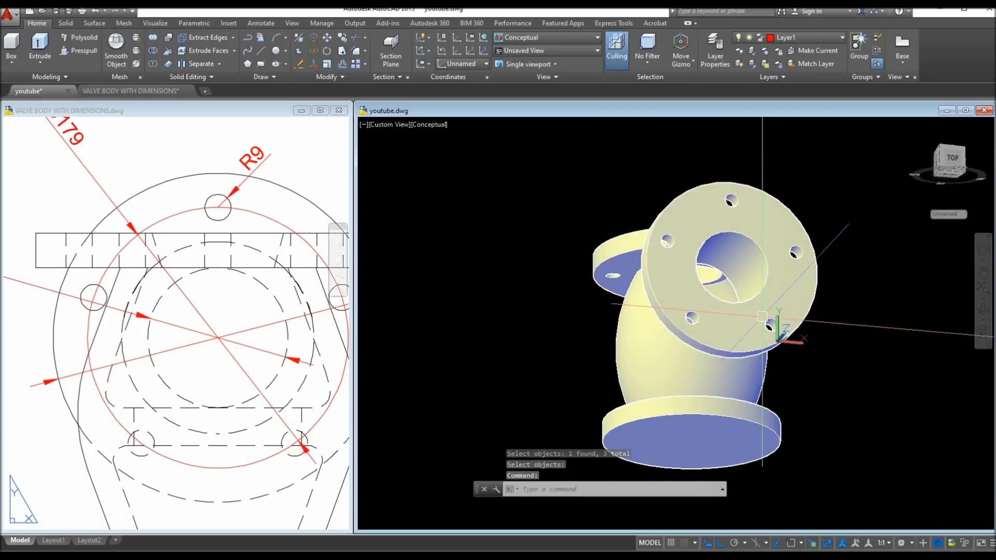
# Step: Examine the bottom flange and its bore dimensions in the section view of the valve body reference drawing
pyautogui.moveTo(762, 316); pyautogui.dragTo(707, 244, button='middle')
pyautogui.click(194, 415)
pyautogui.scroll(-5, 195, 416)
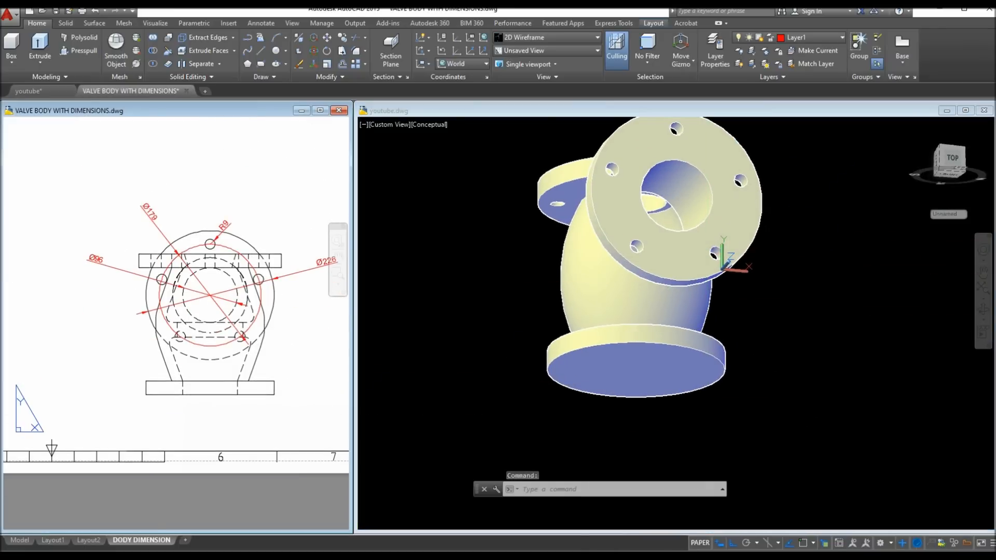
pyautogui.scroll(-5, 160, 378)
pyautogui.scroll(8, 249, 401)
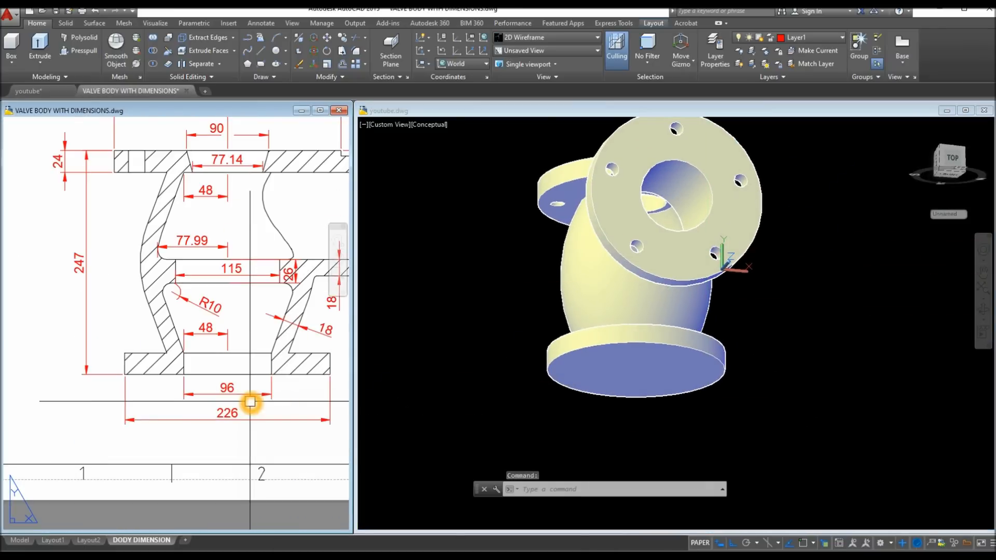
# Step: Realign the 3D model's UCS at an origin beside the valve body, with its Z axis pointing vertically up
pyautogui.click(725, 402)
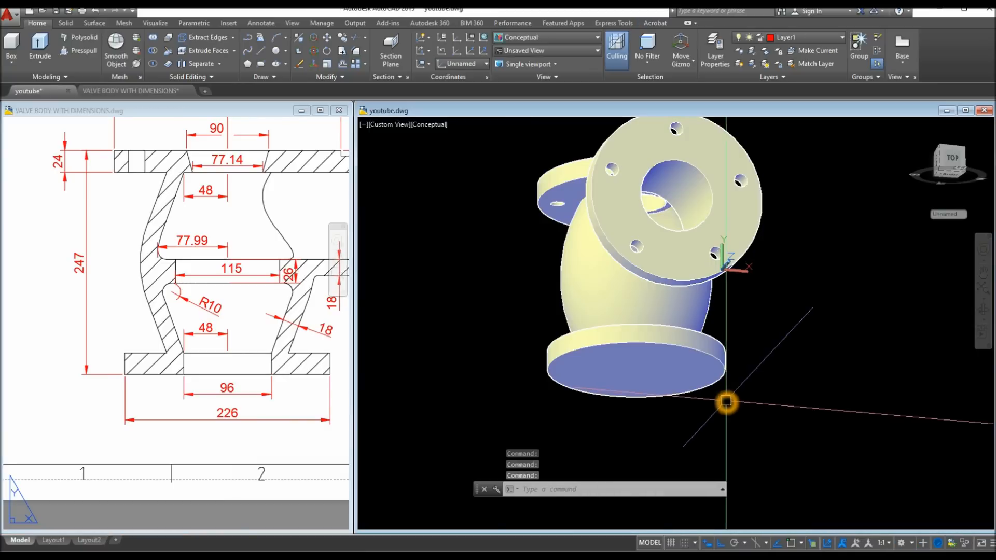
pyautogui.click(476, 55)
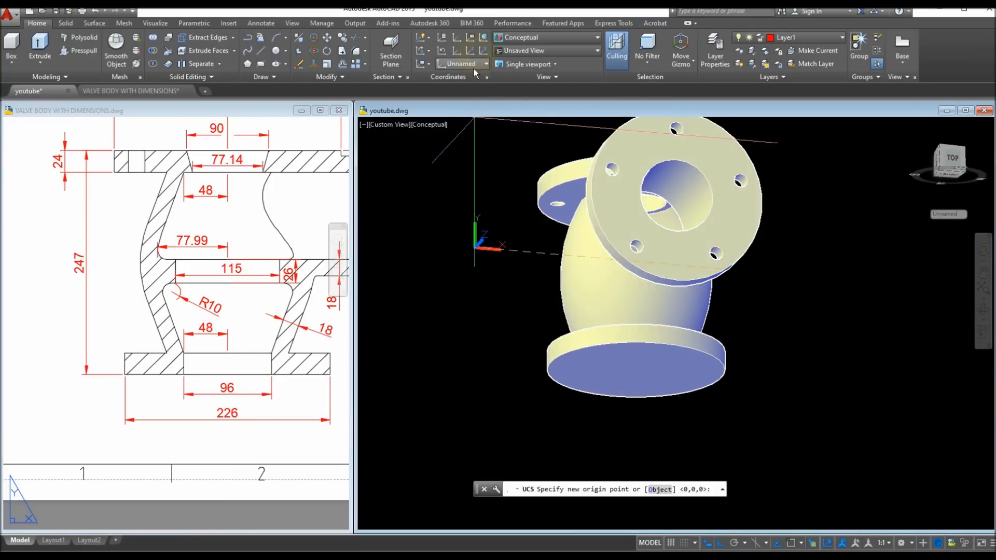
pyautogui.click(439, 247)
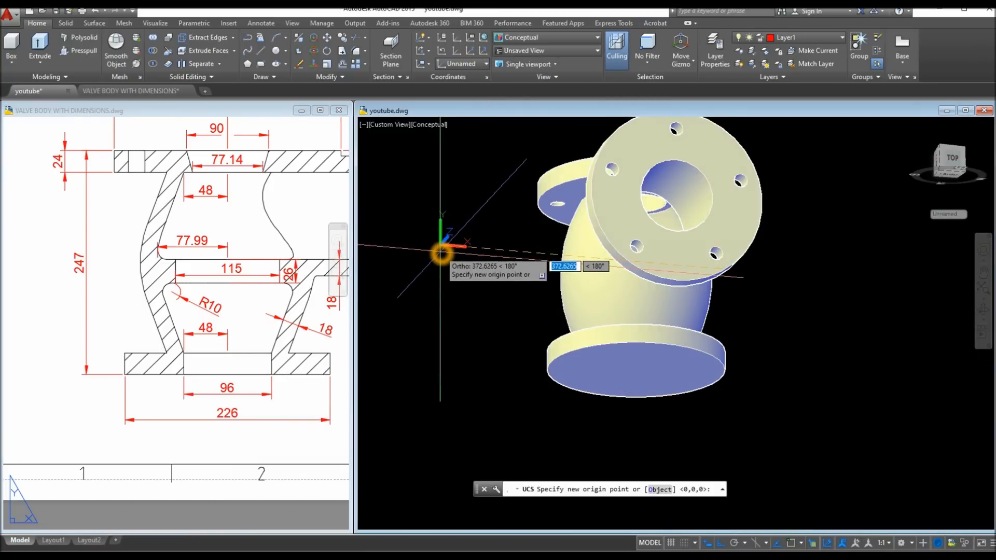
pyautogui.click(444, 162)
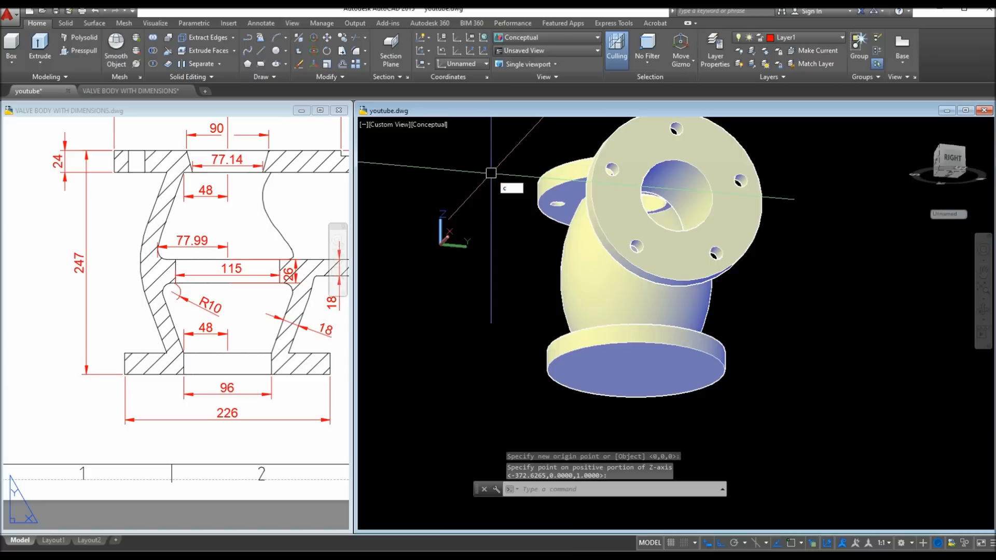
# Step: Draw a diameter 96 circle at the centre of the bottom flange's underside
pyautogui.write('c')
pyautogui.press('Return')
pyautogui.click(636, 369)
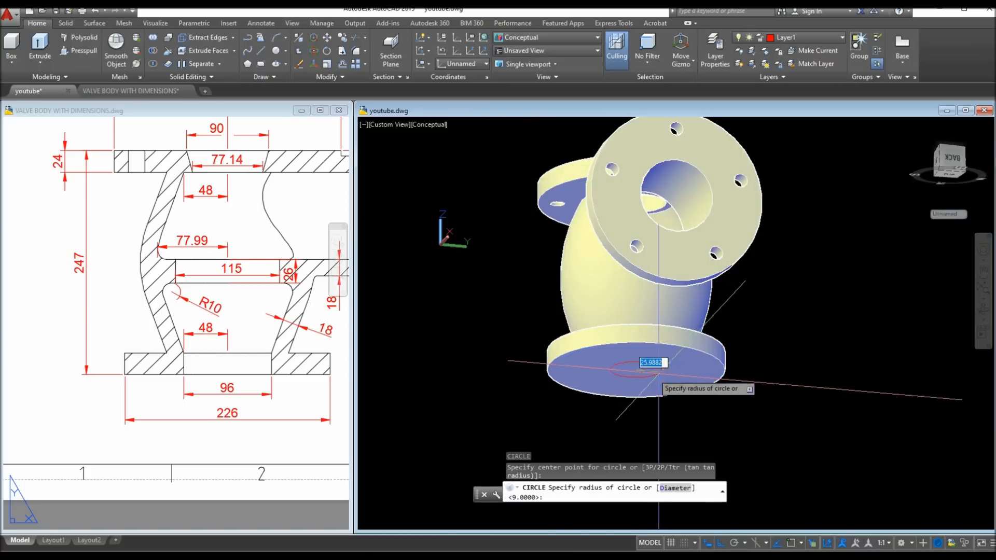
pyautogui.click(670, 371)
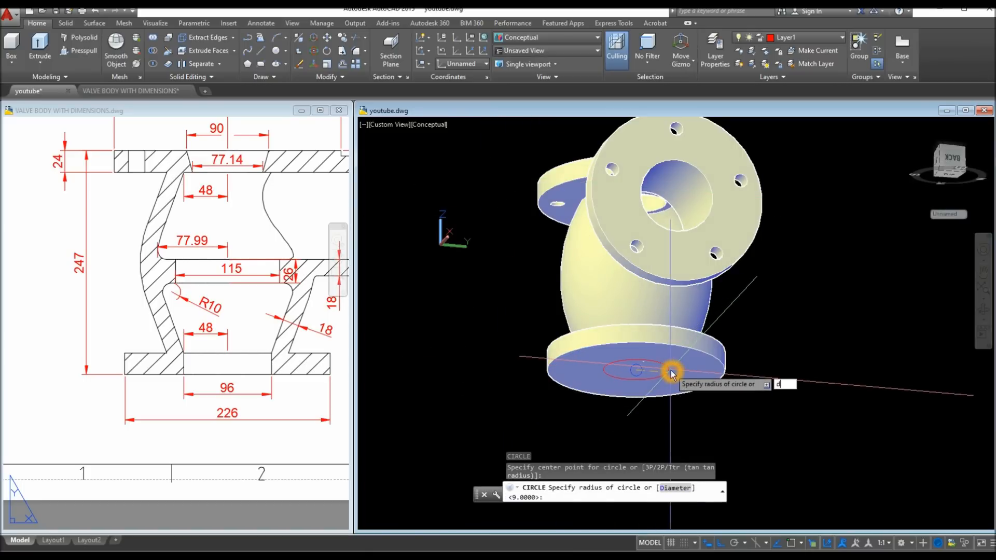
pyautogui.press('Return')
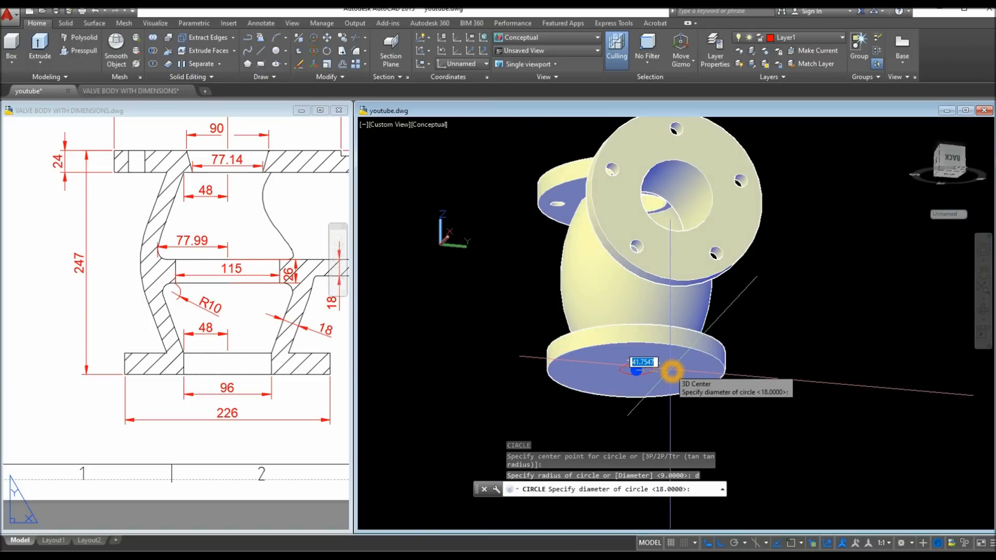
pyautogui.write('96')
pyautogui.press('Return')
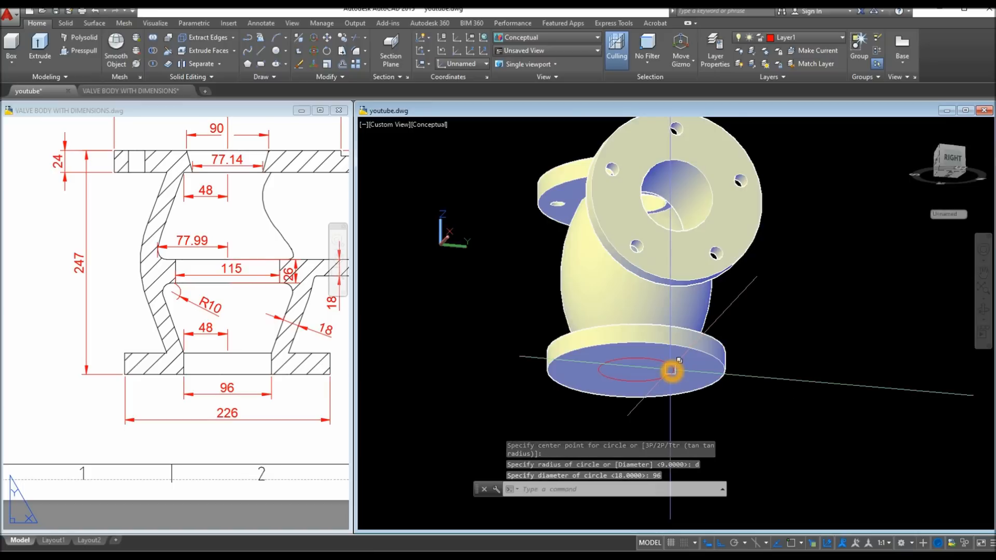
# Step: Extrude the diameter 96 circle upward to the quadrant on the bottom flange's upper edge
pyautogui.click(39, 46)
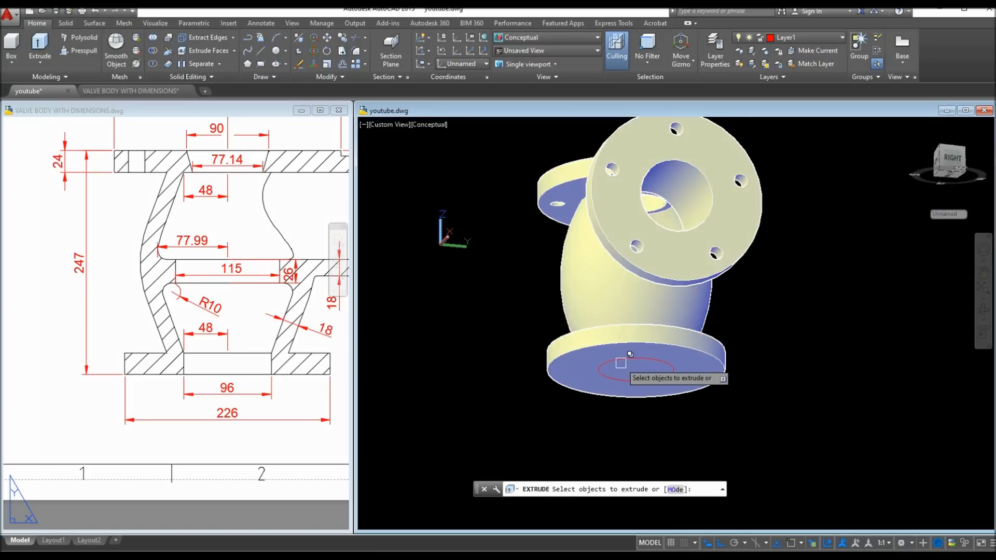
pyautogui.click(620, 363)
pyautogui.rightClick(752, 314)
pyautogui.click(770, 321)
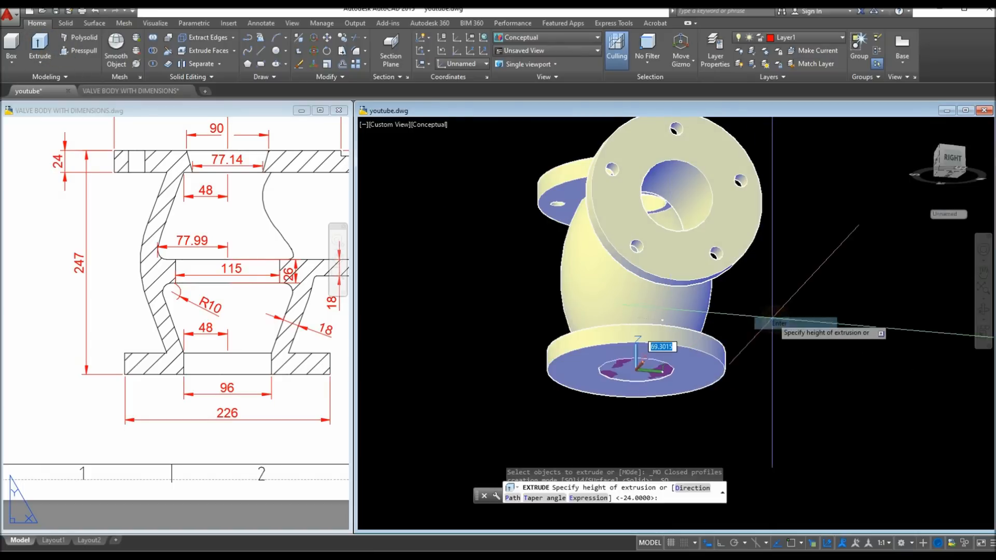
pyautogui.keyDown('shift'); pyautogui.moveTo(770, 320); pyautogui.dragTo(777, 363, button='middle'); pyautogui.keyUp('shift')
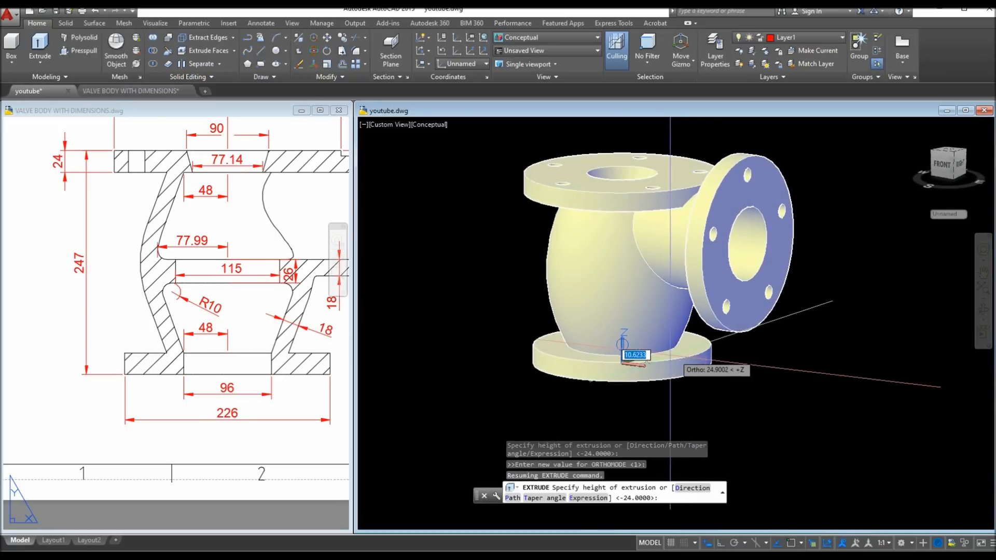
pyautogui.keyDown('shift'); pyautogui.rightClick(537, 349); pyautogui.keyUp('shift')
pyautogui.click(561, 240)
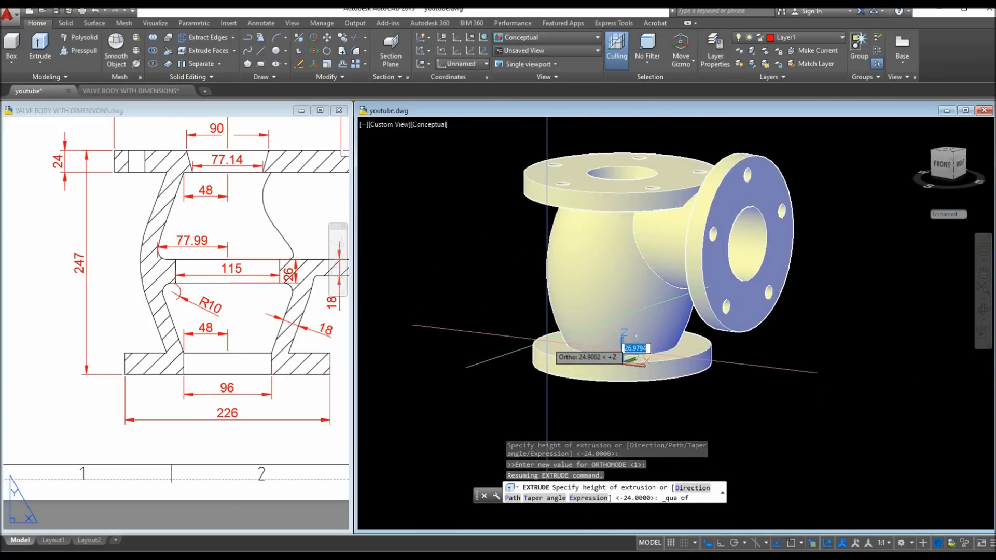
pyautogui.keyDown('shift'); pyautogui.moveTo(530, 345); pyautogui.dragTo(532, 279, button='middle'); pyautogui.keyUp('shift')
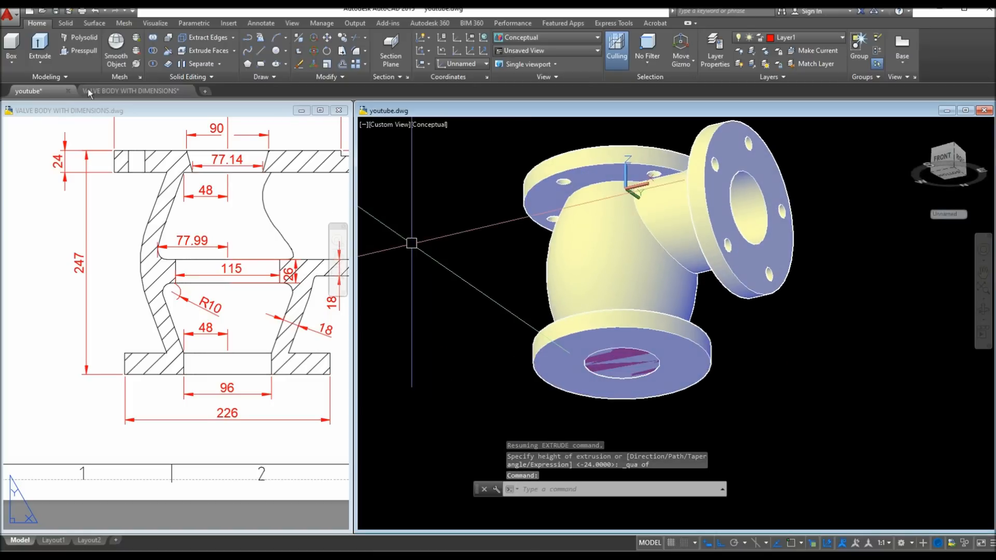
# Step: Subtract the extruded cylinder from the valve body to cut the bore through the bottom flange
pyautogui.click(154, 52)
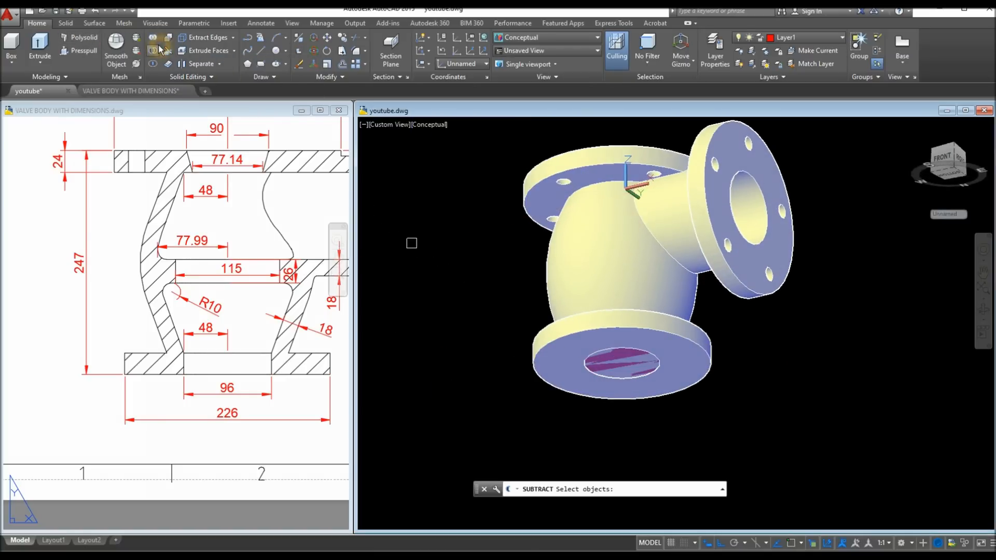
pyautogui.click(598, 232)
pyautogui.press('Return')
pyautogui.click(621, 368)
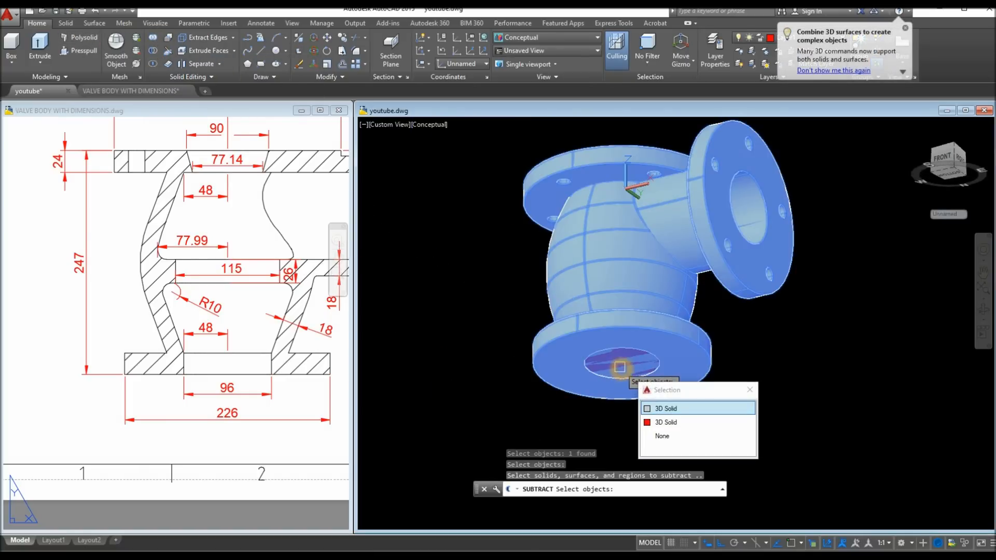
pyautogui.click(668, 421)
pyautogui.keyDown('shift'); pyautogui.moveTo(756, 362); pyautogui.dragTo(778, 402, button='middle'); pyautogui.keyUp('shift')
pyautogui.press('Return')
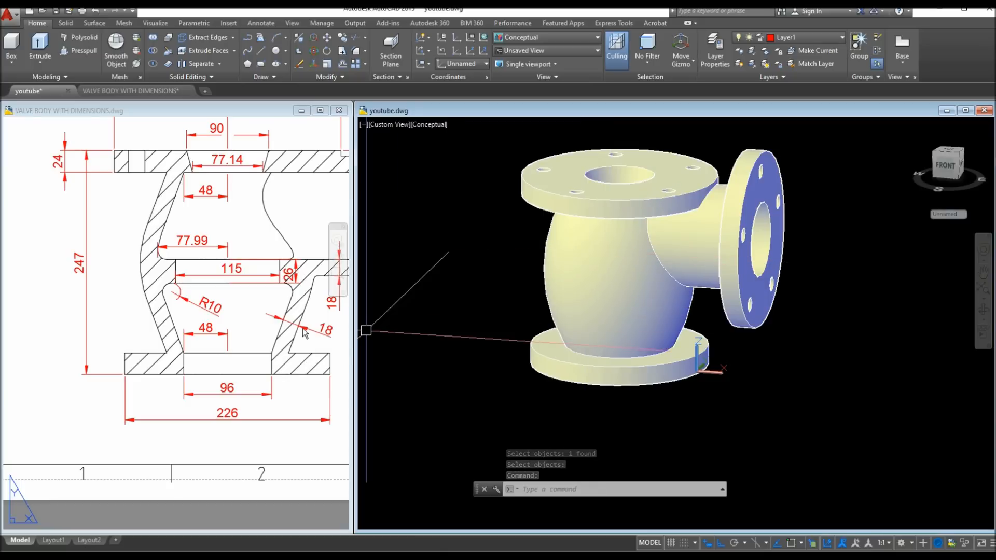
# Step: Add a radius dimension to the small fillet arc where the side branch's underside meets the lower body wall in the reference drawing
pyautogui.click(312, 273)
pyautogui.scroll(4, 312, 273)
pyautogui.scroll(4, 312, 273)
pyautogui.moveTo(318, 283); pyautogui.dragTo(159, 283, button='middle')
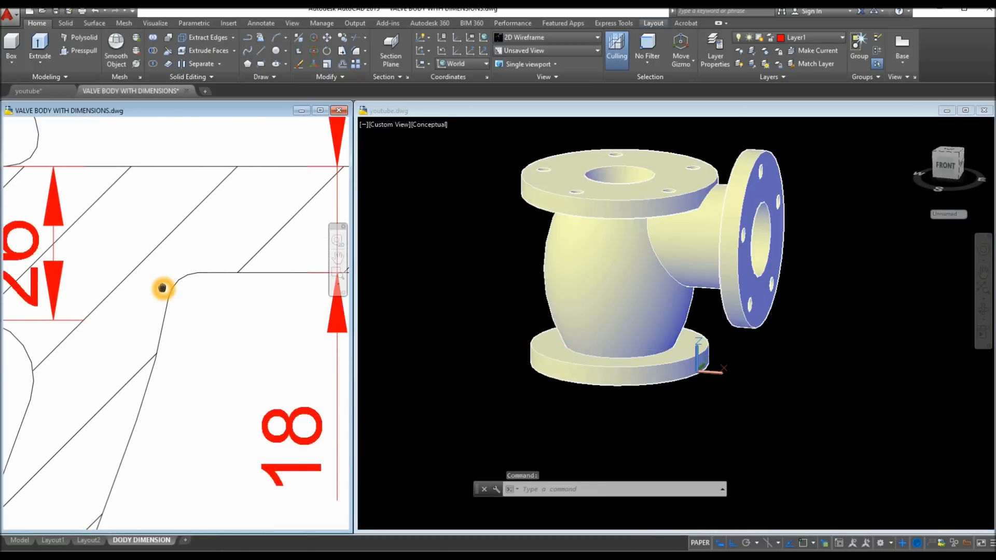
pyautogui.click(260, 24)
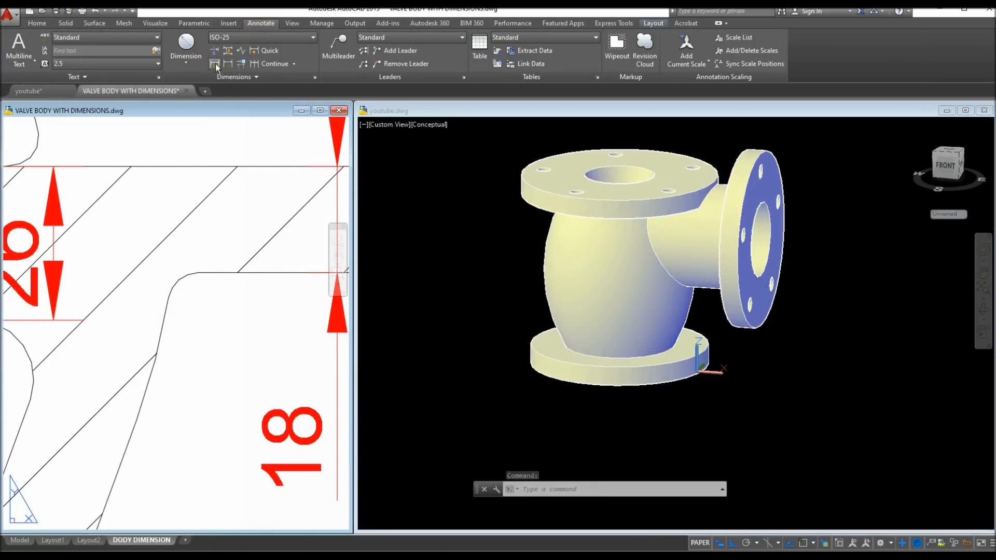
pyautogui.click(187, 64)
pyautogui.click(196, 177)
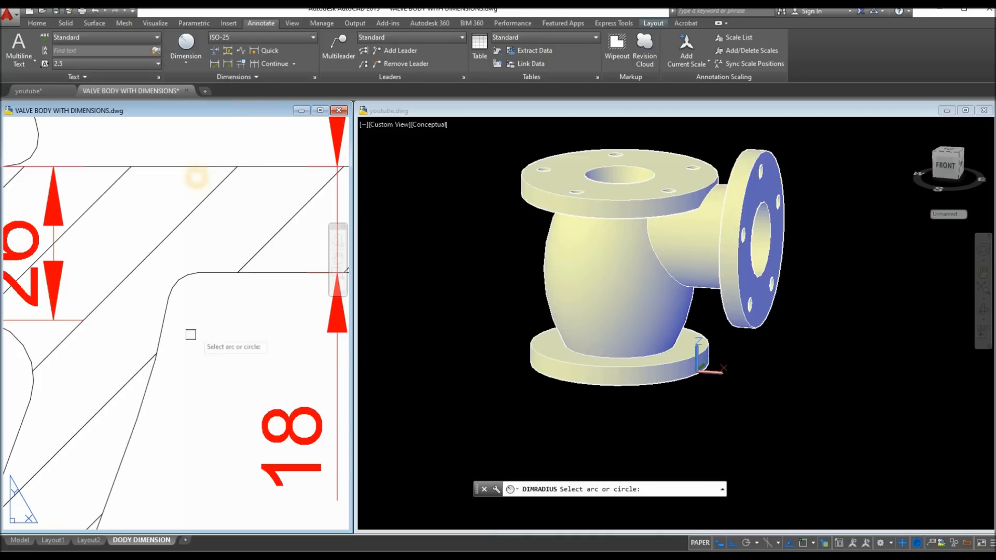
pyautogui.click(178, 281)
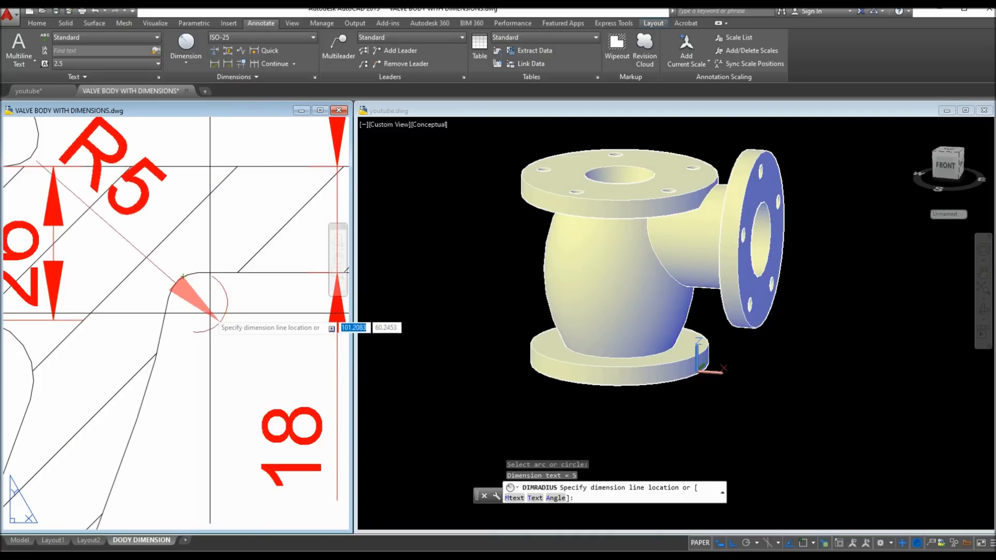
pyautogui.click(187, 284)
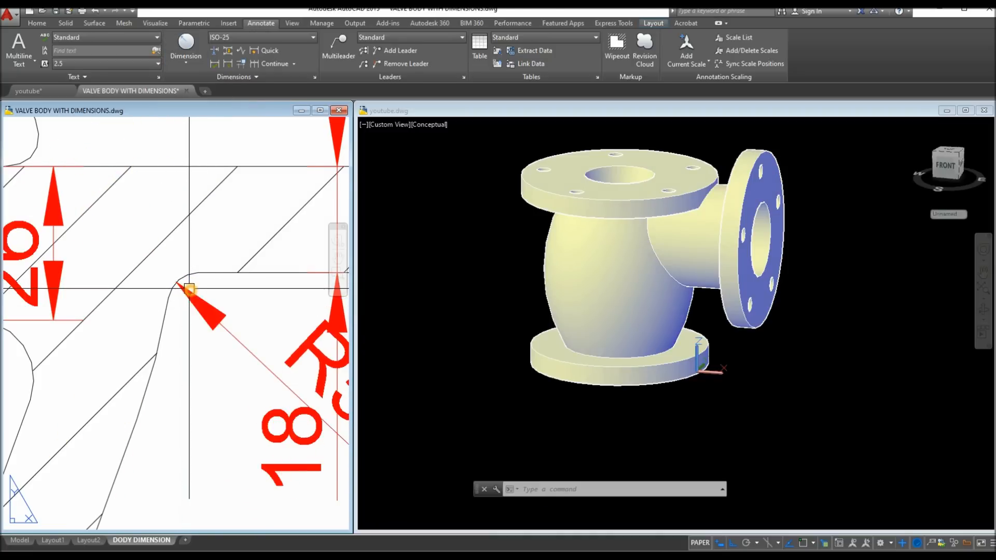
pyautogui.scroll(-5, 213, 317)
pyautogui.moveTo(213, 316); pyautogui.dragTo(205, 317, button='middle')
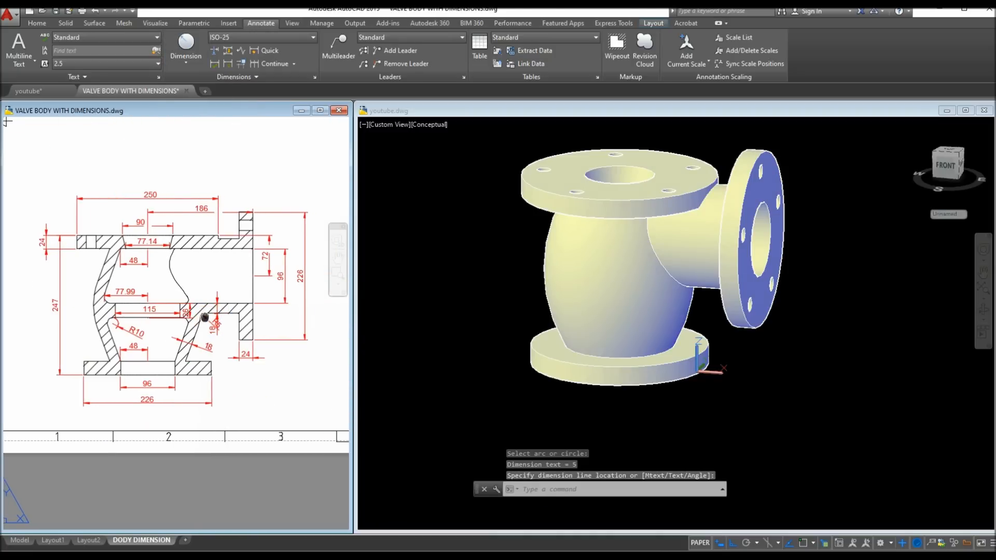
# Step: Fillet the two edges where the side branch joins the 3D valve body with a radius of 5
pyautogui.click(663, 405)
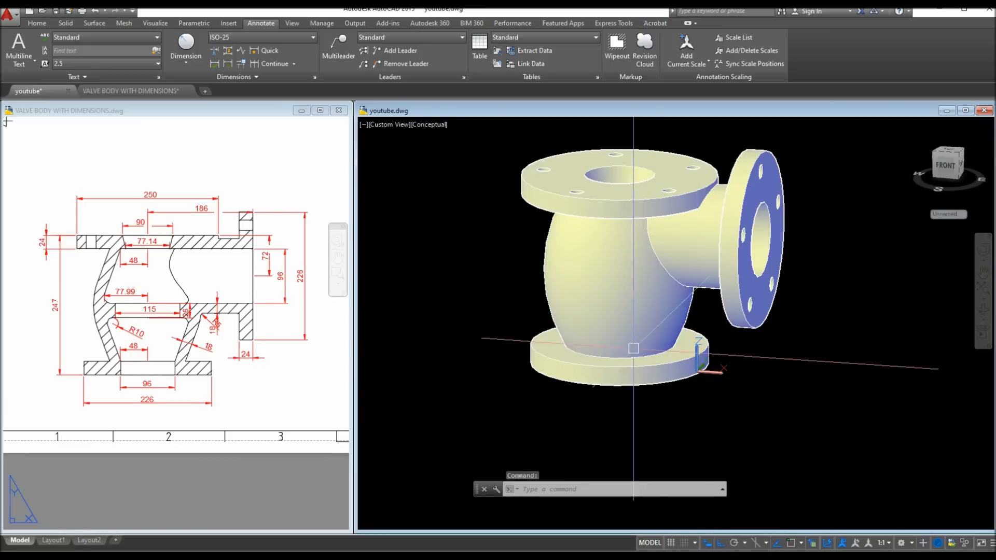
pyautogui.click(66, 23)
pyautogui.click(394, 43)
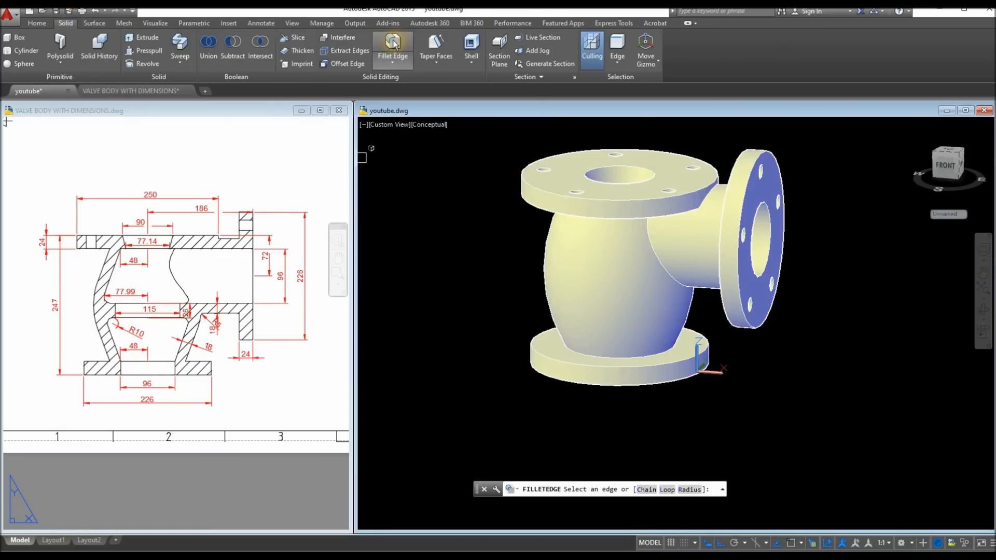
pyautogui.rightClick(461, 287)
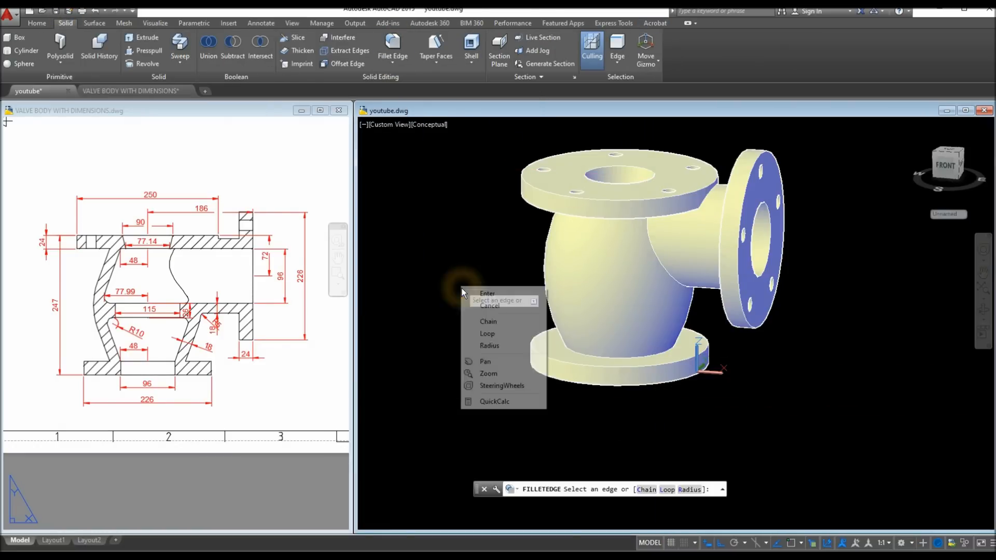
pyautogui.click(489, 345)
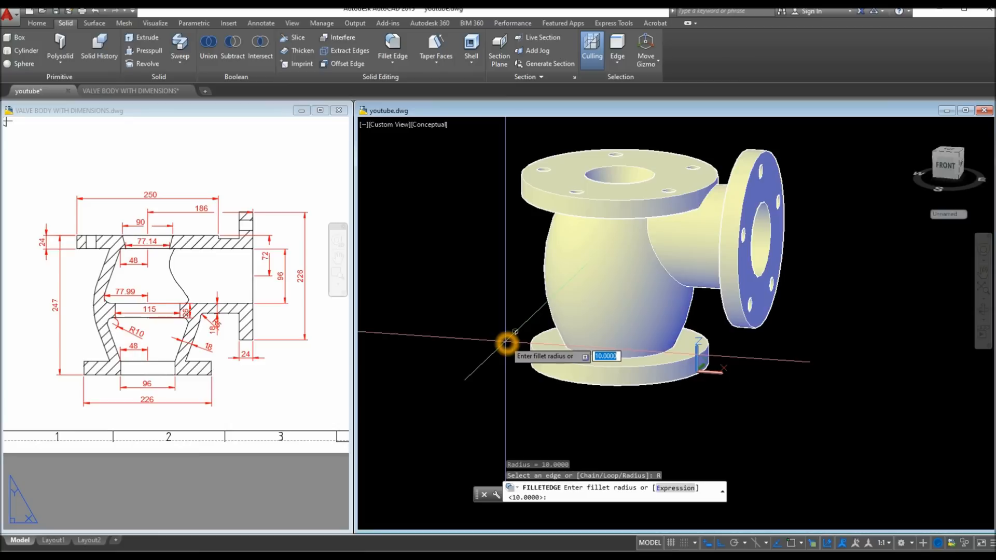
pyautogui.press('Return')
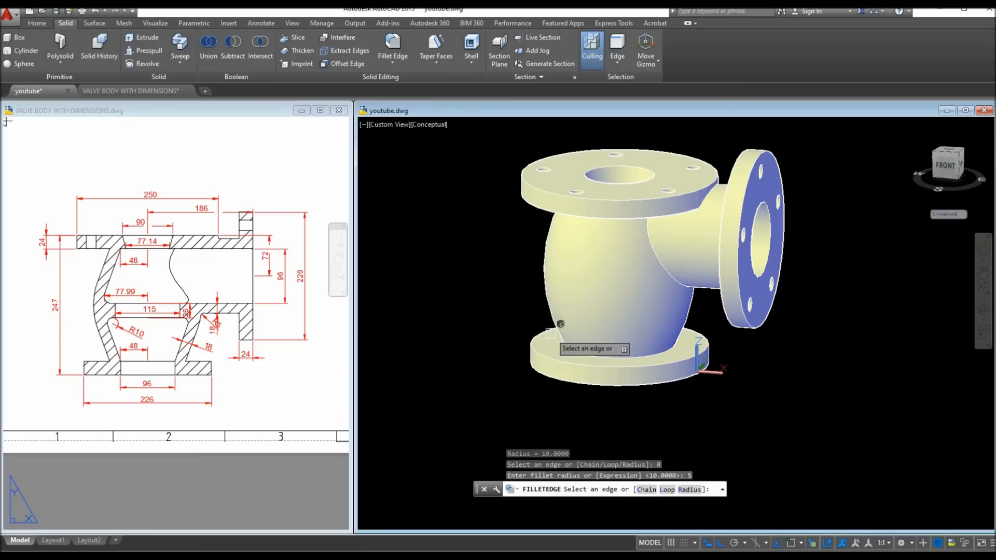
pyautogui.click(663, 276)
pyautogui.keyDown('shift'); pyautogui.moveTo(708, 298); pyautogui.dragTo(413, 233, button='middle'); pyautogui.keyUp('shift')
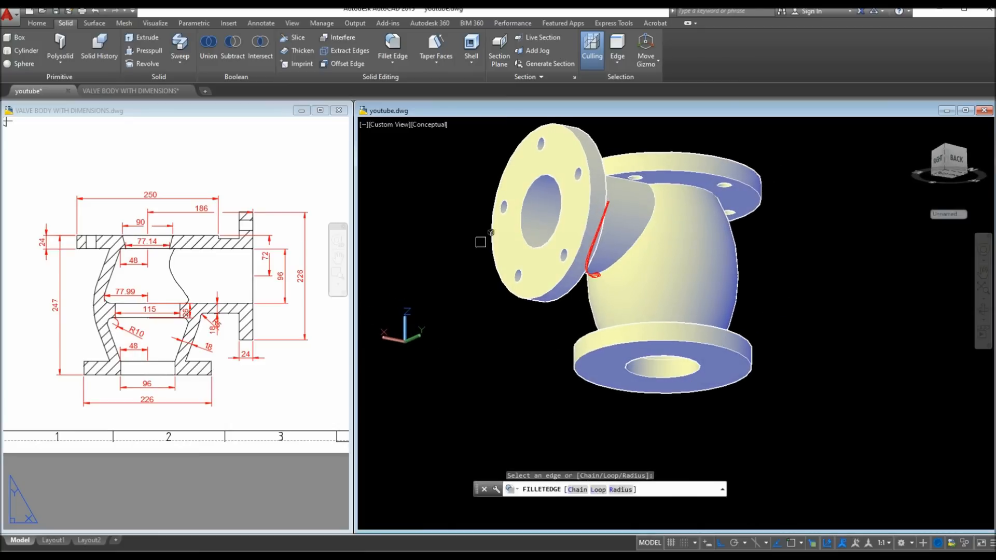
pyautogui.click(629, 242)
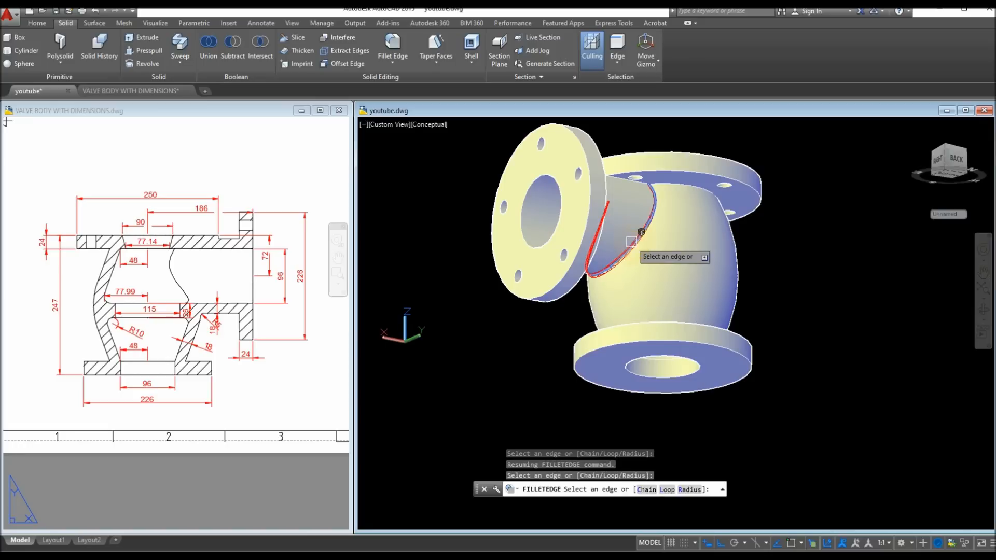
pyautogui.rightClick(772, 238)
pyautogui.click(797, 241)
pyautogui.rightClick(797, 242)
pyautogui.click(800, 249)
# Step: Show the 3D model in the Realistic visual style, viewed from the front and slightly above
pyautogui.keyDown('shift'); pyautogui.moveTo(766, 250); pyautogui.dragTo(901, 287, button='middle'); pyautogui.keyUp('shift')
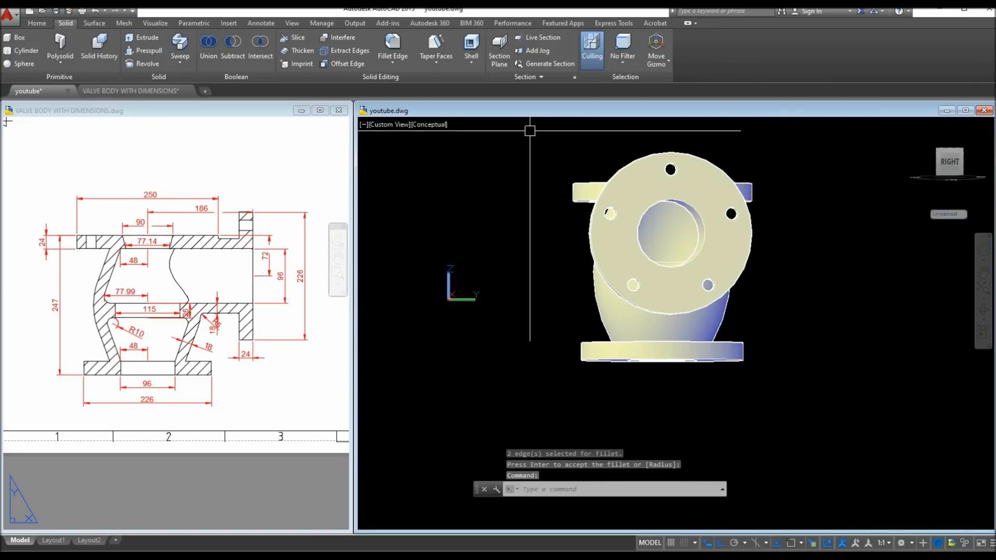
pyautogui.click(430, 125)
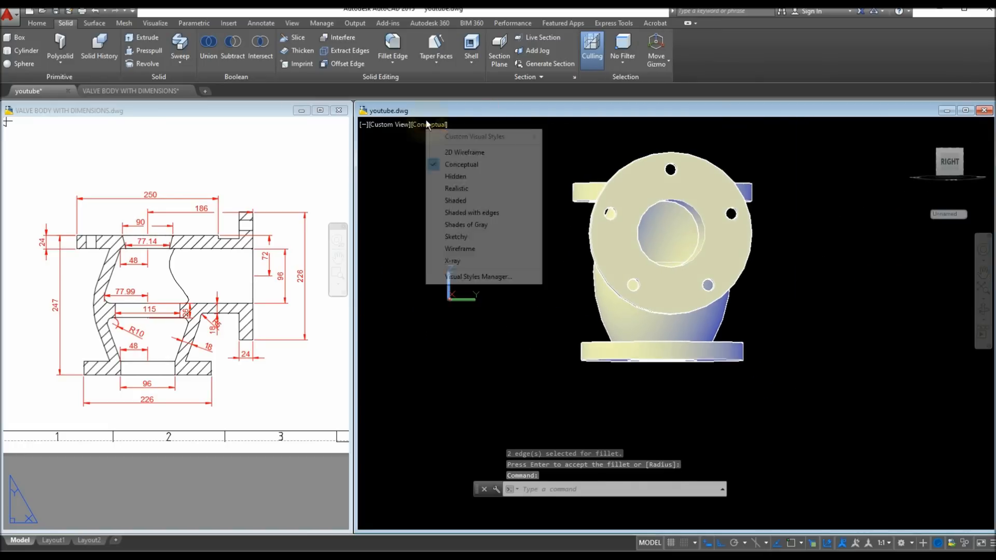
pyautogui.click(474, 194)
pyautogui.keyDown('shift'); pyautogui.moveTo(472, 195); pyautogui.dragTo(542, 251, button='middle'); pyautogui.keyUp('shift')
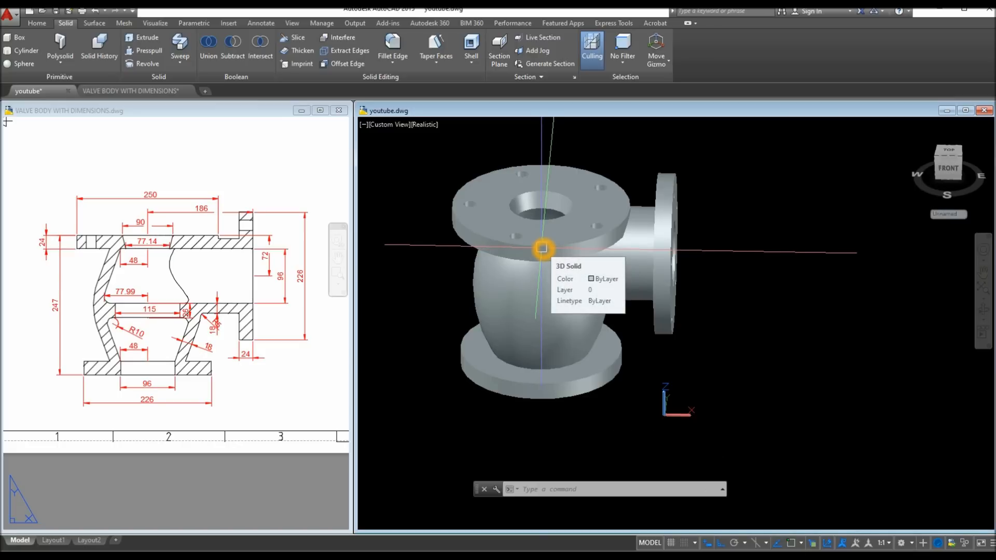
pyautogui.scroll(2, 525, 249)
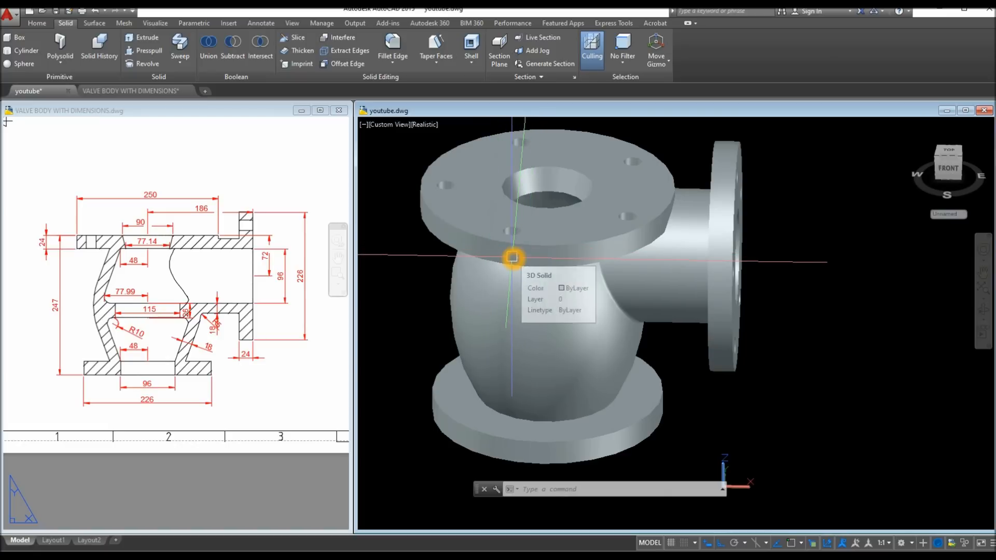
pyautogui.scroll(-2, 513, 258)
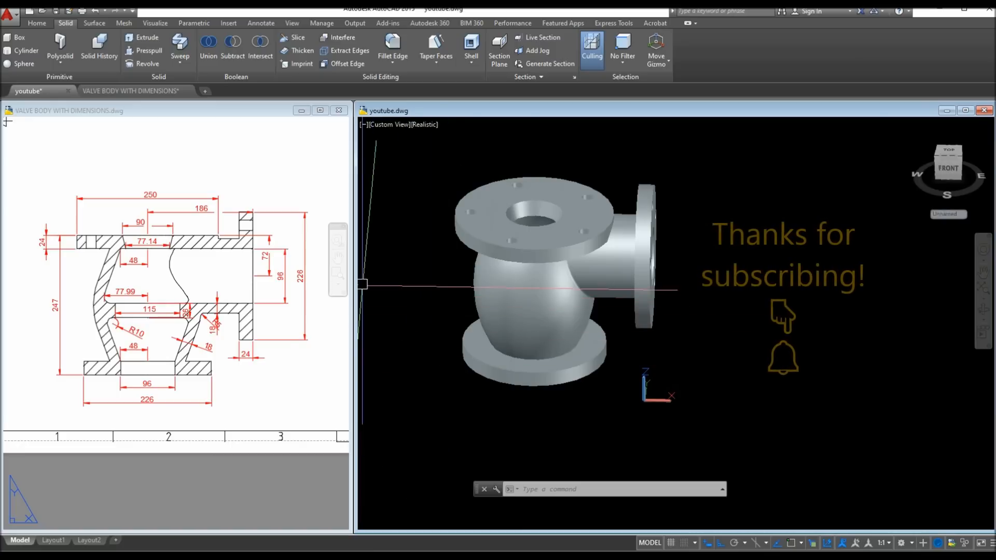
pyautogui.click(436, 338)
pyautogui.click(475, 403)
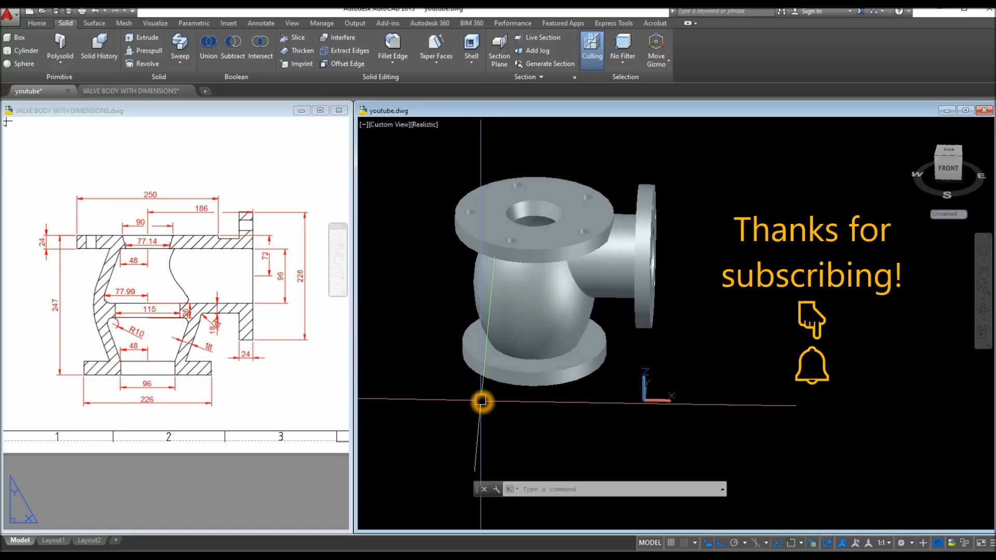